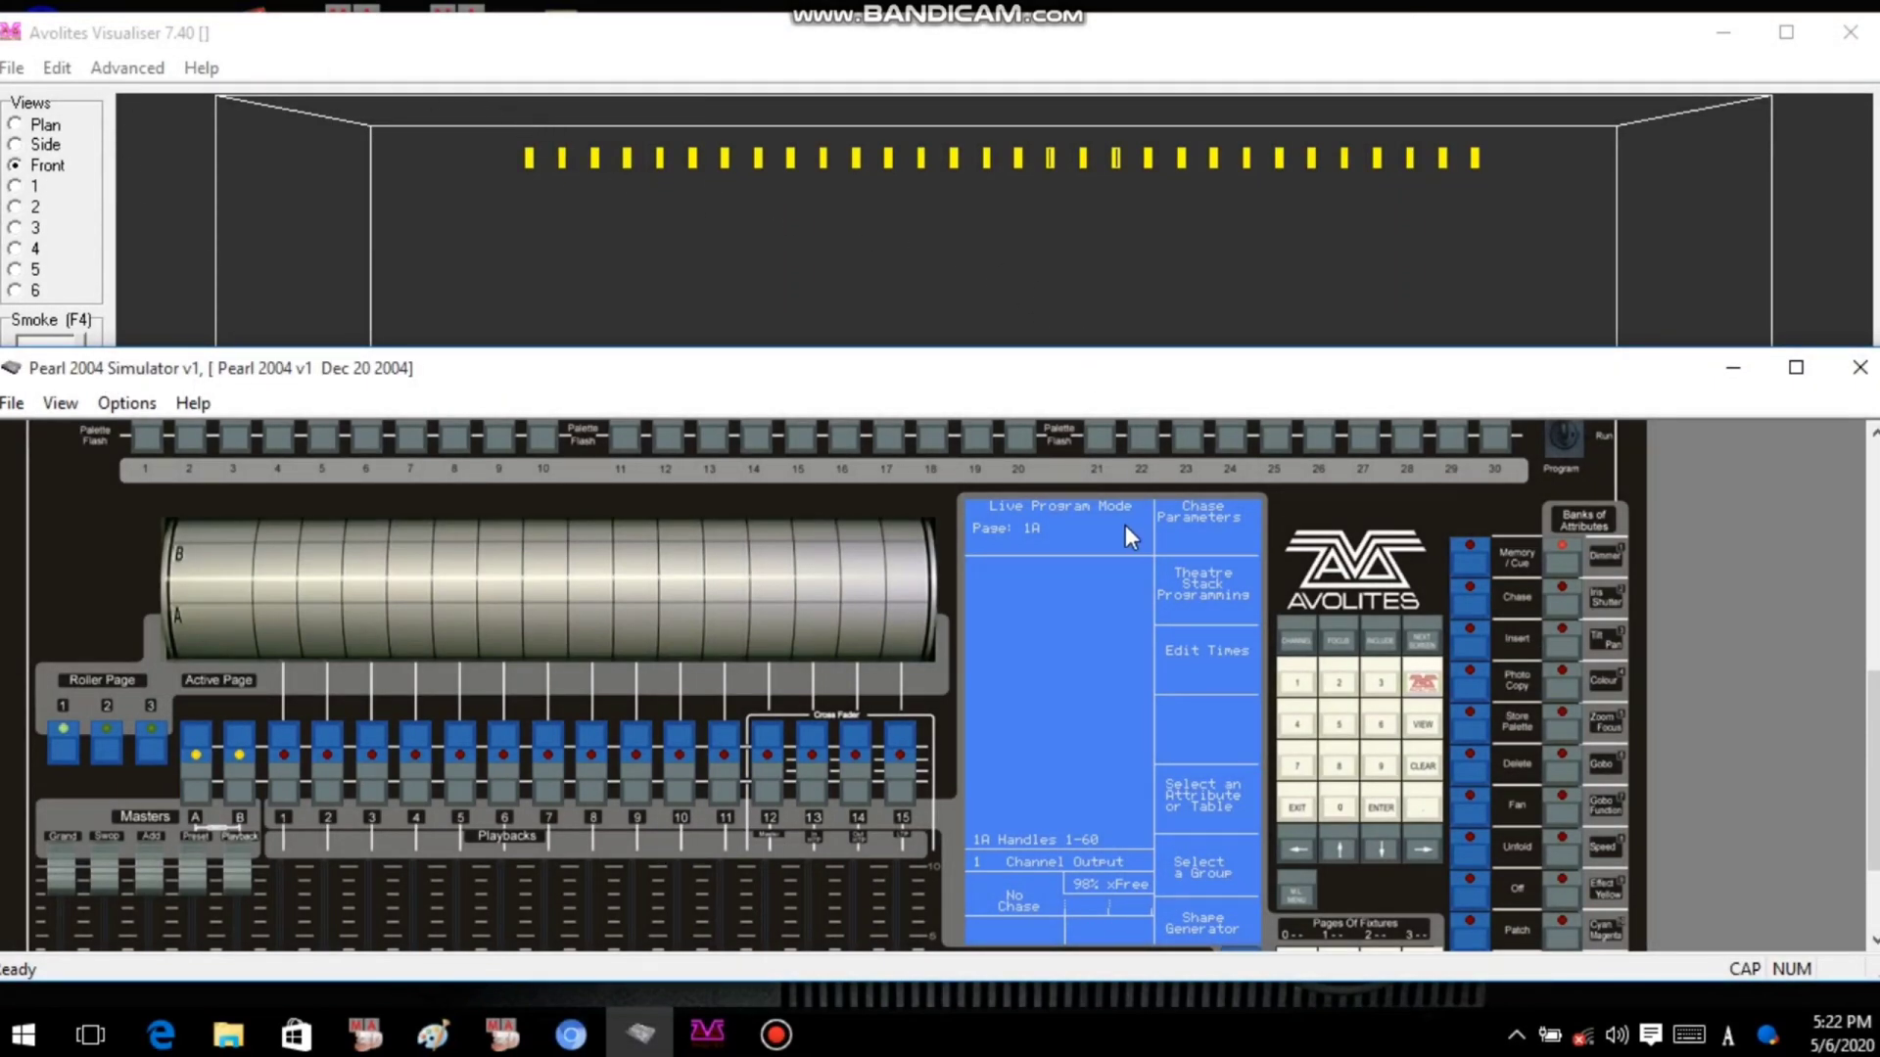
Locate all fixtures with 1, ALL MENU and Locate Fixture so beams show in the Visualiser.
{"action": "scroll", "coordinate": [1002, 567], "scroll_direction": "up", "scroll_amount": 3}
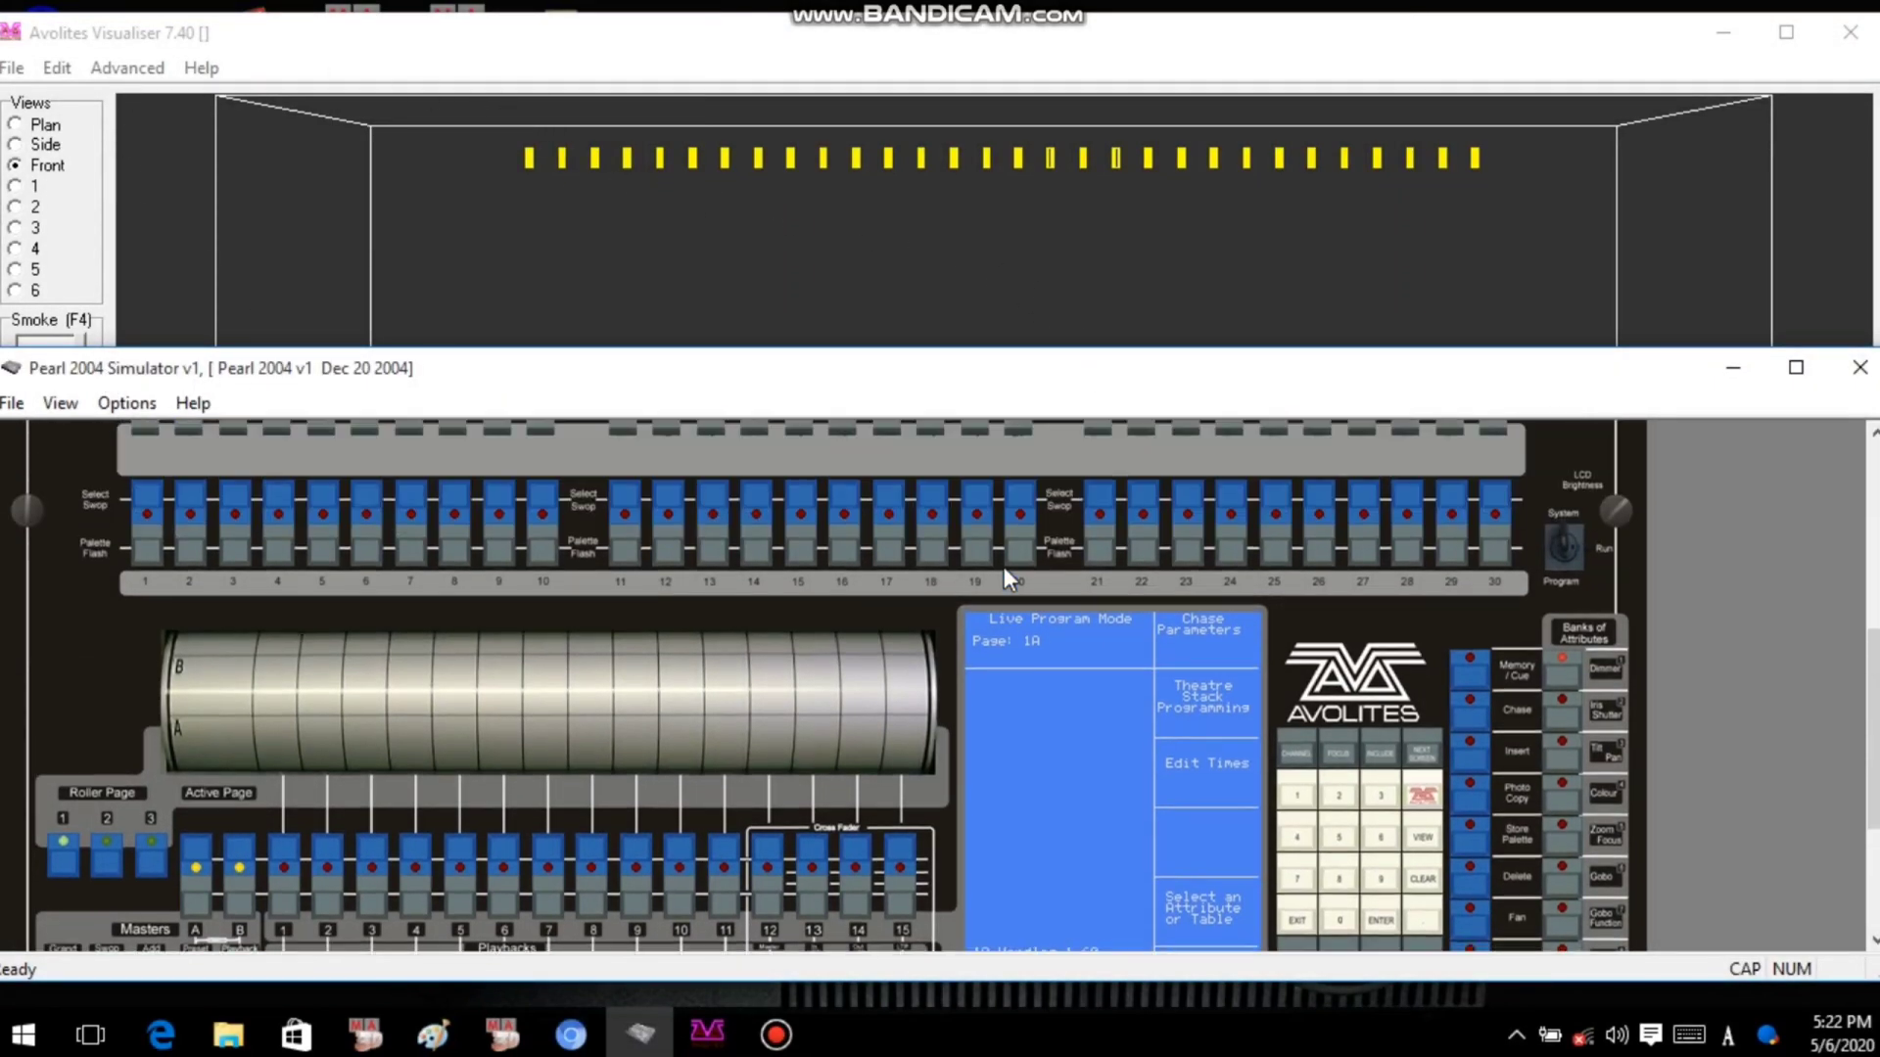
{"action": "scroll", "coordinate": [1002, 567], "scroll_direction": "down", "scroll_amount": 2}
{"action": "scroll", "coordinate": [1008, 575], "scroll_direction": "up", "scroll_amount": 2}
{"action": "scroll", "coordinate": [1012, 582], "scroll_direction": "down", "scroll_amount": 2}
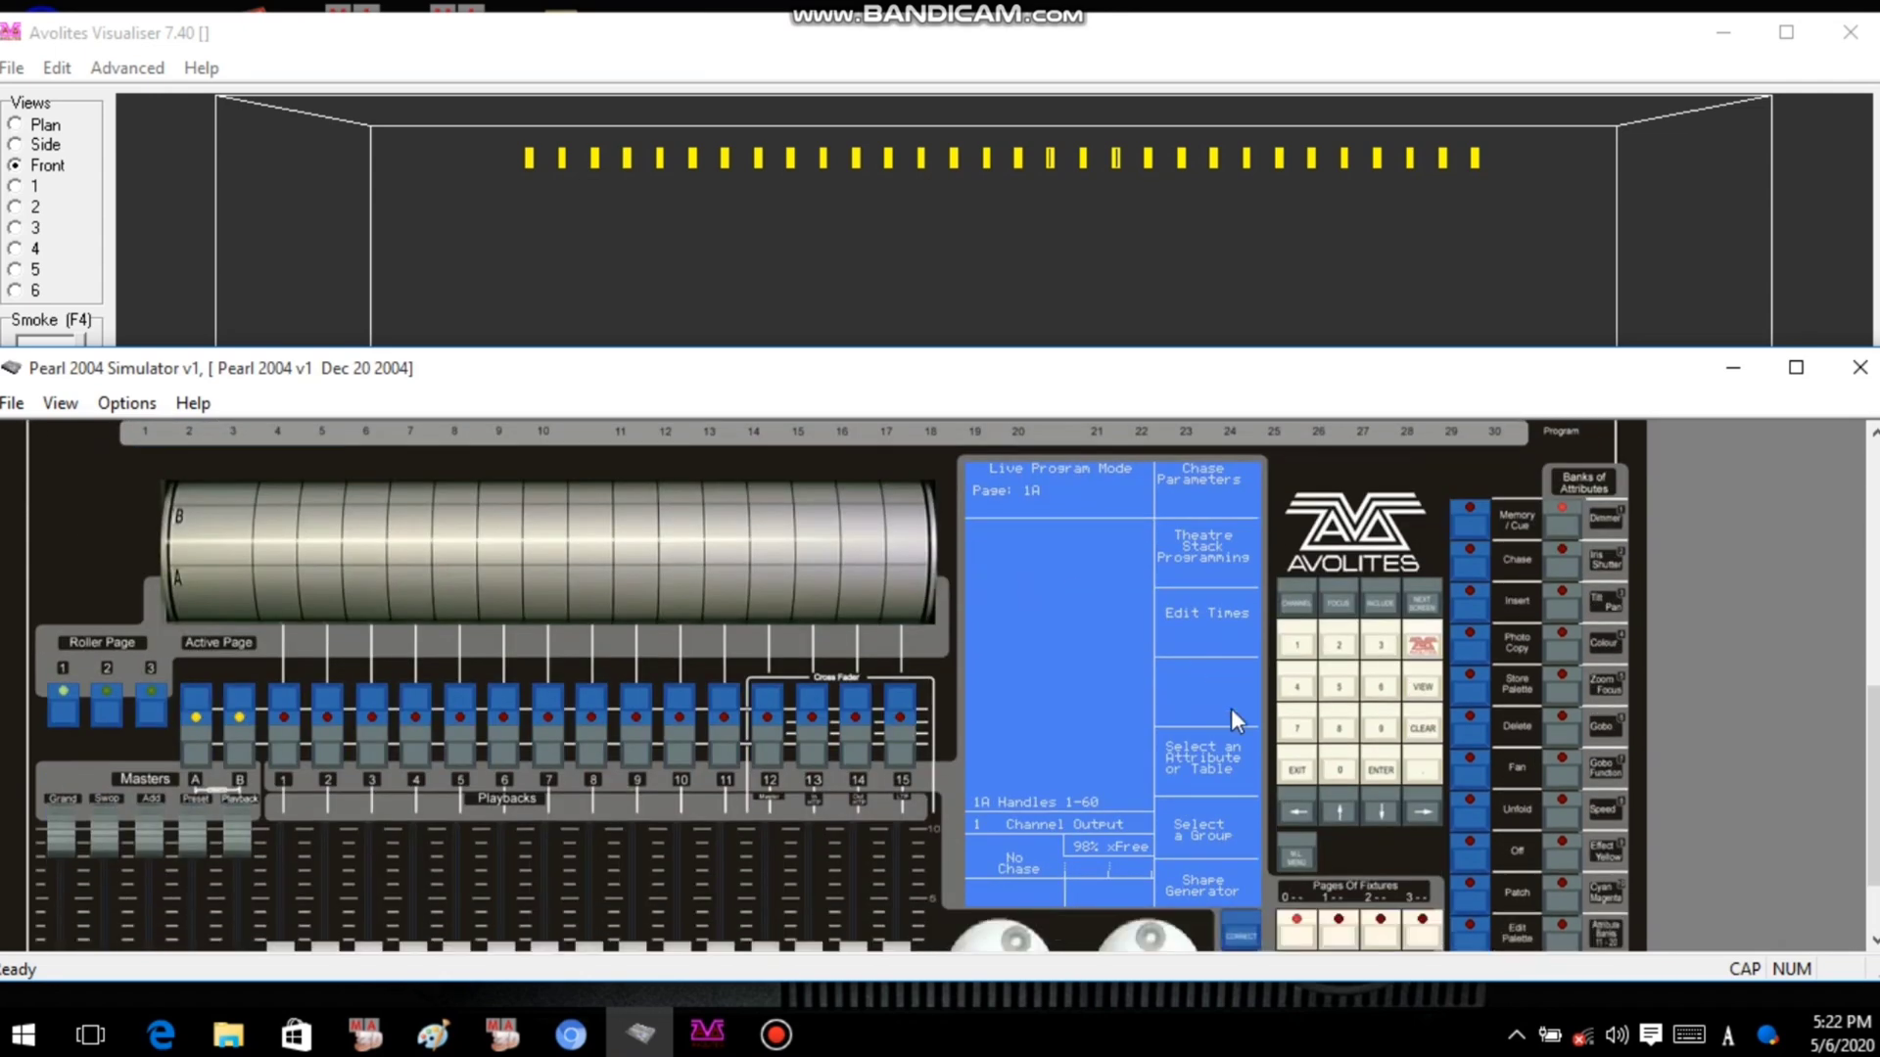
{"action": "left_click", "coordinate": [1298, 645]}
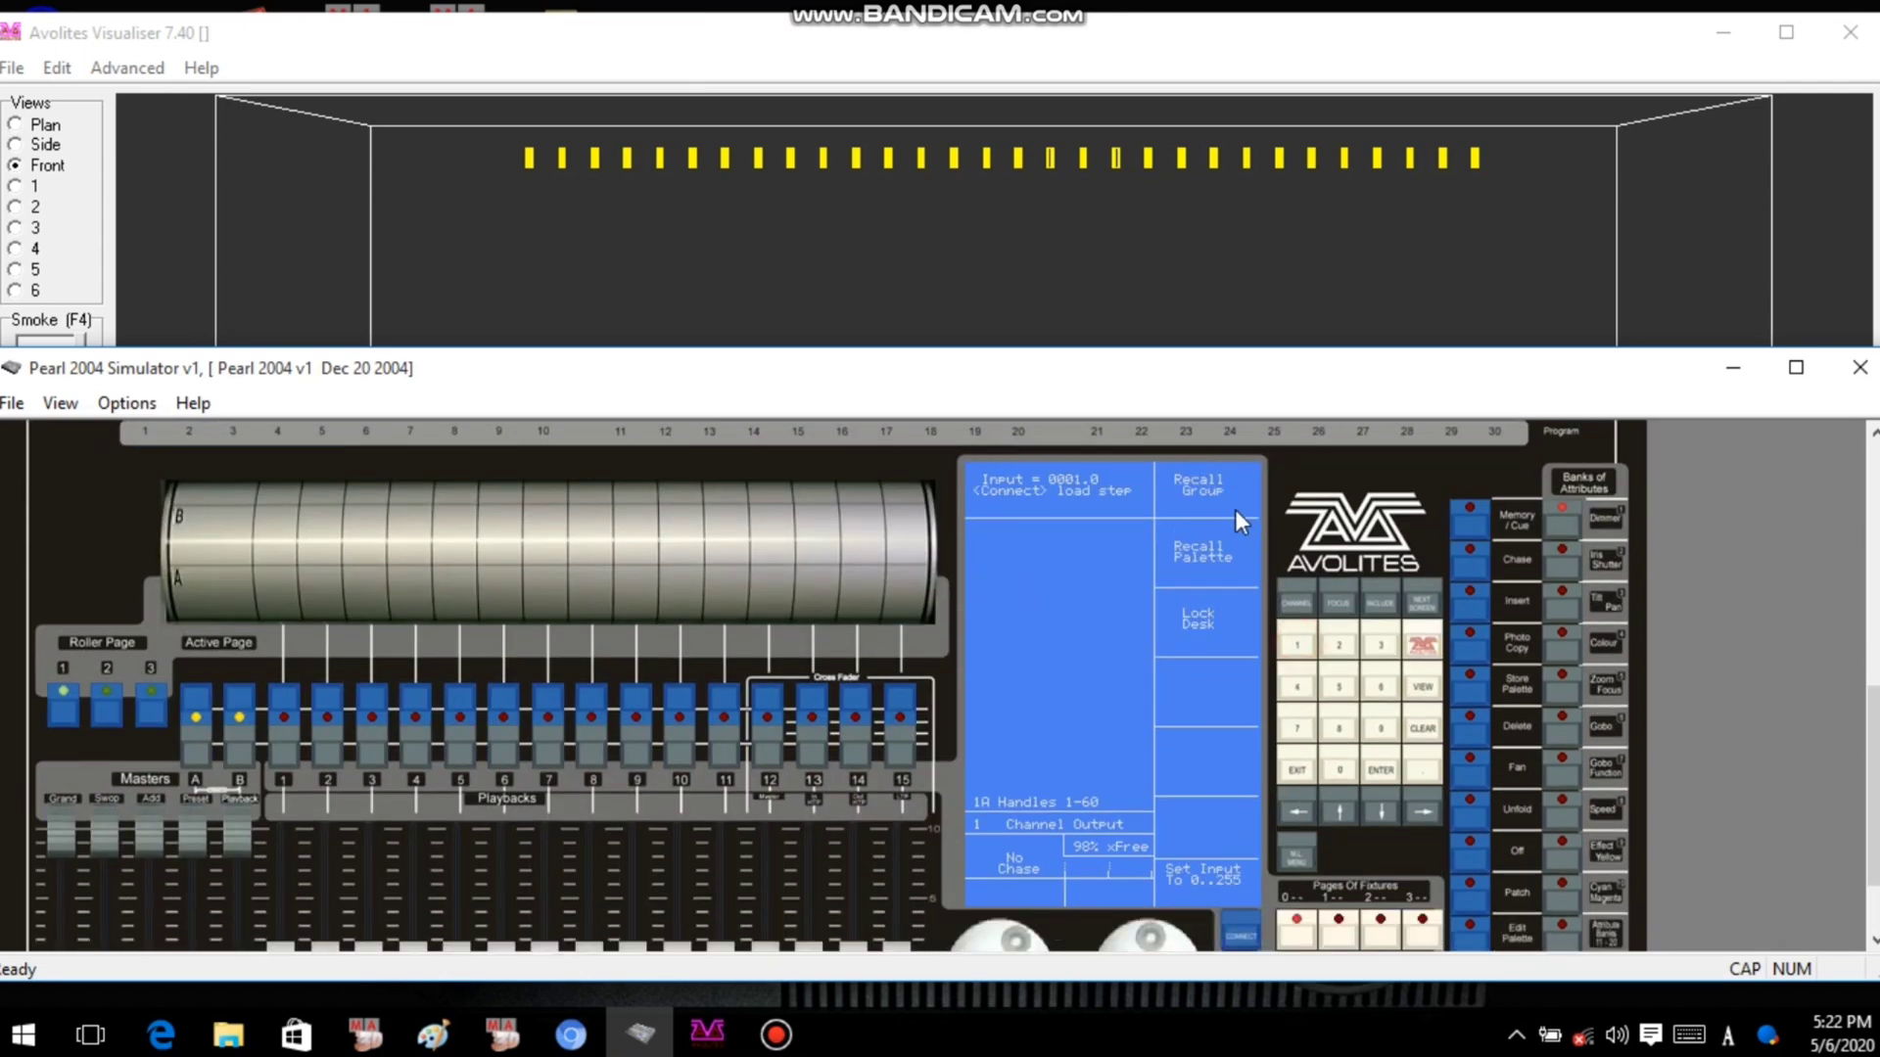
{"action": "left_click", "coordinate": [1299, 852]}
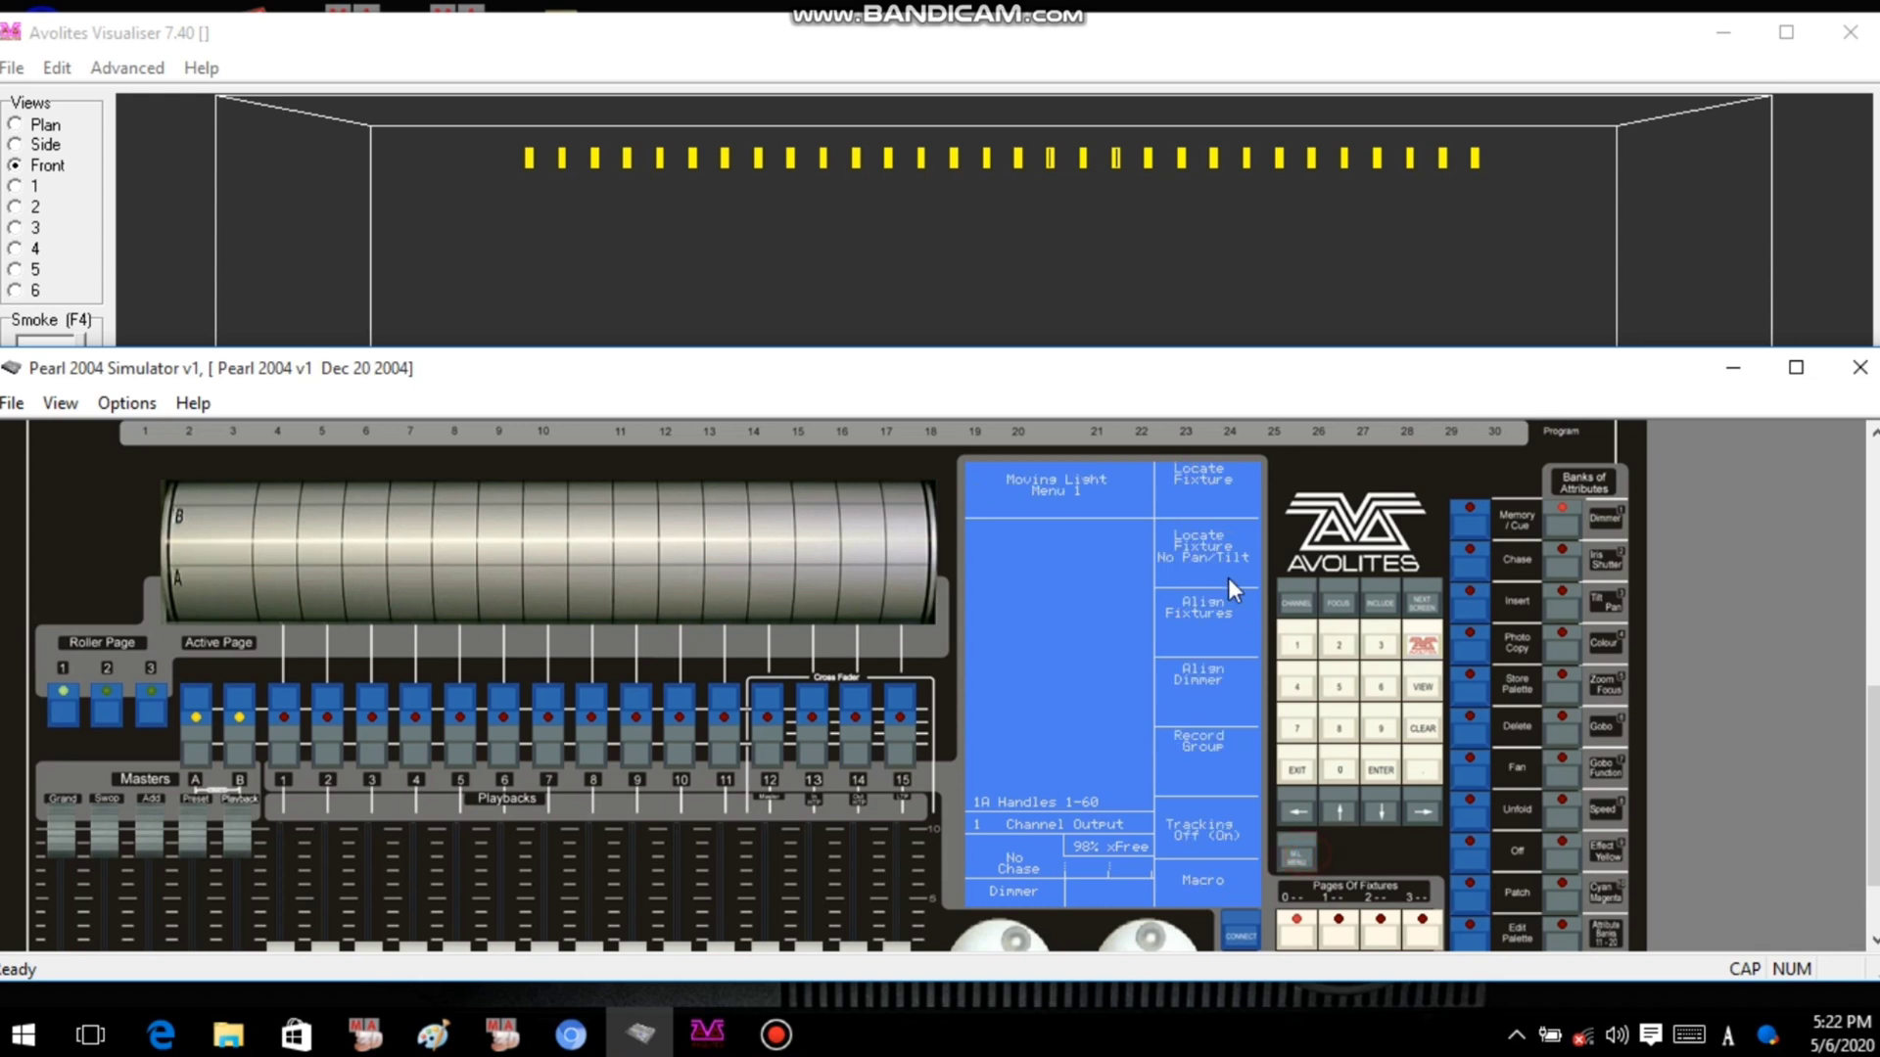
{"action": "left_click", "coordinate": [1214, 482]}
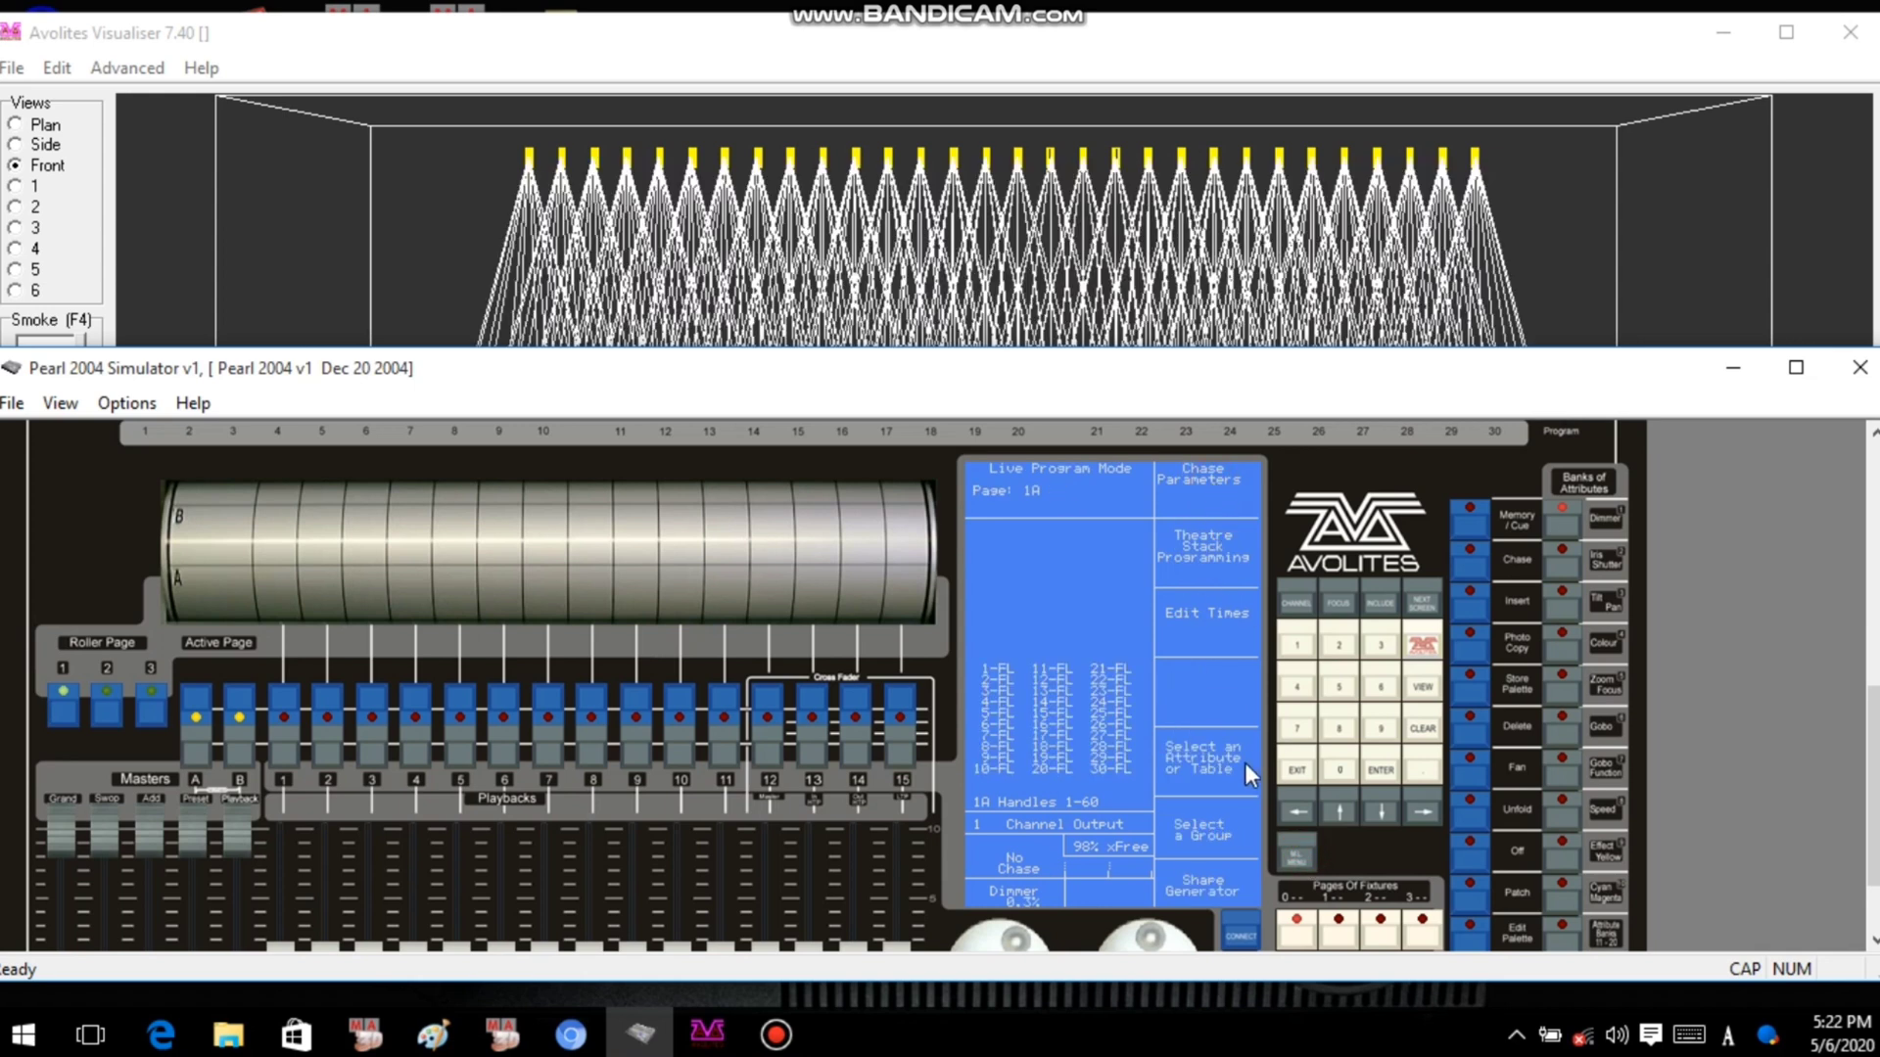
Open Shape Generator, then minimise the Pearl Simulator and Visualiser windows.
{"action": "left_click", "coordinate": [1220, 889]}
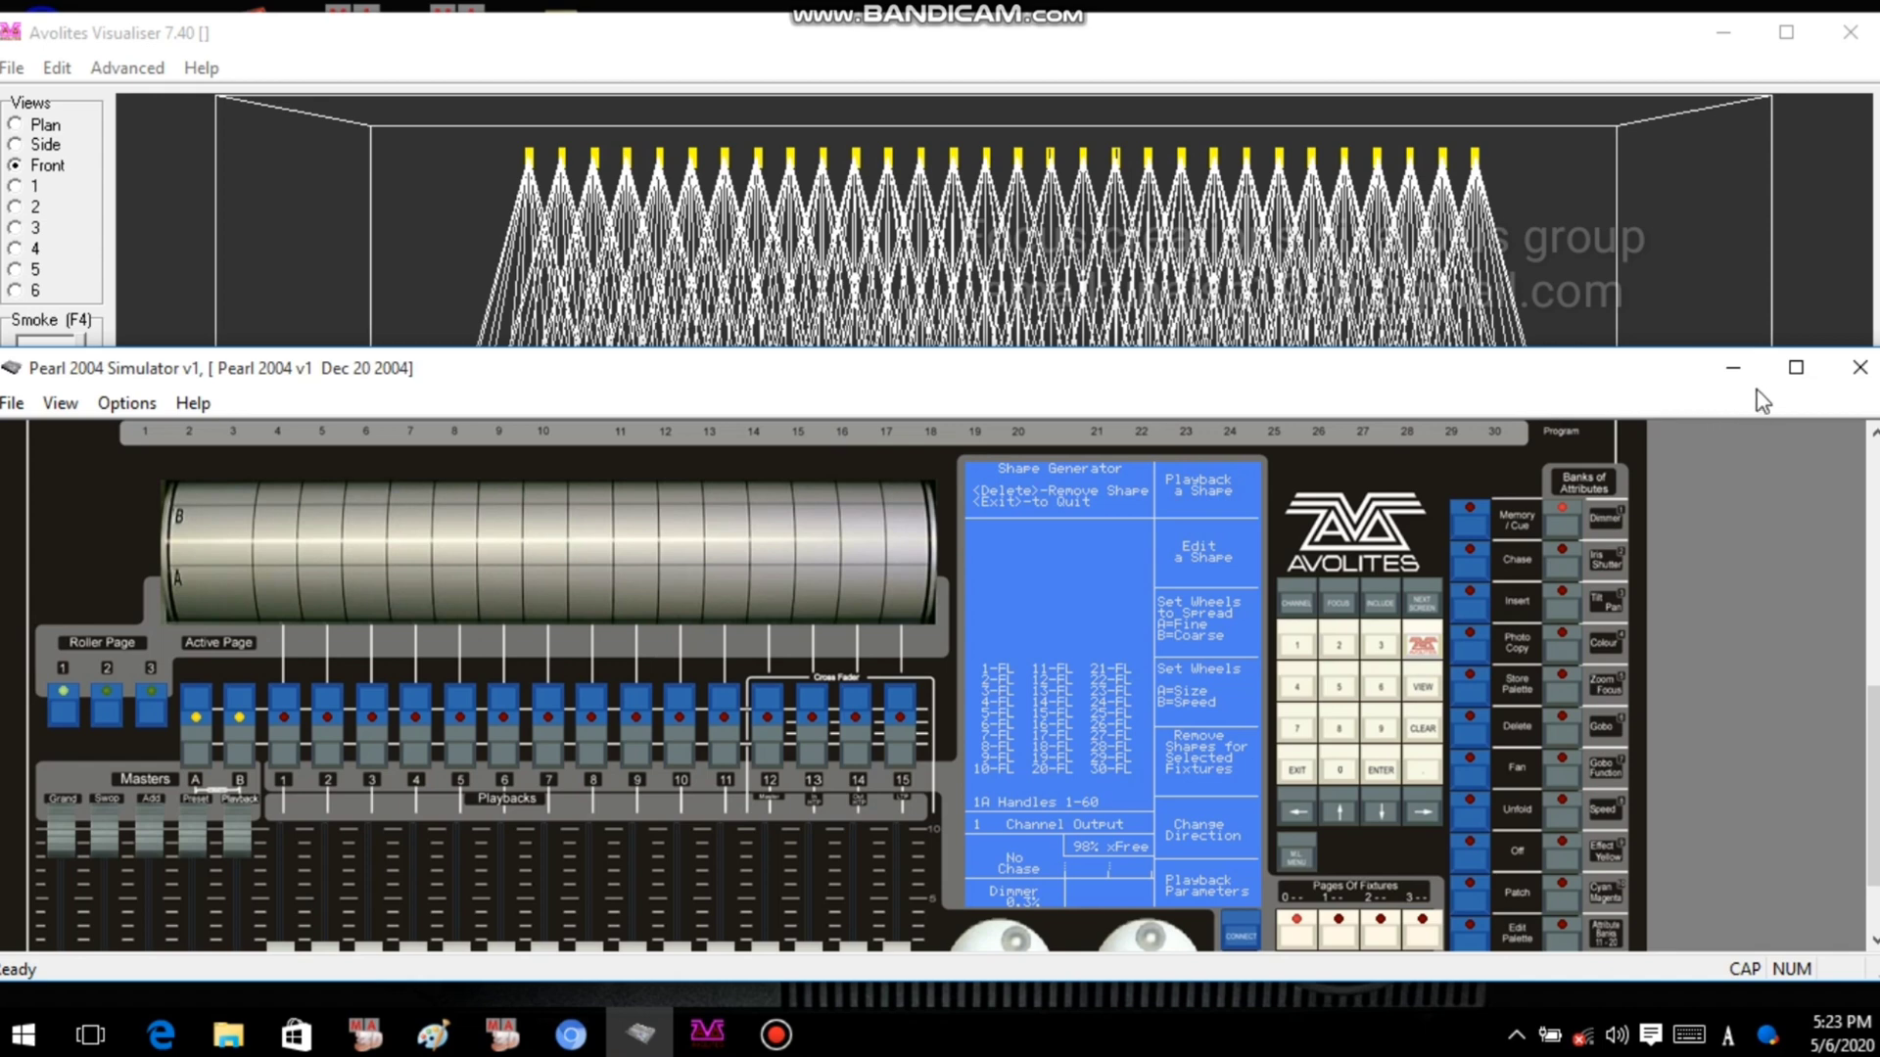
{"action": "left_click", "coordinate": [1733, 368]}
{"action": "left_click", "coordinate": [1725, 30]}
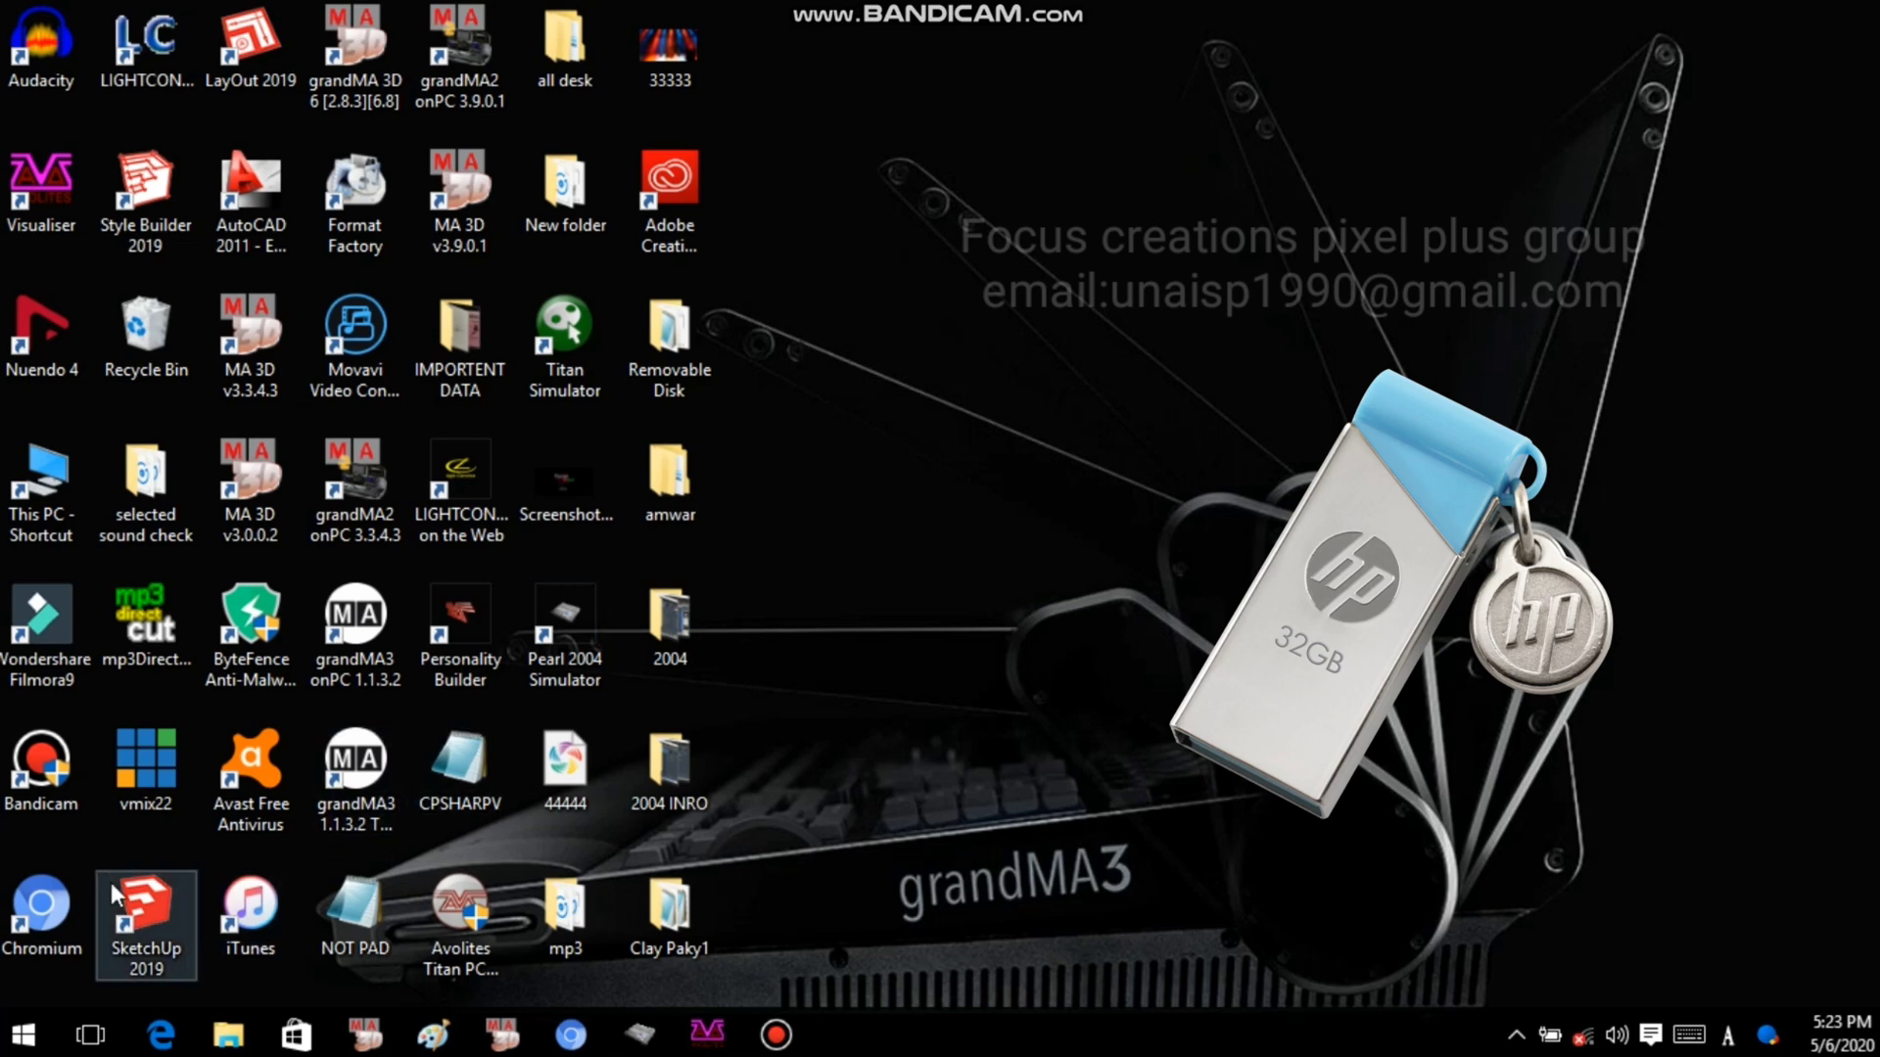
Browse This PC to the F:\AVOLITES\FIXTURES\R20 folder in a maximised Explorer window.
{"action": "double_click", "coordinate": [74, 465]}
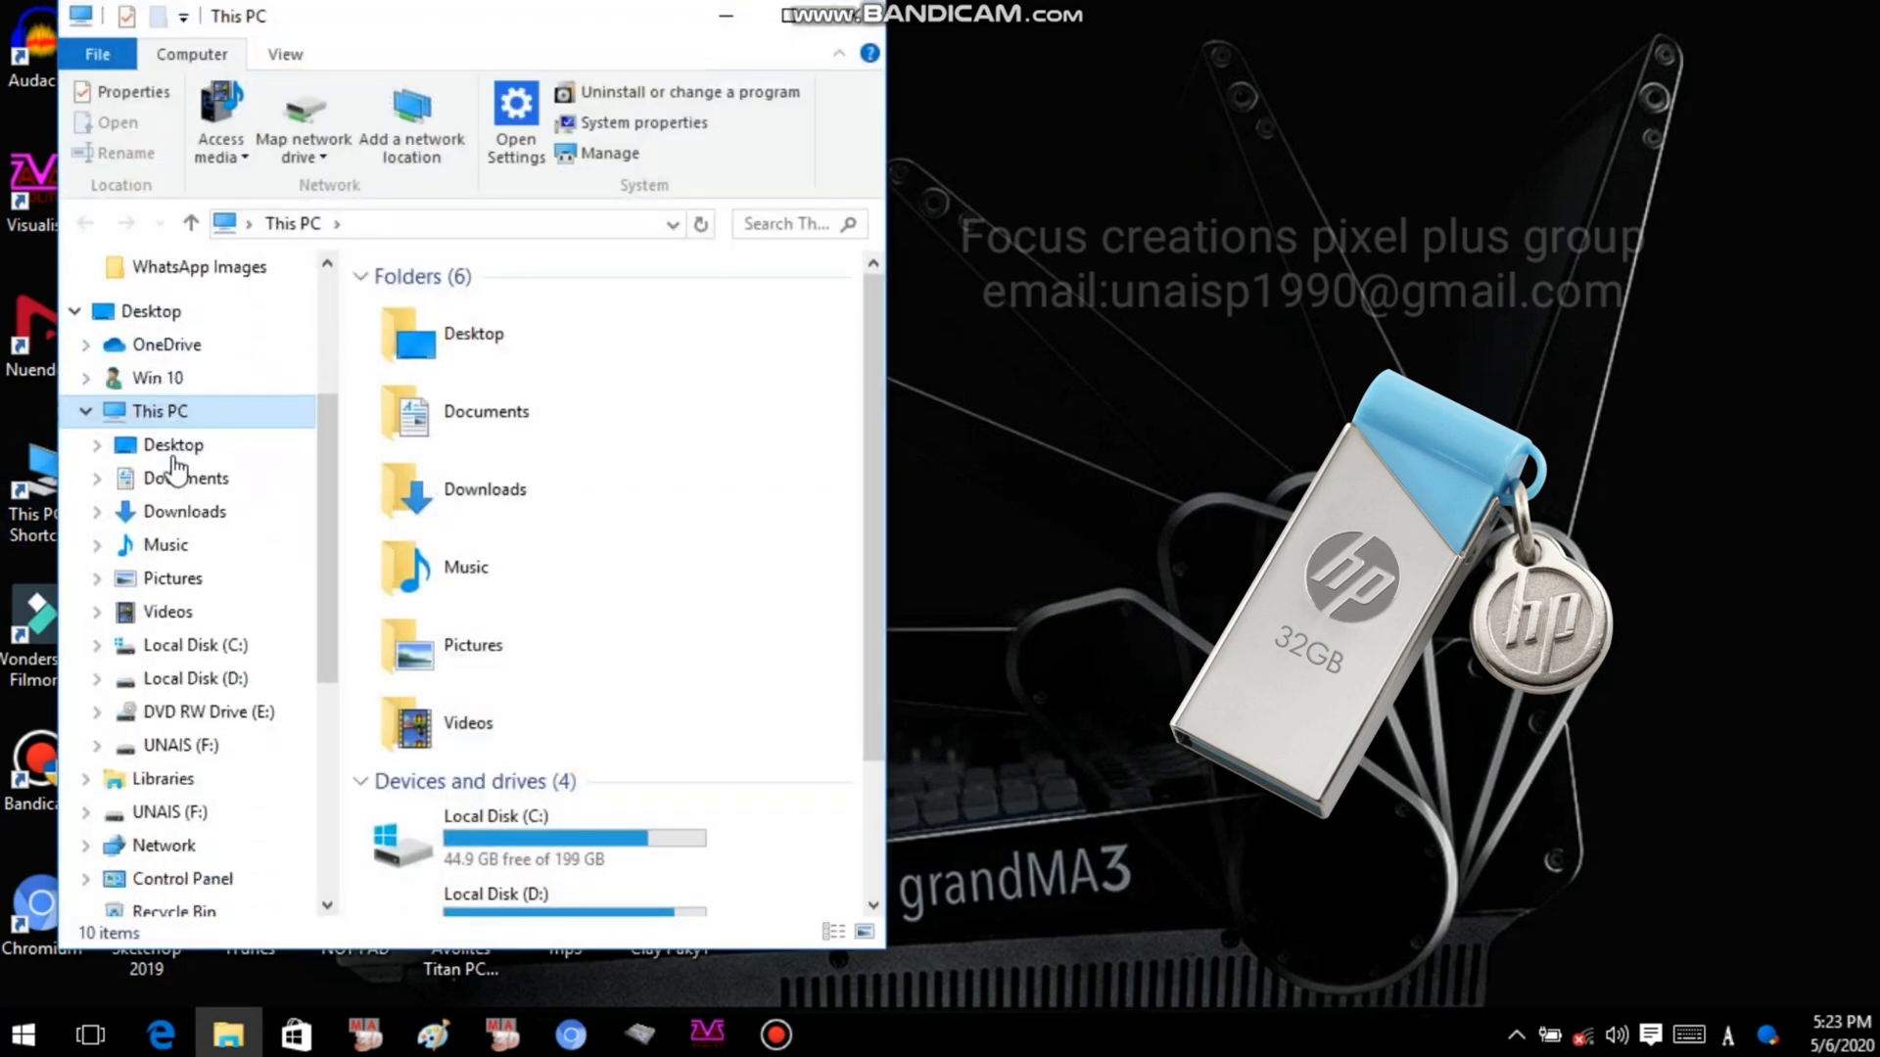
{"action": "left_click", "coordinate": [214, 746]}
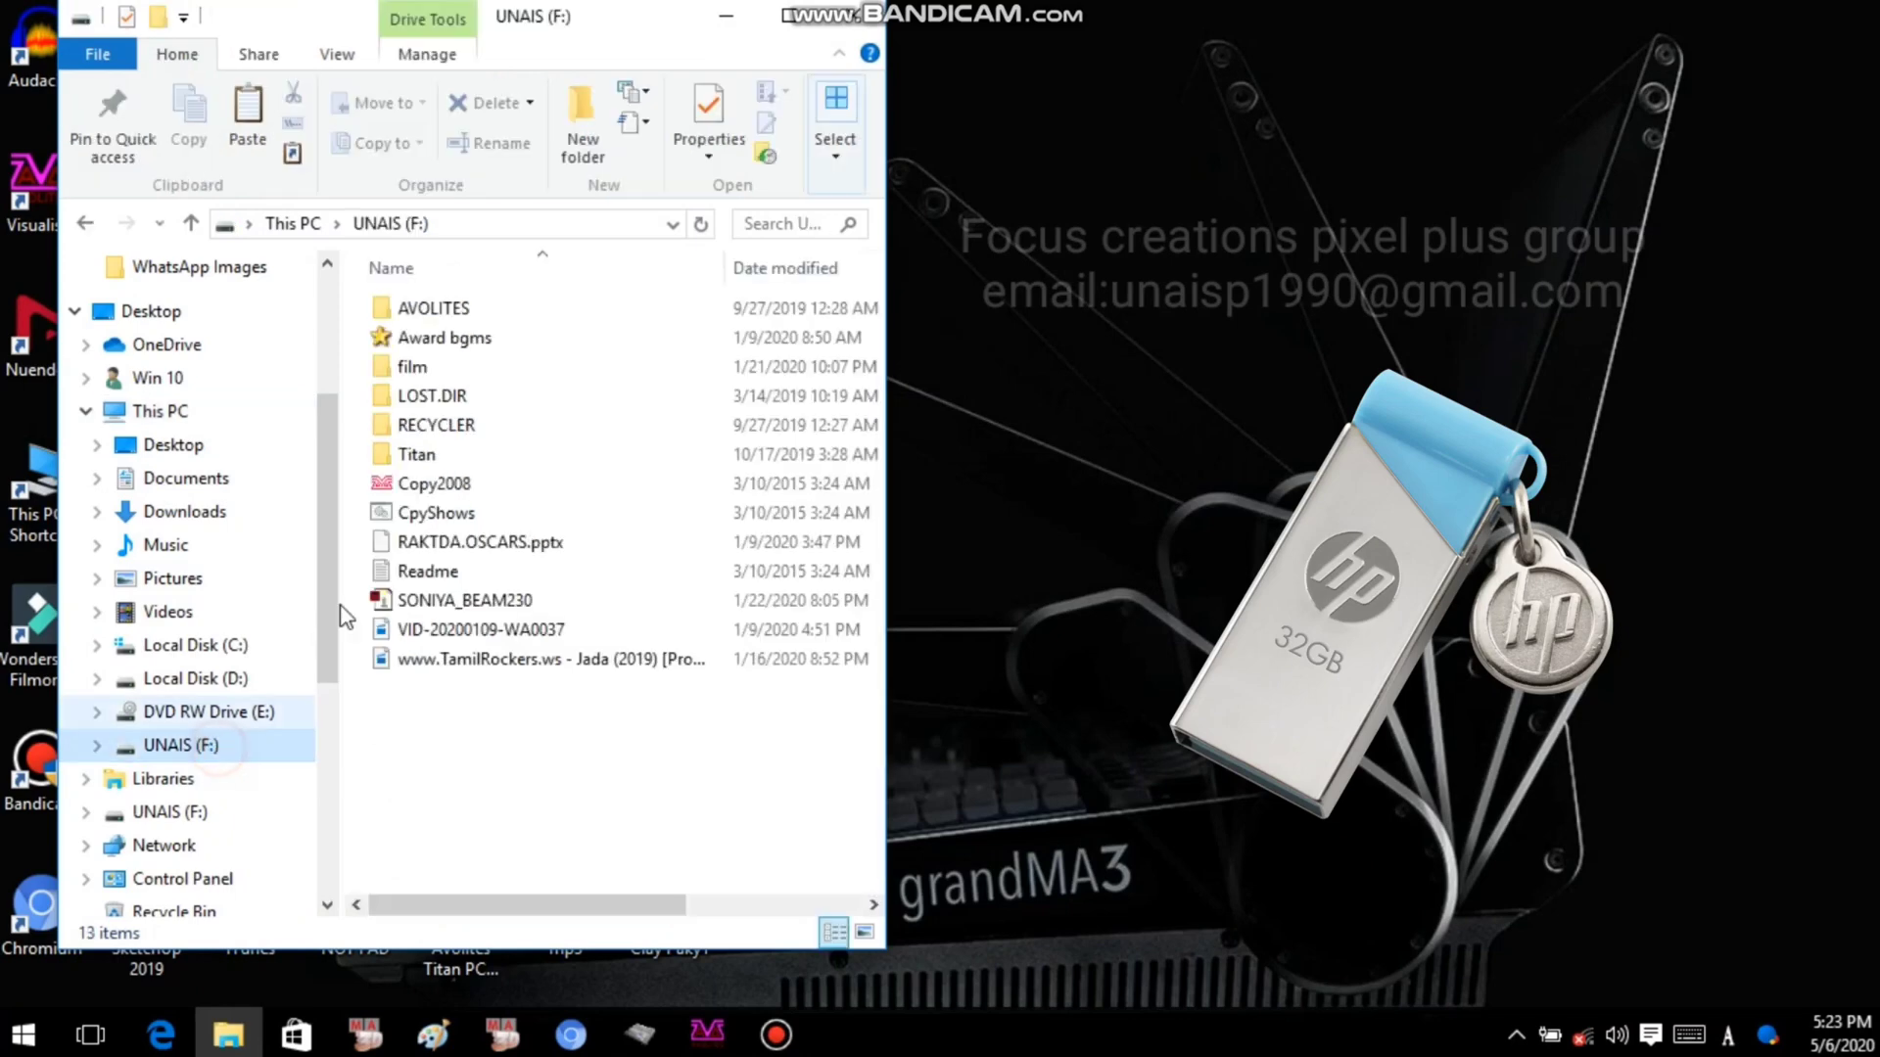
{"action": "left_click", "coordinate": [786, 16]}
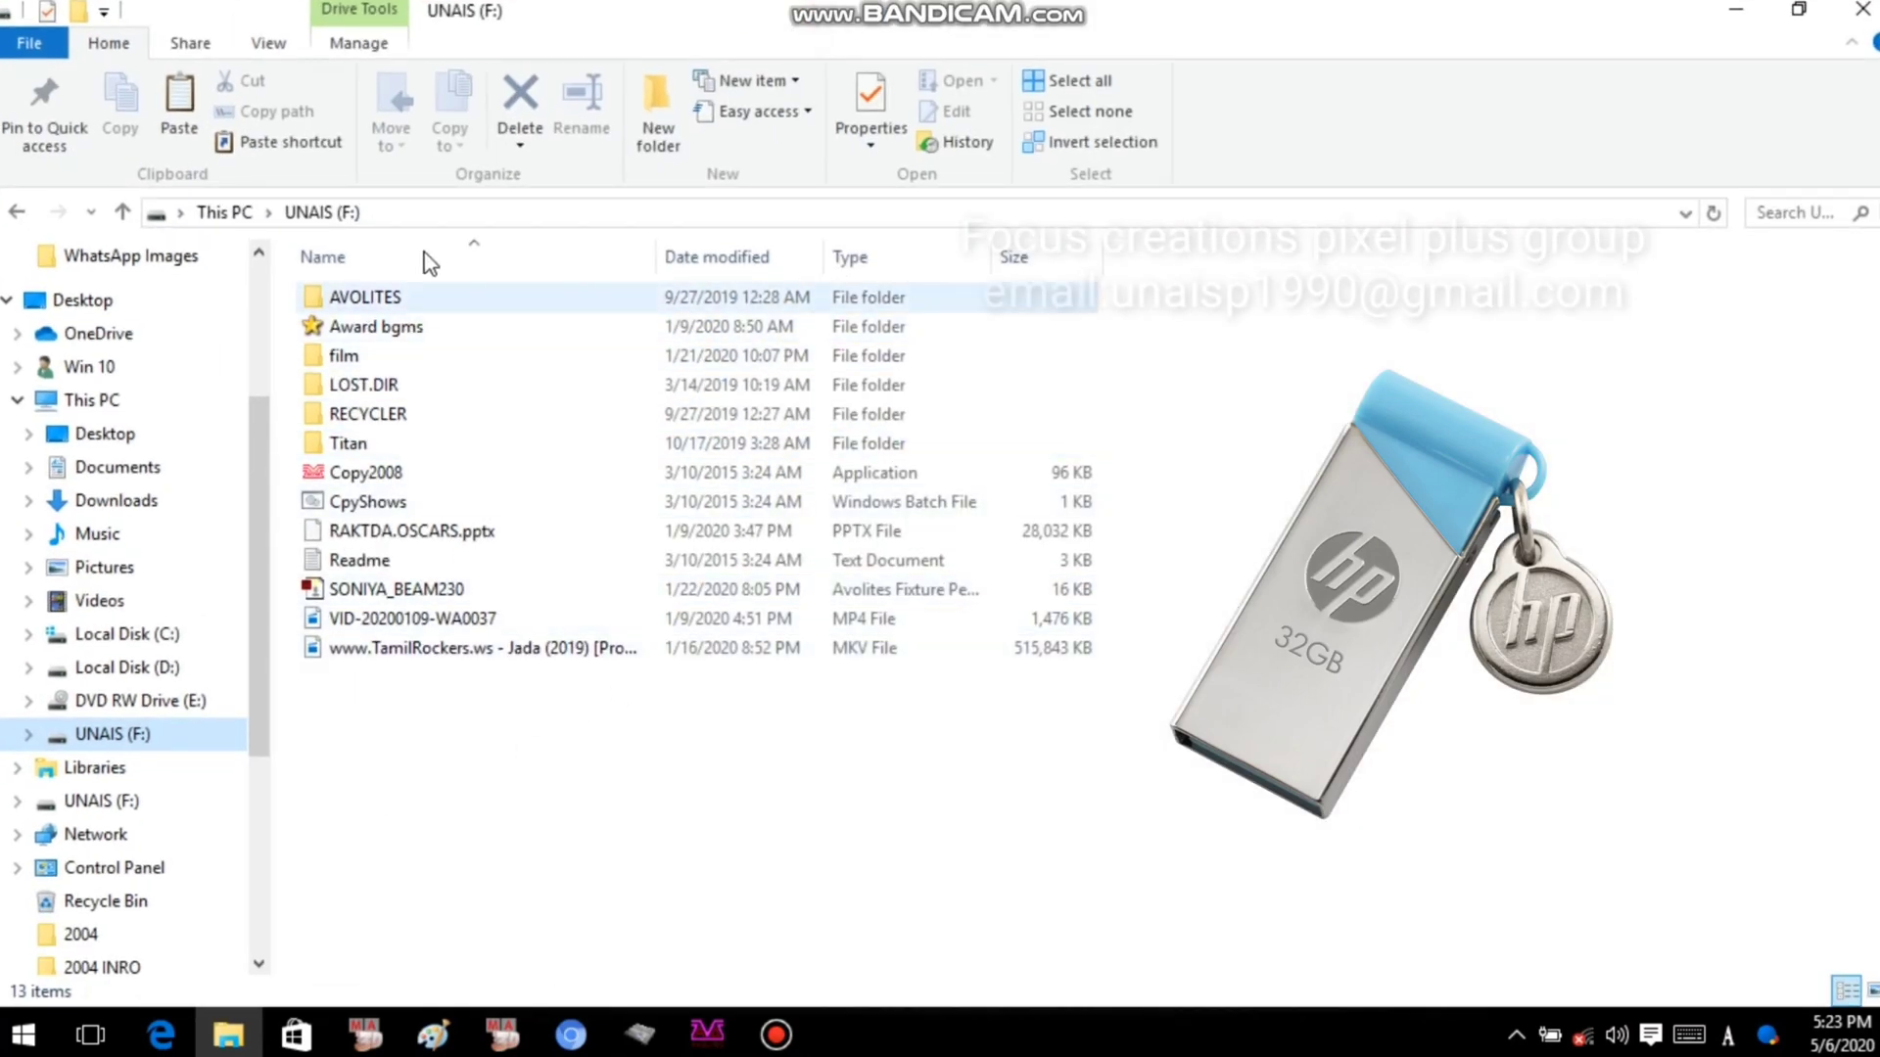
{"action": "double_click", "coordinate": [372, 298]}
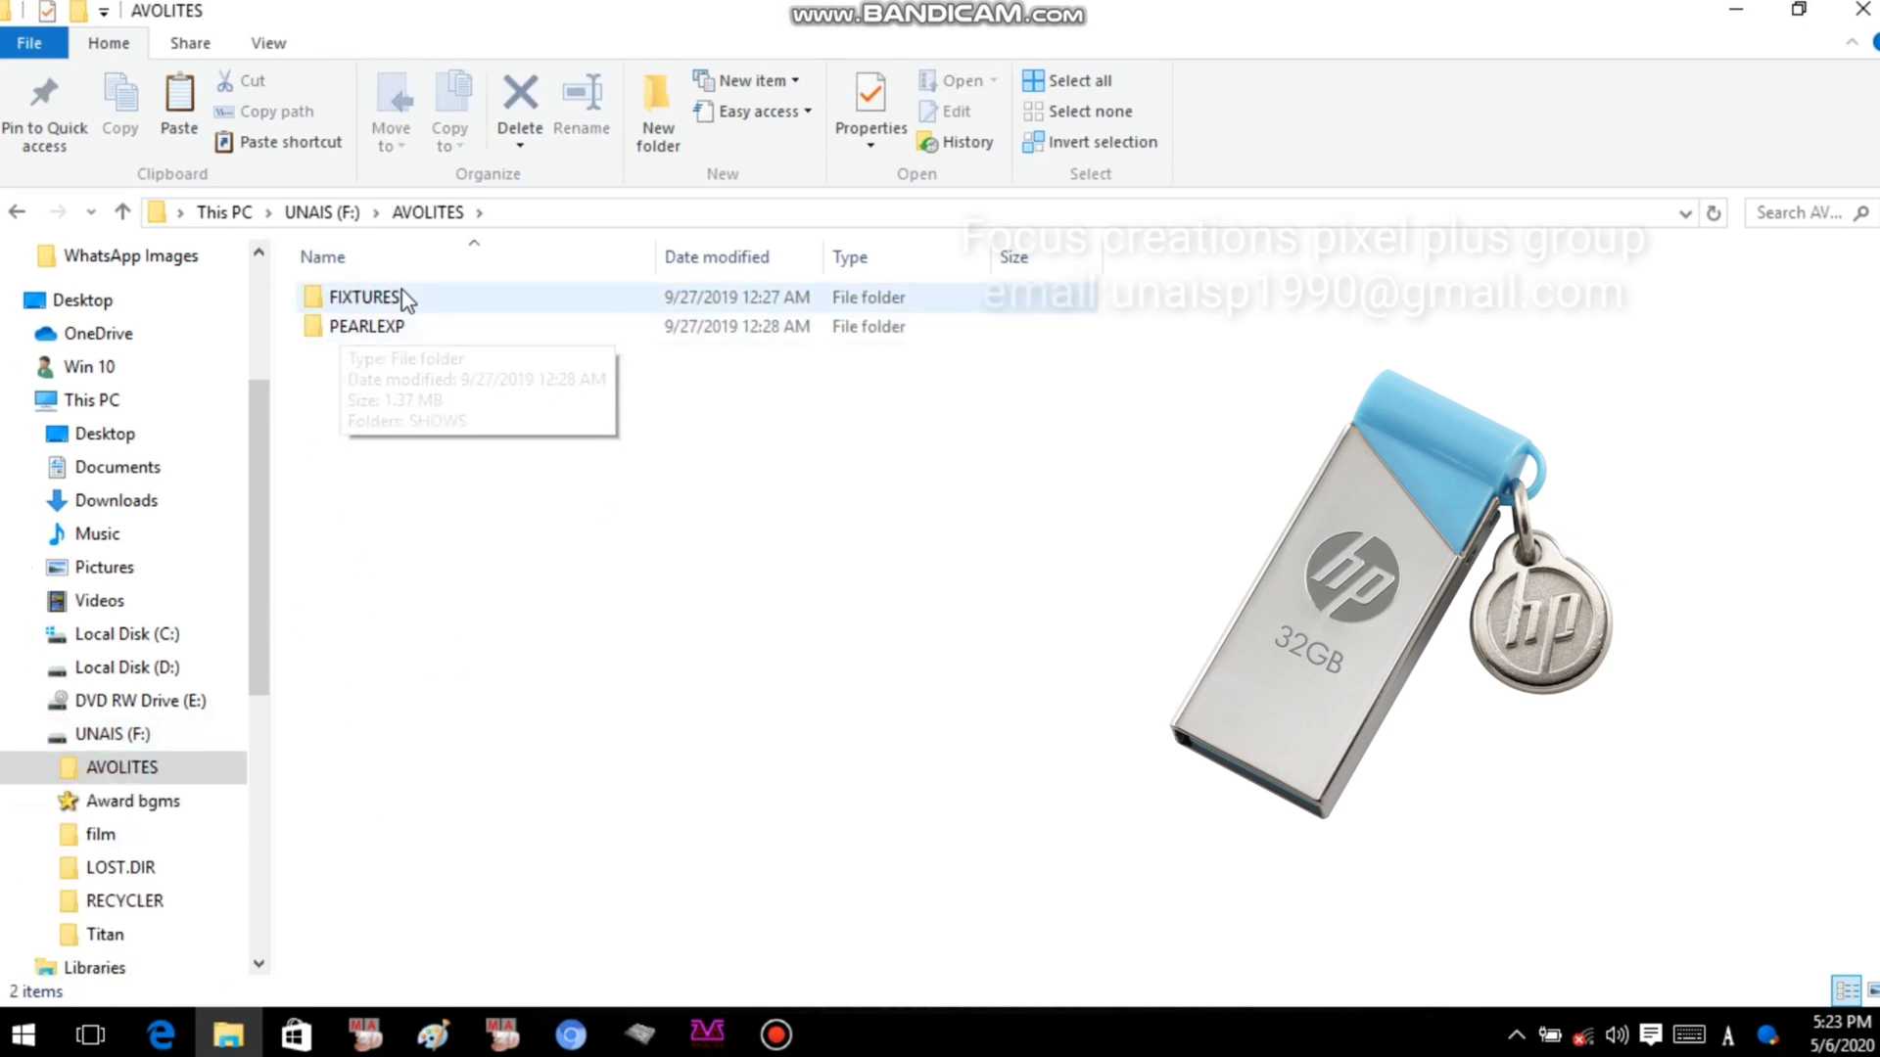
{"action": "double_click", "coordinate": [399, 303]}
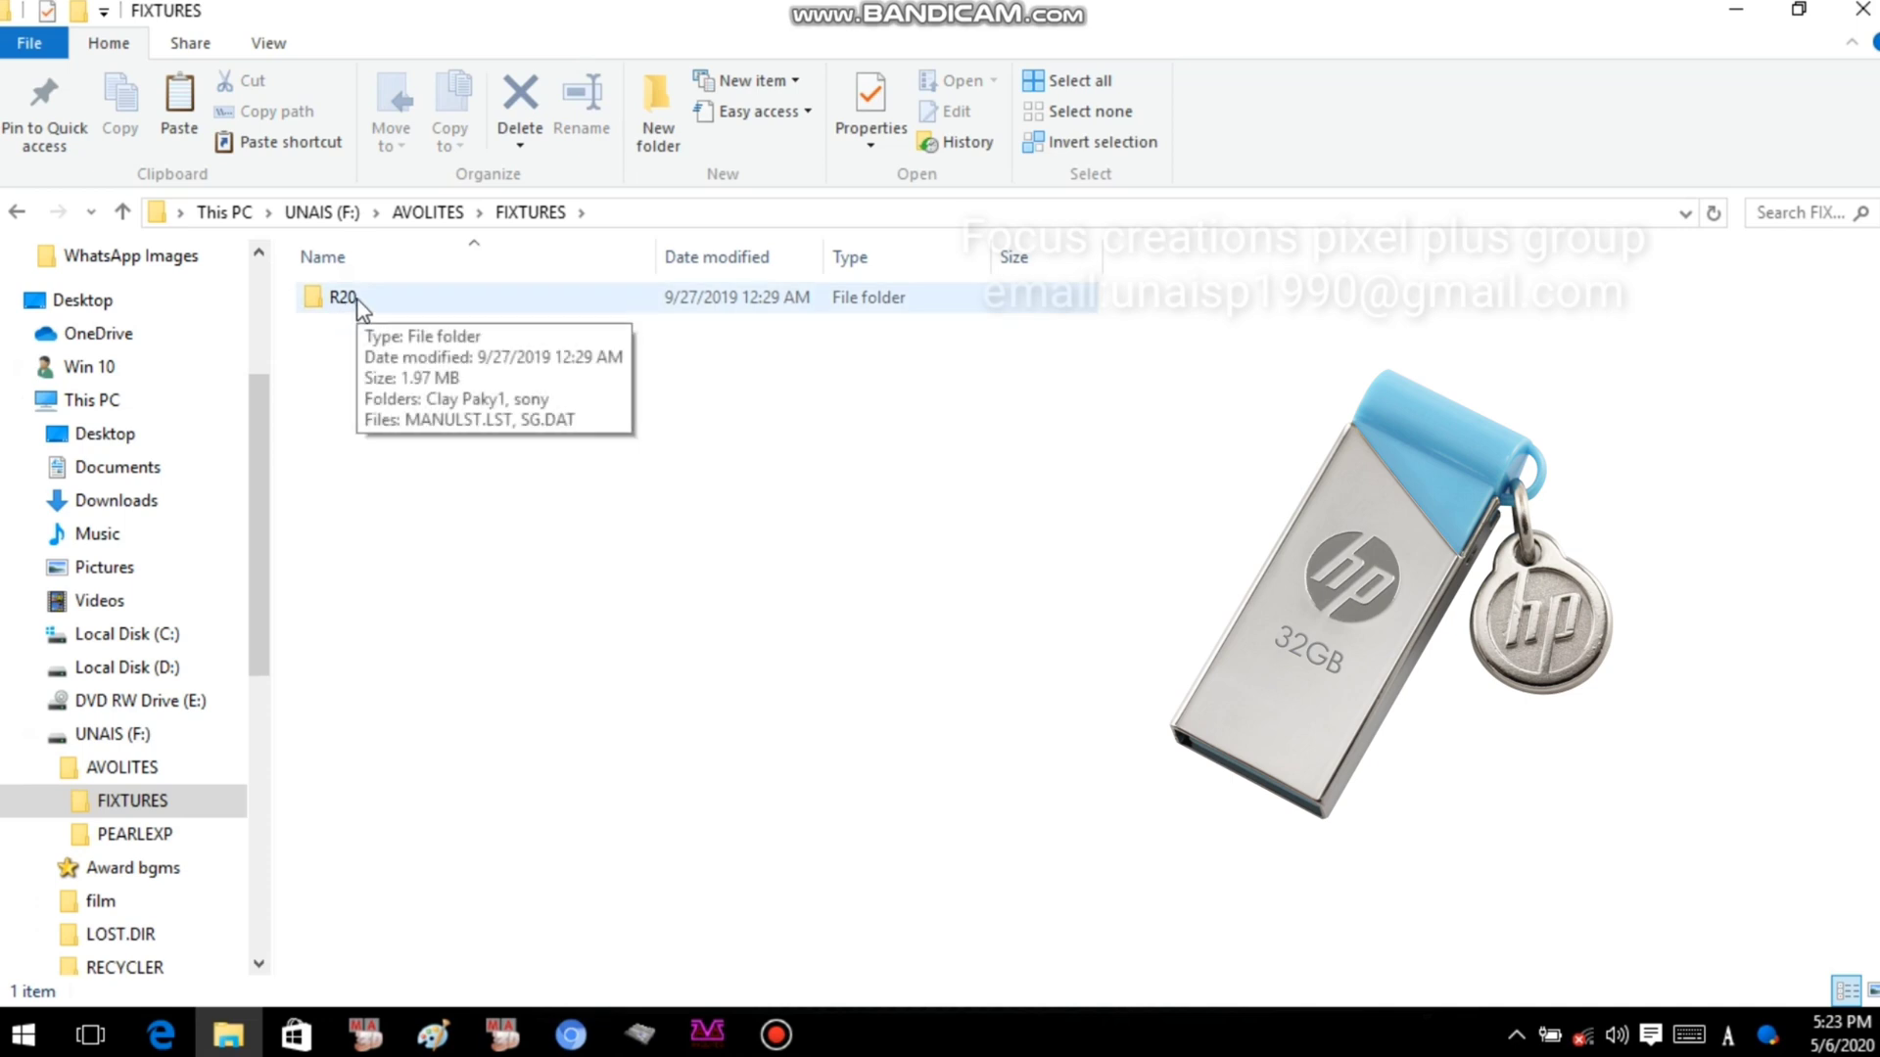
{"action": "double_click", "coordinate": [357, 302]}
{"action": "left_click", "coordinate": [603, 636]}
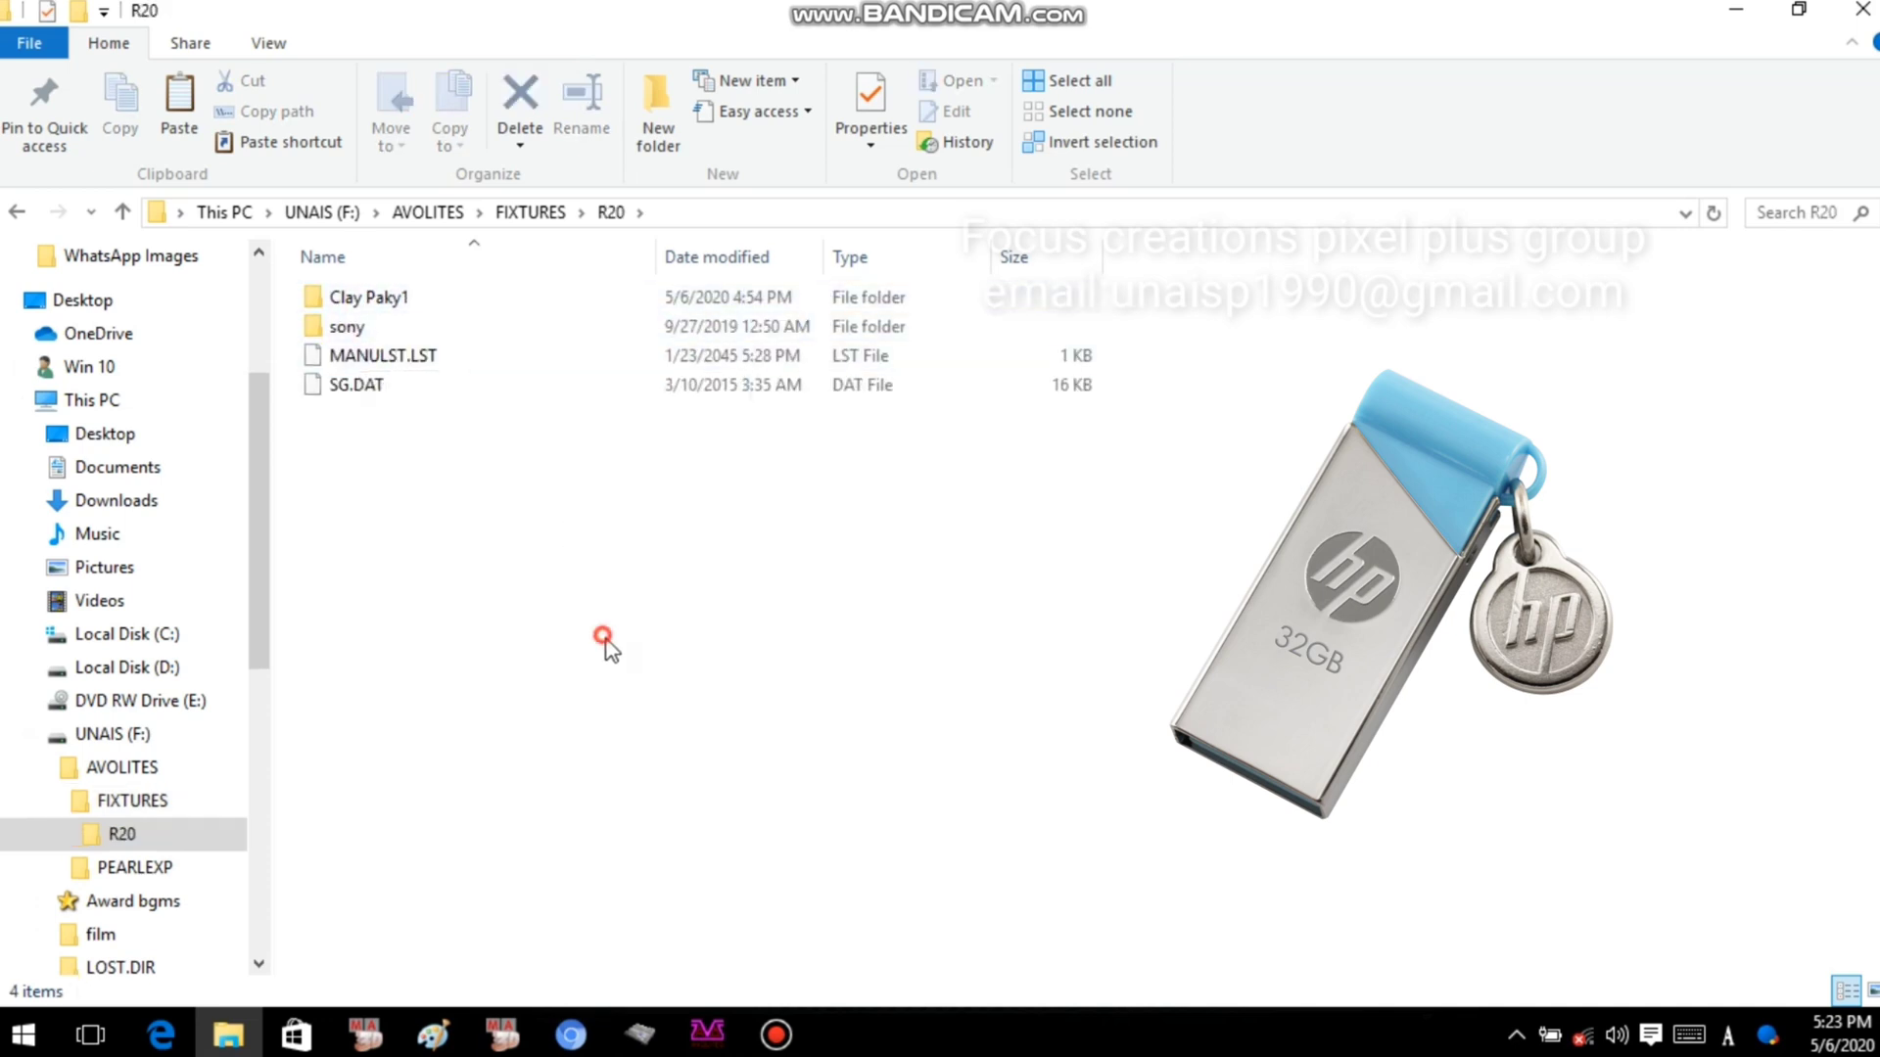
Copy SG.DAT to the clipboard and close File Explorer.
{"action": "left_click", "coordinate": [349, 391]}
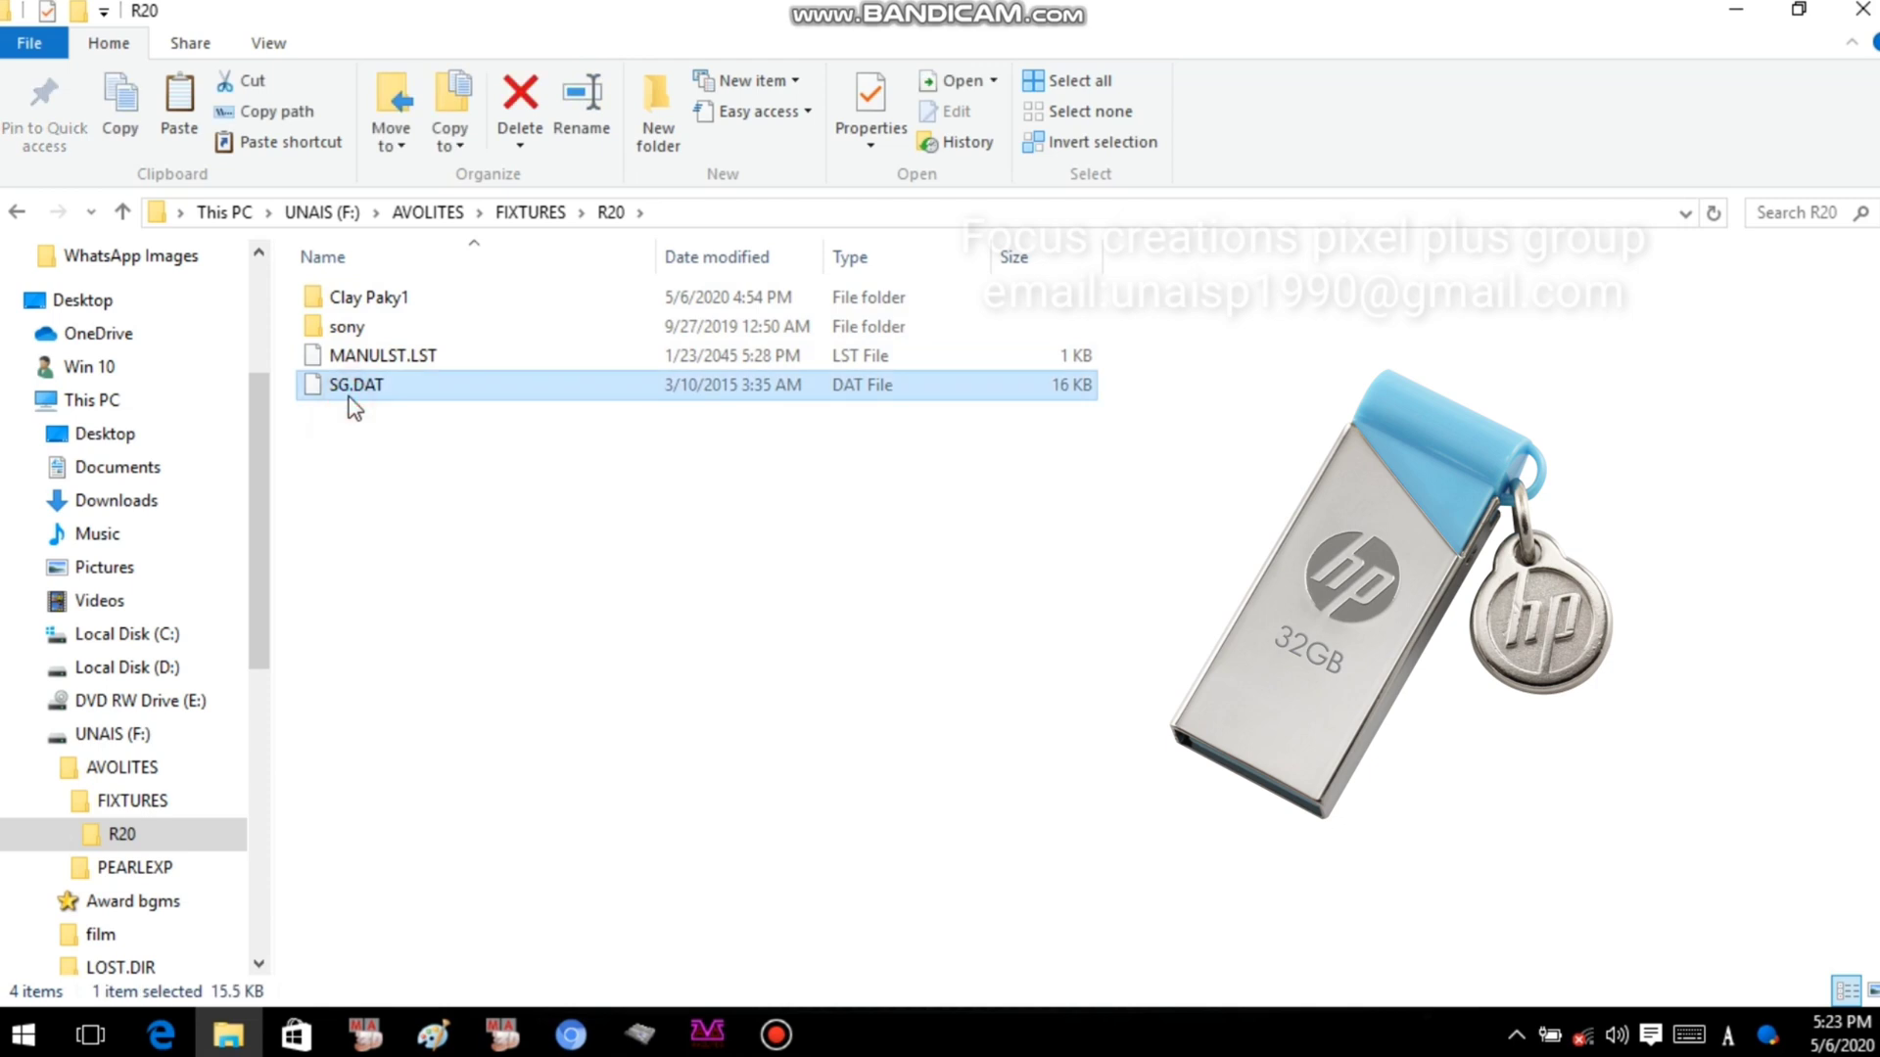
{"action": "left_click", "coordinate": [508, 566]}
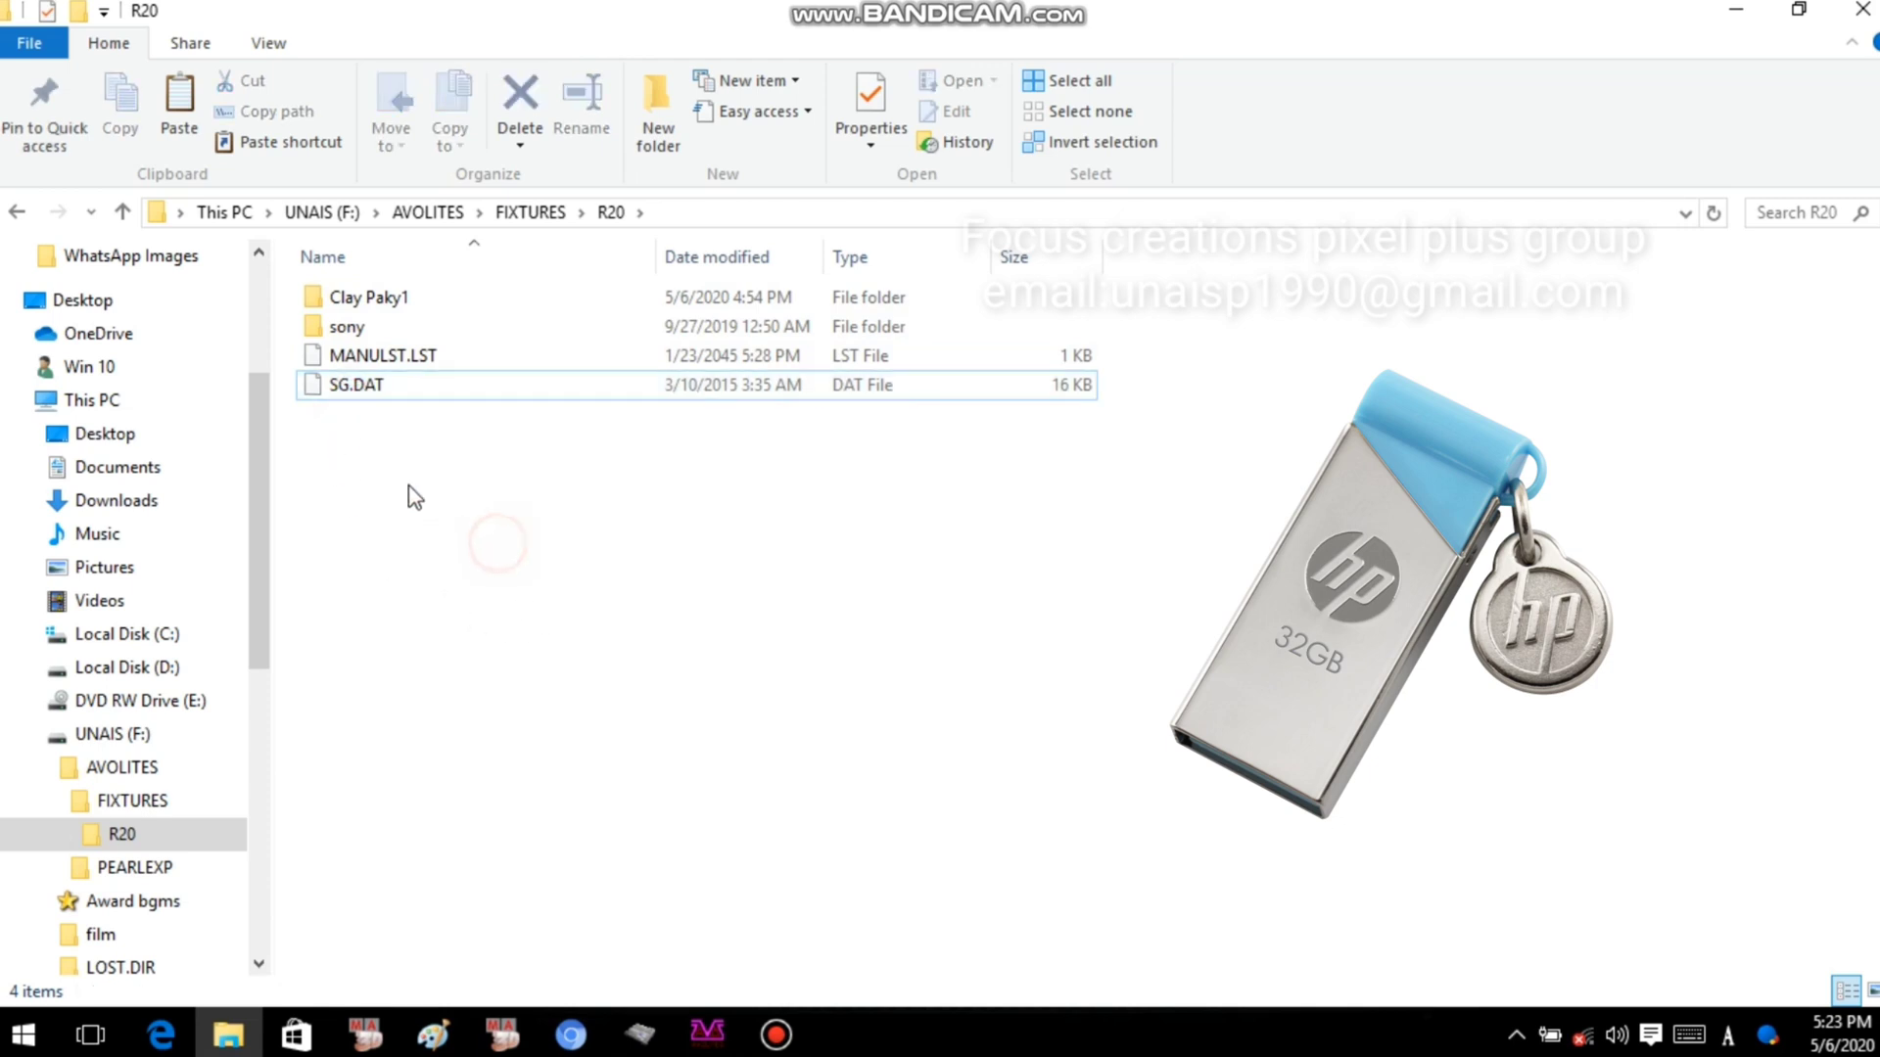
{"action": "left_click", "coordinate": [401, 397]}
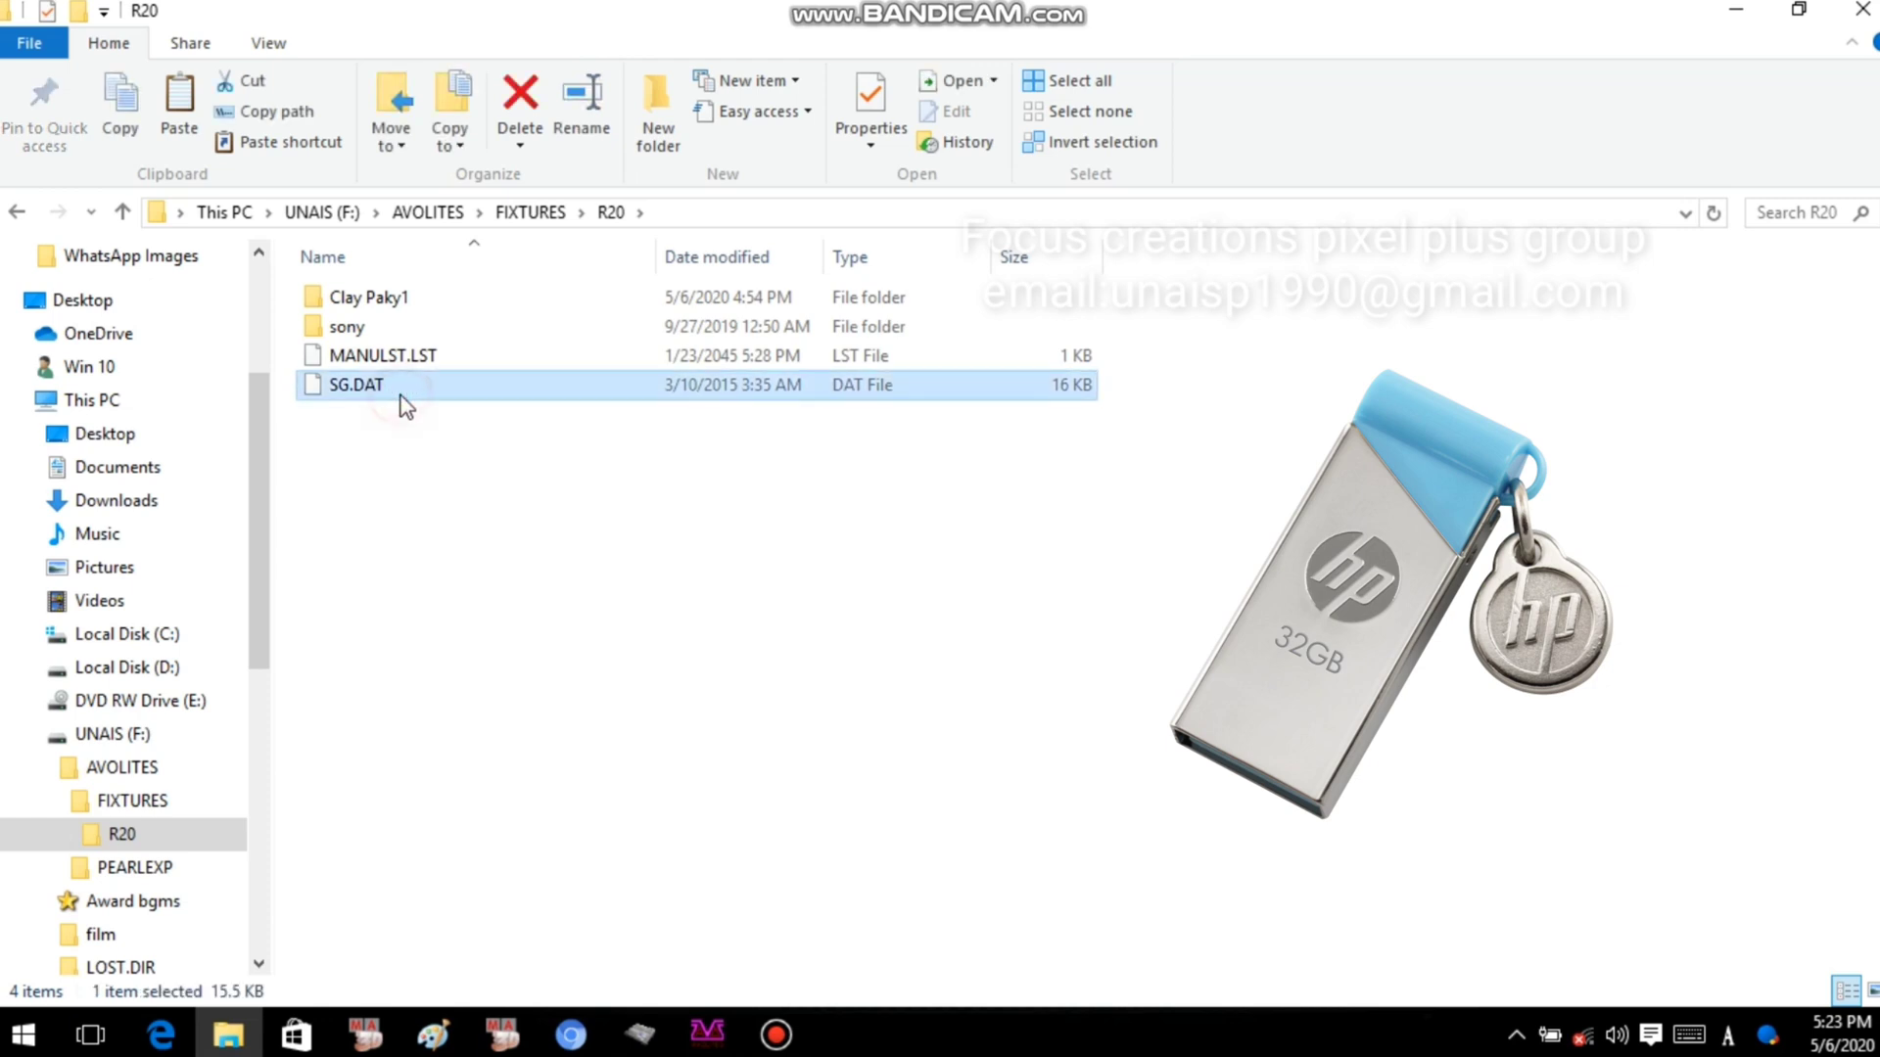
{"action": "right_click", "coordinate": [403, 397]}
{"action": "left_click", "coordinate": [583, 682]}
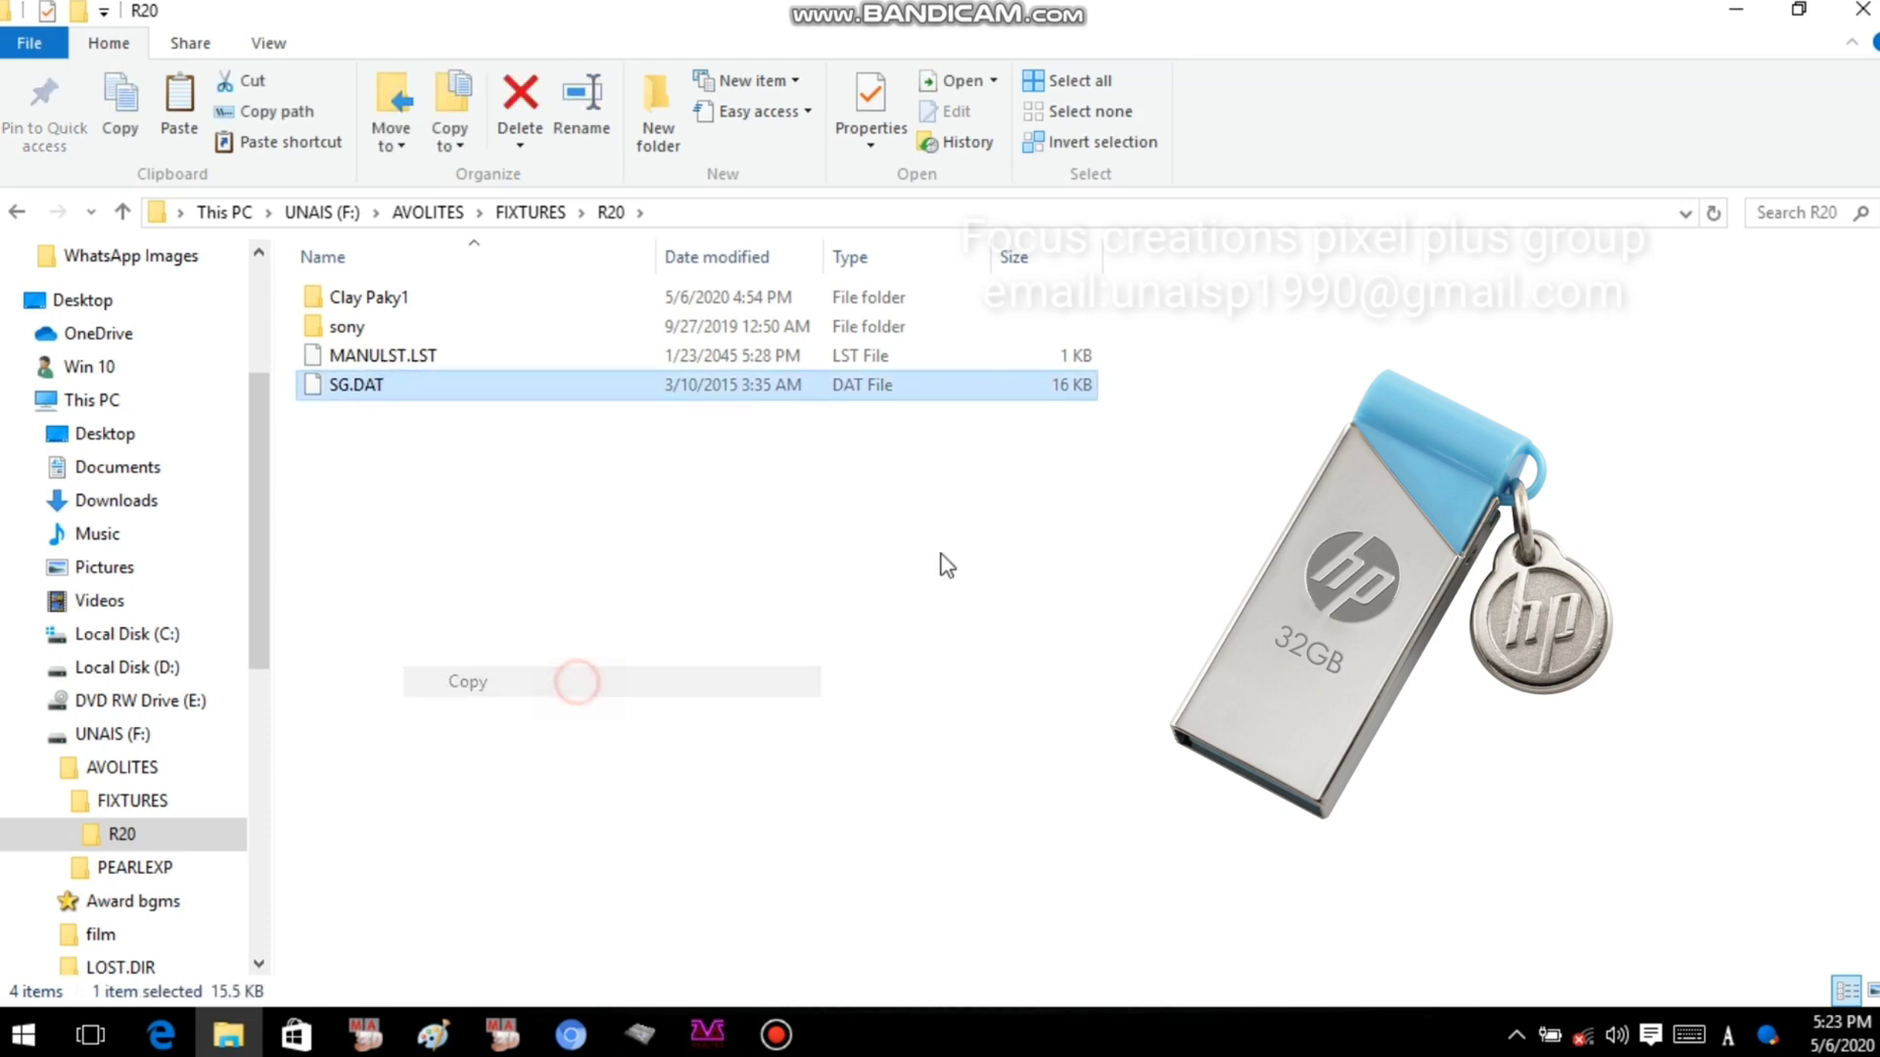
{"action": "left_click", "coordinate": [1859, 12]}
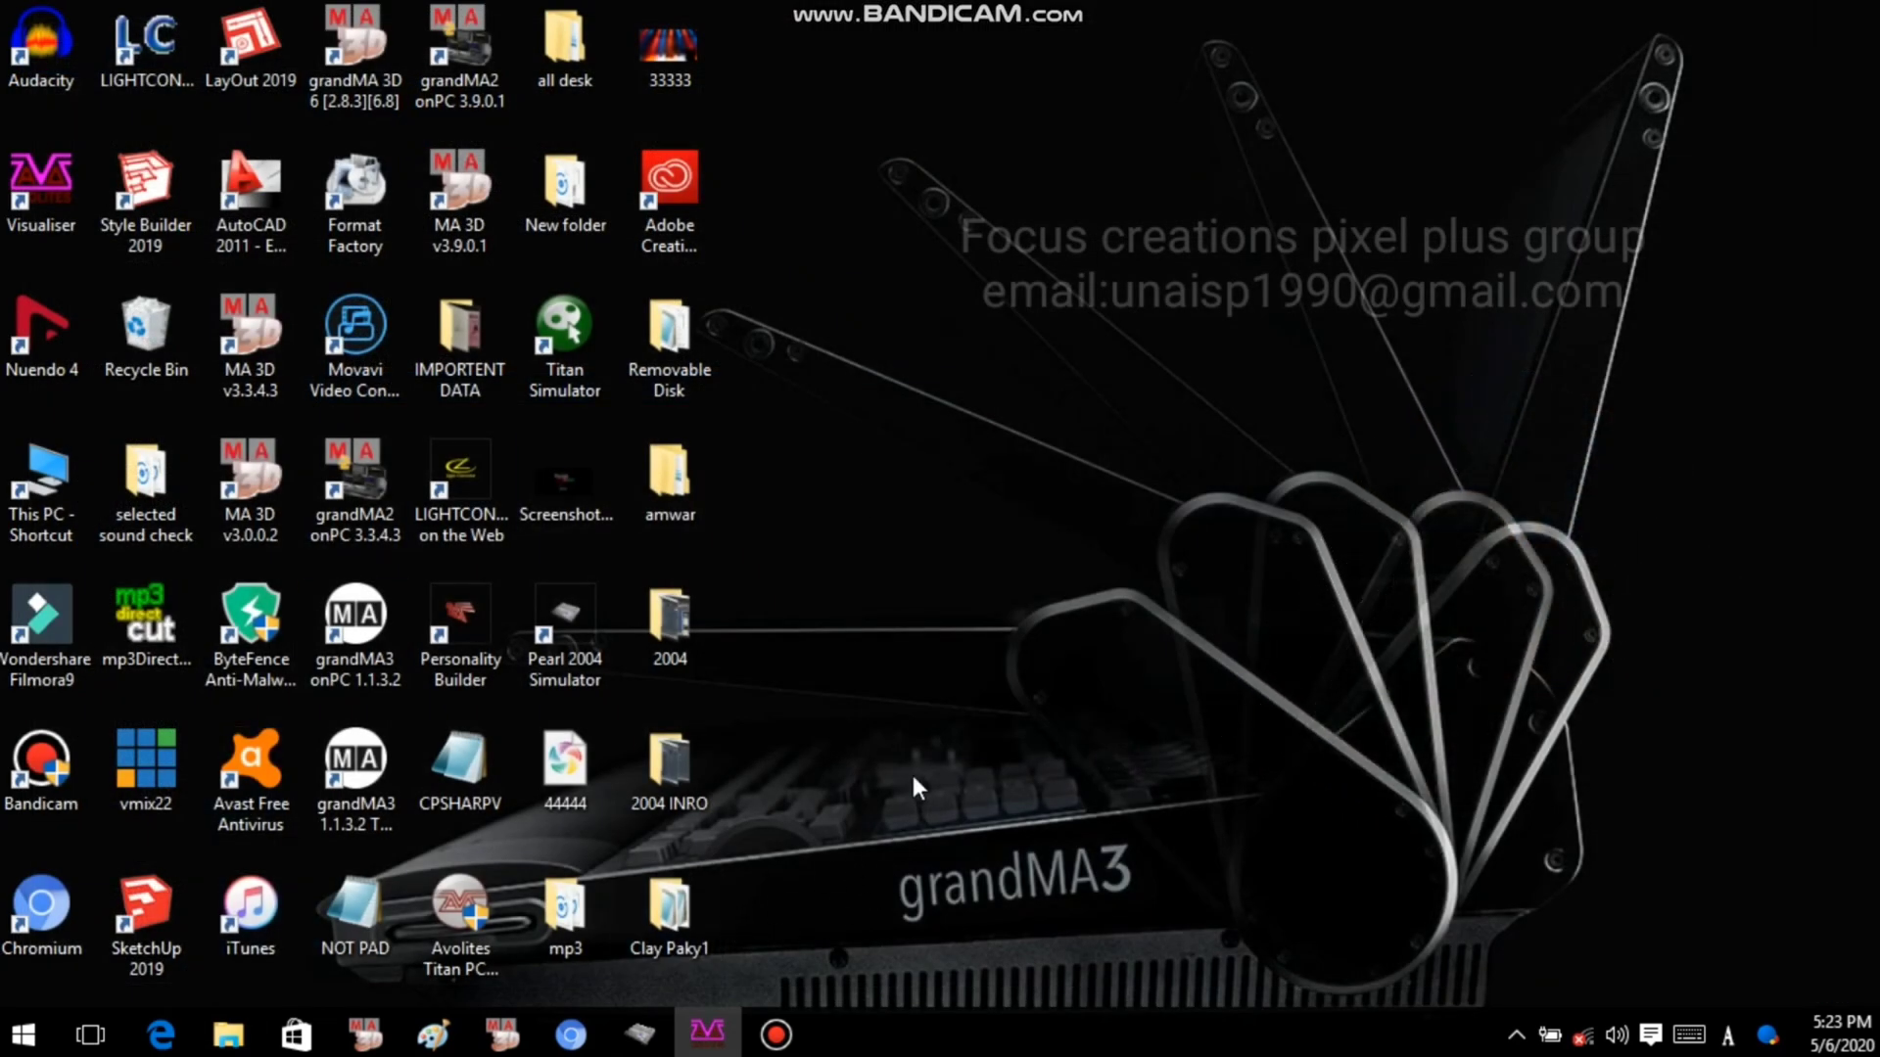
{"action": "left_click", "coordinate": [891, 752]}
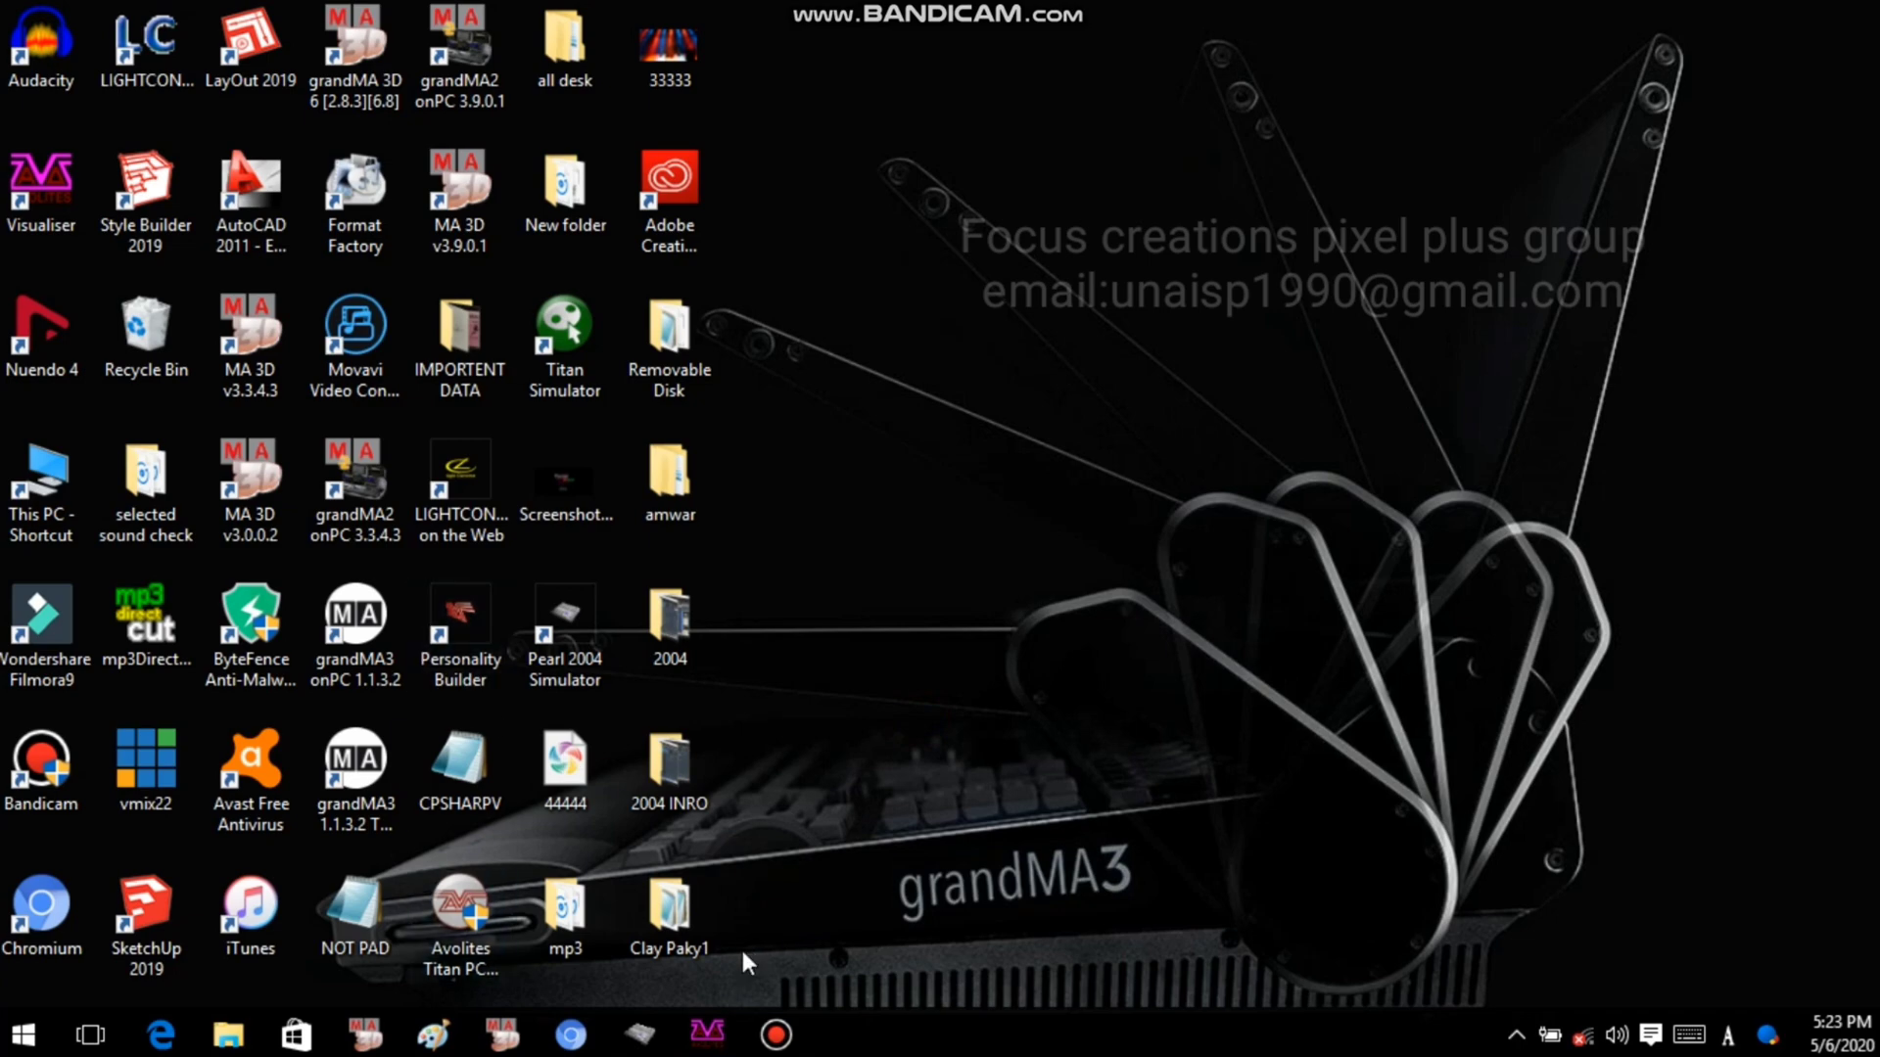
Paste SG.DAT into the Clay Paky1 desktop folder, then minimise its Explorer window.
{"action": "double_click", "coordinate": [696, 918]}
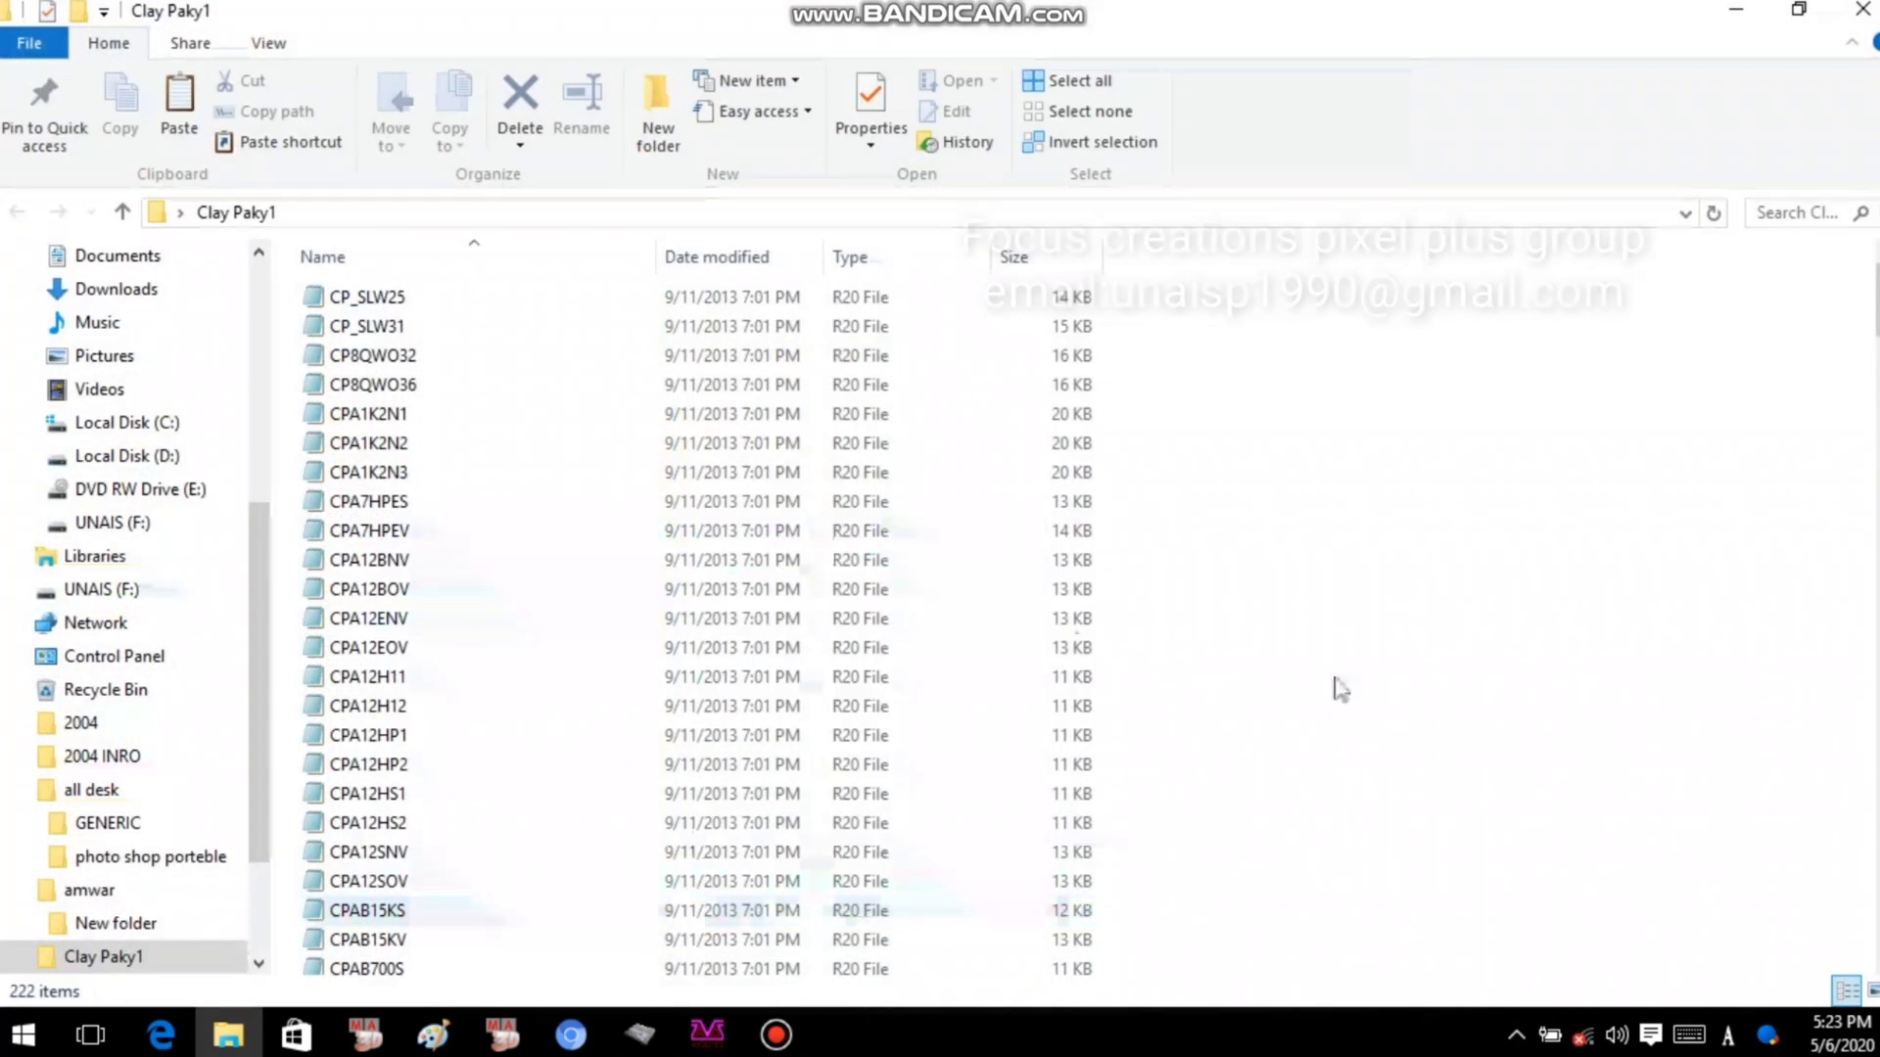
{"action": "scroll", "coordinate": [1335, 684], "scroll_direction": "down", "scroll_amount": 10}
{"action": "scroll", "coordinate": [1361, 730], "scroll_direction": "down", "scroll_amount": 20}
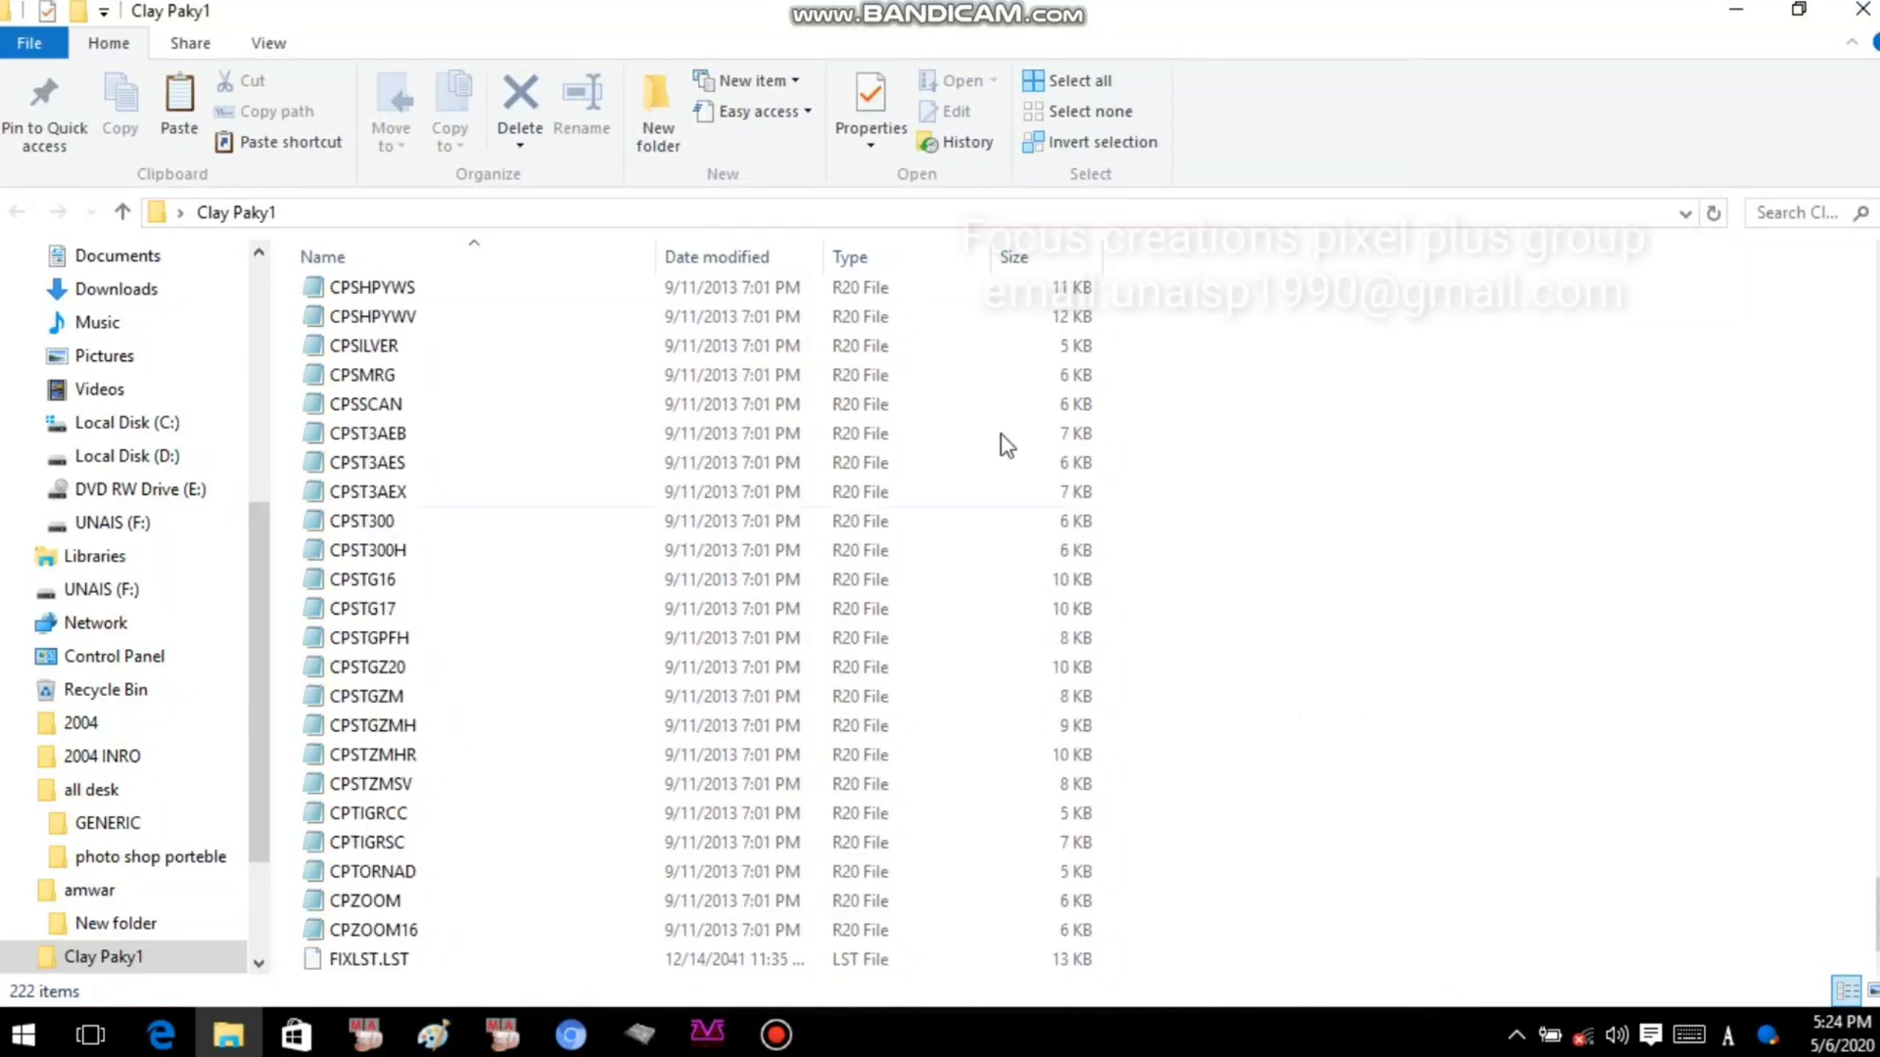
{"action": "right_click", "coordinate": [1525, 730]}
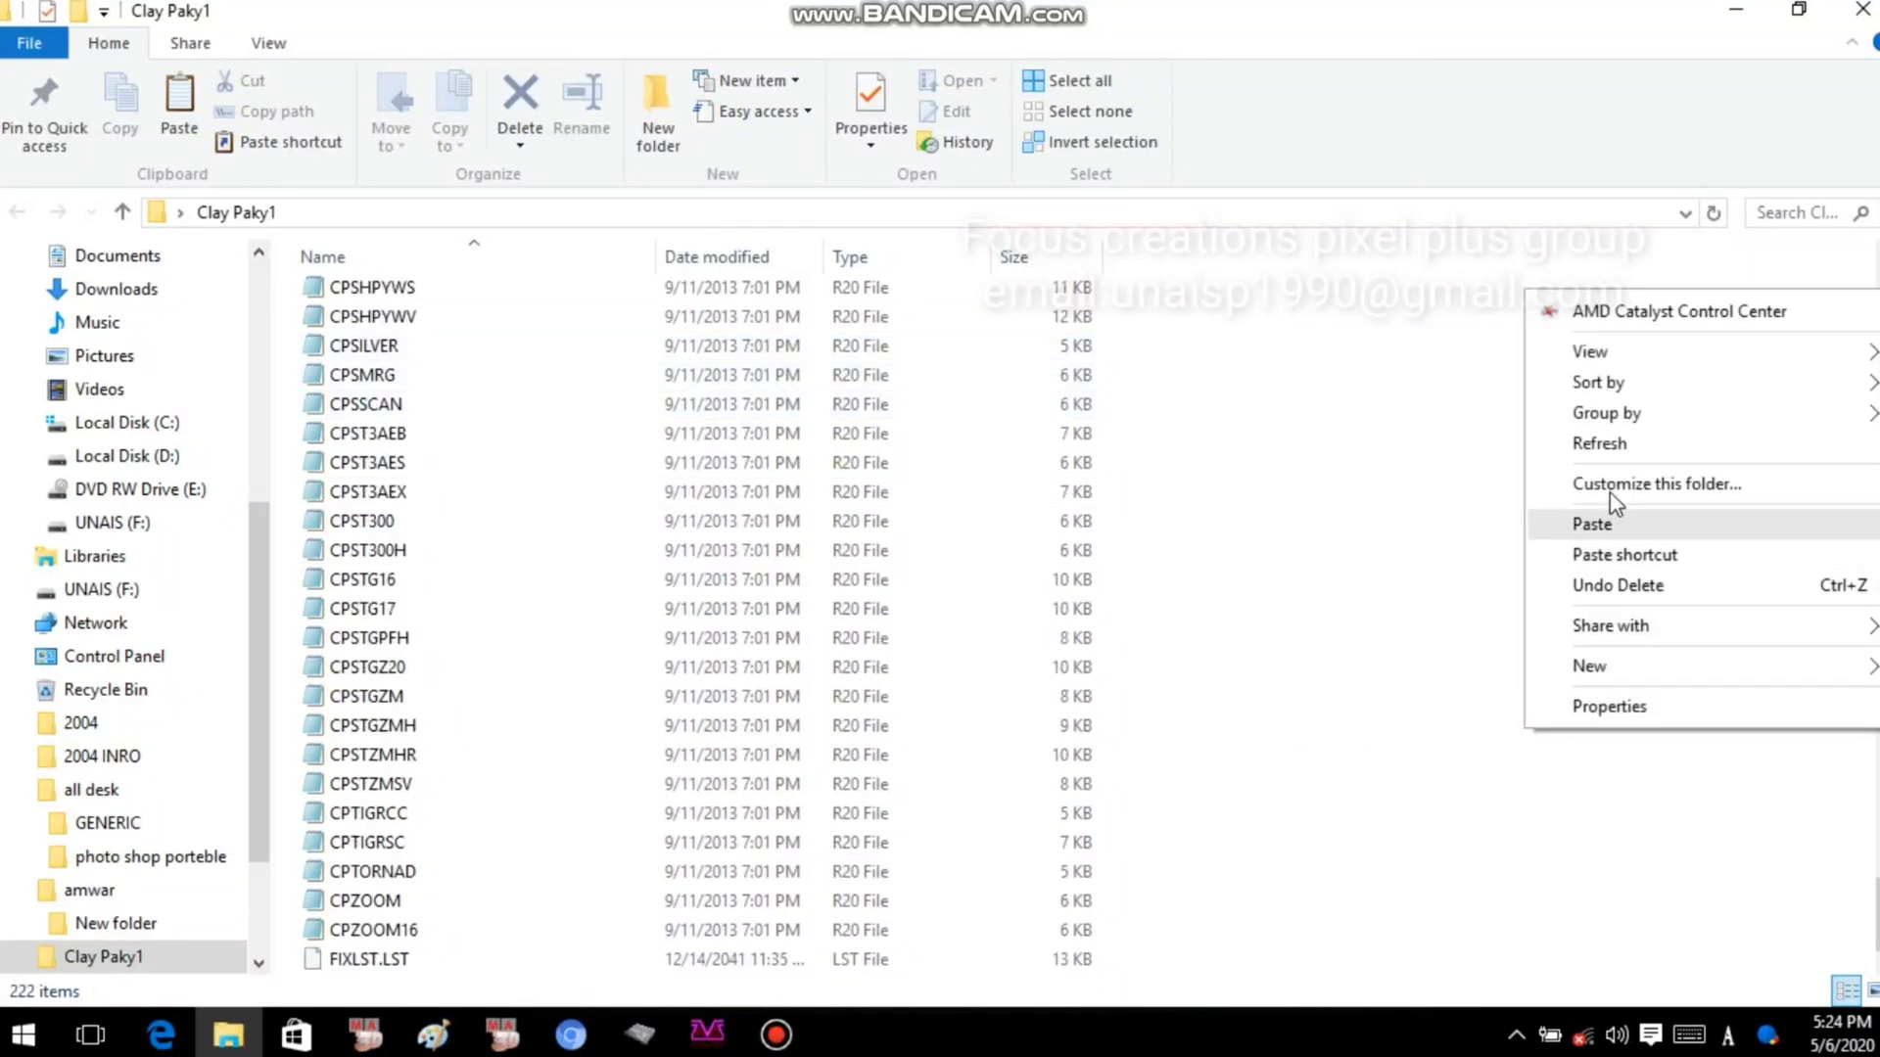
{"action": "left_click", "coordinate": [1610, 526]}
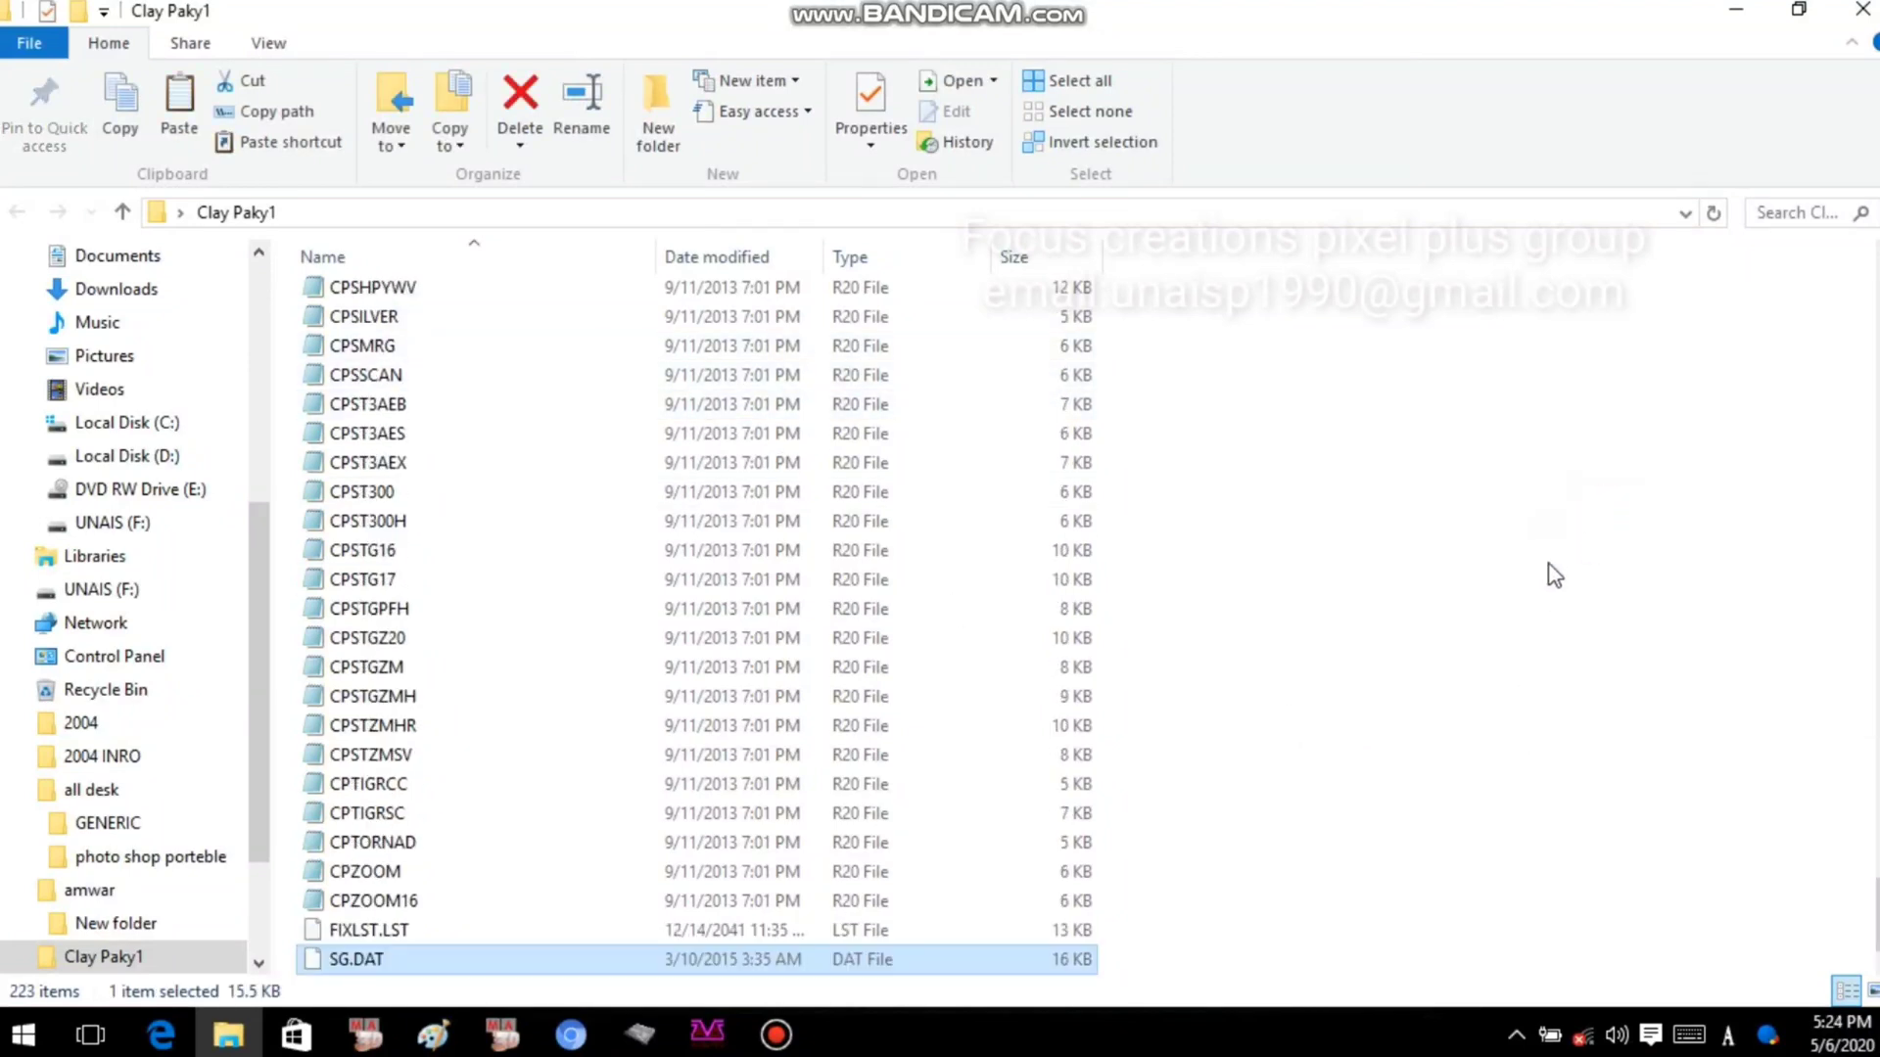
{"action": "left_click", "coordinate": [1736, 11]}
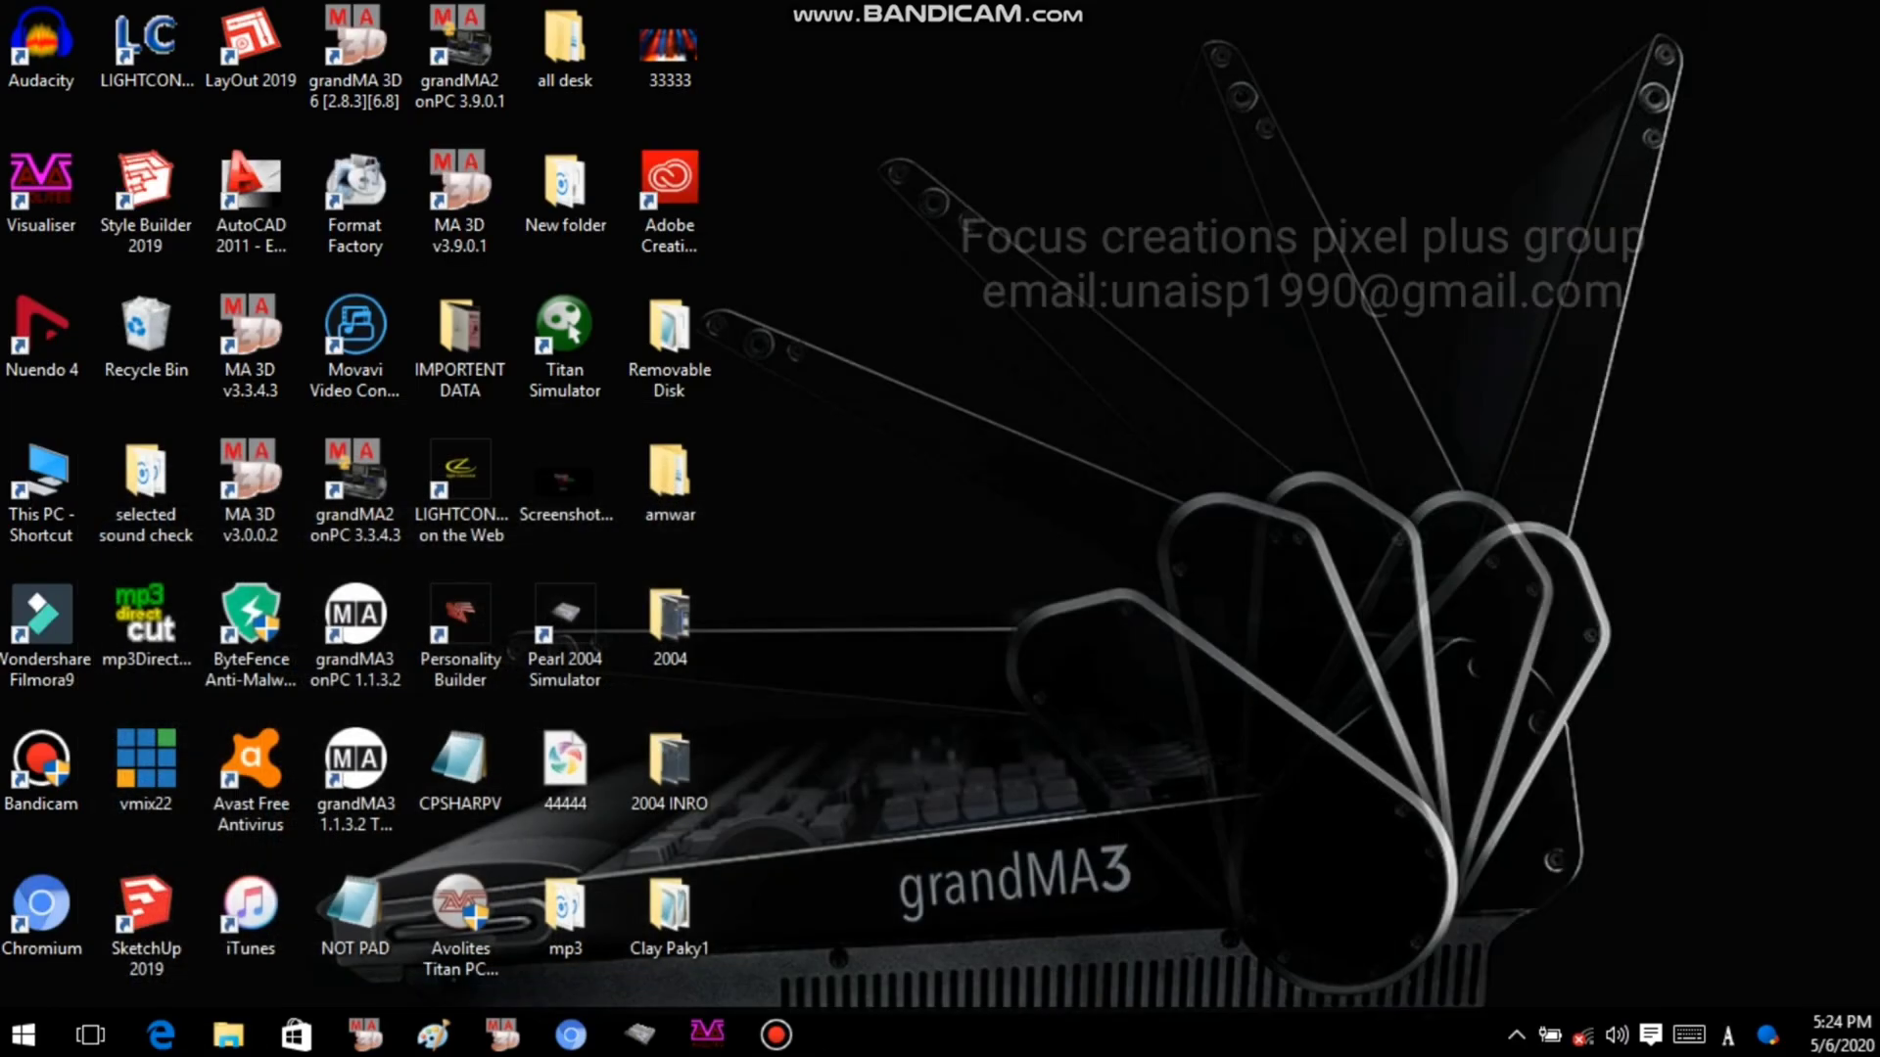
Restore the Pearl Simulator and Visualiser windows and turn the console key to System.
{"action": "left_click", "coordinate": [640, 1035]}
{"action": "left_click", "coordinate": [706, 1035]}
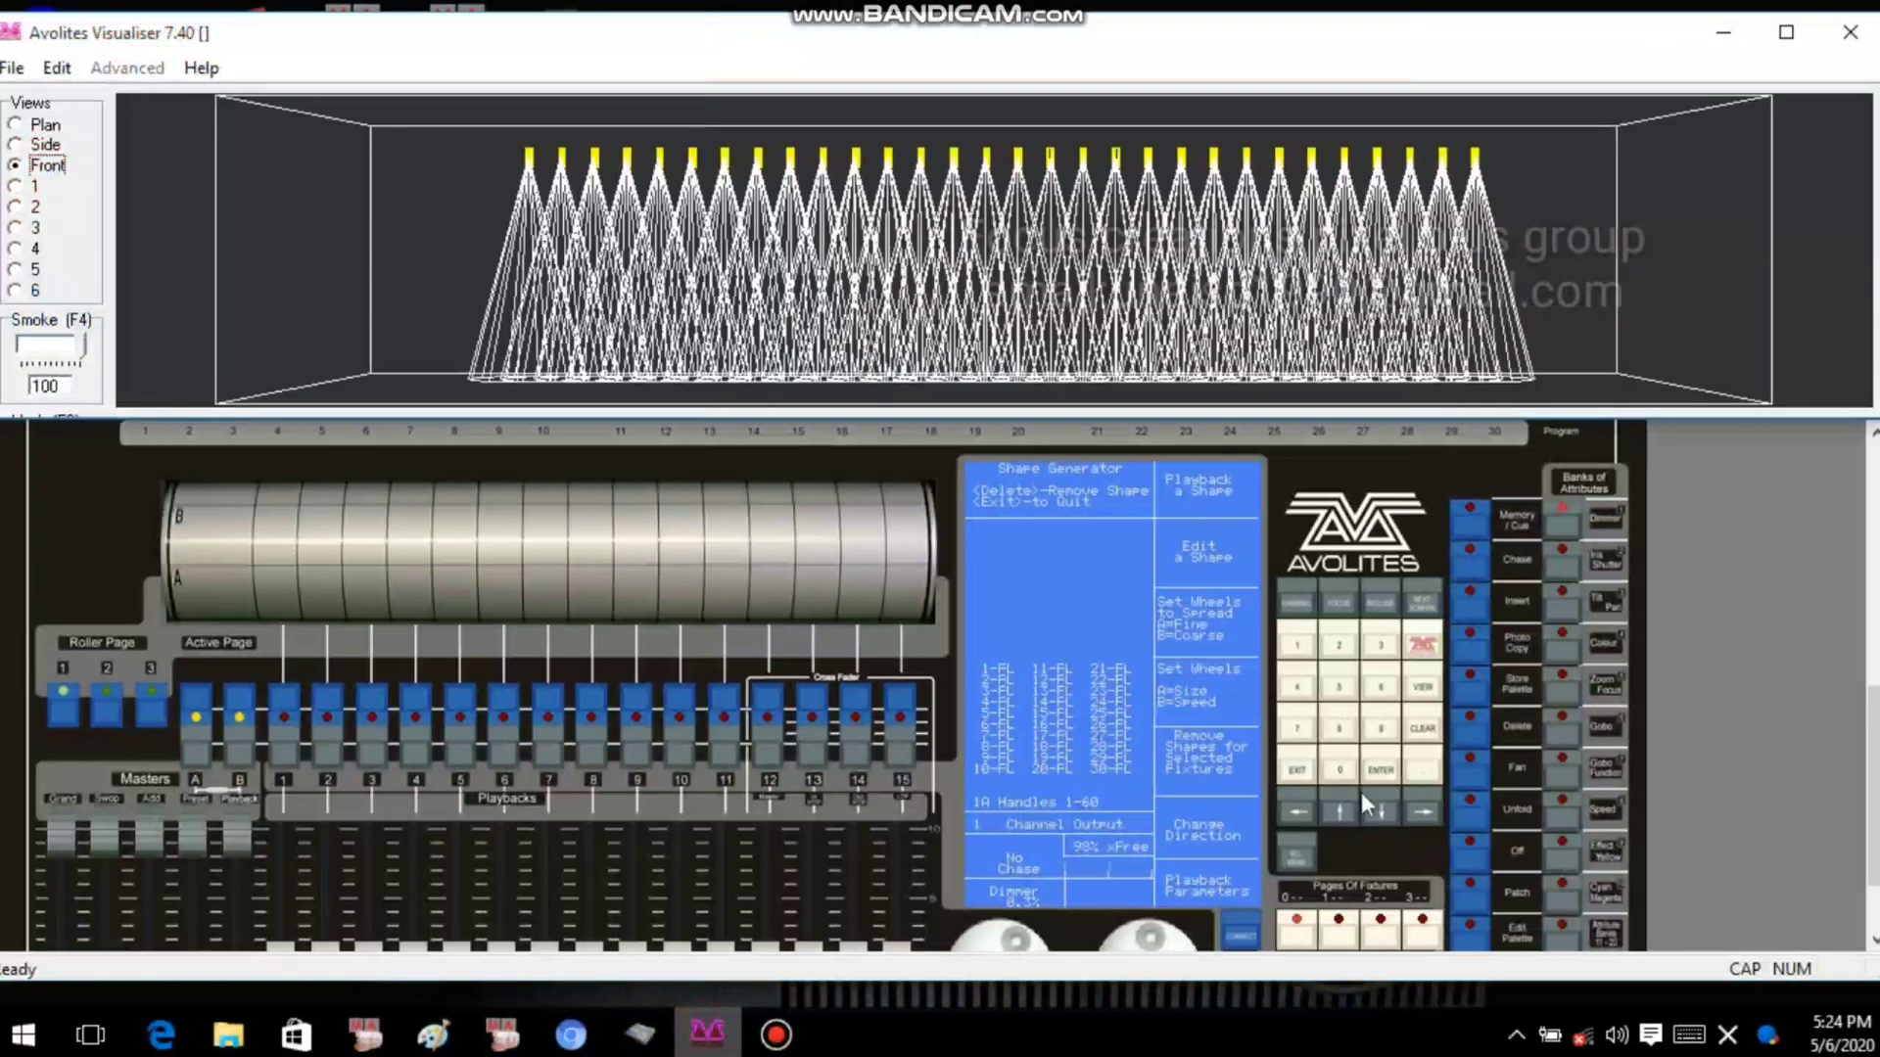
{"action": "left_click", "coordinate": [1774, 542]}
{"action": "scroll", "coordinate": [1639, 562], "scroll_direction": "up", "scroll_amount": 2}
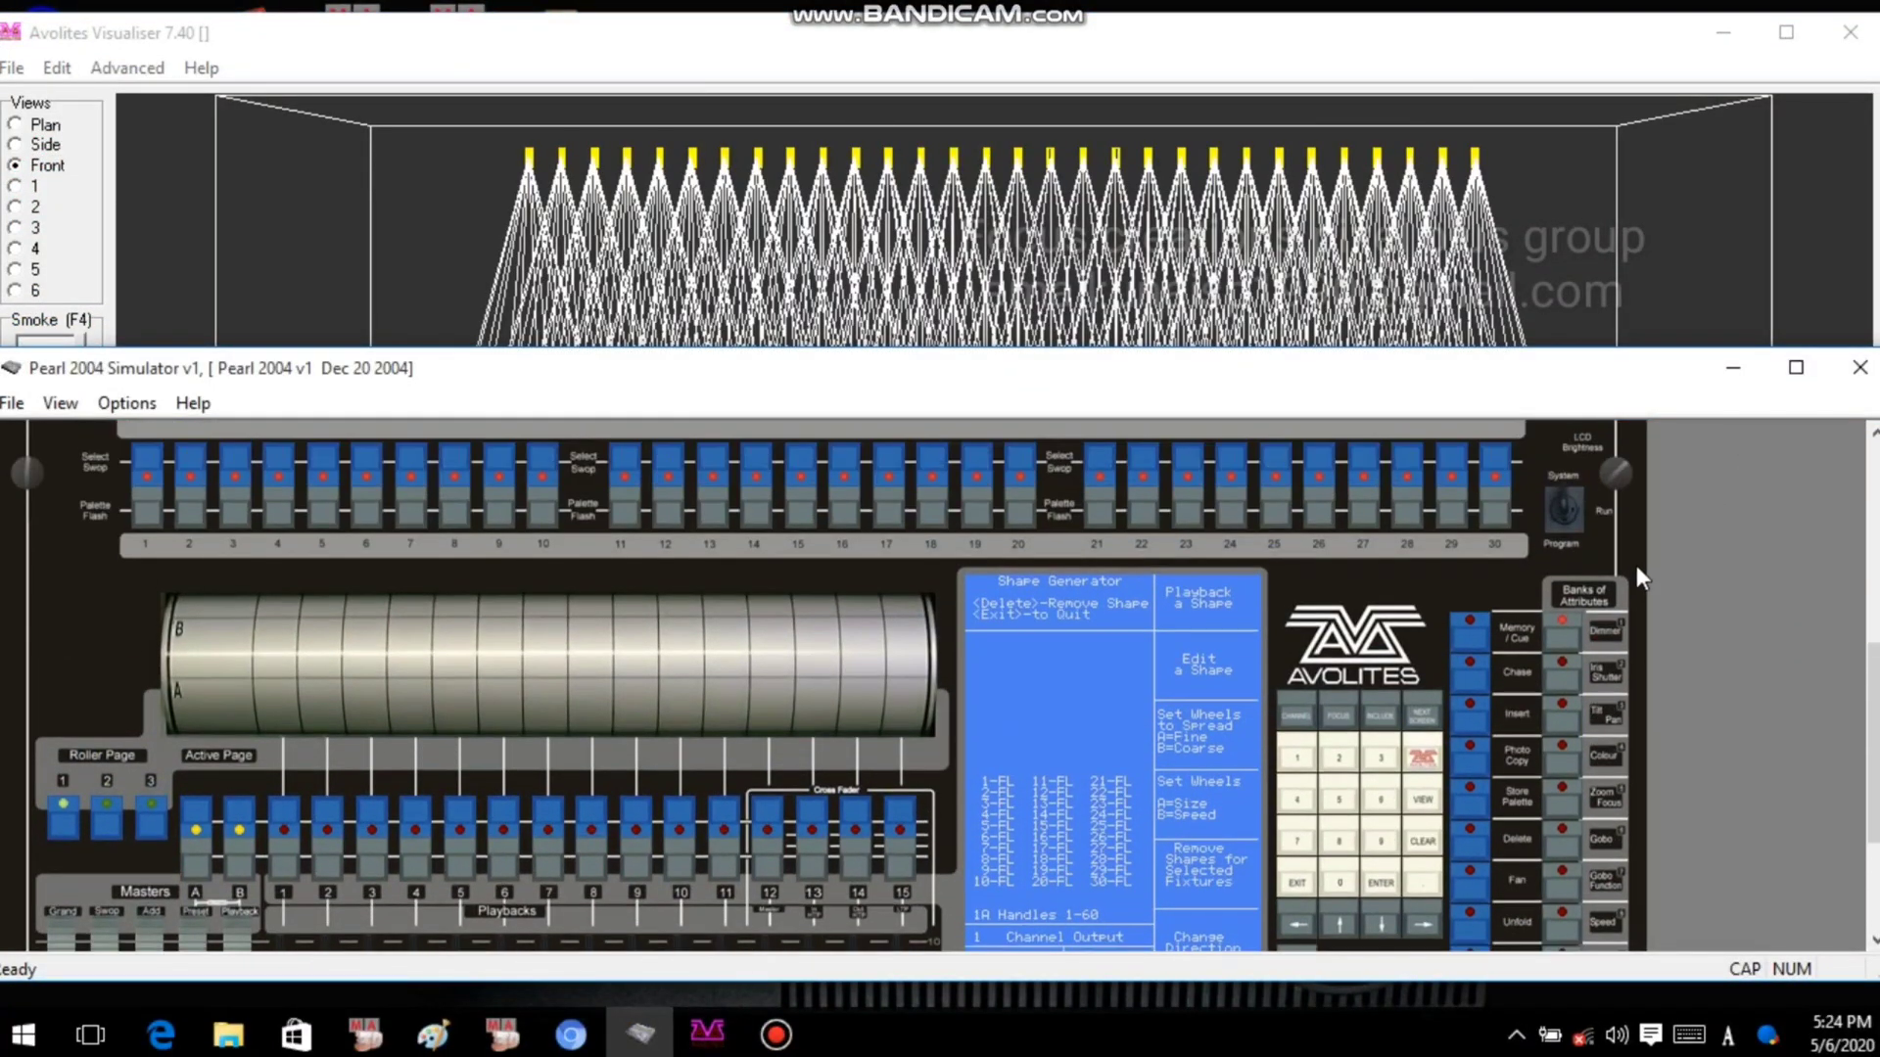
{"action": "scroll", "coordinate": [1224, 861], "scroll_direction": "down", "scroll_amount": 2}
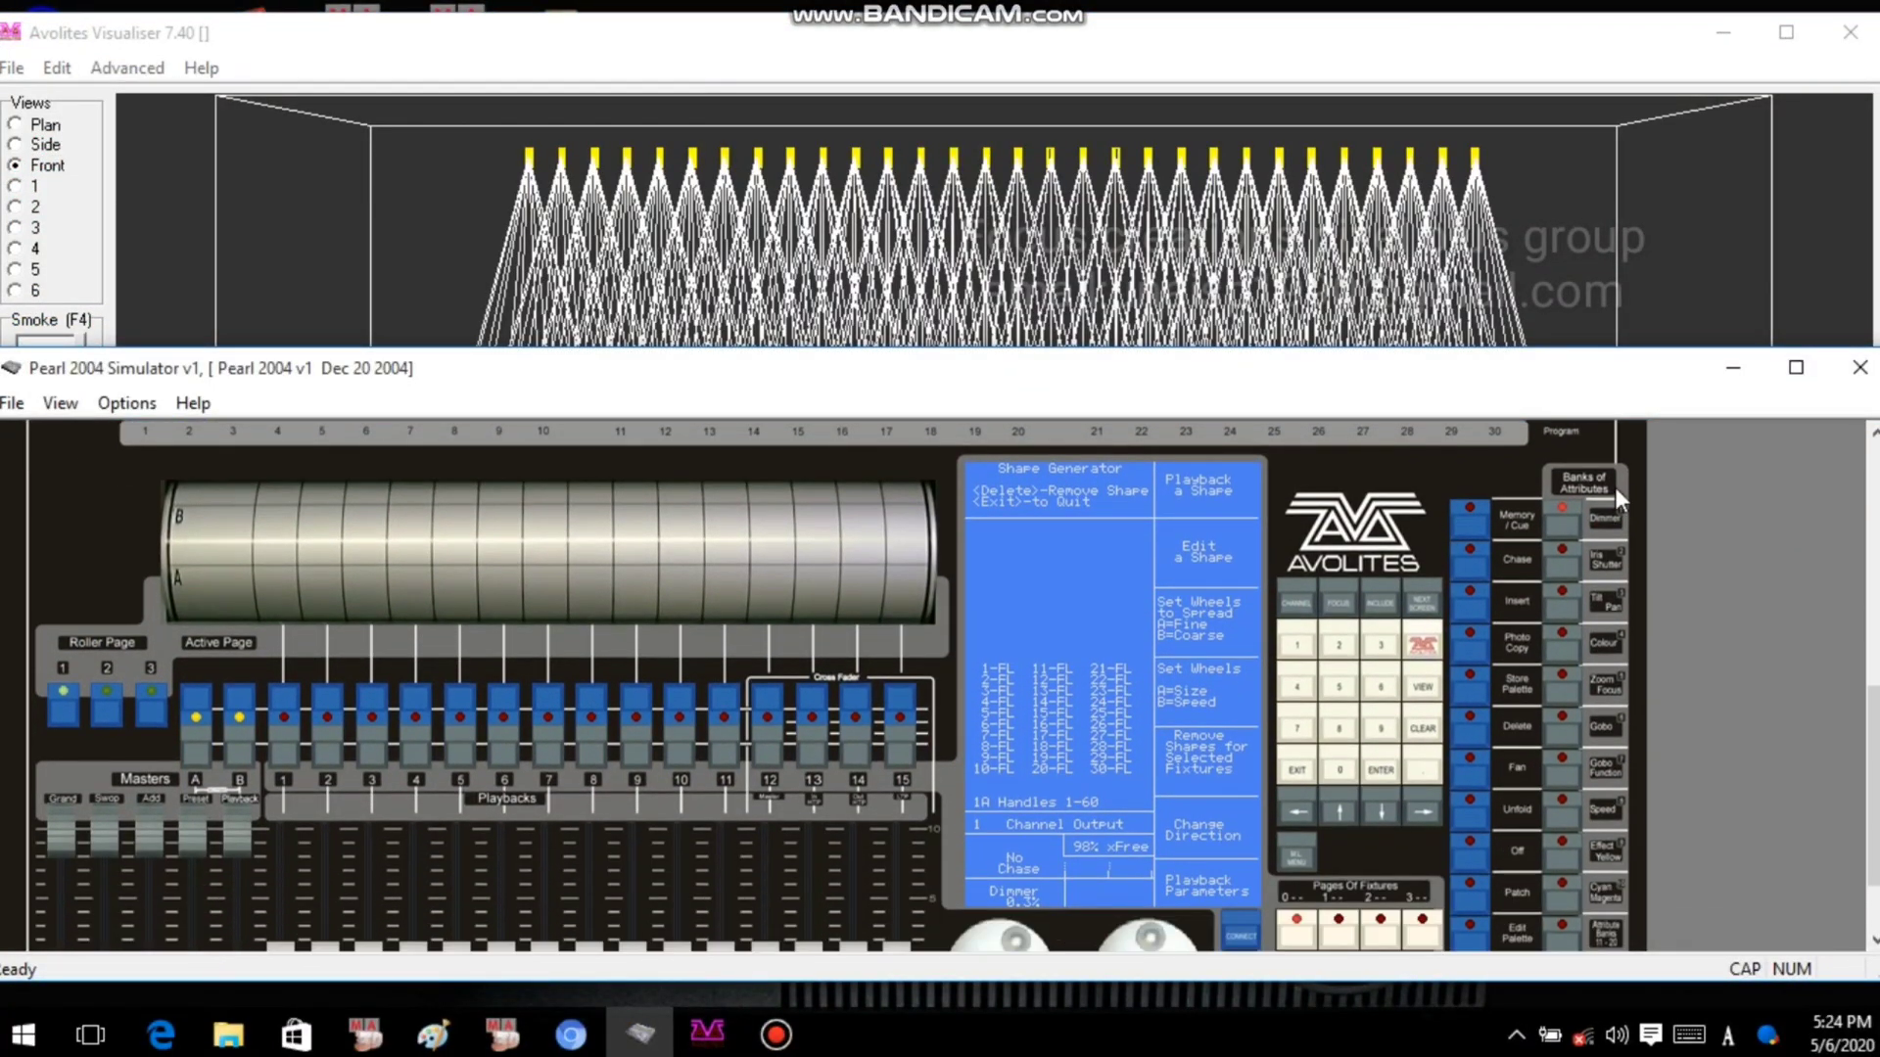
{"action": "scroll", "coordinate": [1556, 492], "scroll_direction": "up", "scroll_amount": 2}
{"action": "left_click", "coordinate": [1566, 507]}
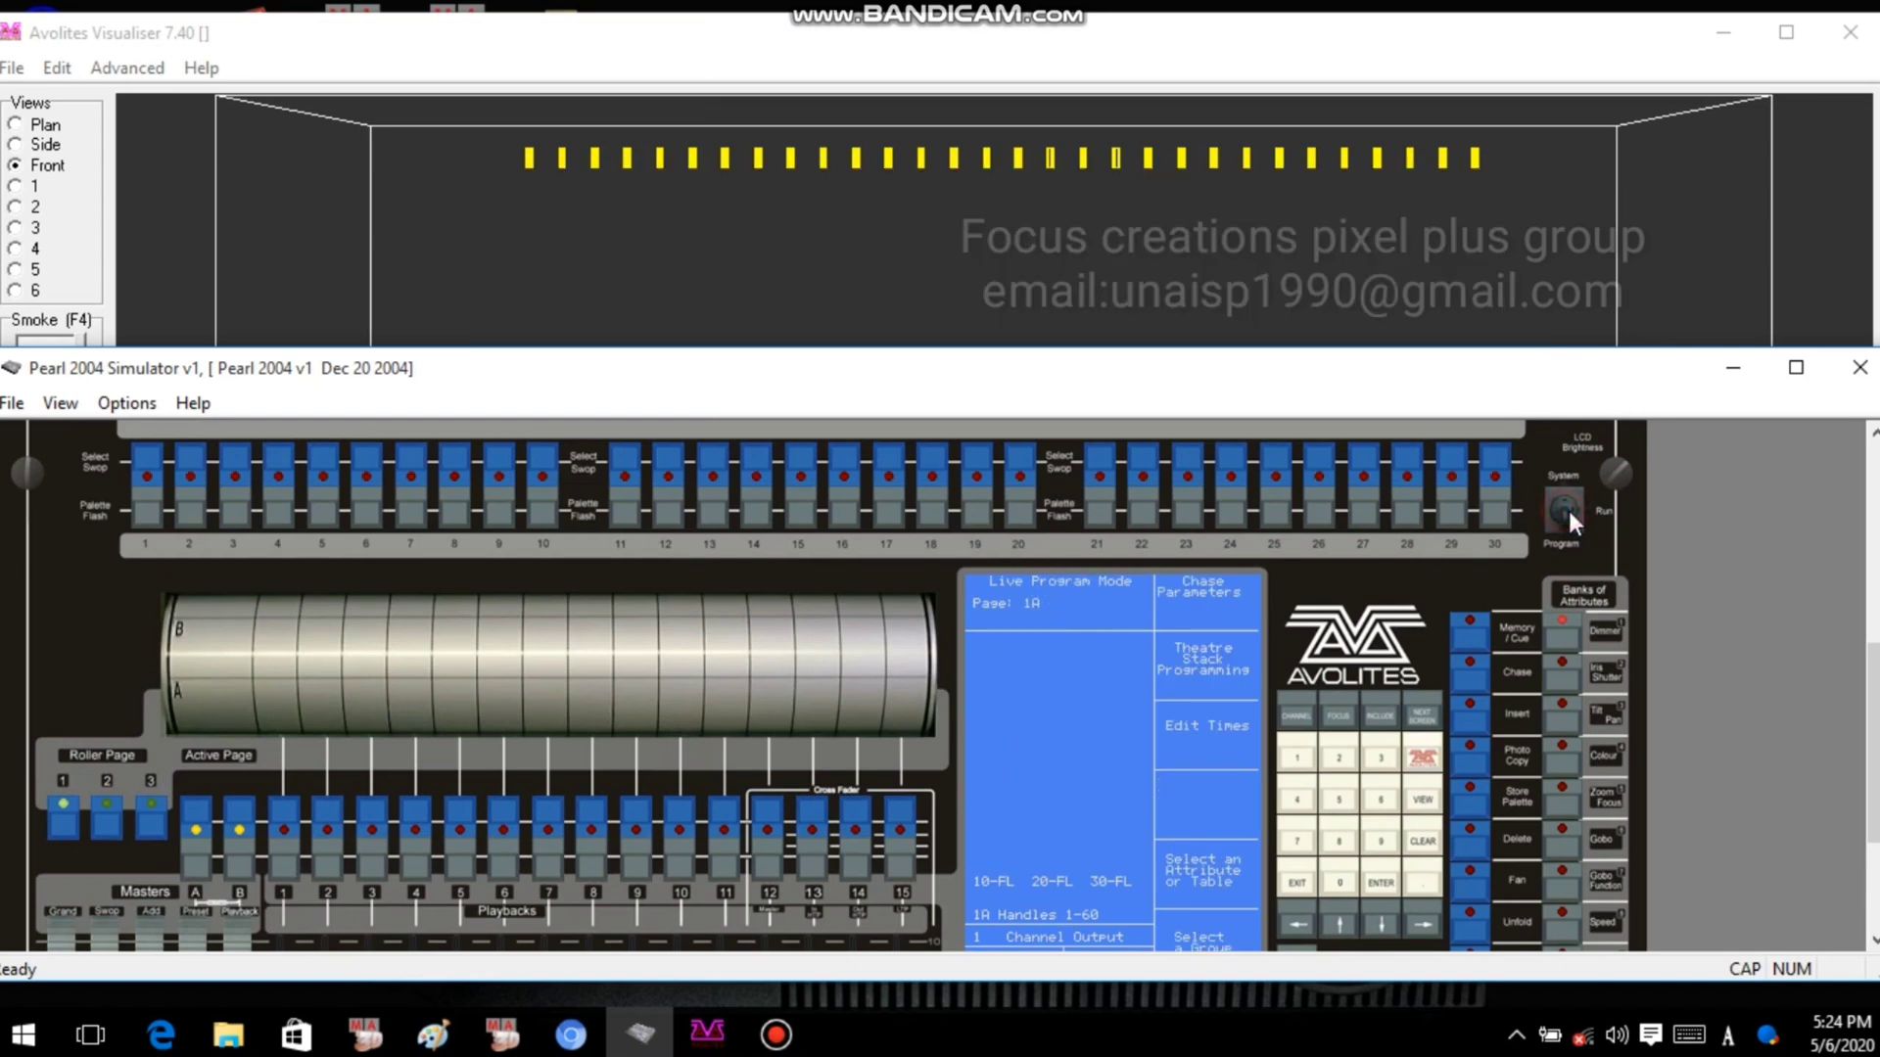
{"action": "scroll", "coordinate": [1557, 666], "scroll_direction": "down", "scroll_amount": 3}
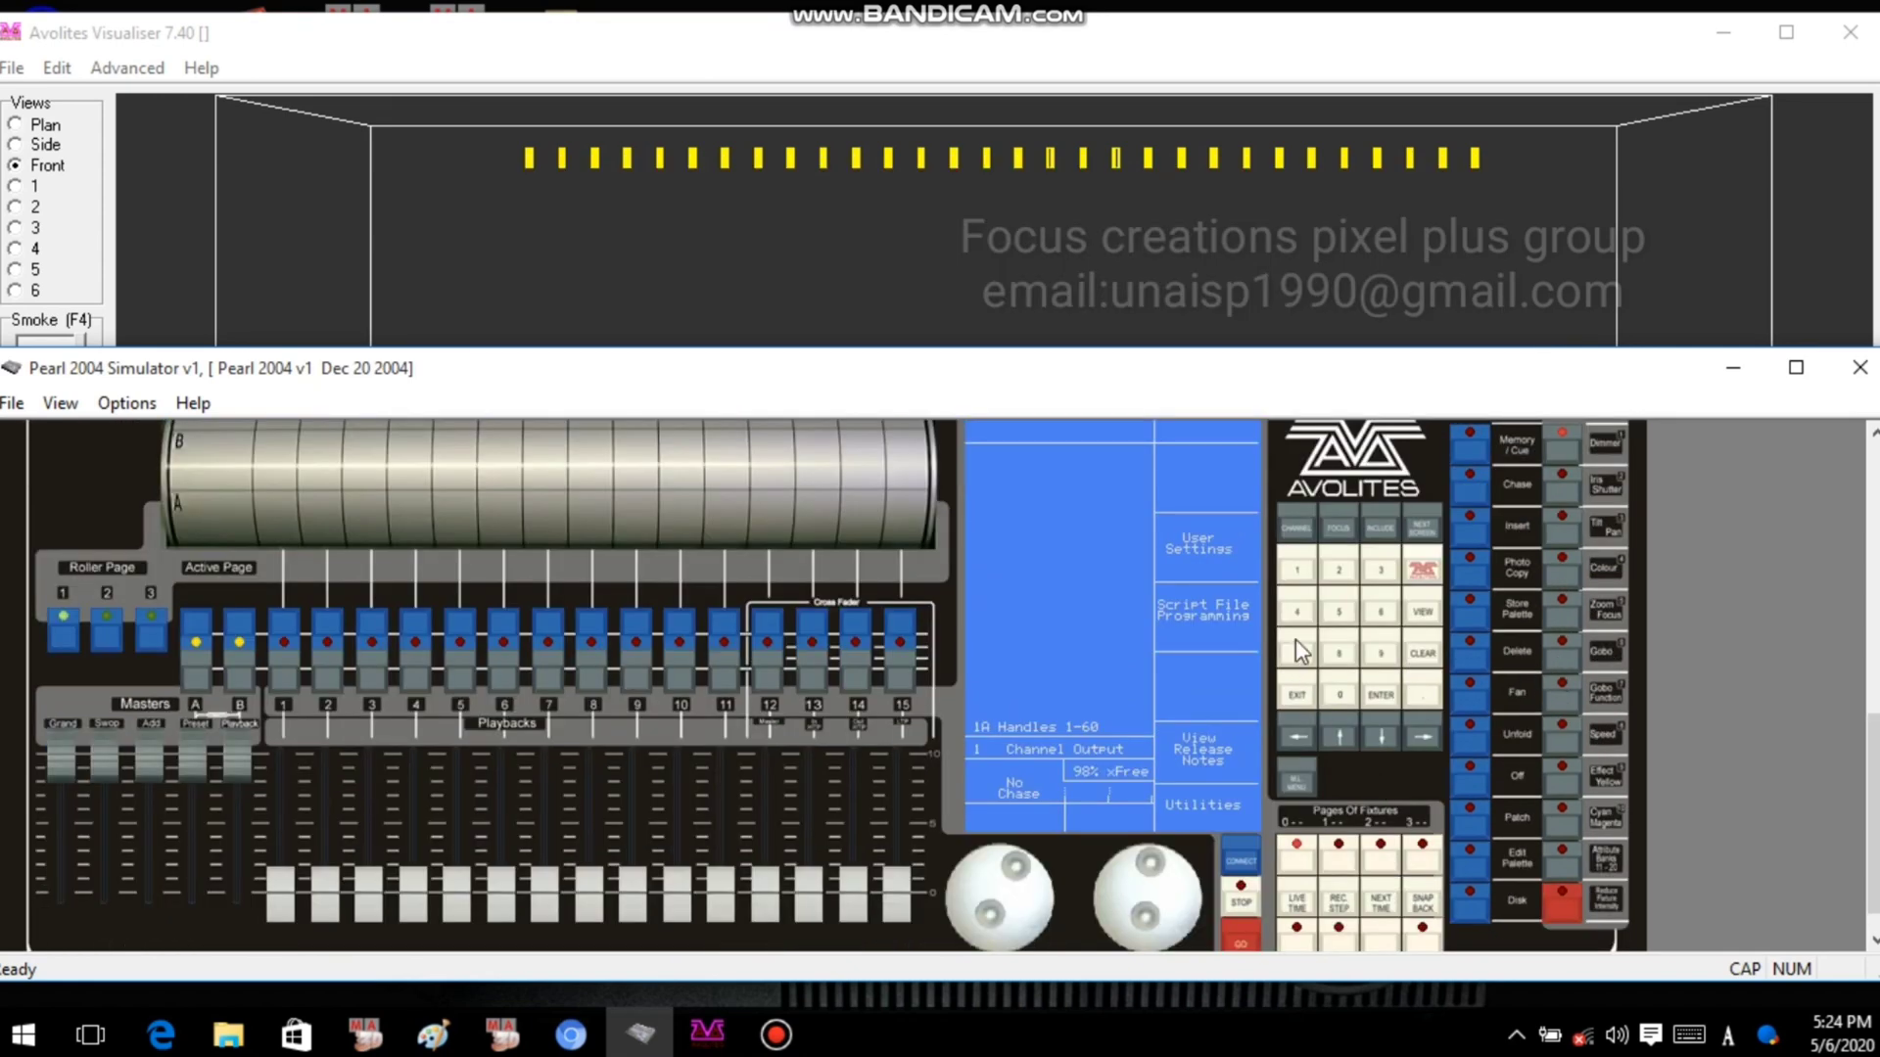
{"action": "scroll", "coordinate": [1299, 649], "scroll_direction": "up", "scroll_amount": 1}
Wipe the whole show via Service > Wipe > WipeAll, then bring up the Patch menu.
{"action": "left_click", "coordinate": [1249, 759]}
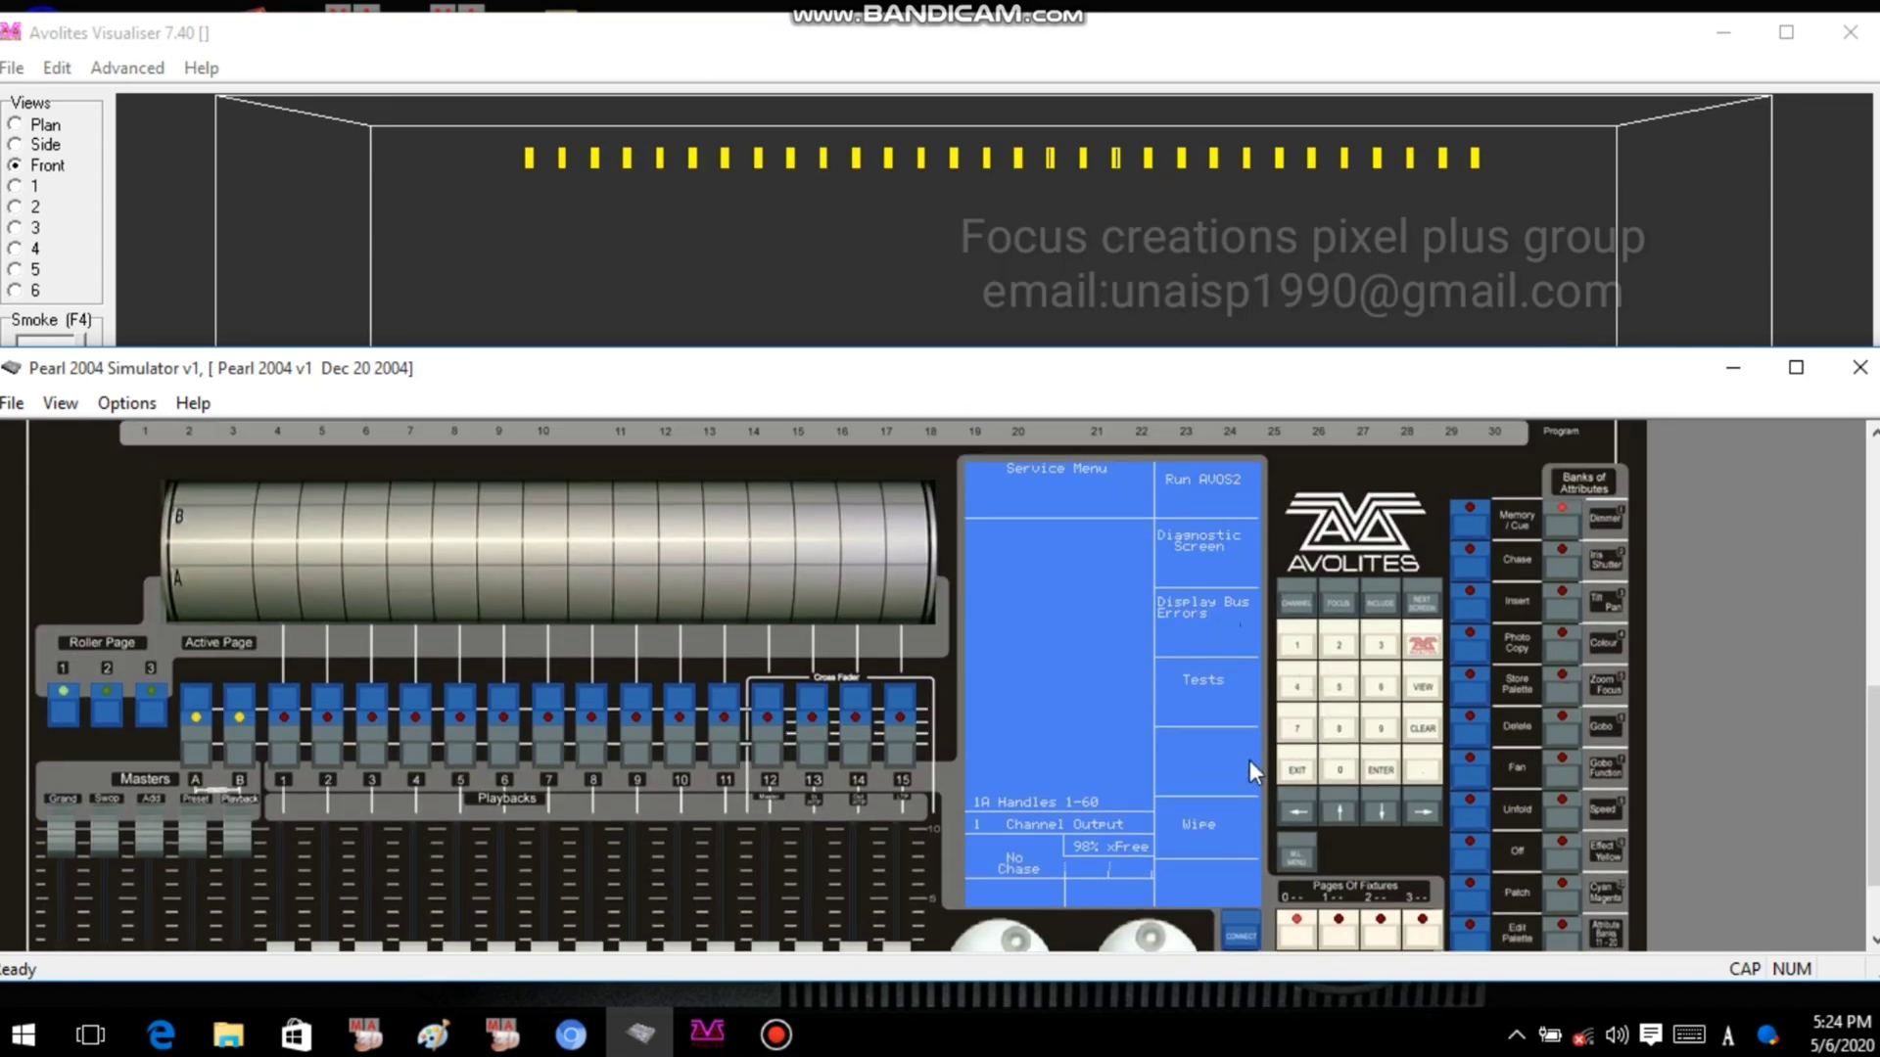
{"action": "left_click", "coordinate": [1225, 821]}
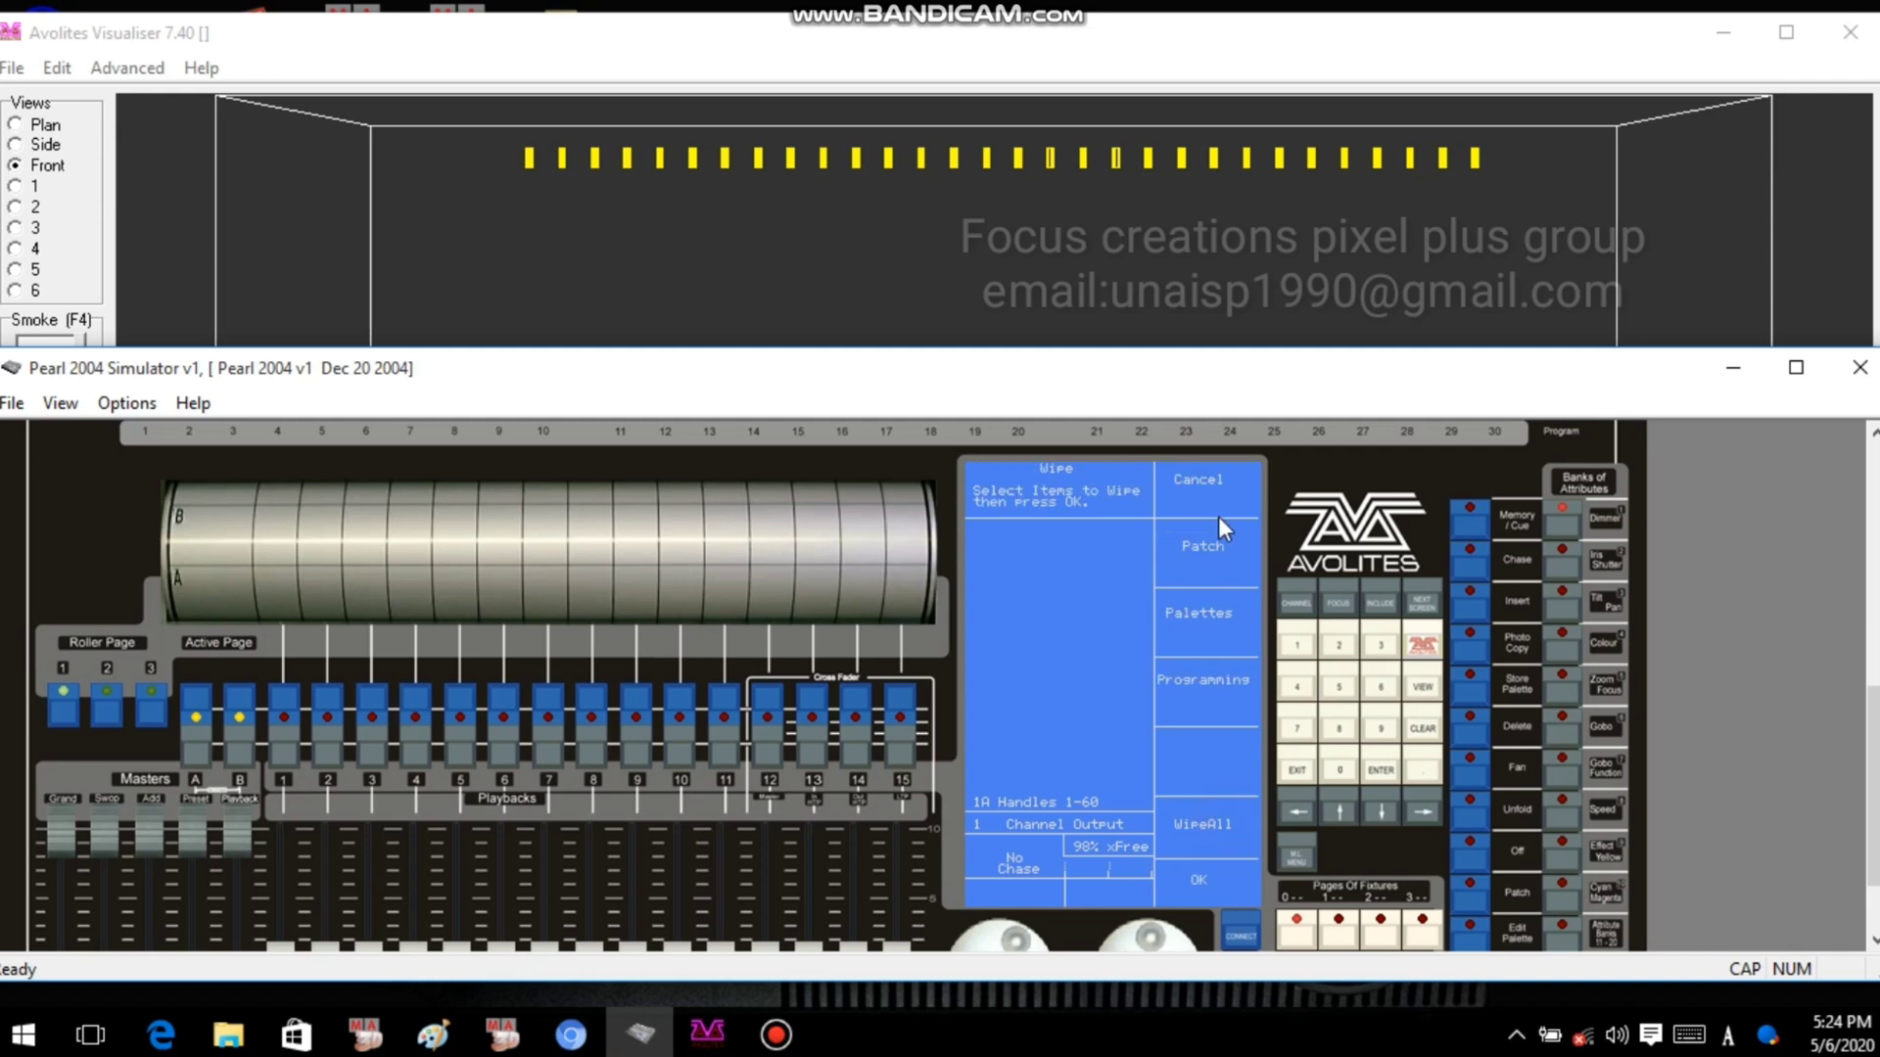
{"action": "left_click", "coordinate": [1224, 834]}
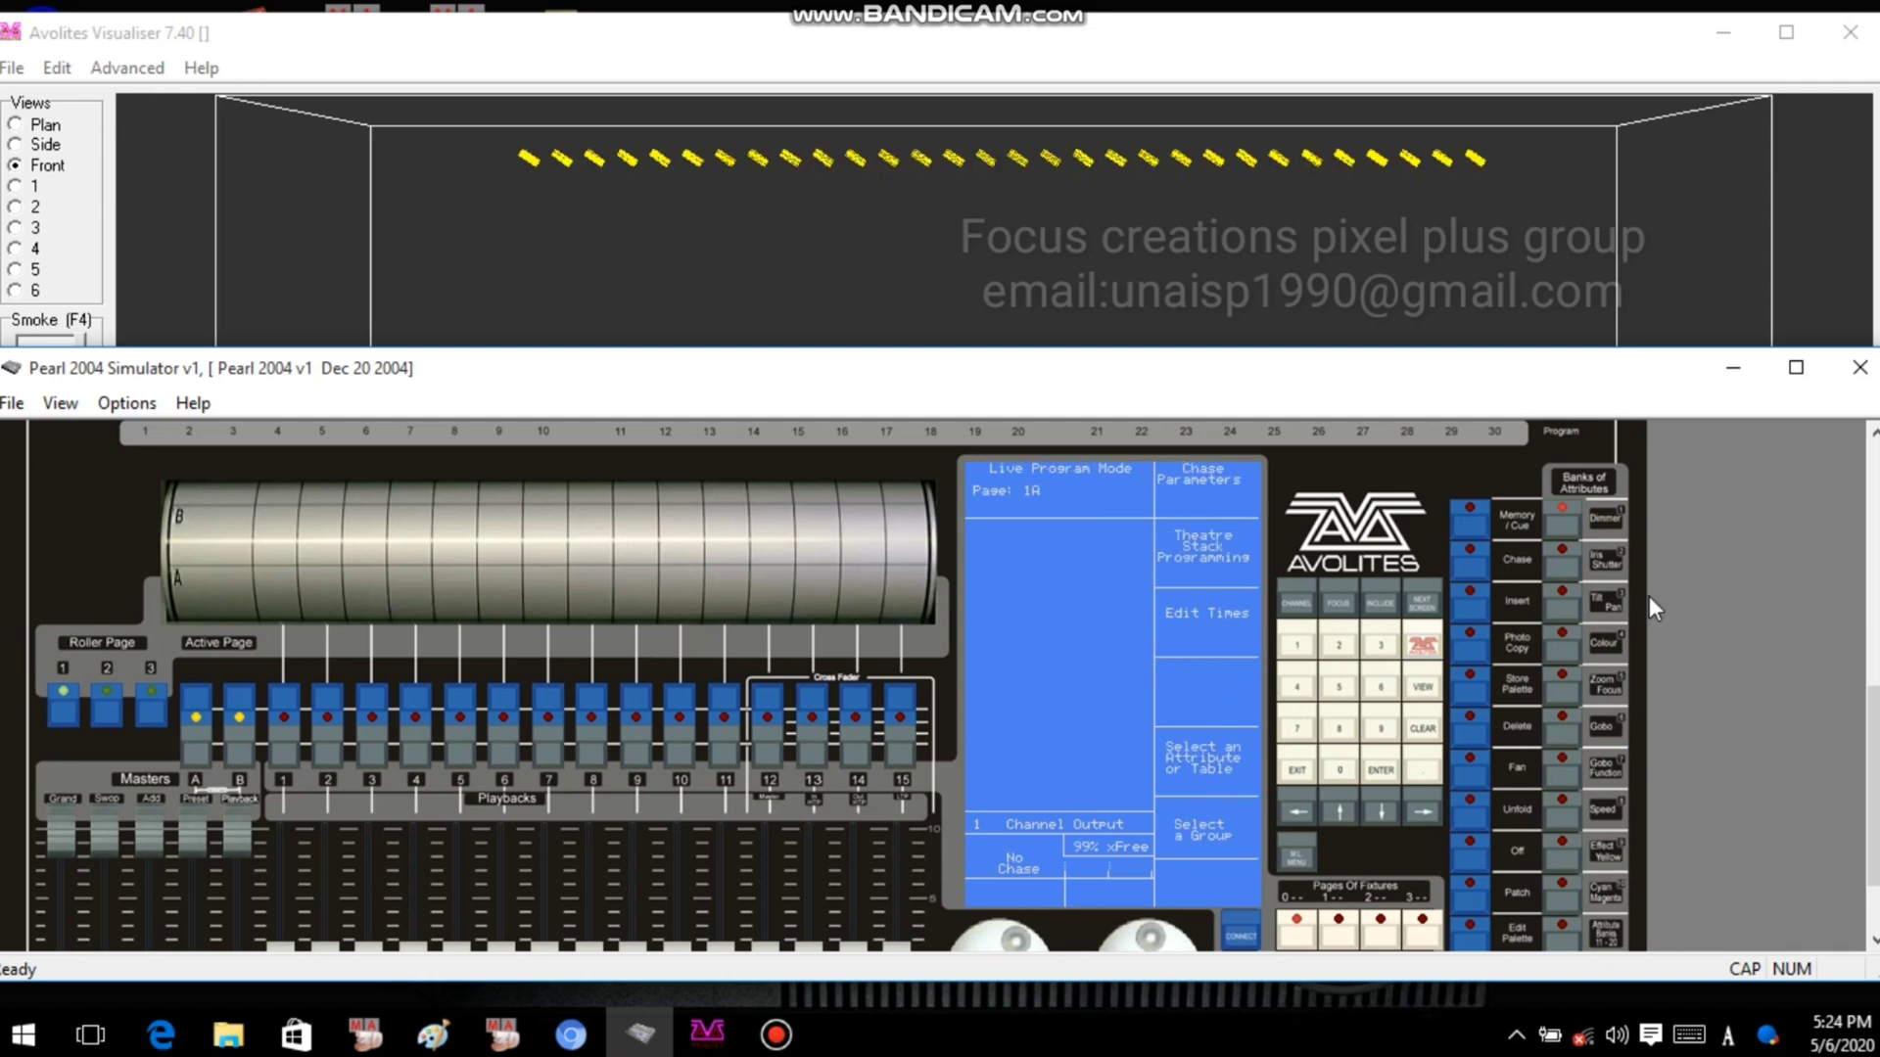
{"action": "scroll", "coordinate": [1631, 602], "scroll_direction": "down", "scroll_amount": 1}
{"action": "scroll", "coordinate": [1621, 577], "scroll_direction": "up", "scroll_amount": 3}
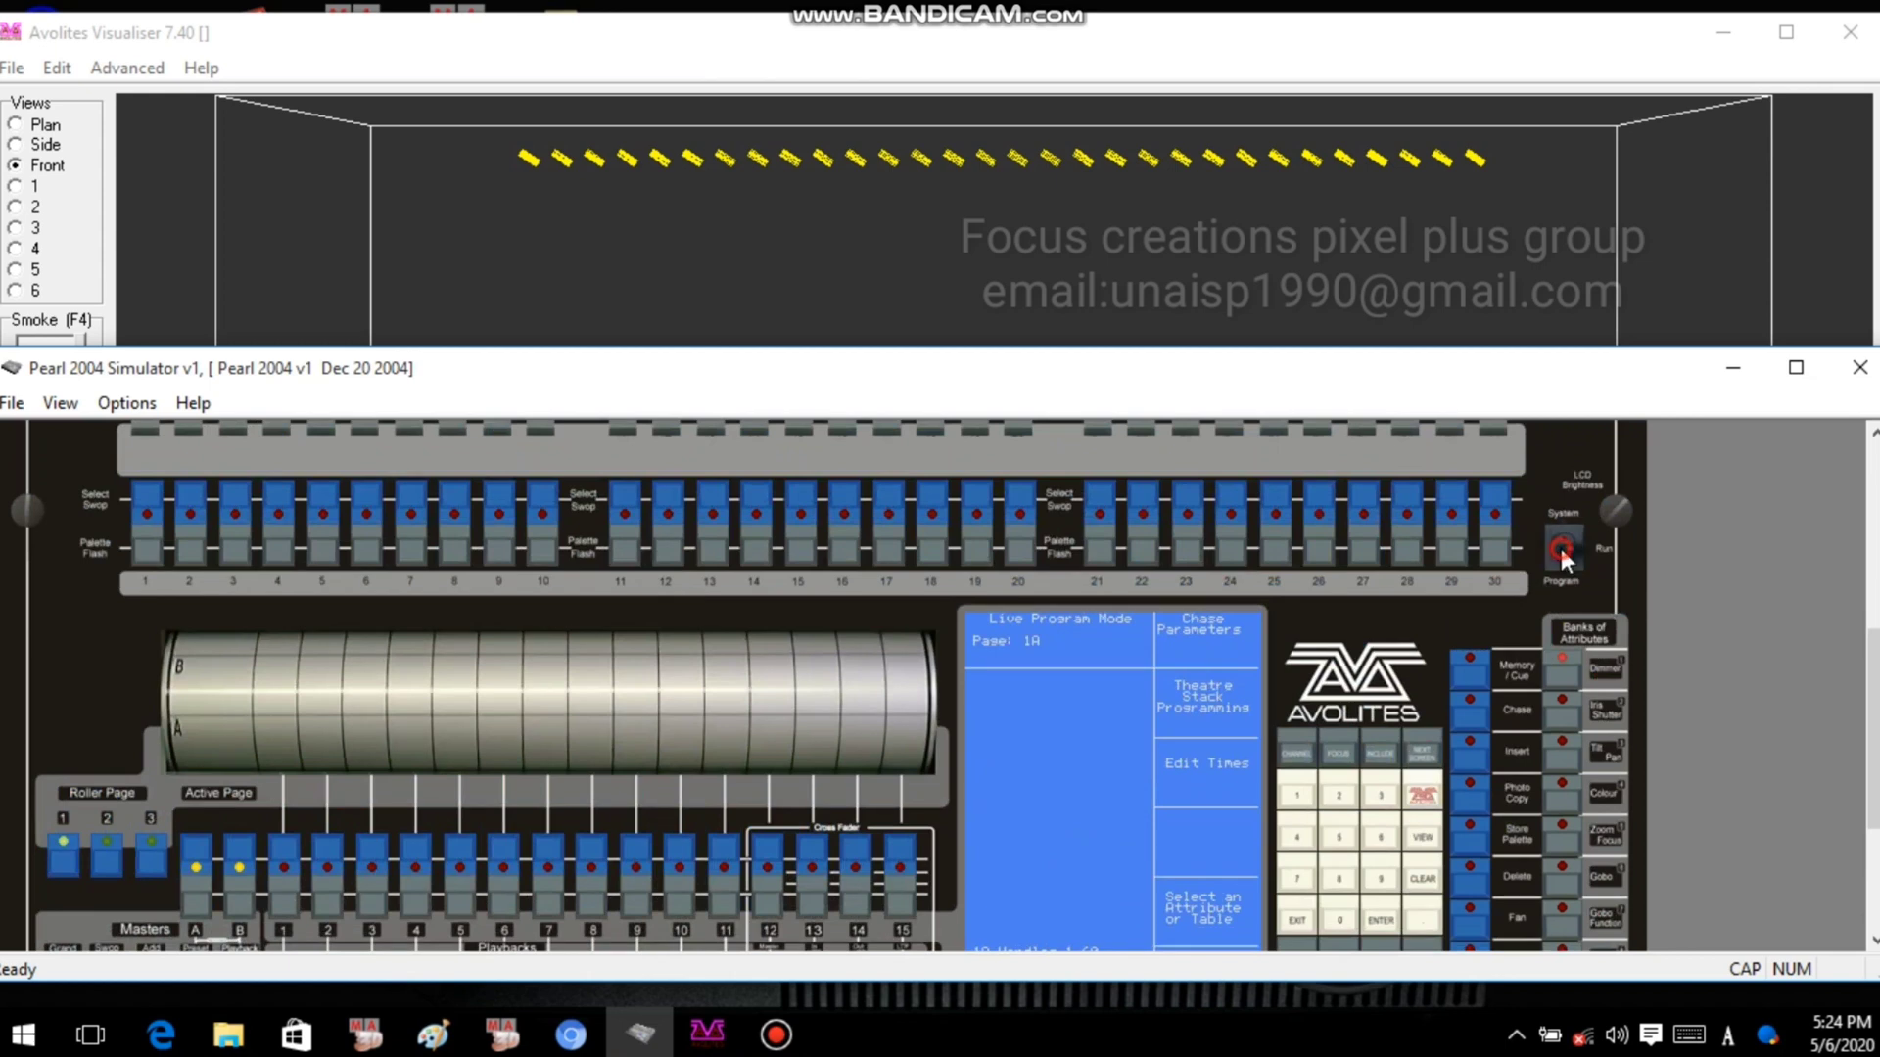
{"action": "scroll", "coordinate": [1478, 676], "scroll_direction": "down", "scroll_amount": 2}
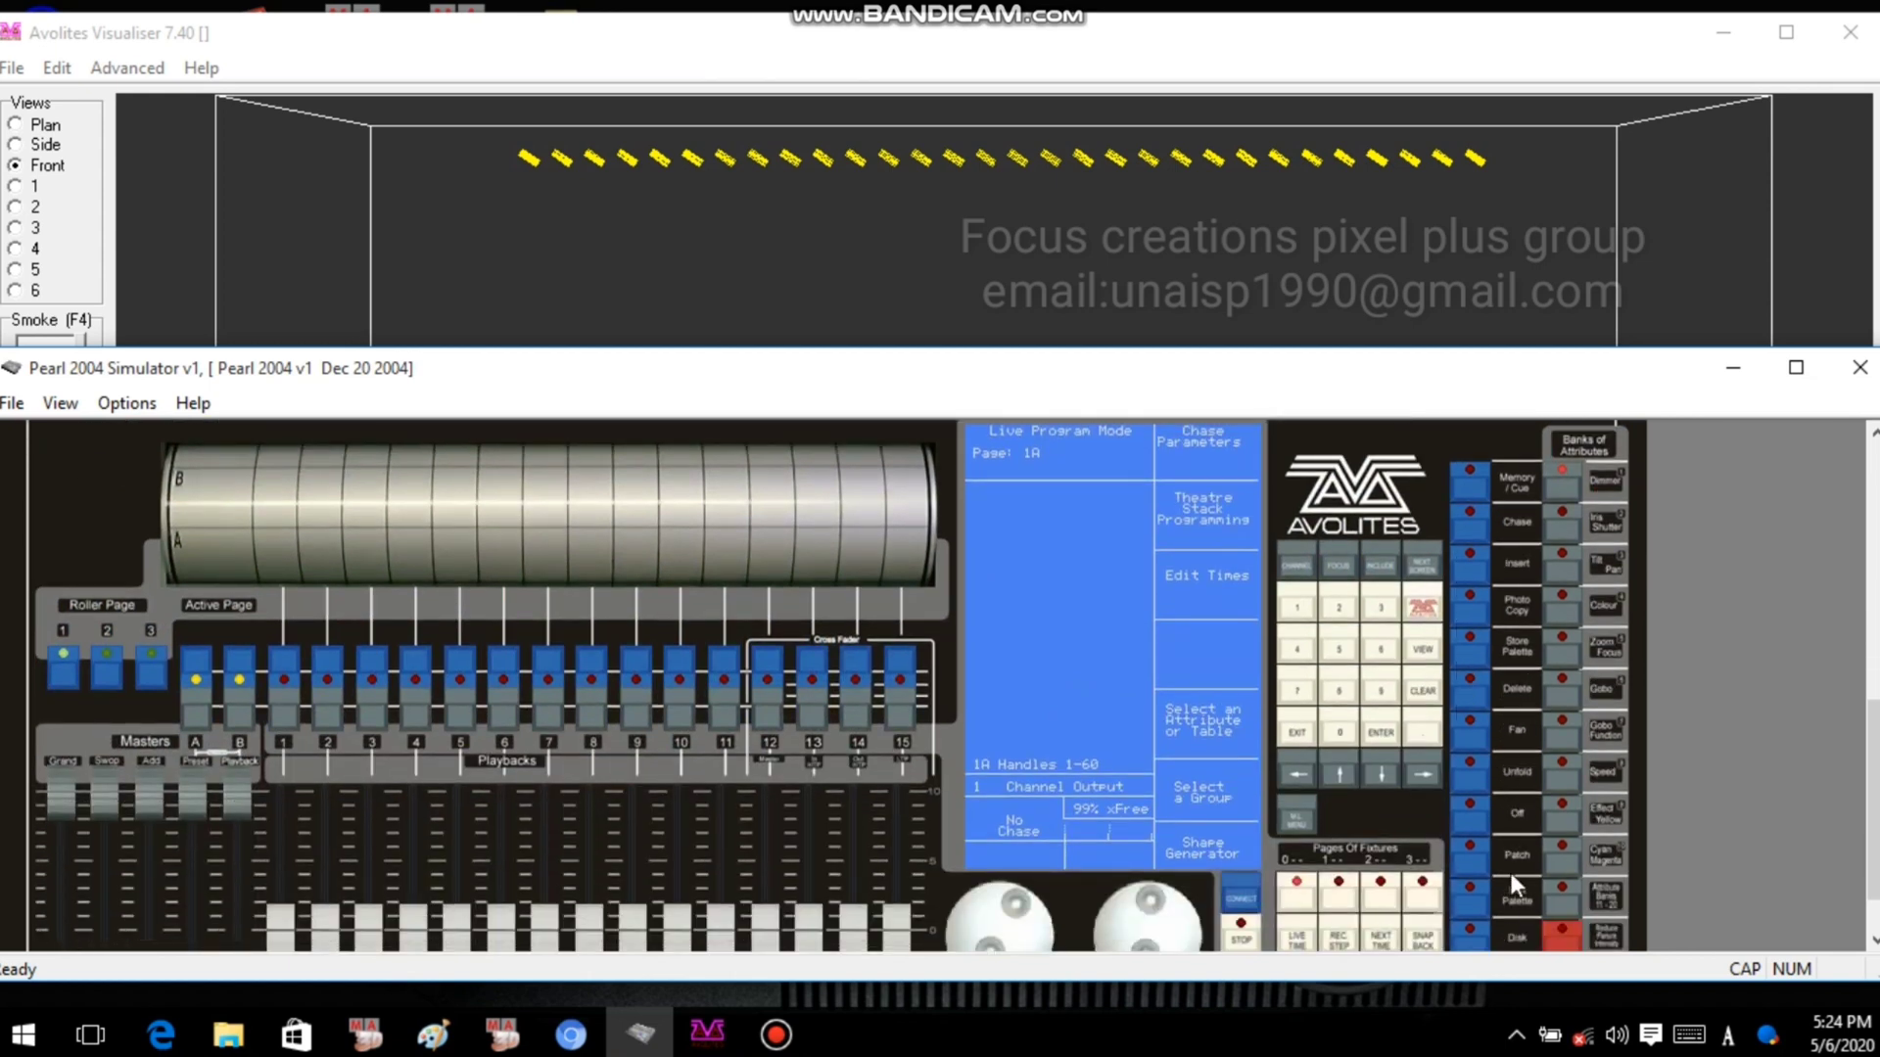
{"action": "scroll", "coordinate": [1422, 893], "scroll_direction": "down", "scroll_amount": 1}
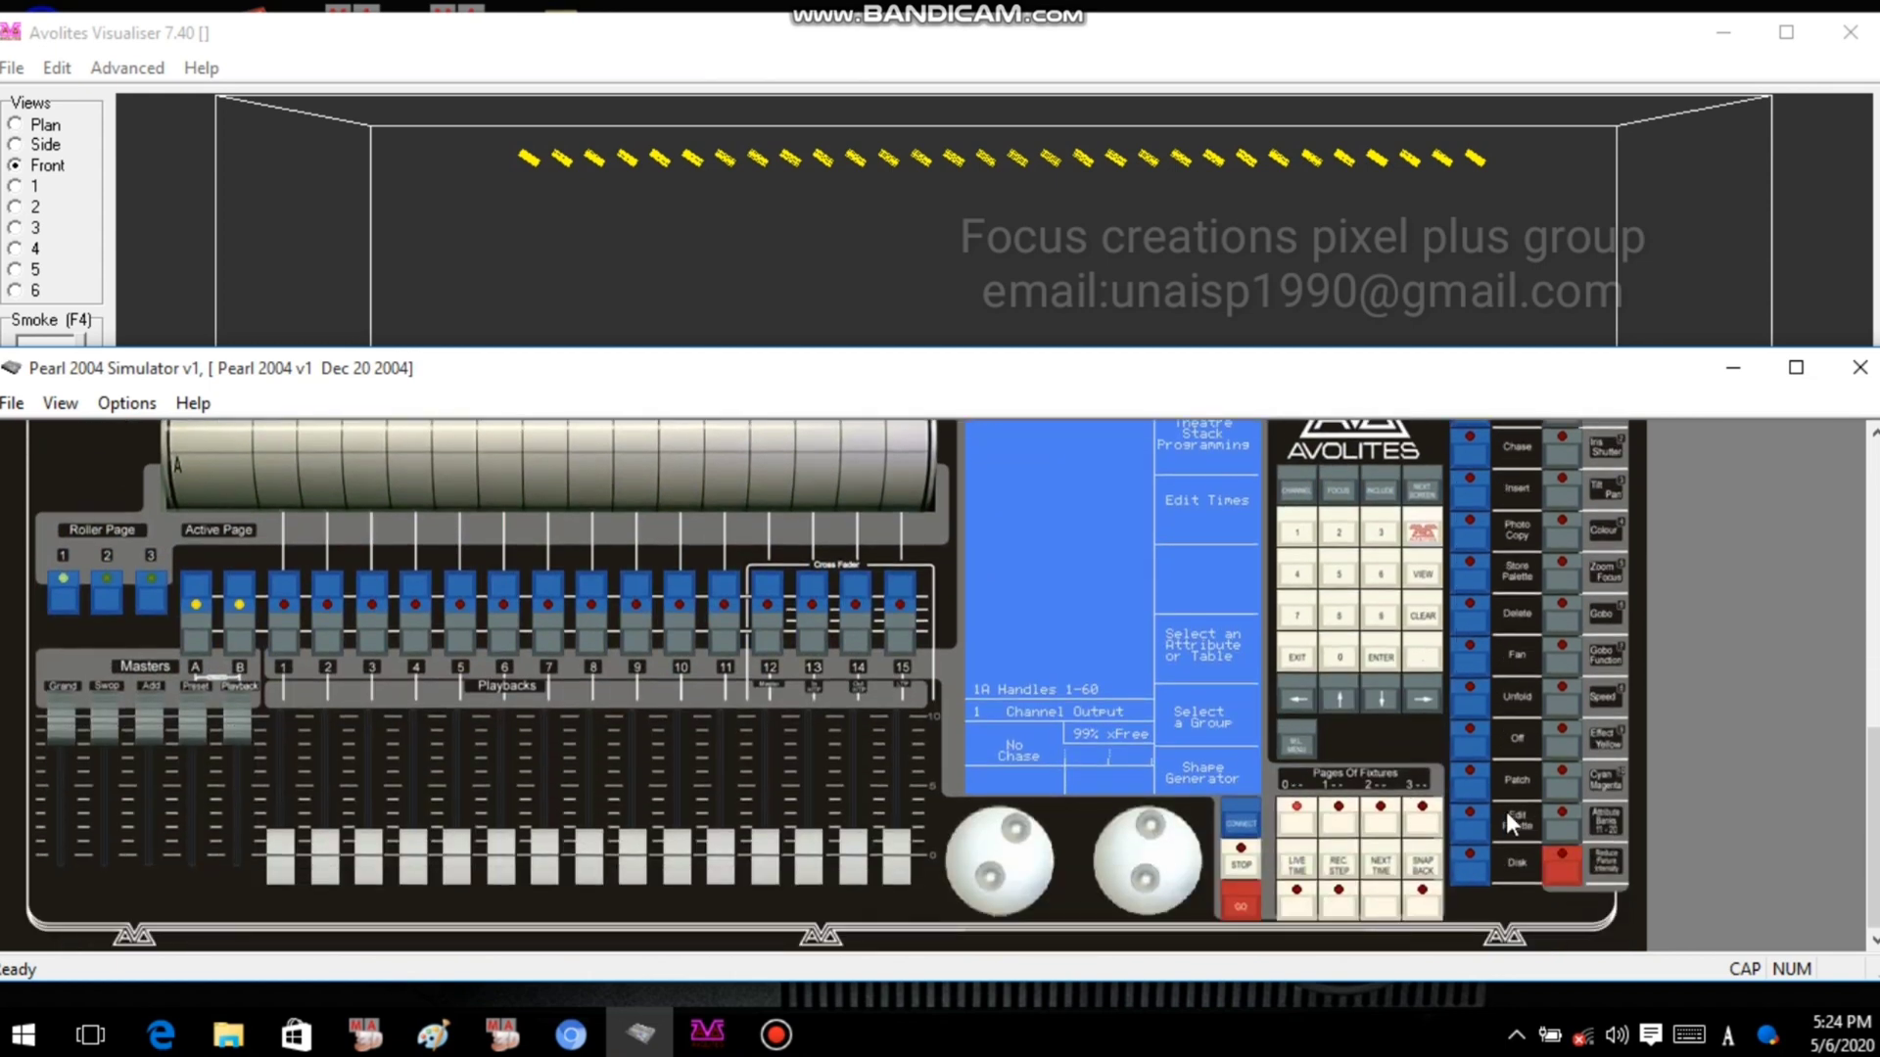
{"action": "left_click", "coordinate": [1463, 779]}
{"action": "scroll", "coordinate": [1462, 779], "scroll_direction": "up", "scroll_amount": 1}
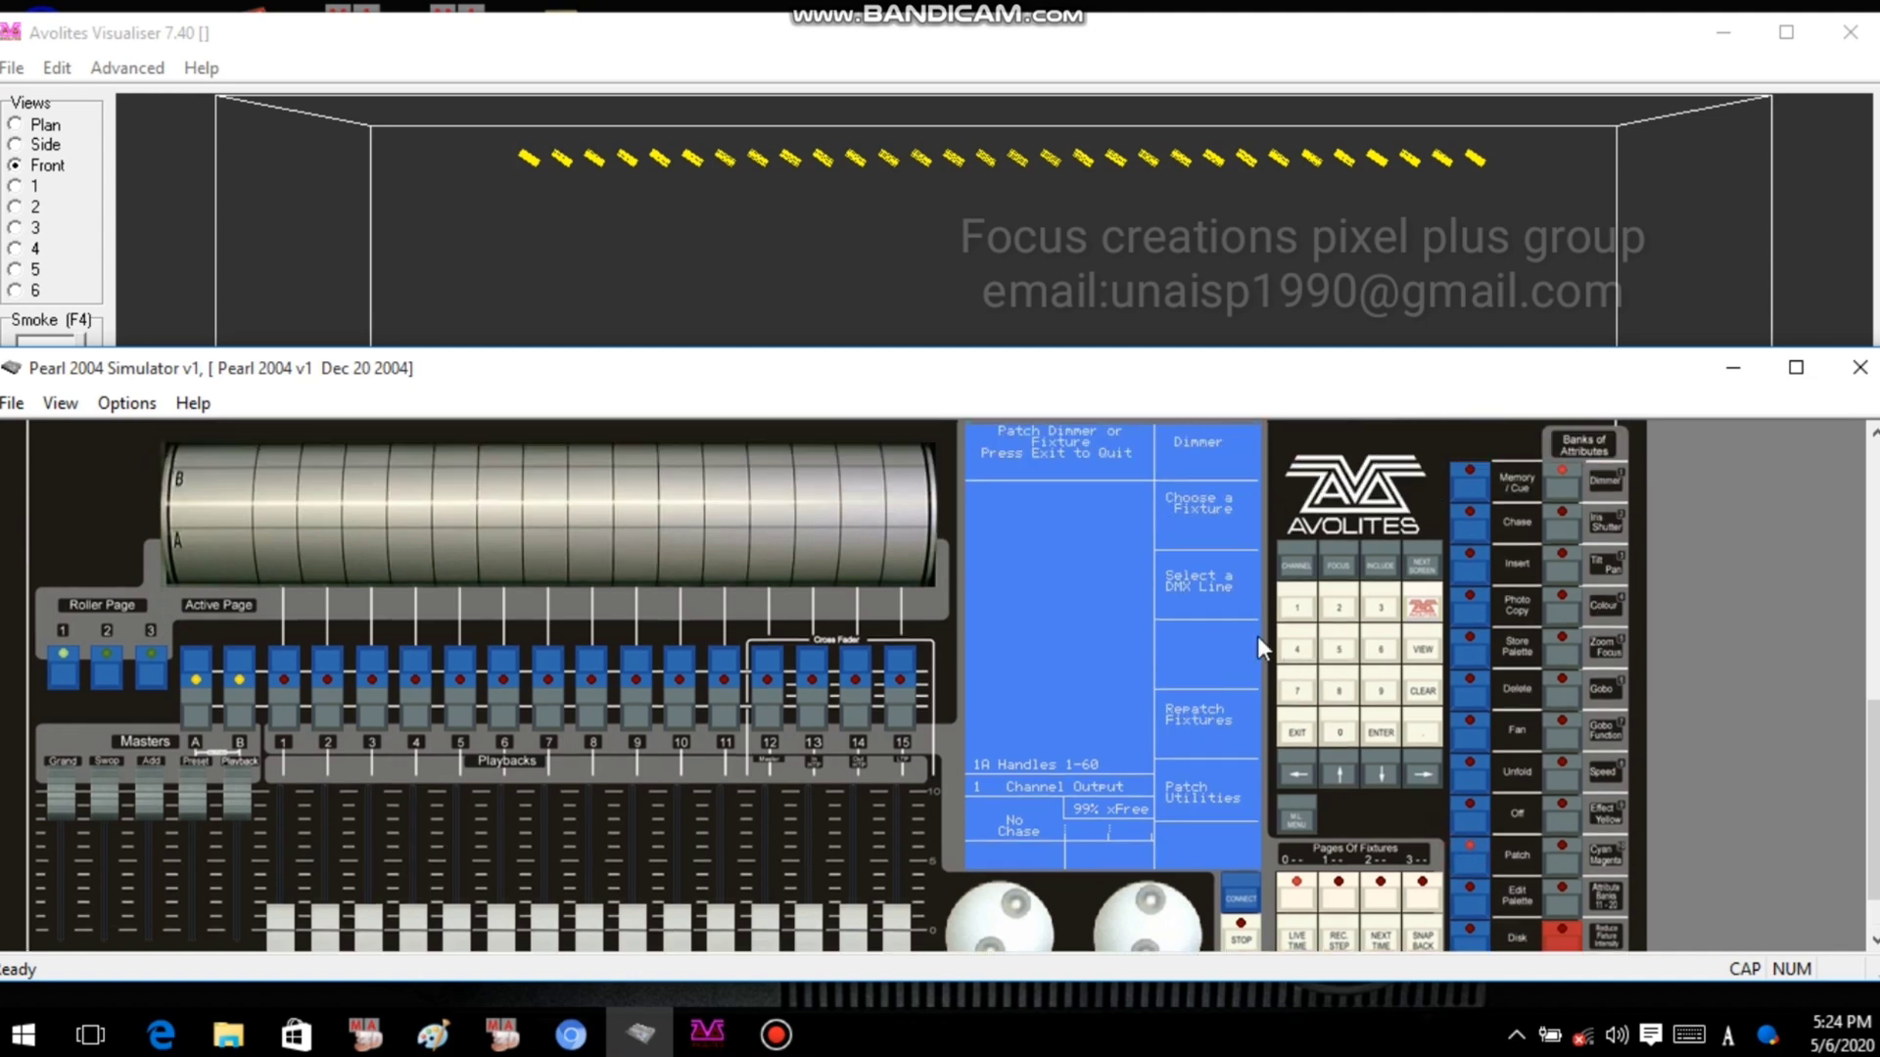
Load the fixture library from the Desktop > Clay Paky1 folder.
{"action": "left_click", "coordinate": [1214, 521]}
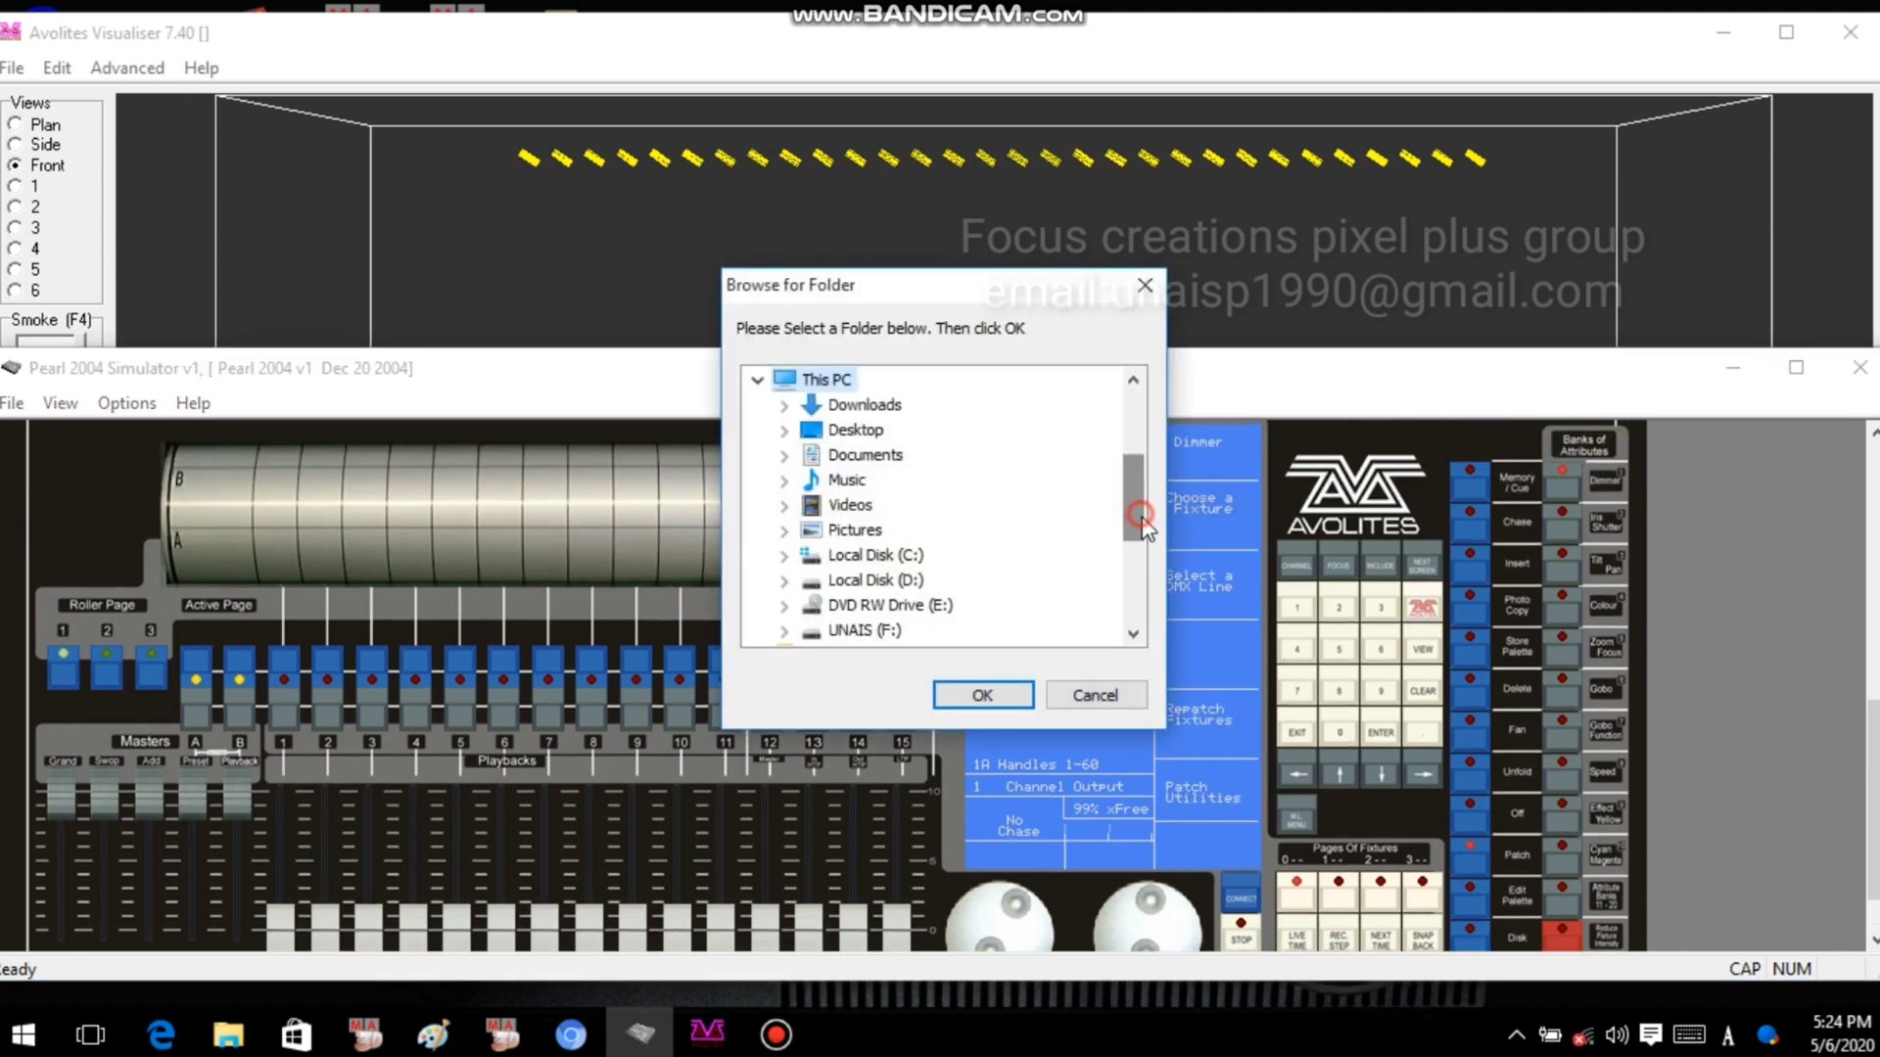
{"action": "scroll", "coordinate": [1136, 504], "scroll_direction": "down", "scroll_amount": 1}
{"action": "scroll", "coordinate": [862, 452], "scroll_direction": "up", "scroll_amount": 2}
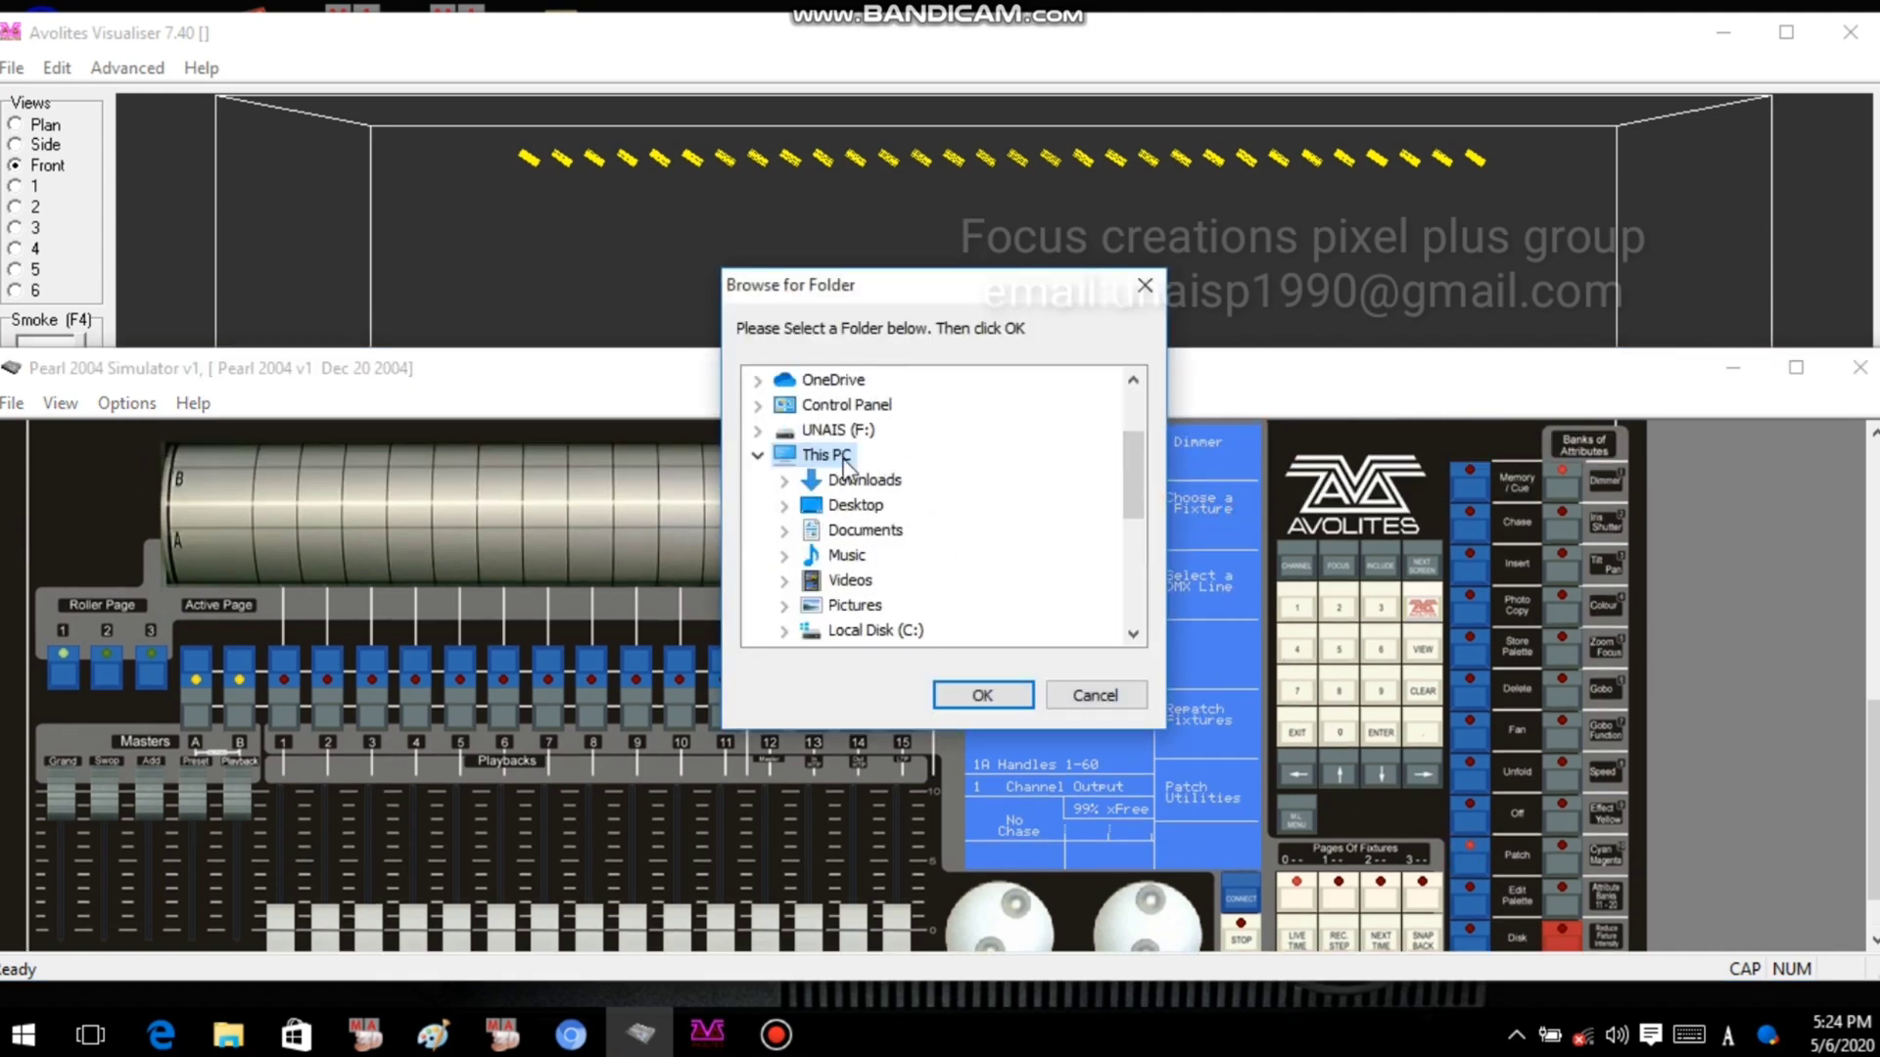
{"action": "left_click", "coordinate": [849, 504]}
{"action": "double_click", "coordinate": [871, 504]}
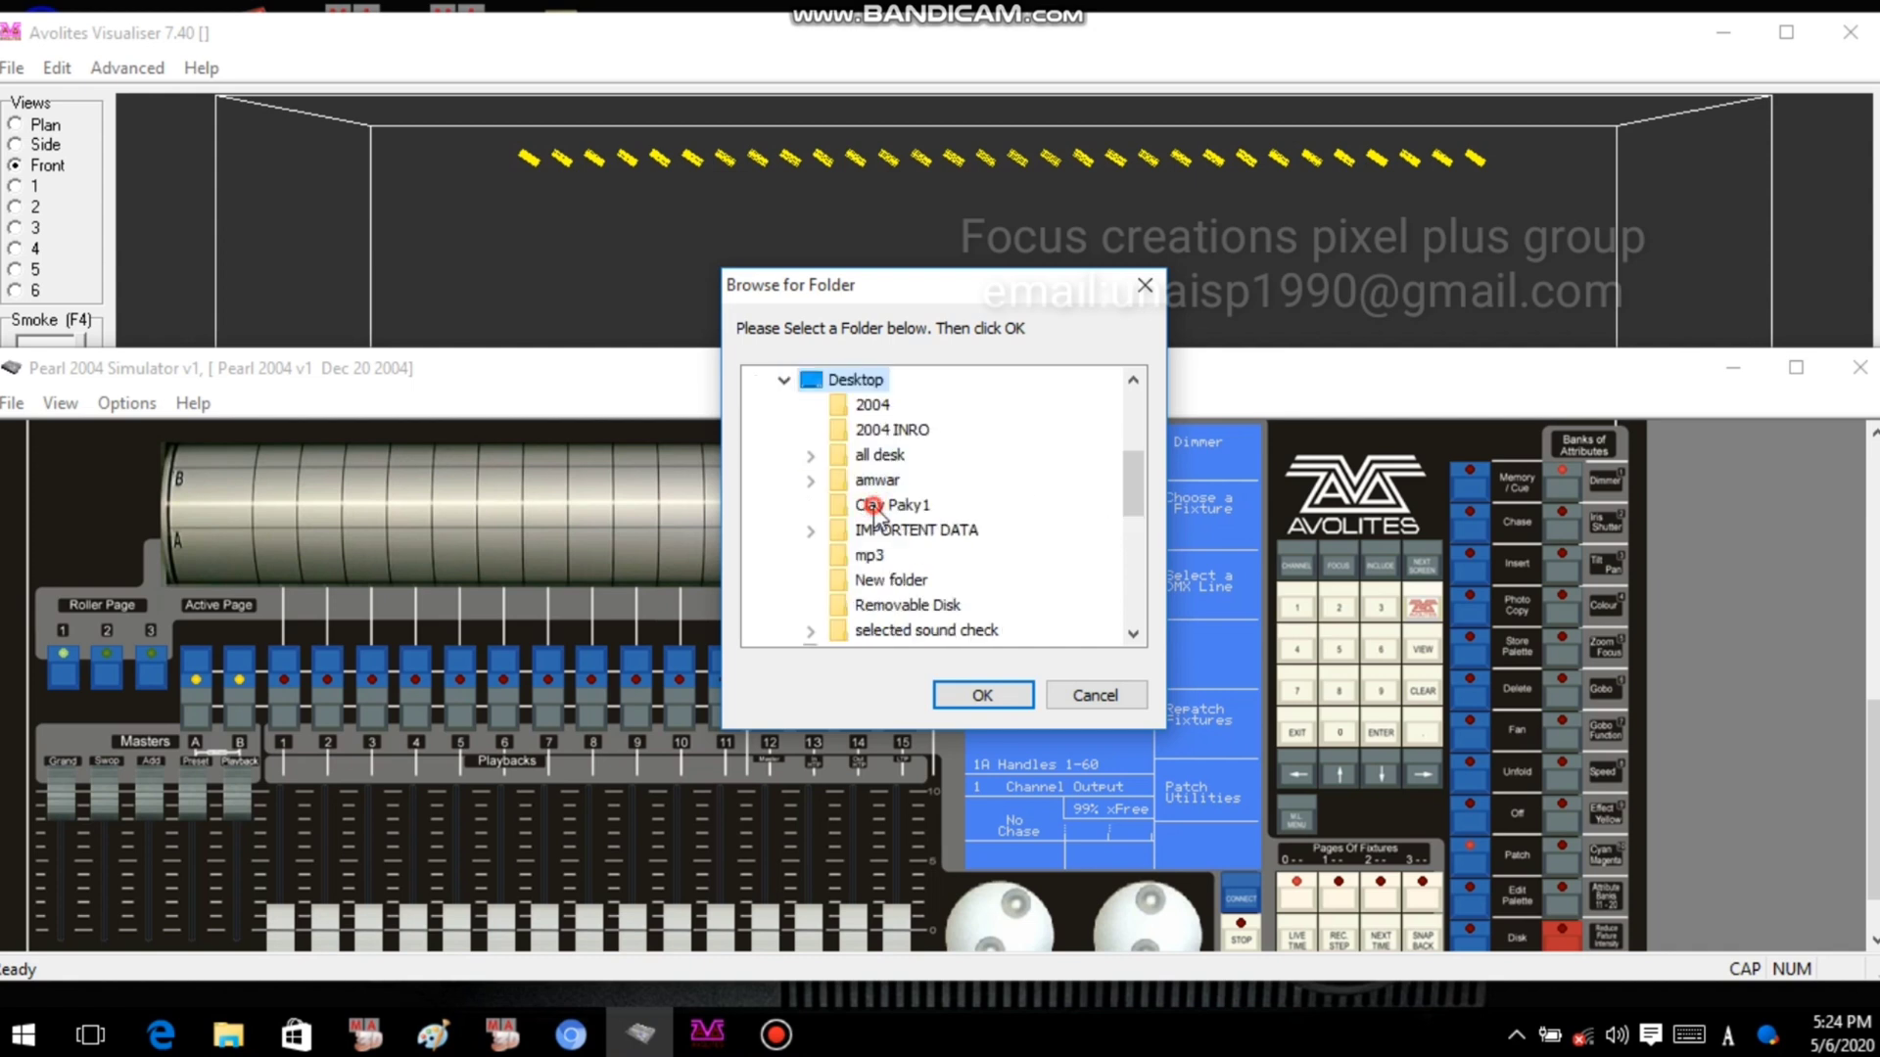
{"action": "scroll", "coordinate": [1073, 502], "scroll_direction": "down", "scroll_amount": 1}
{"action": "left_click", "coordinate": [908, 433]}
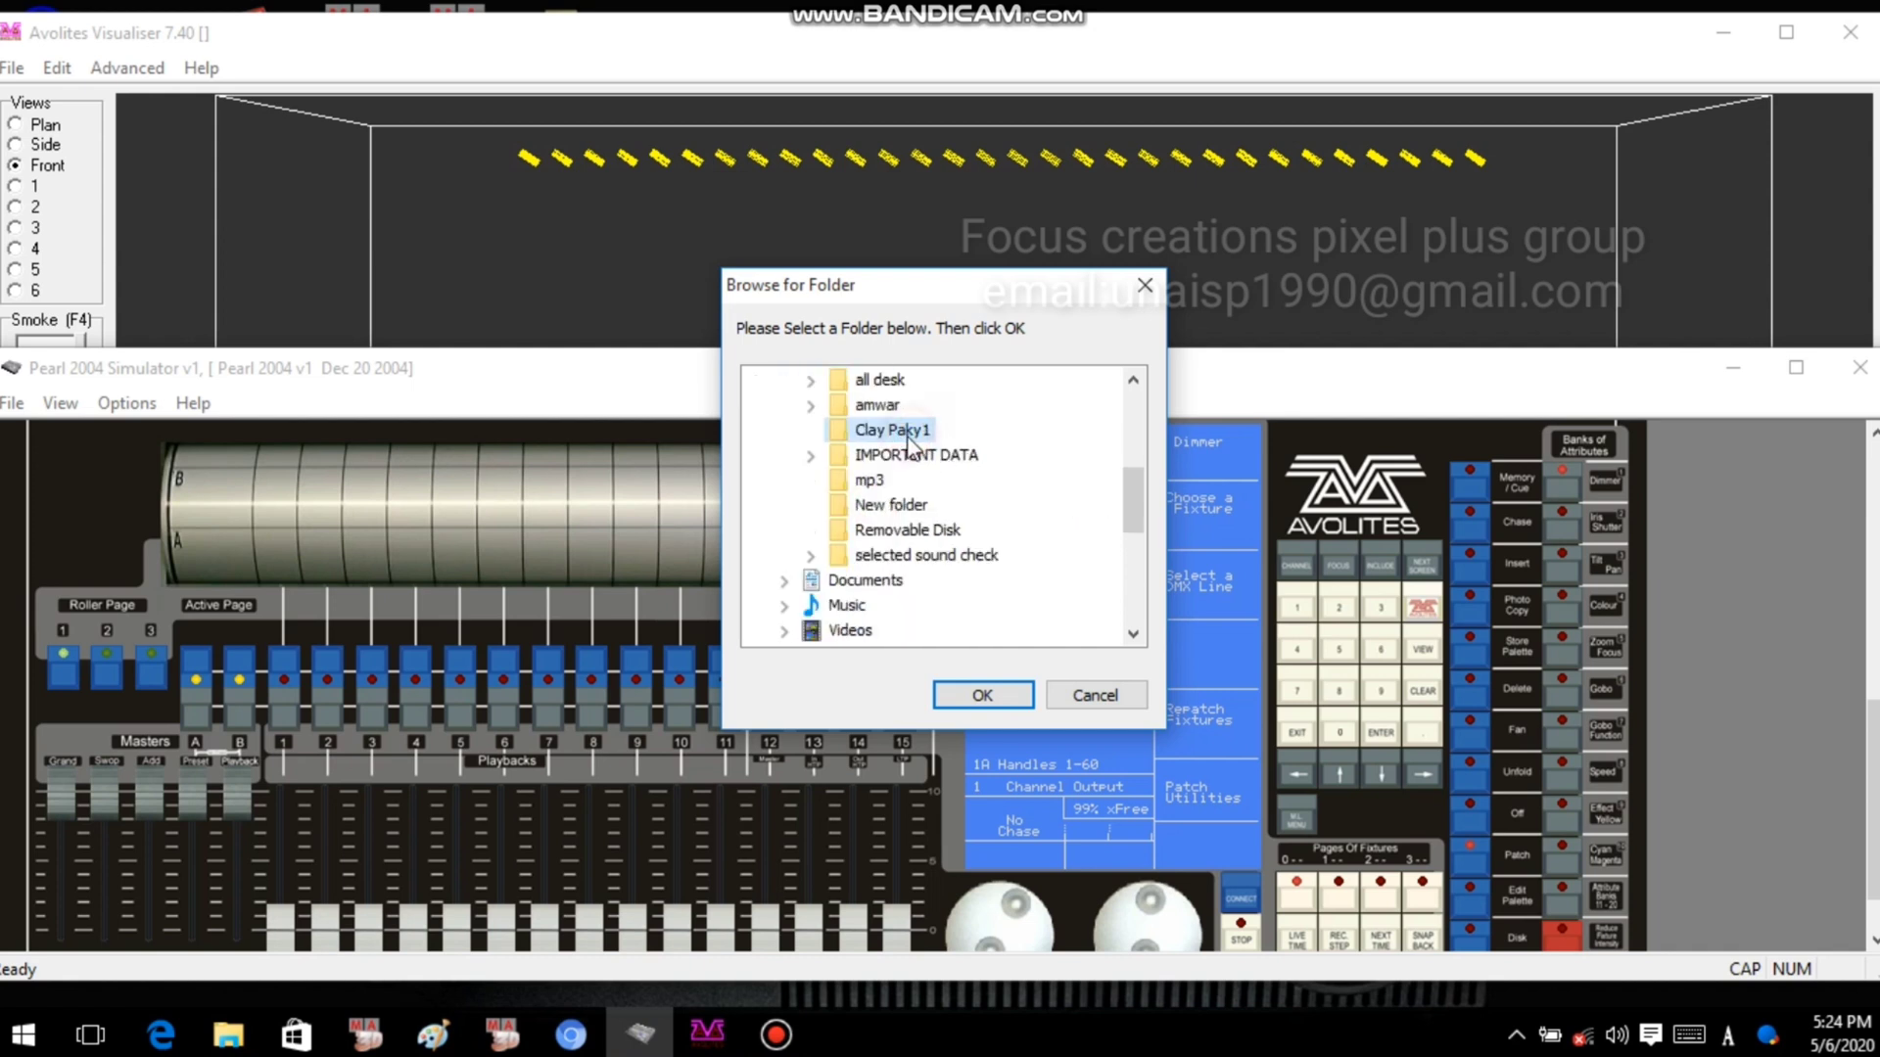
{"action": "left_click", "coordinate": [983, 695]}
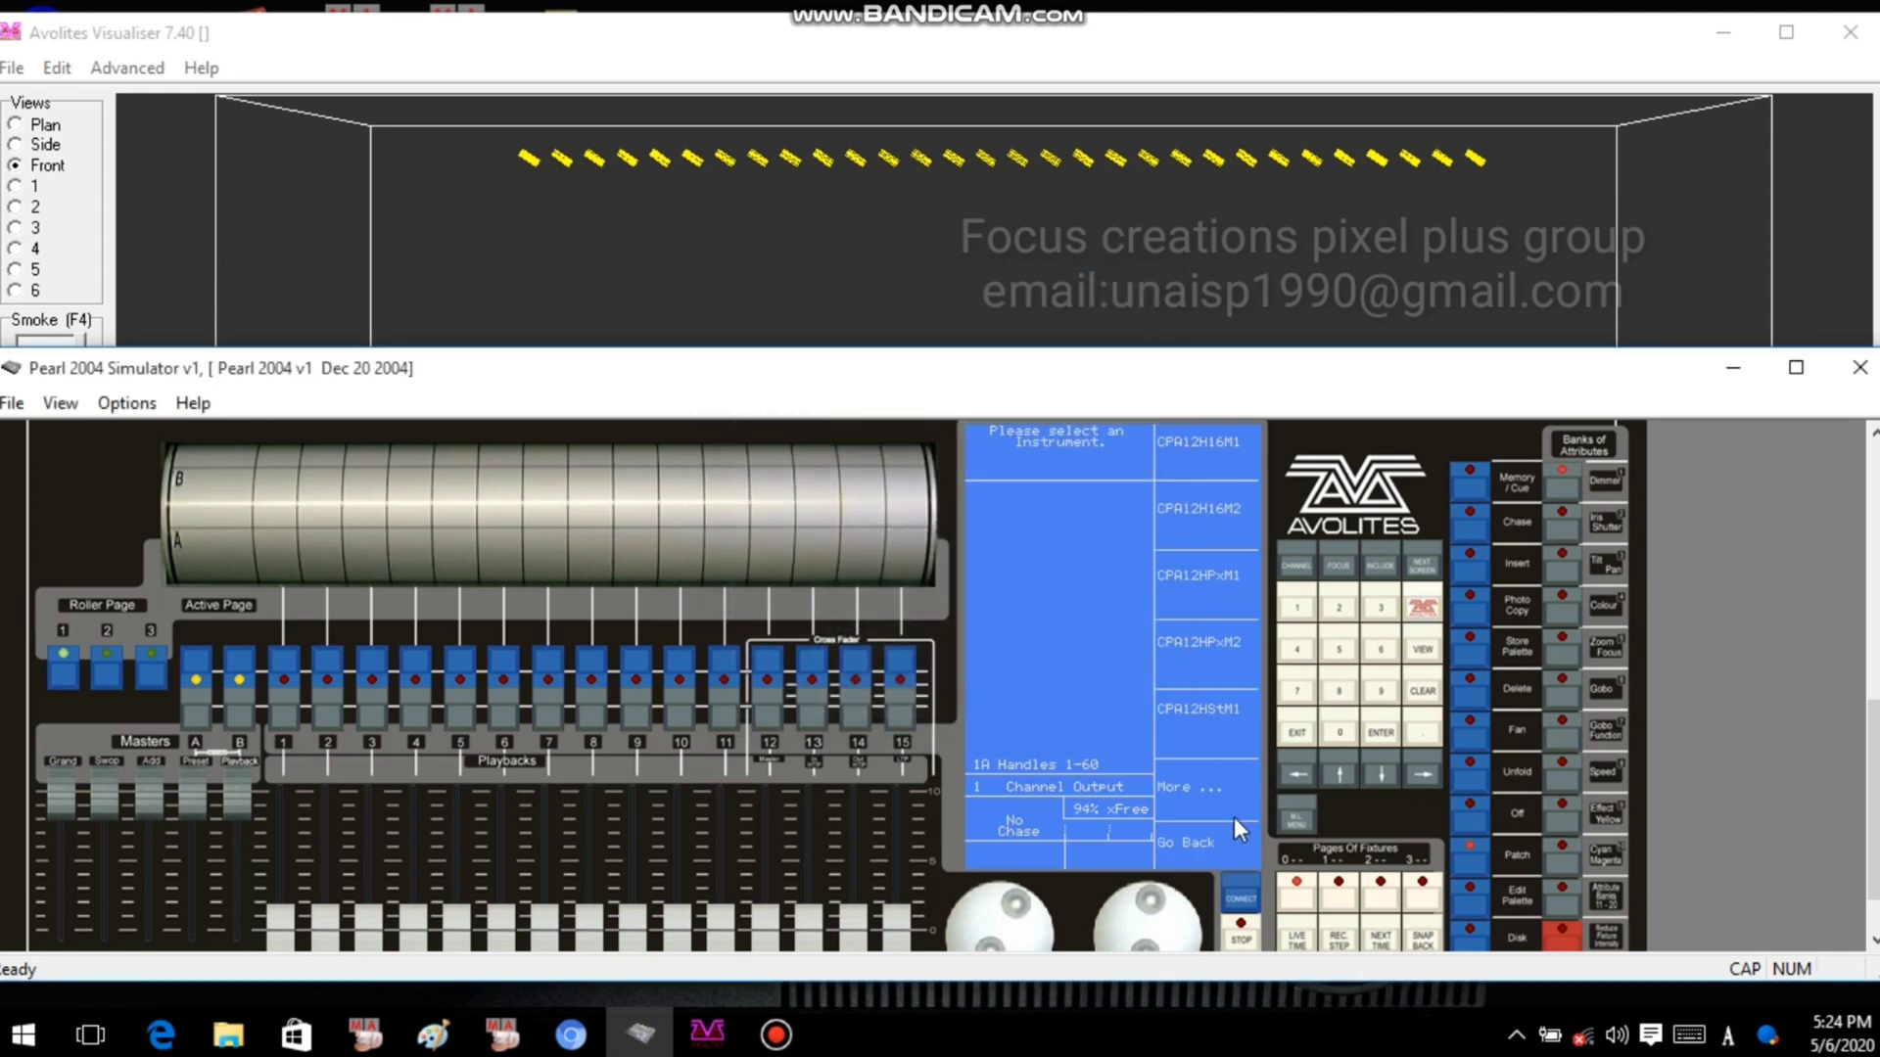
Choose CP_Sharpy_S as the fixture type and answer No to automatic preset focuses.
{"action": "left_click", "coordinate": [1216, 840]}
{"action": "left_click", "coordinate": [1214, 840]}
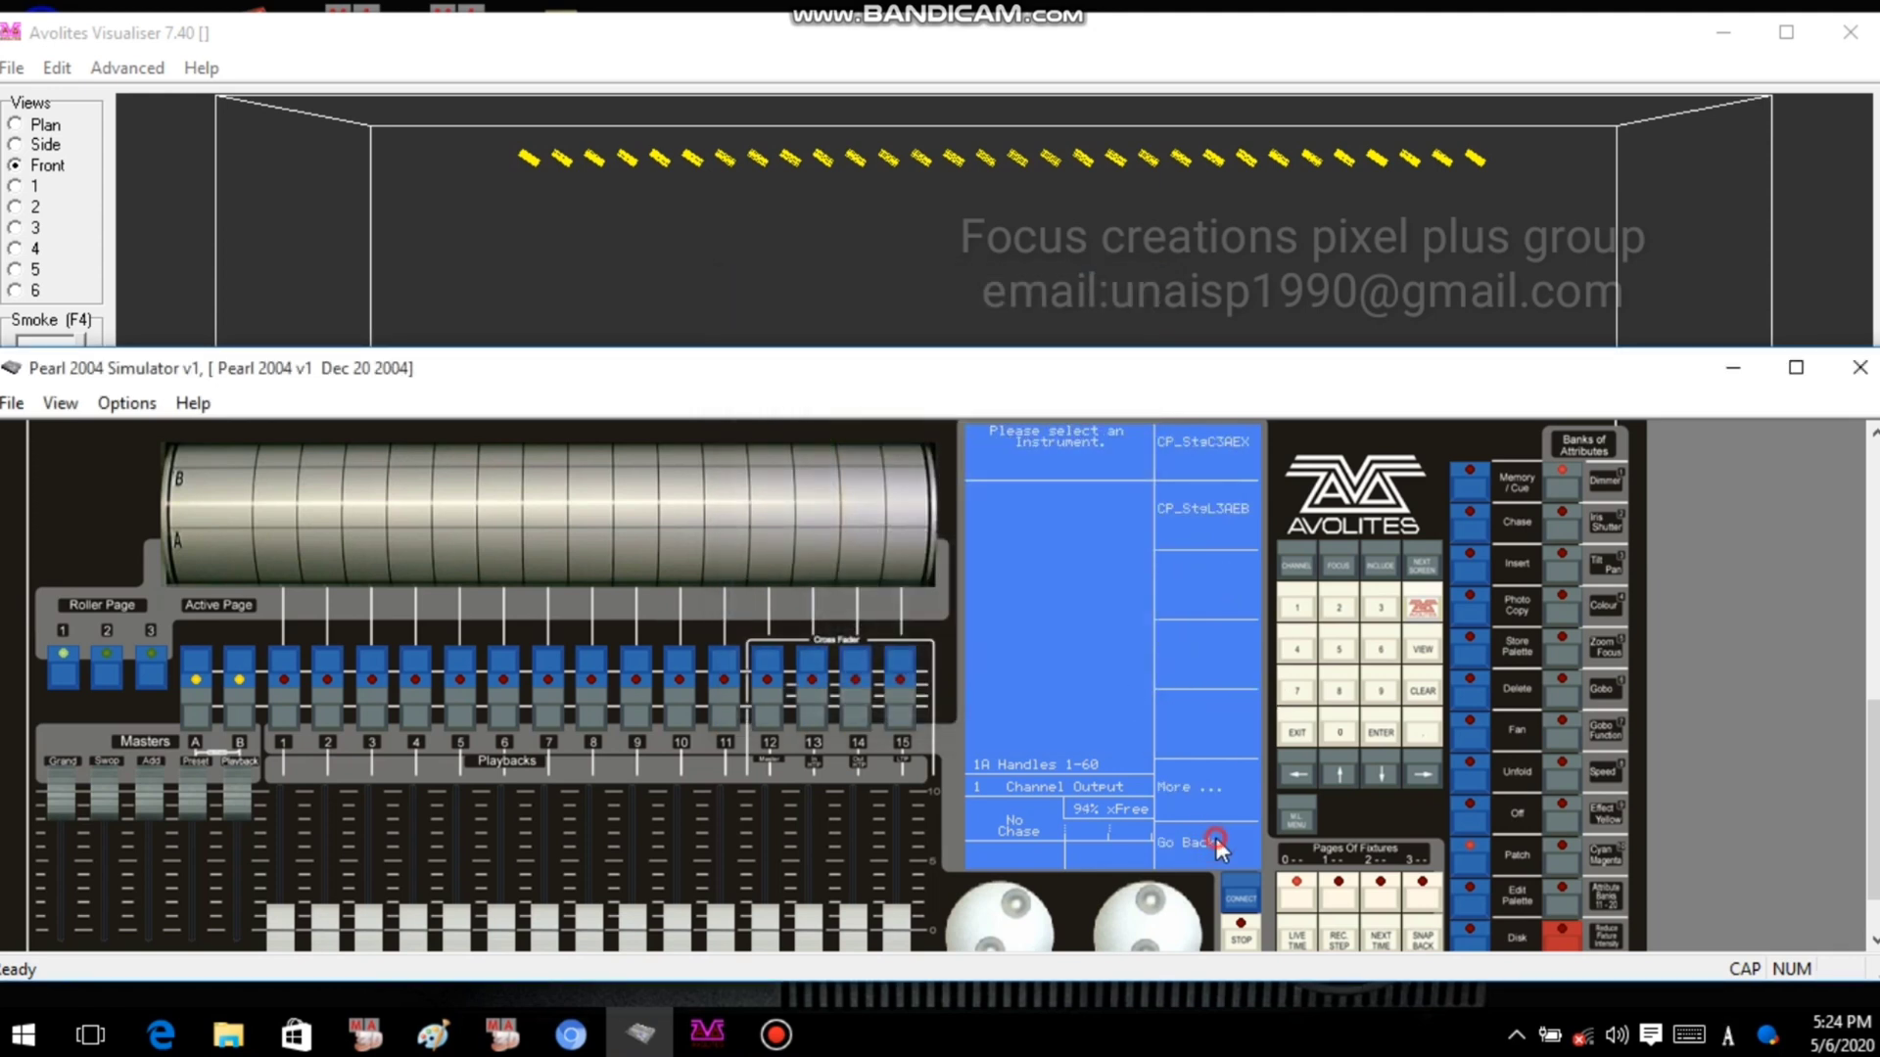
{"action": "left_click", "coordinate": [1225, 845]}
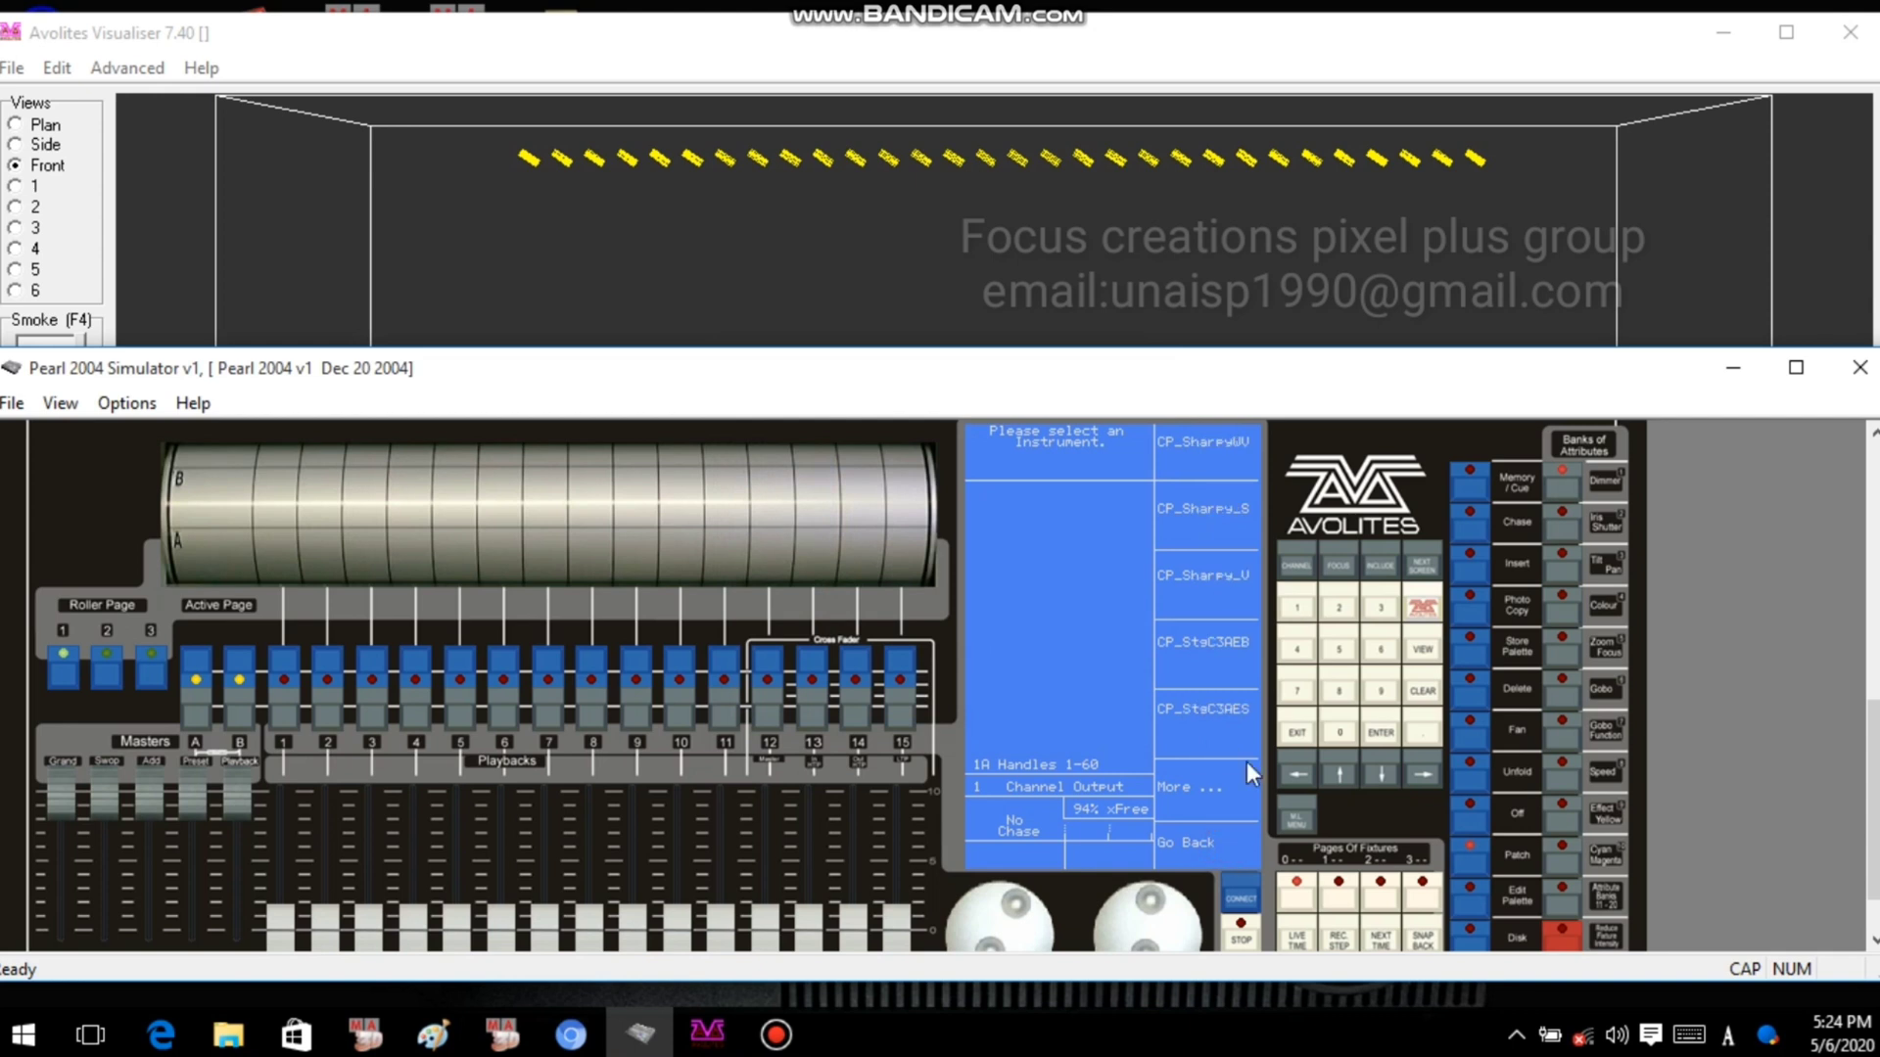
{"action": "left_click", "coordinate": [1216, 524]}
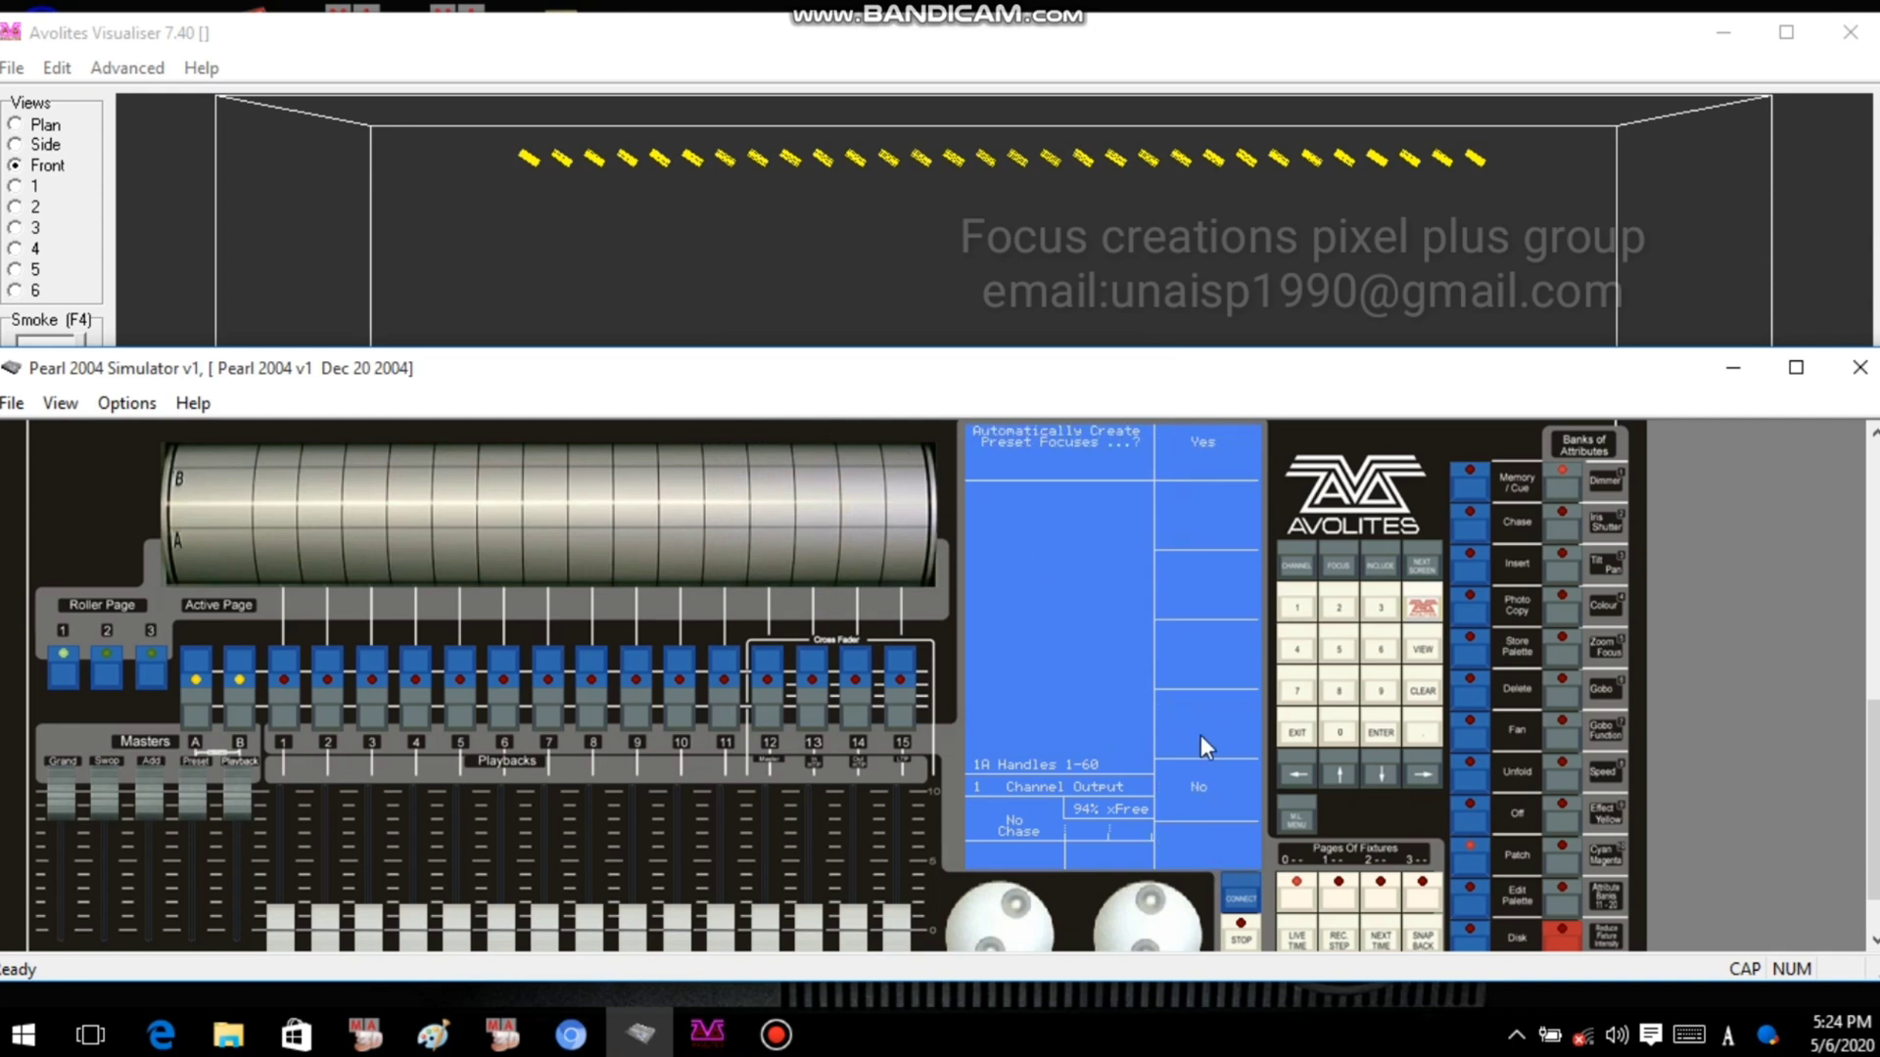
{"action": "left_click", "coordinate": [1224, 785]}
{"action": "scroll", "coordinate": [995, 515], "scroll_direction": "up", "scroll_amount": 2}
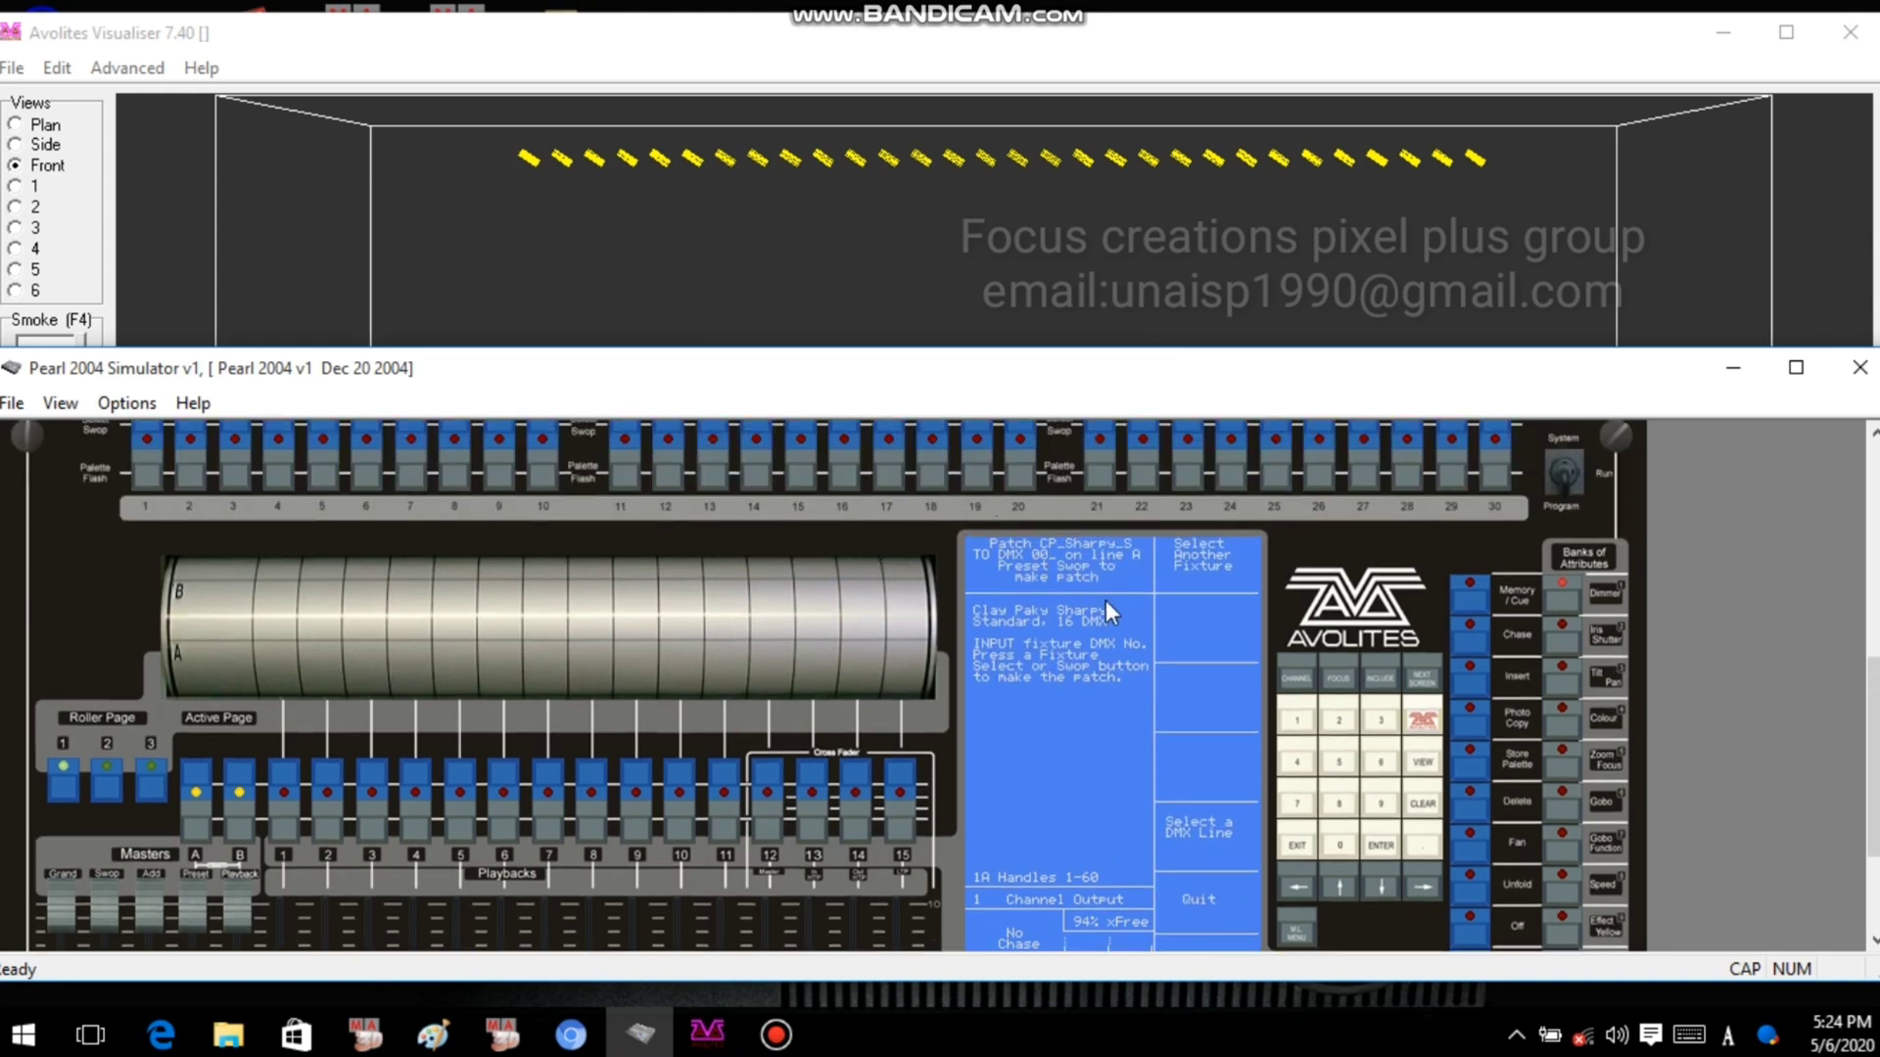
Patch a CP_Sharpy_S onto each handle 1–30 at consecutive 16-channel addresses on line A.
{"action": "scroll", "coordinate": [219, 558], "scroll_direction": "up", "scroll_amount": 2}
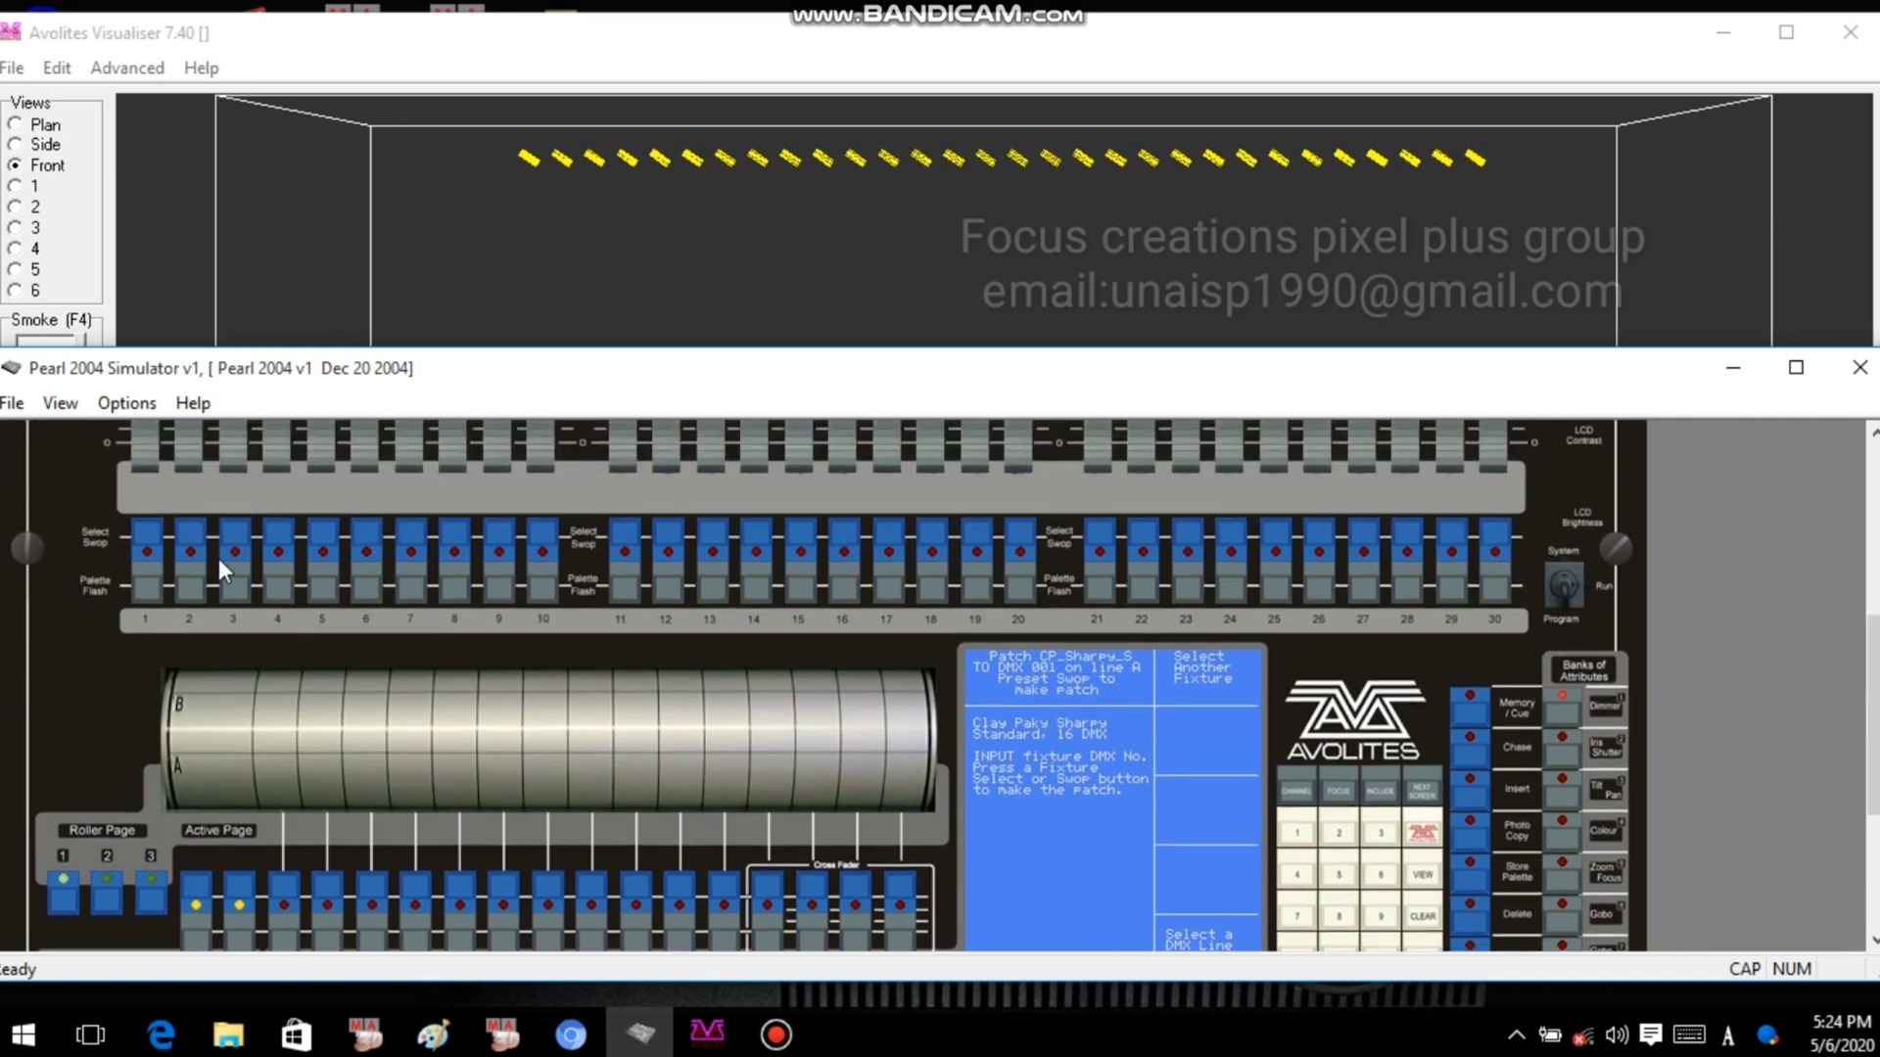
{"action": "left_click", "coordinate": [148, 528]}
{"action": "left_click", "coordinate": [191, 528]}
{"action": "left_click", "coordinate": [235, 528]}
{"action": "left_click", "coordinate": [278, 527]}
{"action": "left_click", "coordinate": [412, 531]}
{"action": "left_click", "coordinate": [455, 531]}
{"action": "left_click", "coordinate": [499, 530]}
{"action": "left_click", "coordinate": [543, 531]}
{"action": "left_click", "coordinate": [624, 533]}
{"action": "left_click", "coordinate": [669, 529]}
{"action": "left_click", "coordinate": [715, 529]}
{"action": "left_click", "coordinate": [844, 531]}
{"action": "left_click", "coordinate": [889, 530]}
{"action": "left_click", "coordinate": [932, 539]}
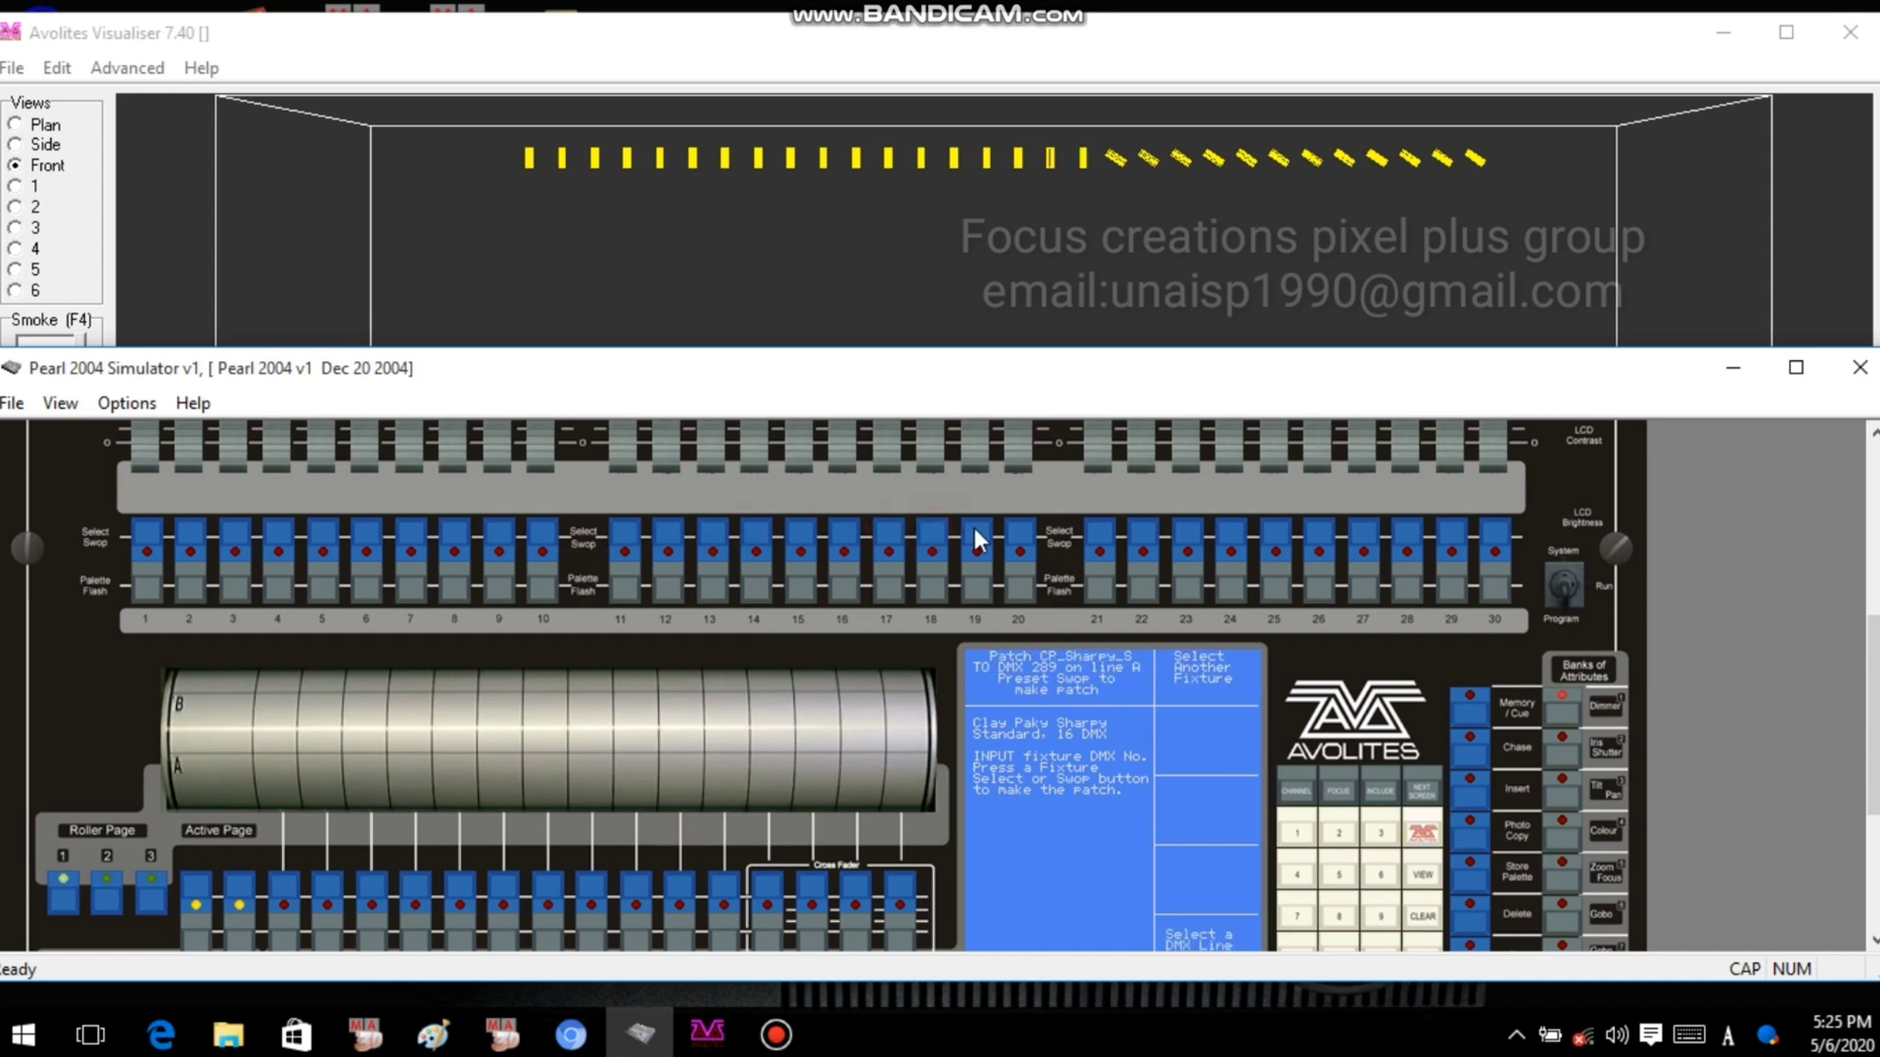
{"action": "left_click", "coordinate": [976, 529]}
{"action": "left_click", "coordinate": [1016, 529]}
{"action": "left_click", "coordinate": [1103, 528]}
{"action": "left_click", "coordinate": [1148, 529]}
{"action": "left_click", "coordinate": [1189, 529]}
{"action": "left_click", "coordinate": [1236, 529]}
{"action": "left_click", "coordinate": [1275, 530]}
{"action": "left_click", "coordinate": [1320, 534]}
{"action": "left_click", "coordinate": [1365, 529]}
{"action": "left_click", "coordinate": [1408, 531]}
{"action": "left_click", "coordinate": [1451, 534]}
{"action": "left_click", "coordinate": [1492, 541]}
Exit Patch three times to return to Live Program Mode.
{"action": "scroll", "coordinate": [1327, 803], "scroll_direction": "down", "scroll_amount": 1}
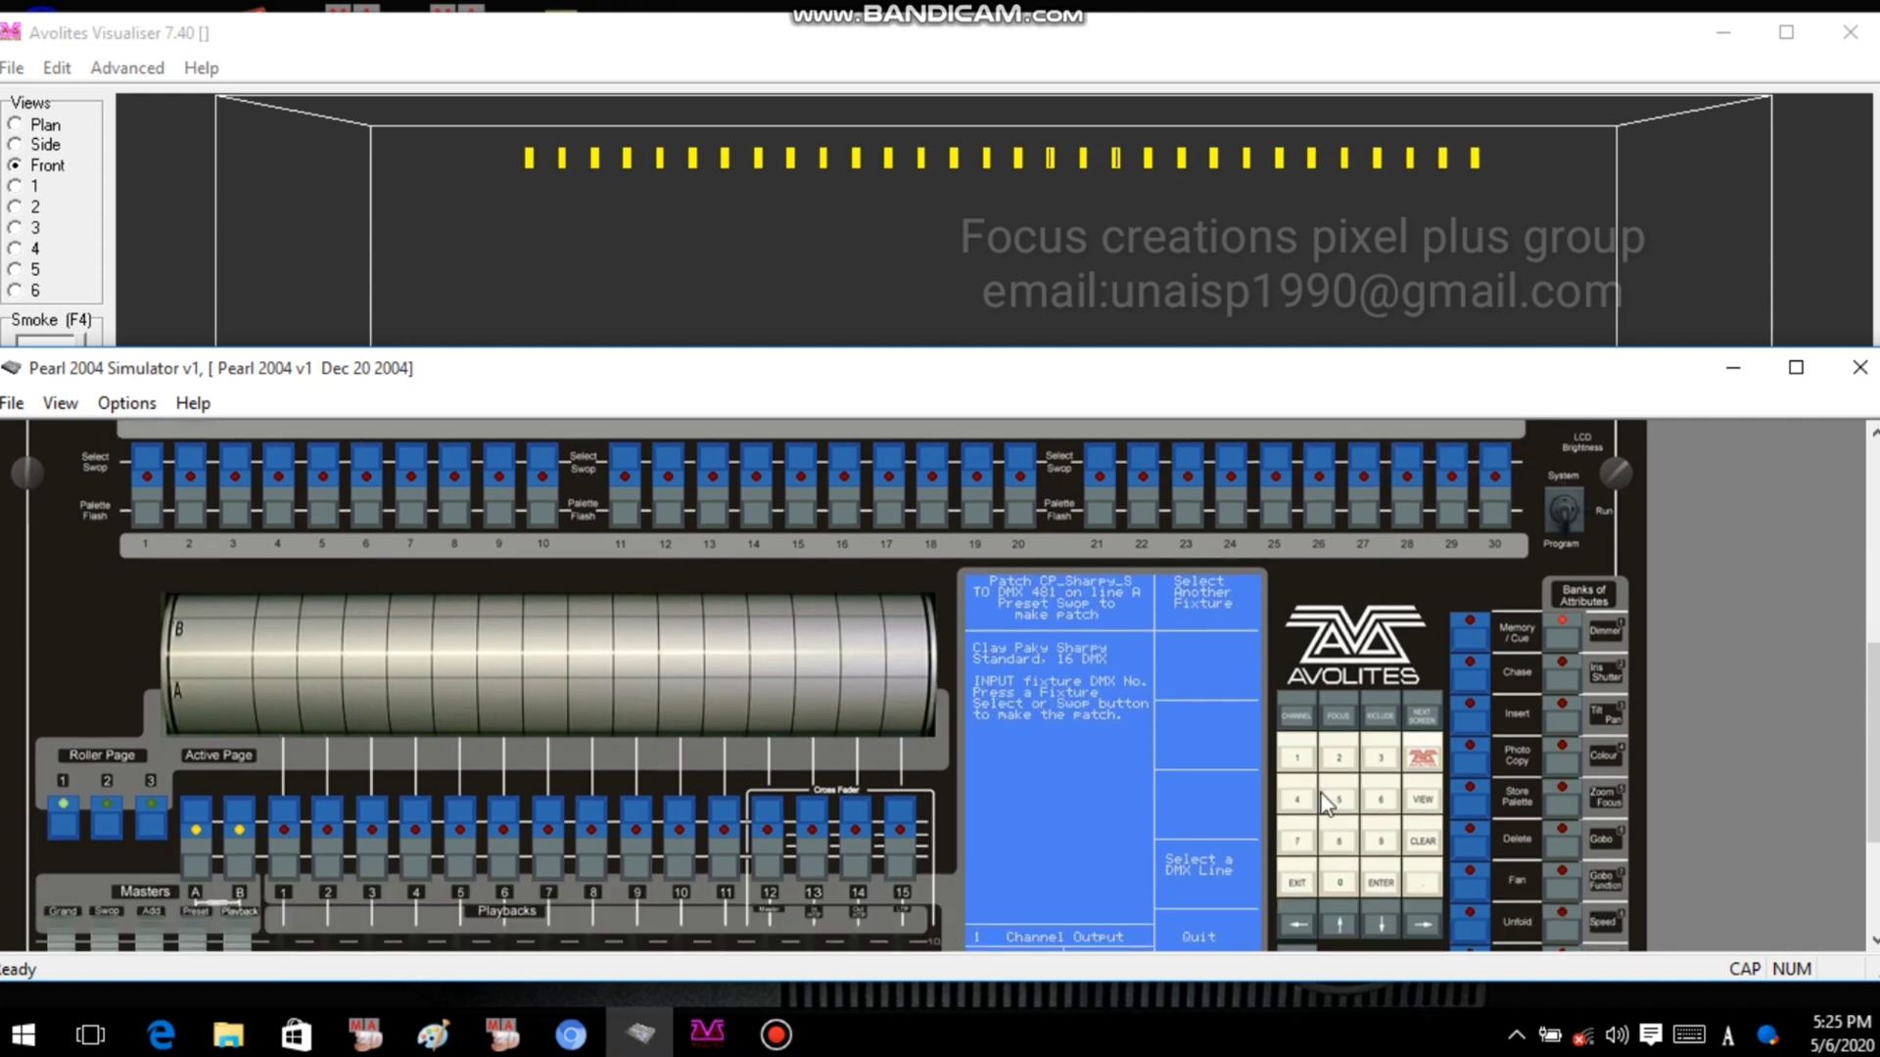
{"action": "left_click", "coordinate": [1299, 884]}
{"action": "left_click", "coordinate": [1298, 891]}
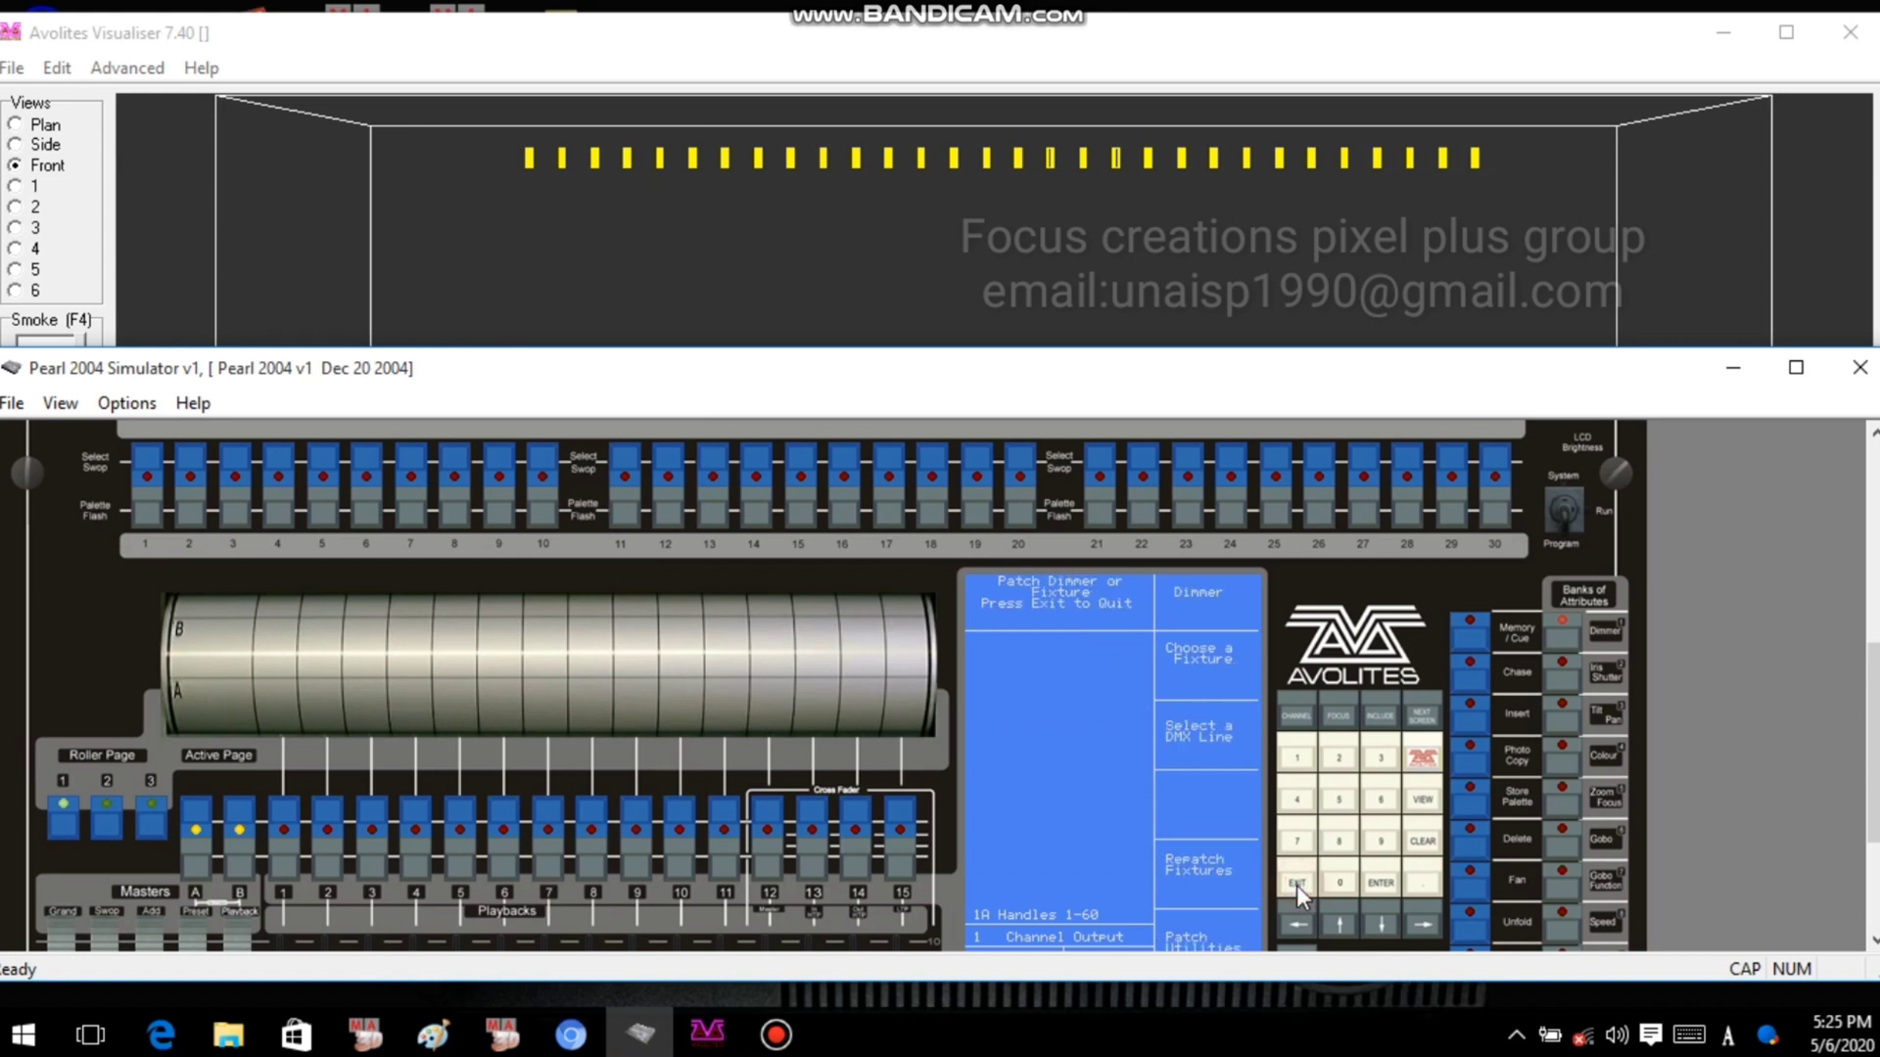
{"action": "left_click", "coordinate": [1312, 889]}
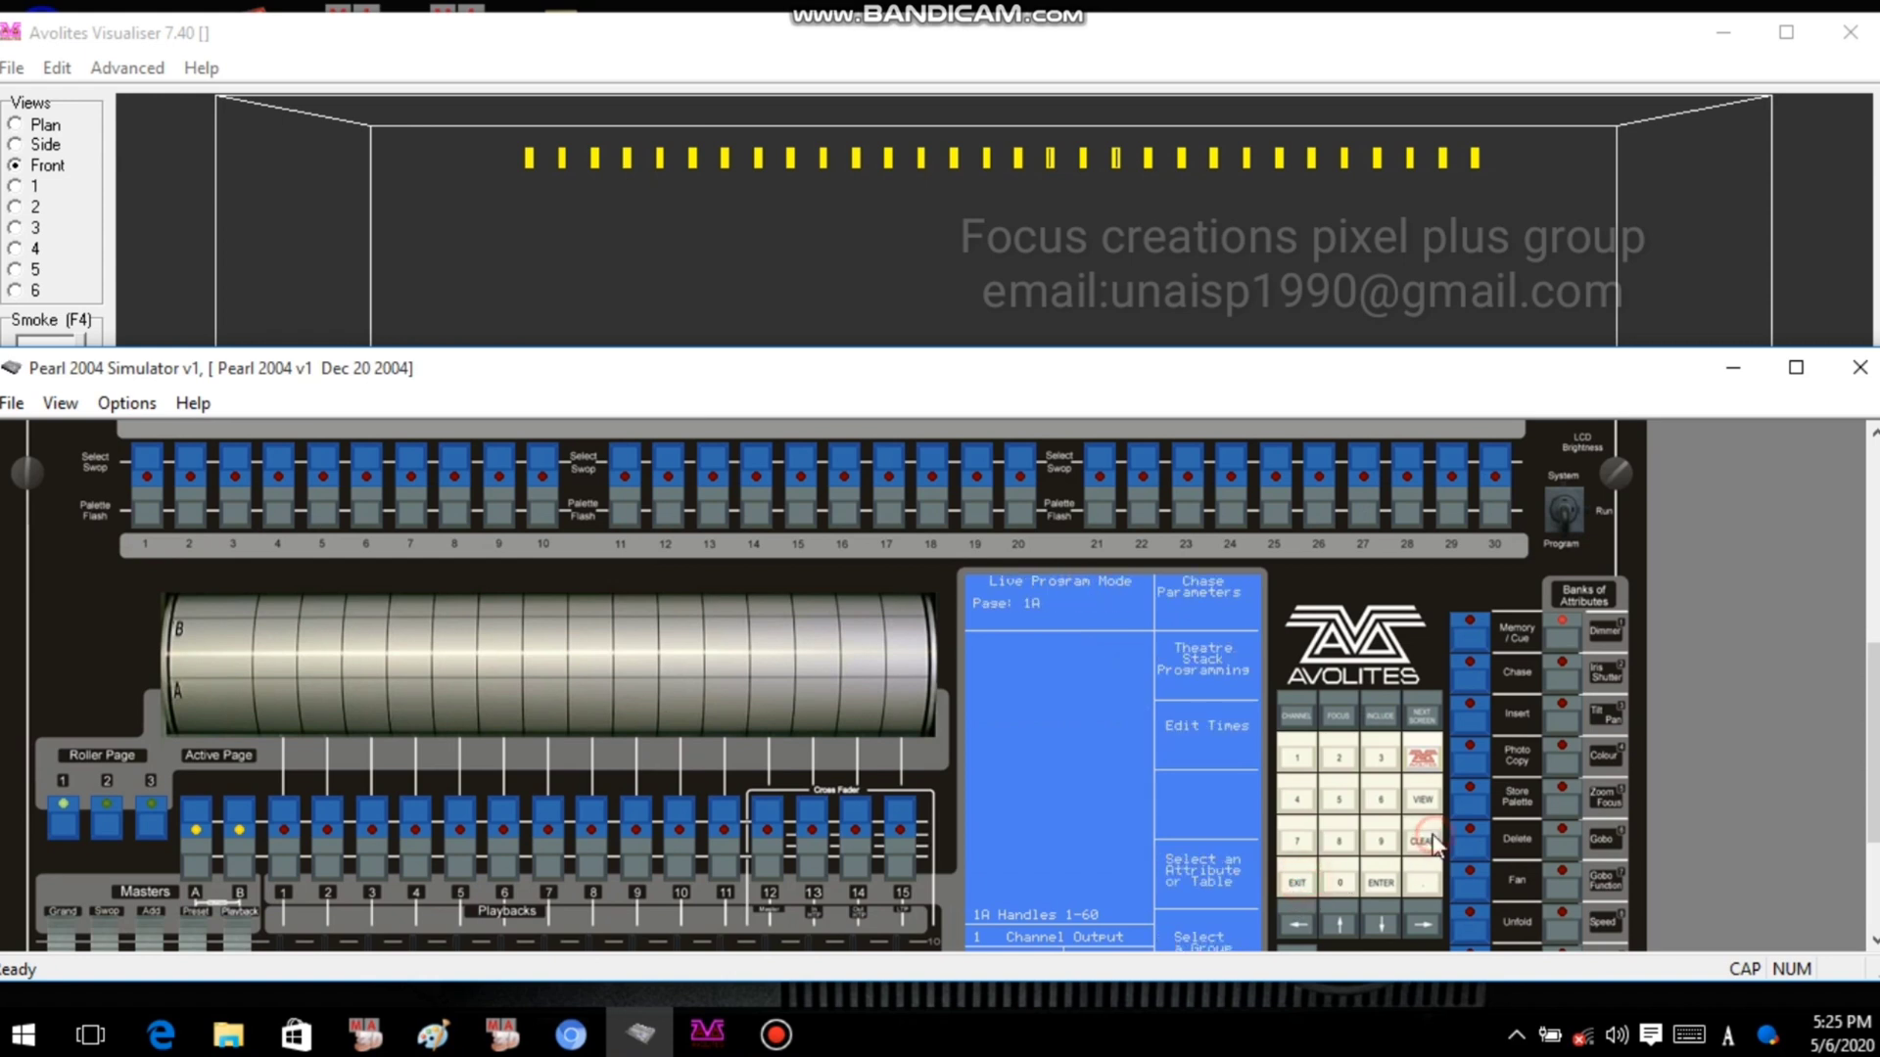
Select fixtures 12, 13, 18, 21, 23, 26, 27, 28 and several others.
{"action": "scroll", "coordinate": [299, 599], "scroll_direction": "up", "scroll_amount": 1}
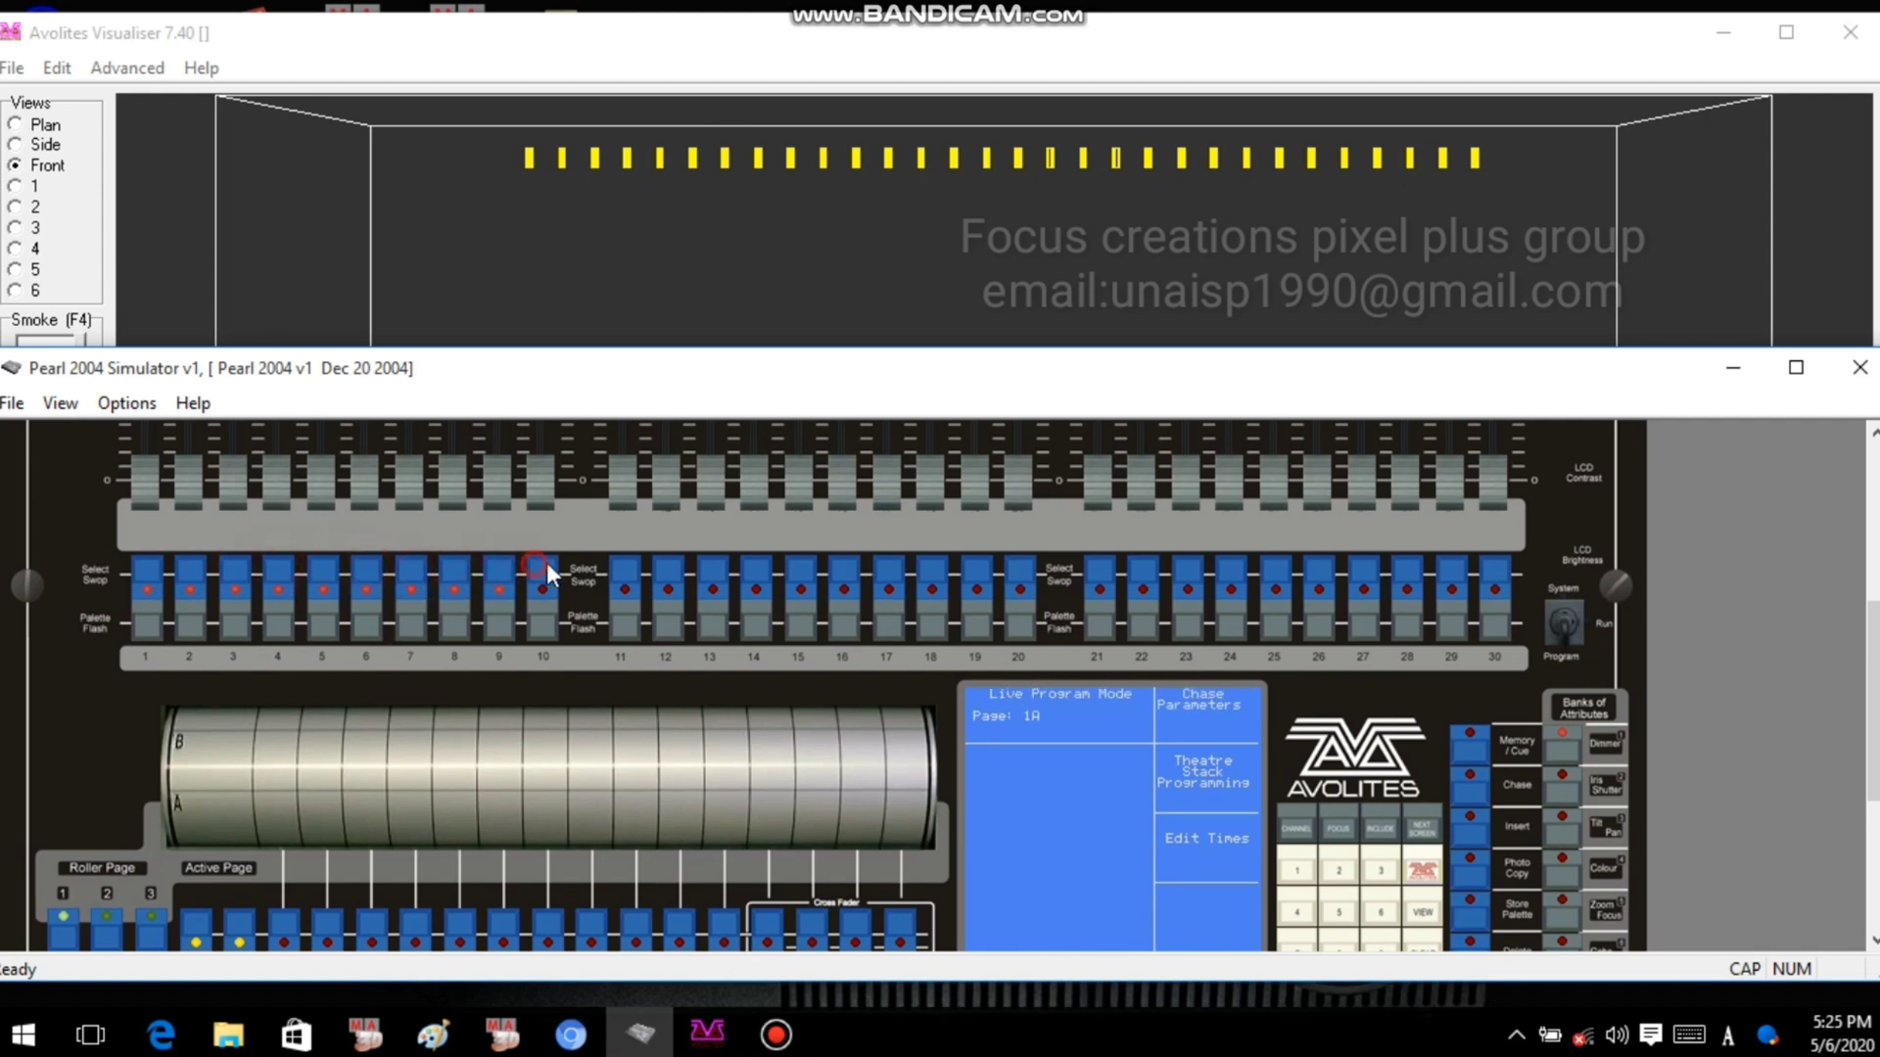
{"action": "left_click", "coordinate": [675, 570]}
{"action": "left_click", "coordinate": [730, 570]}
{"action": "left_click", "coordinate": [817, 564]}
{"action": "left_click", "coordinate": [893, 568]}
{"action": "left_click", "coordinate": [937, 568]}
{"action": "left_click", "coordinate": [1098, 568]}
{"action": "left_click", "coordinate": [1194, 576]}
{"action": "left_click", "coordinate": [1320, 576]}
{"action": "left_click", "coordinate": [1363, 576]}
{"action": "left_click", "coordinate": [1408, 576]}
Open Moving Light Menu 1 from the fixture utilities menu.
{"action": "left_click", "coordinate": [1495, 573]}
{"action": "scroll", "coordinate": [1489, 601], "scroll_direction": "down", "scroll_amount": 3}
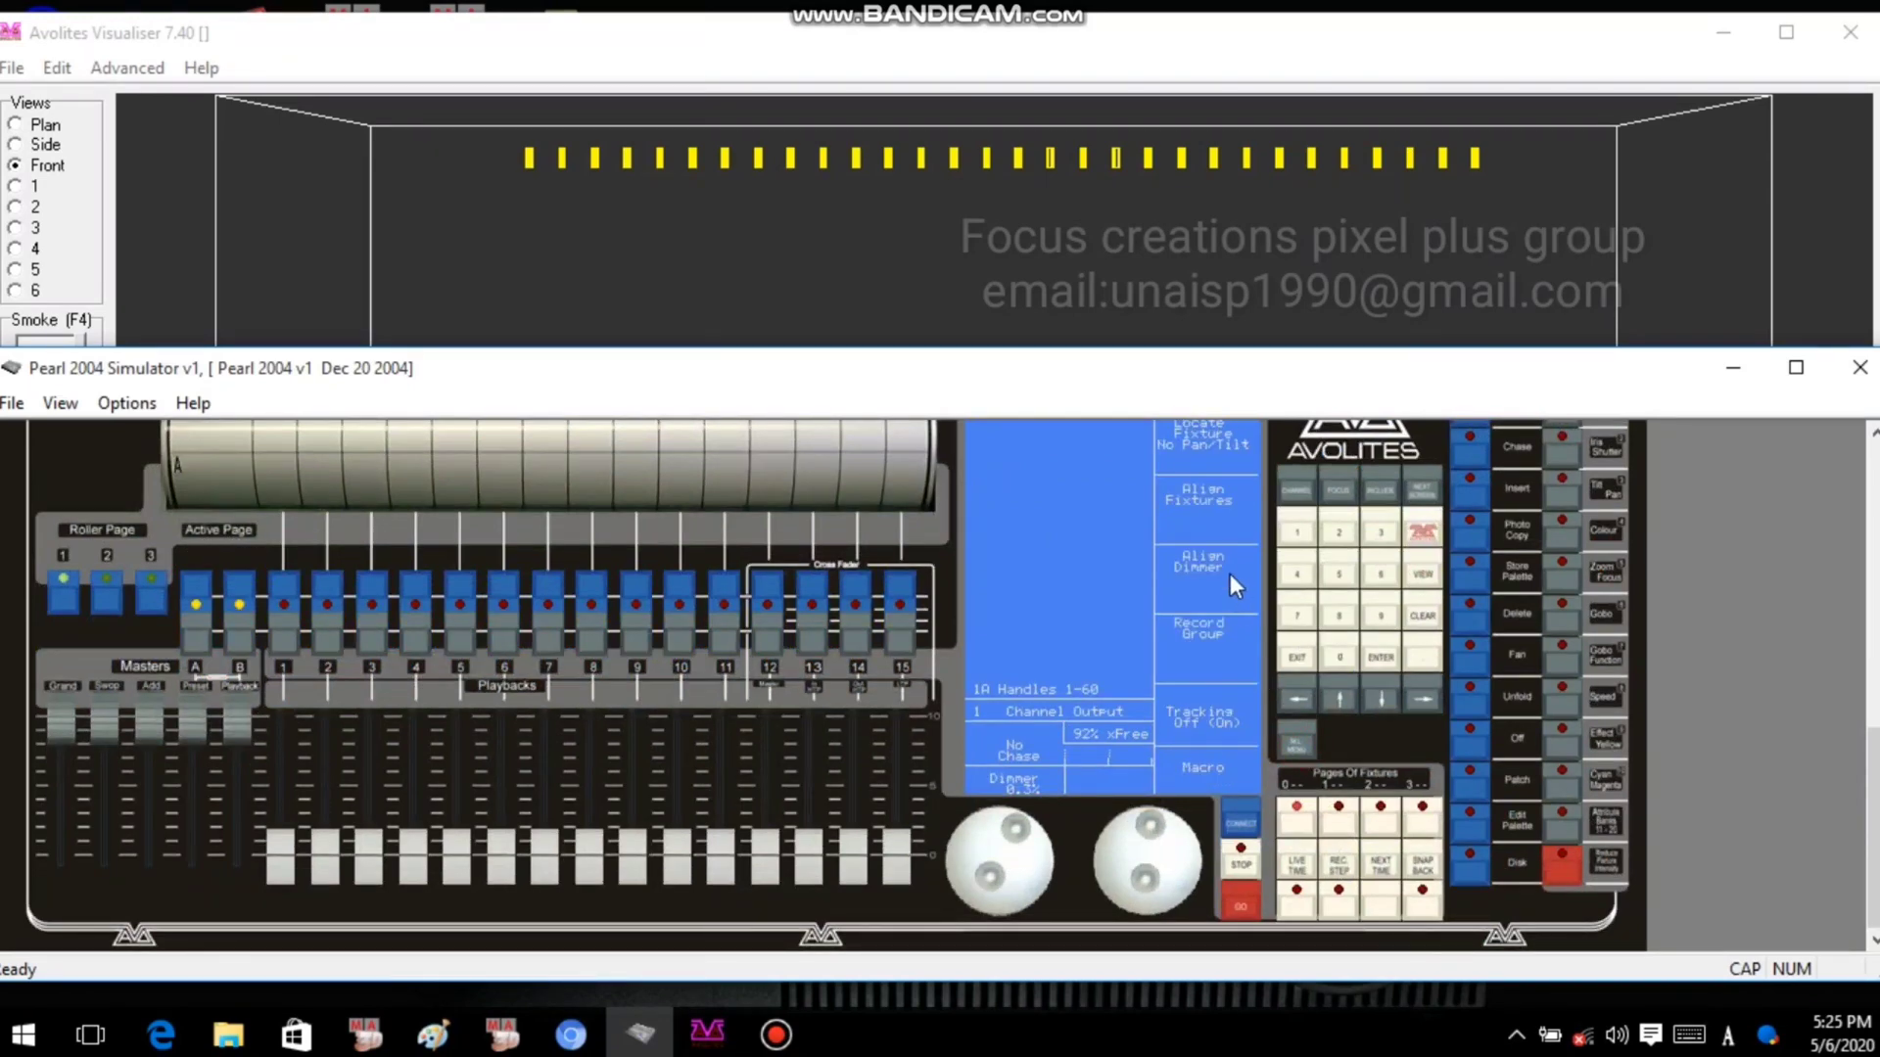
{"action": "left_click", "coordinate": [1227, 652]}
{"action": "left_click", "coordinate": [1381, 658]}
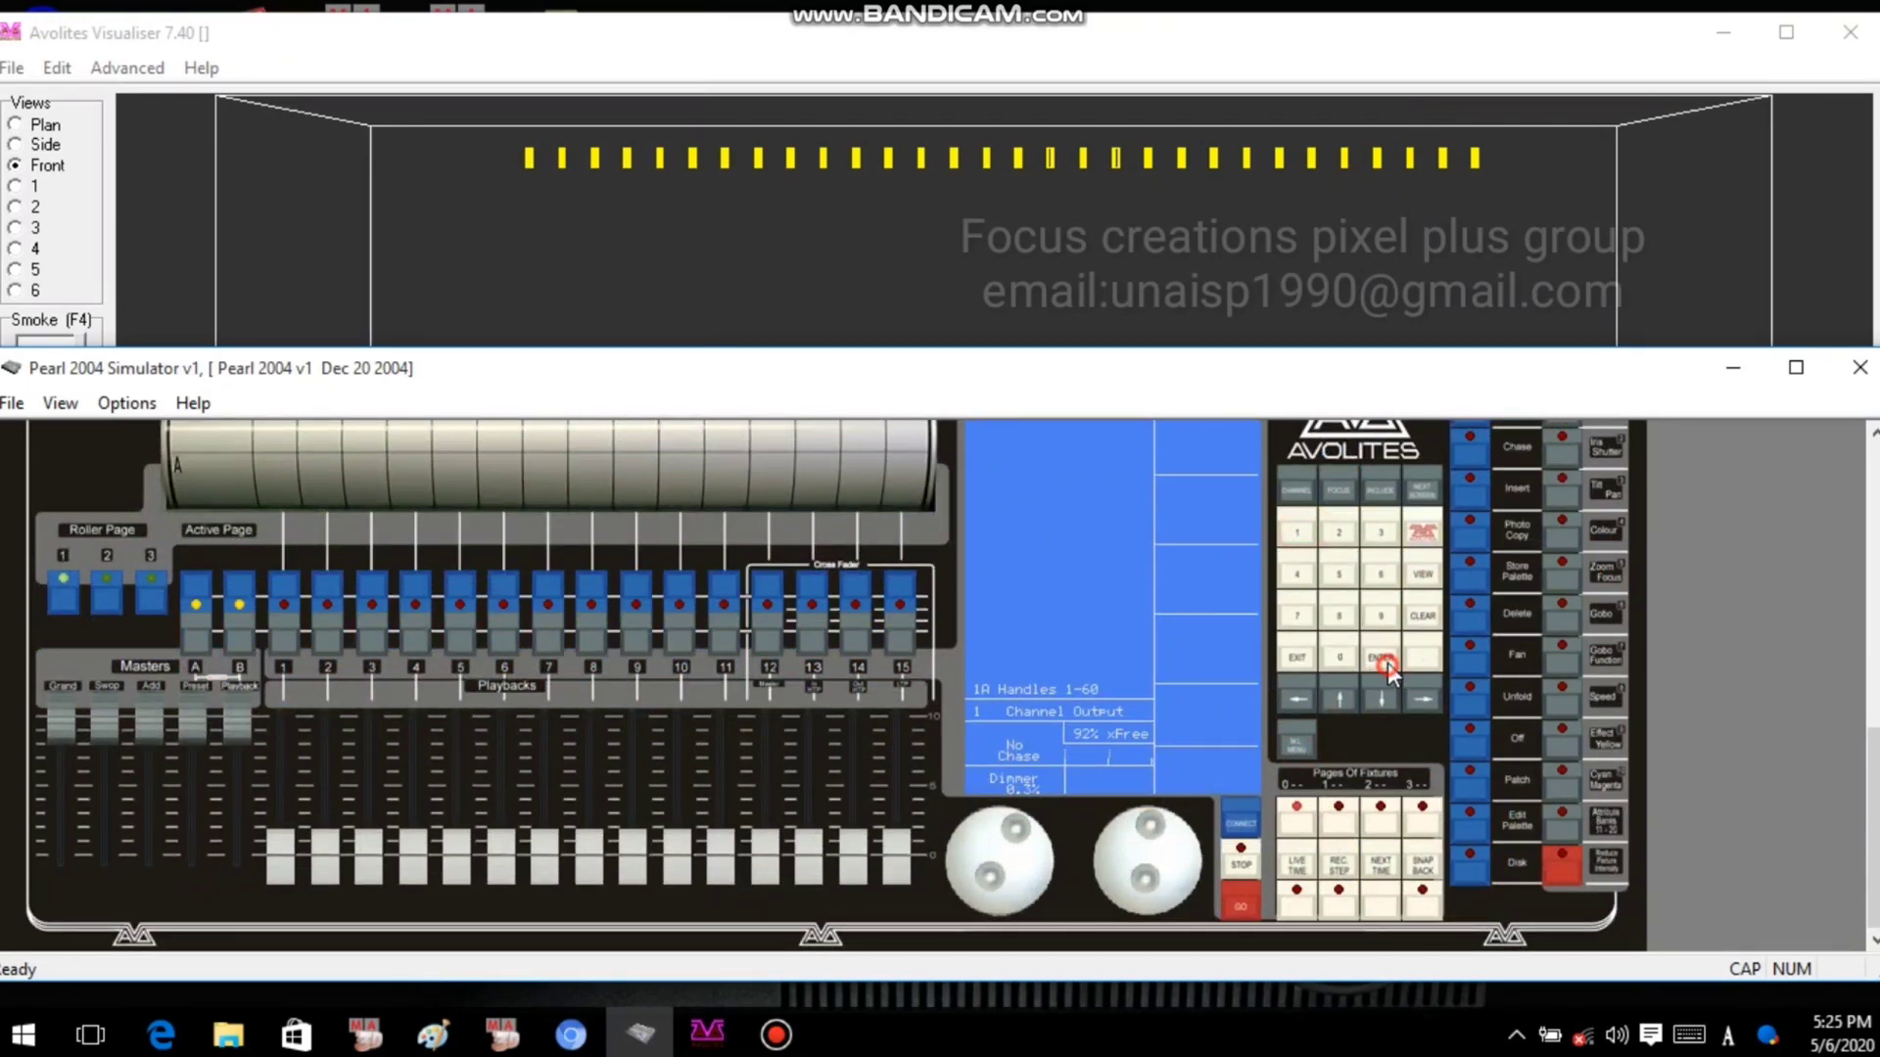
{"action": "scroll", "coordinate": [1371, 651], "scroll_direction": "up", "scroll_amount": 2}
{"action": "scroll", "coordinate": [1357, 651], "scroll_direction": "down", "scroll_amount": 1}
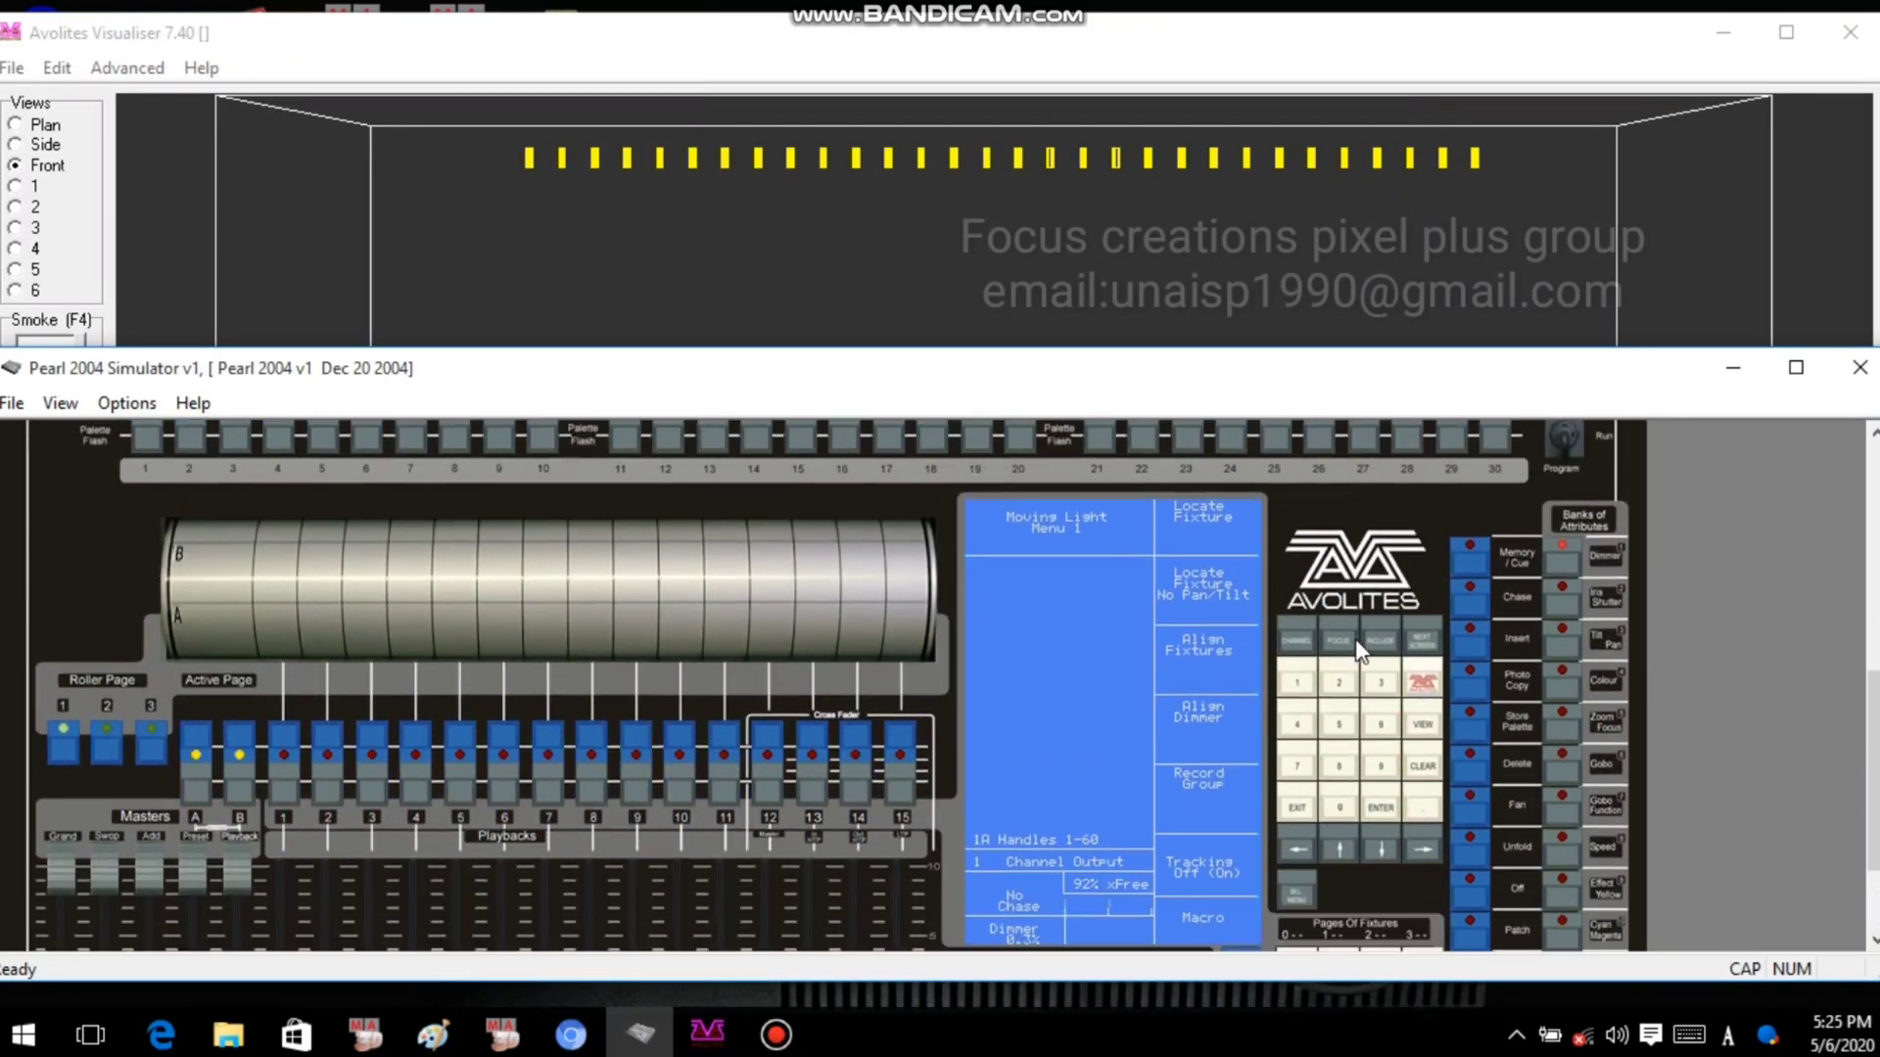
View Moving Light Menu 2, clear the programmer, reopen Menu 1 and select all fixtures.
{"action": "left_click", "coordinate": [1293, 855]}
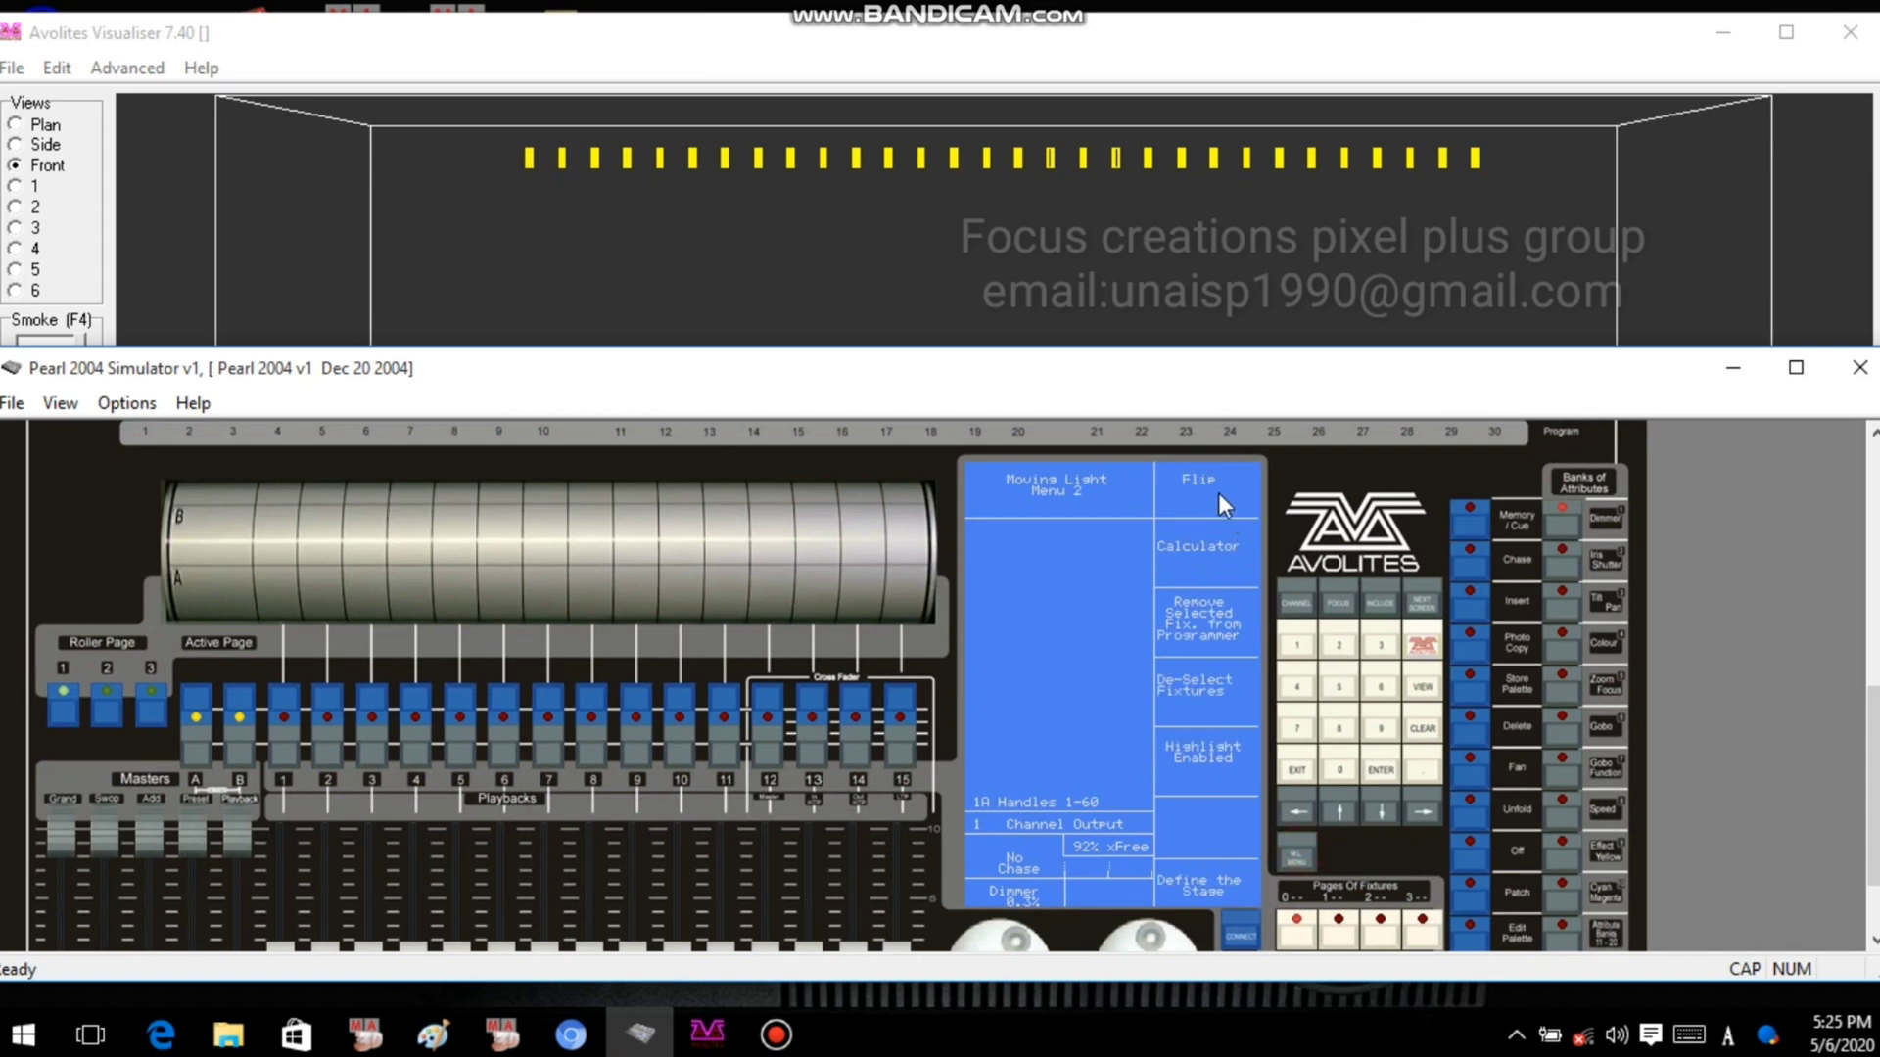
{"action": "scroll", "coordinate": [1235, 536], "scroll_direction": "up", "scroll_amount": 1}
{"action": "left_click", "coordinate": [1296, 855]}
{"action": "left_click", "coordinate": [1420, 809]}
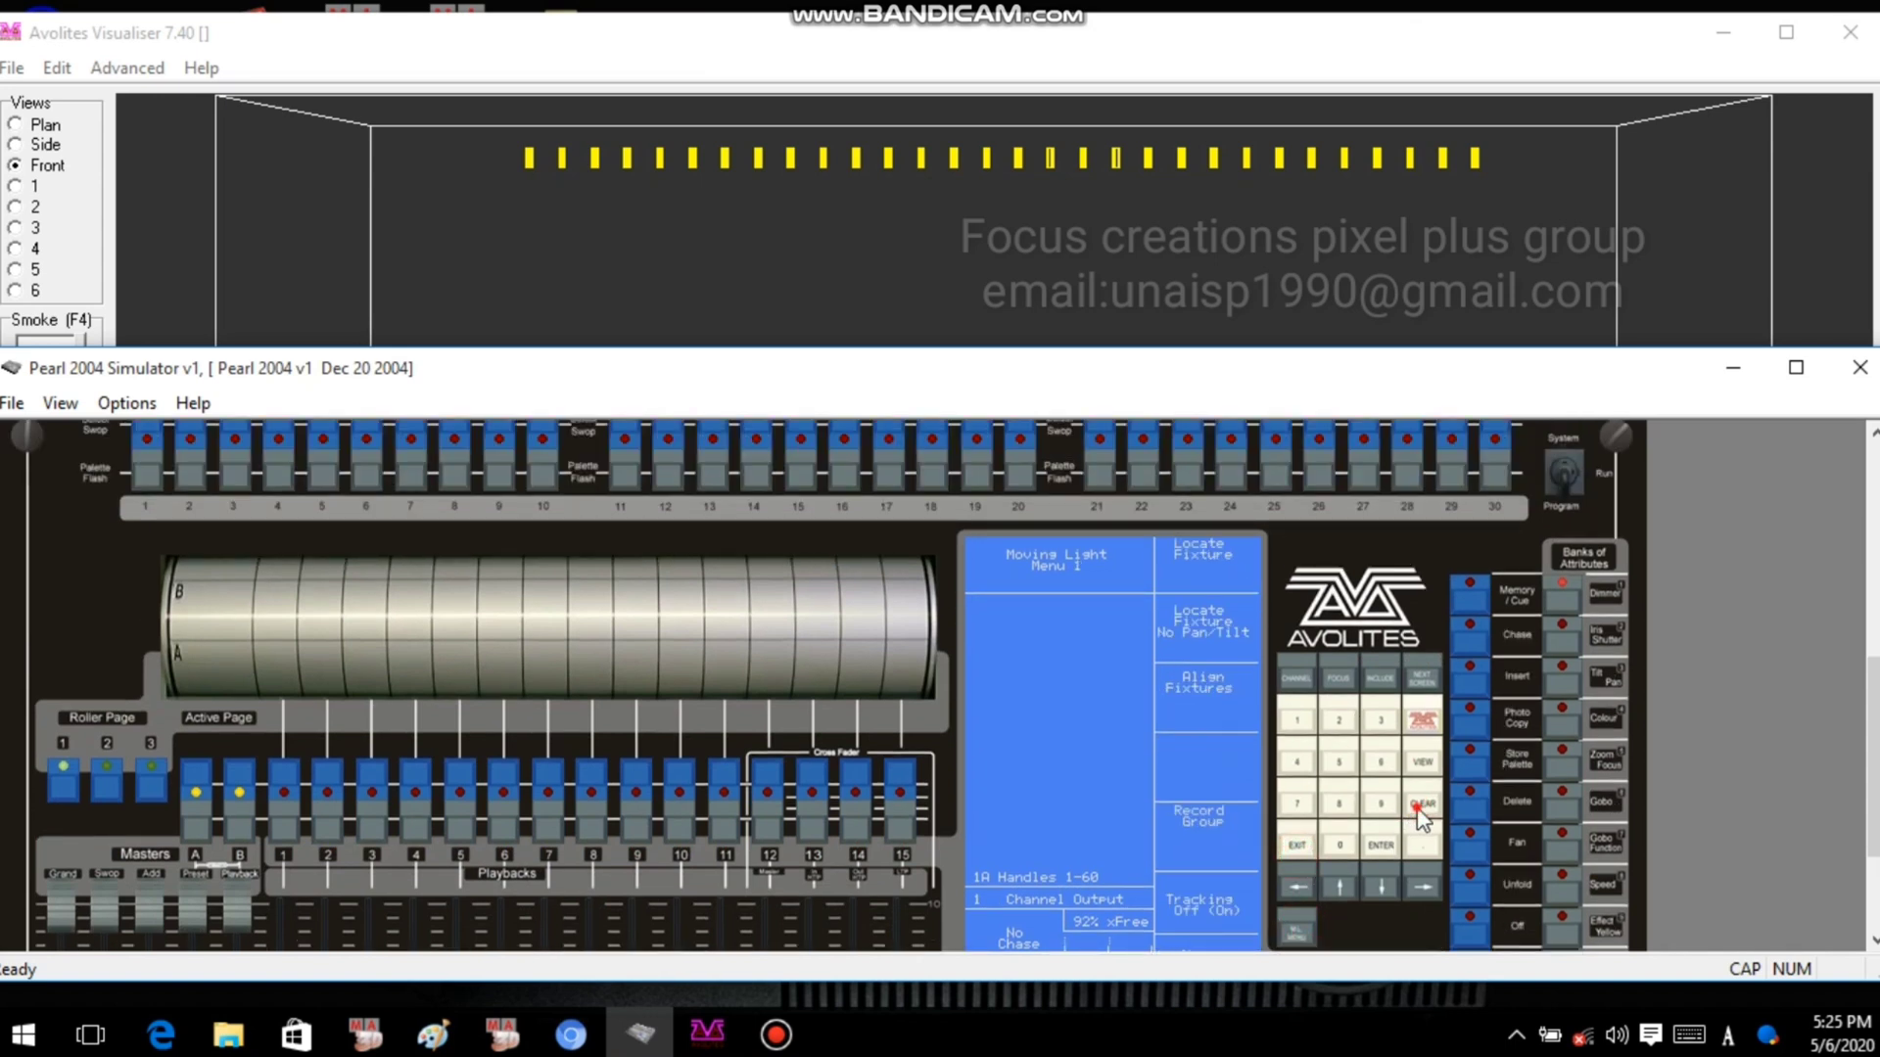
{"action": "left_click", "coordinate": [1294, 854]}
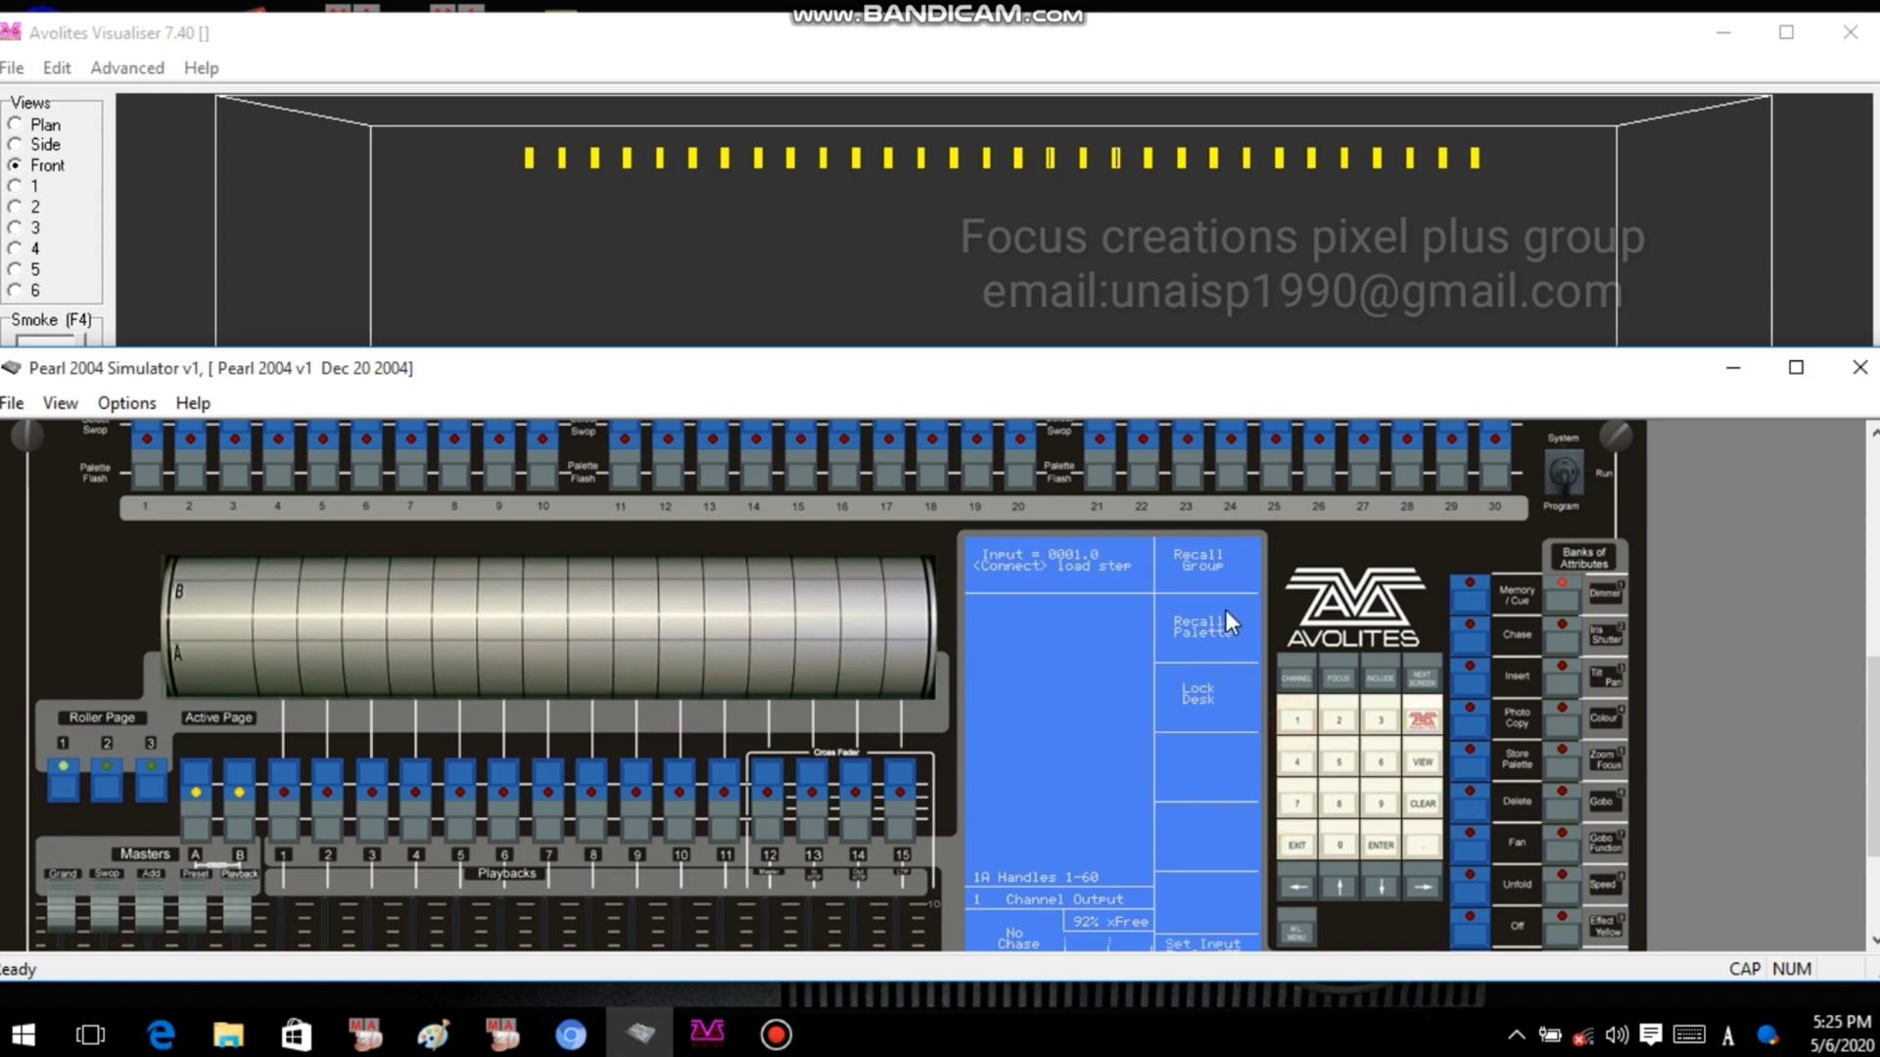
{"action": "left_click", "coordinate": [1296, 847]}
{"action": "left_click", "coordinate": [1297, 929]}
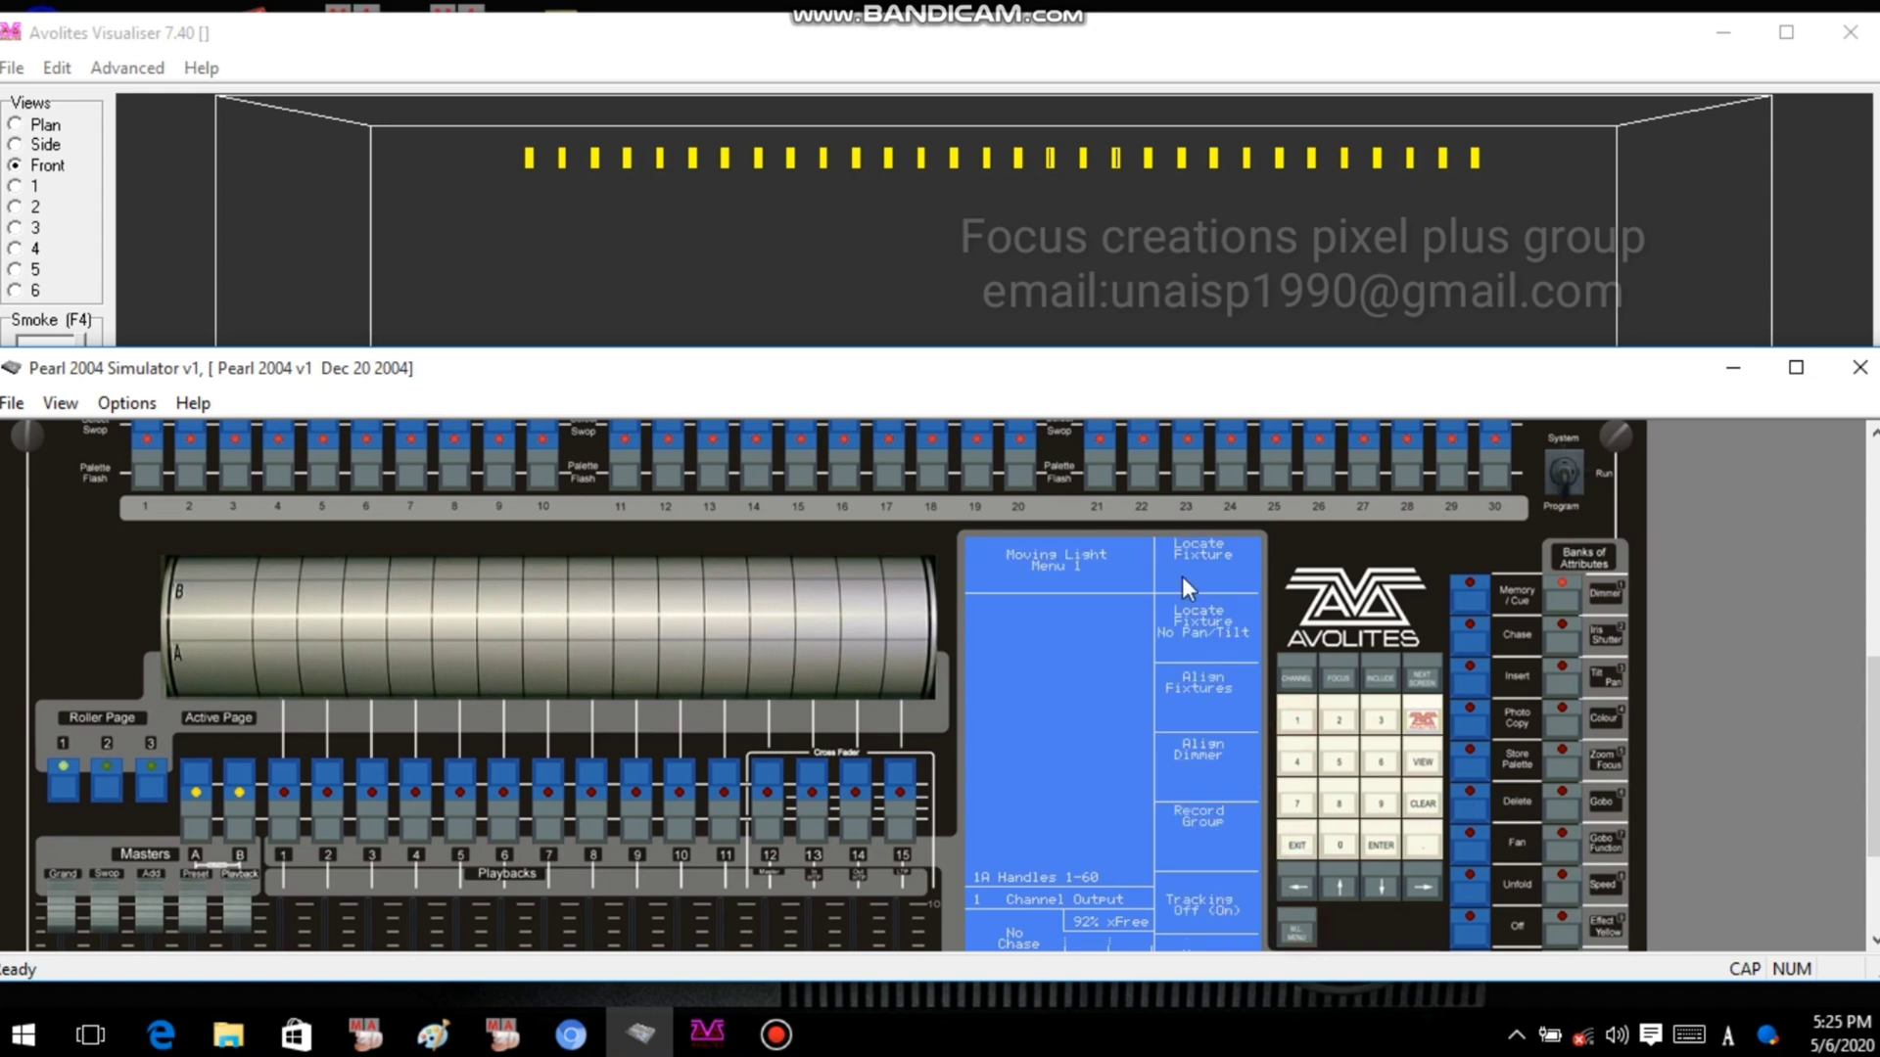
{"action": "left_click", "coordinate": [1191, 570]}
Put Tilt/Pan on the trackball and tilt all beams up toward the ceiling.
{"action": "scroll", "coordinate": [1207, 566], "scroll_direction": "down", "scroll_amount": 3}
{"action": "scroll", "coordinate": [1209, 568], "scroll_direction": "up", "scroll_amount": 3}
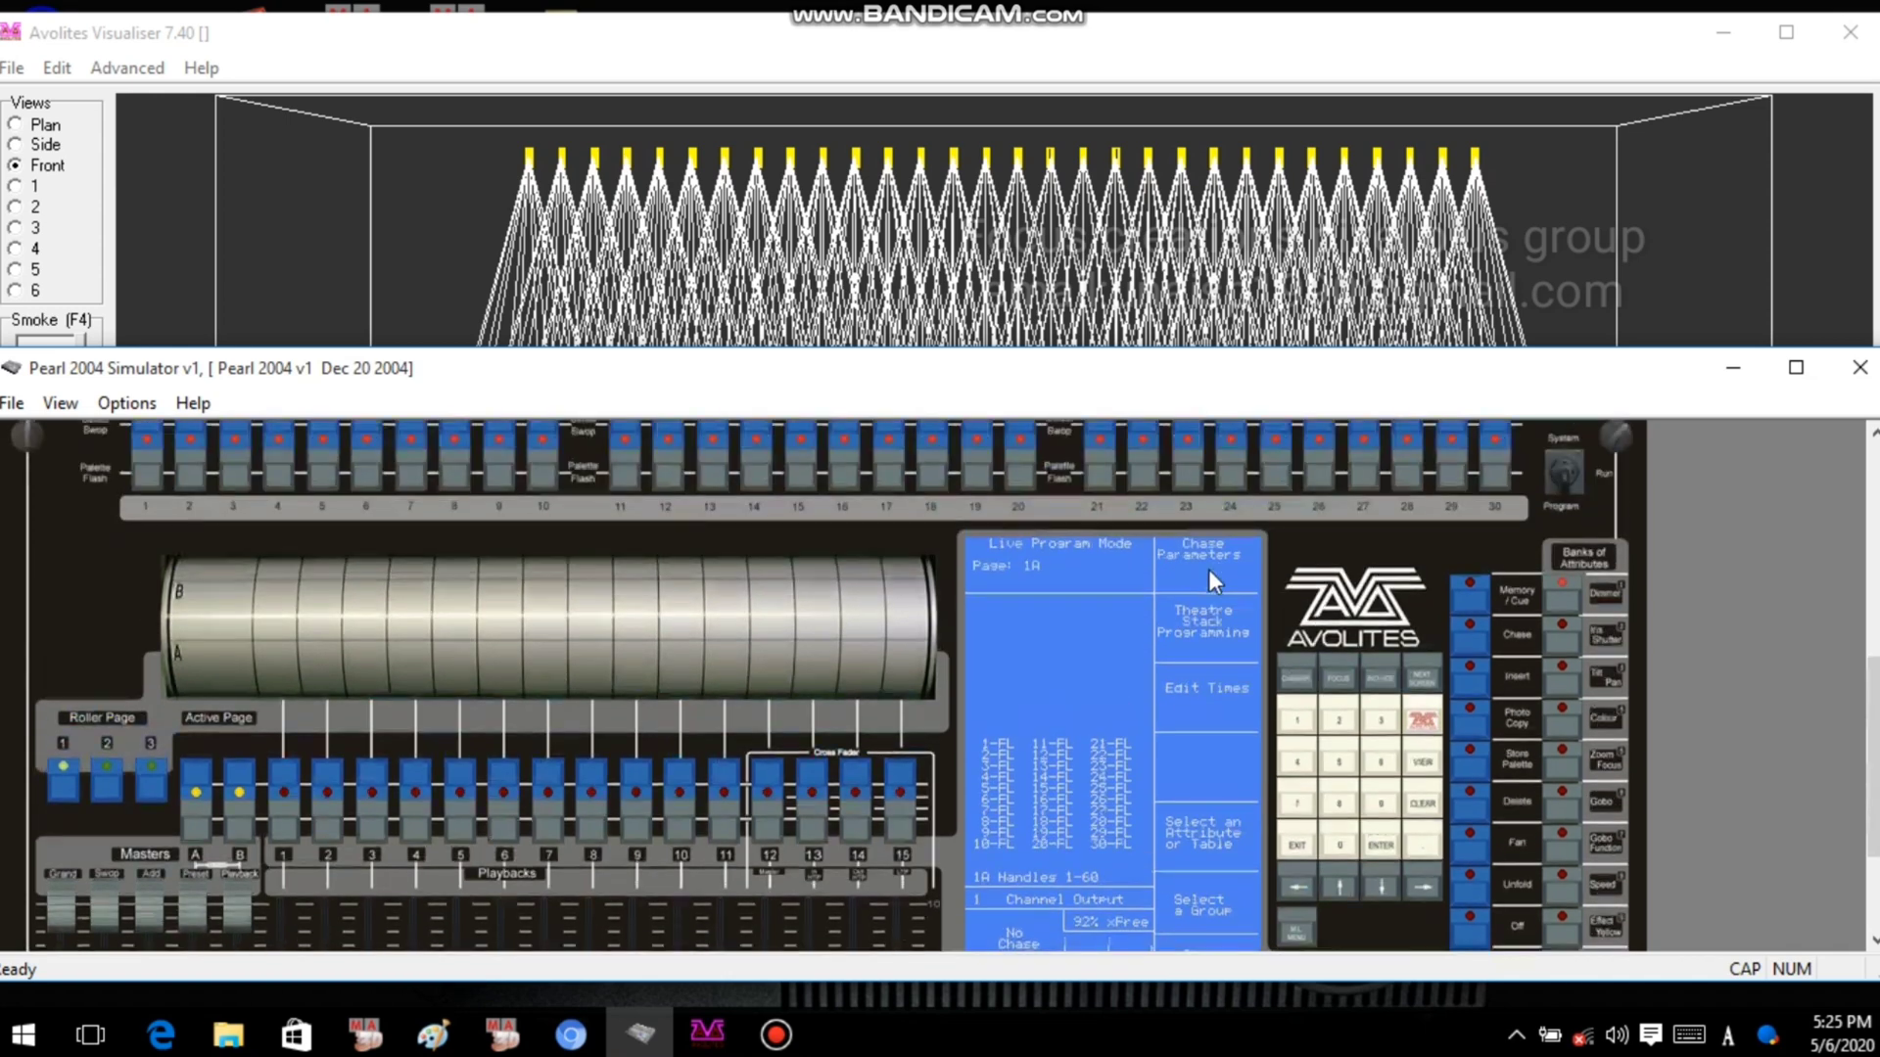
{"action": "scroll", "coordinate": [1235, 617], "scroll_direction": "down", "scroll_amount": 3}
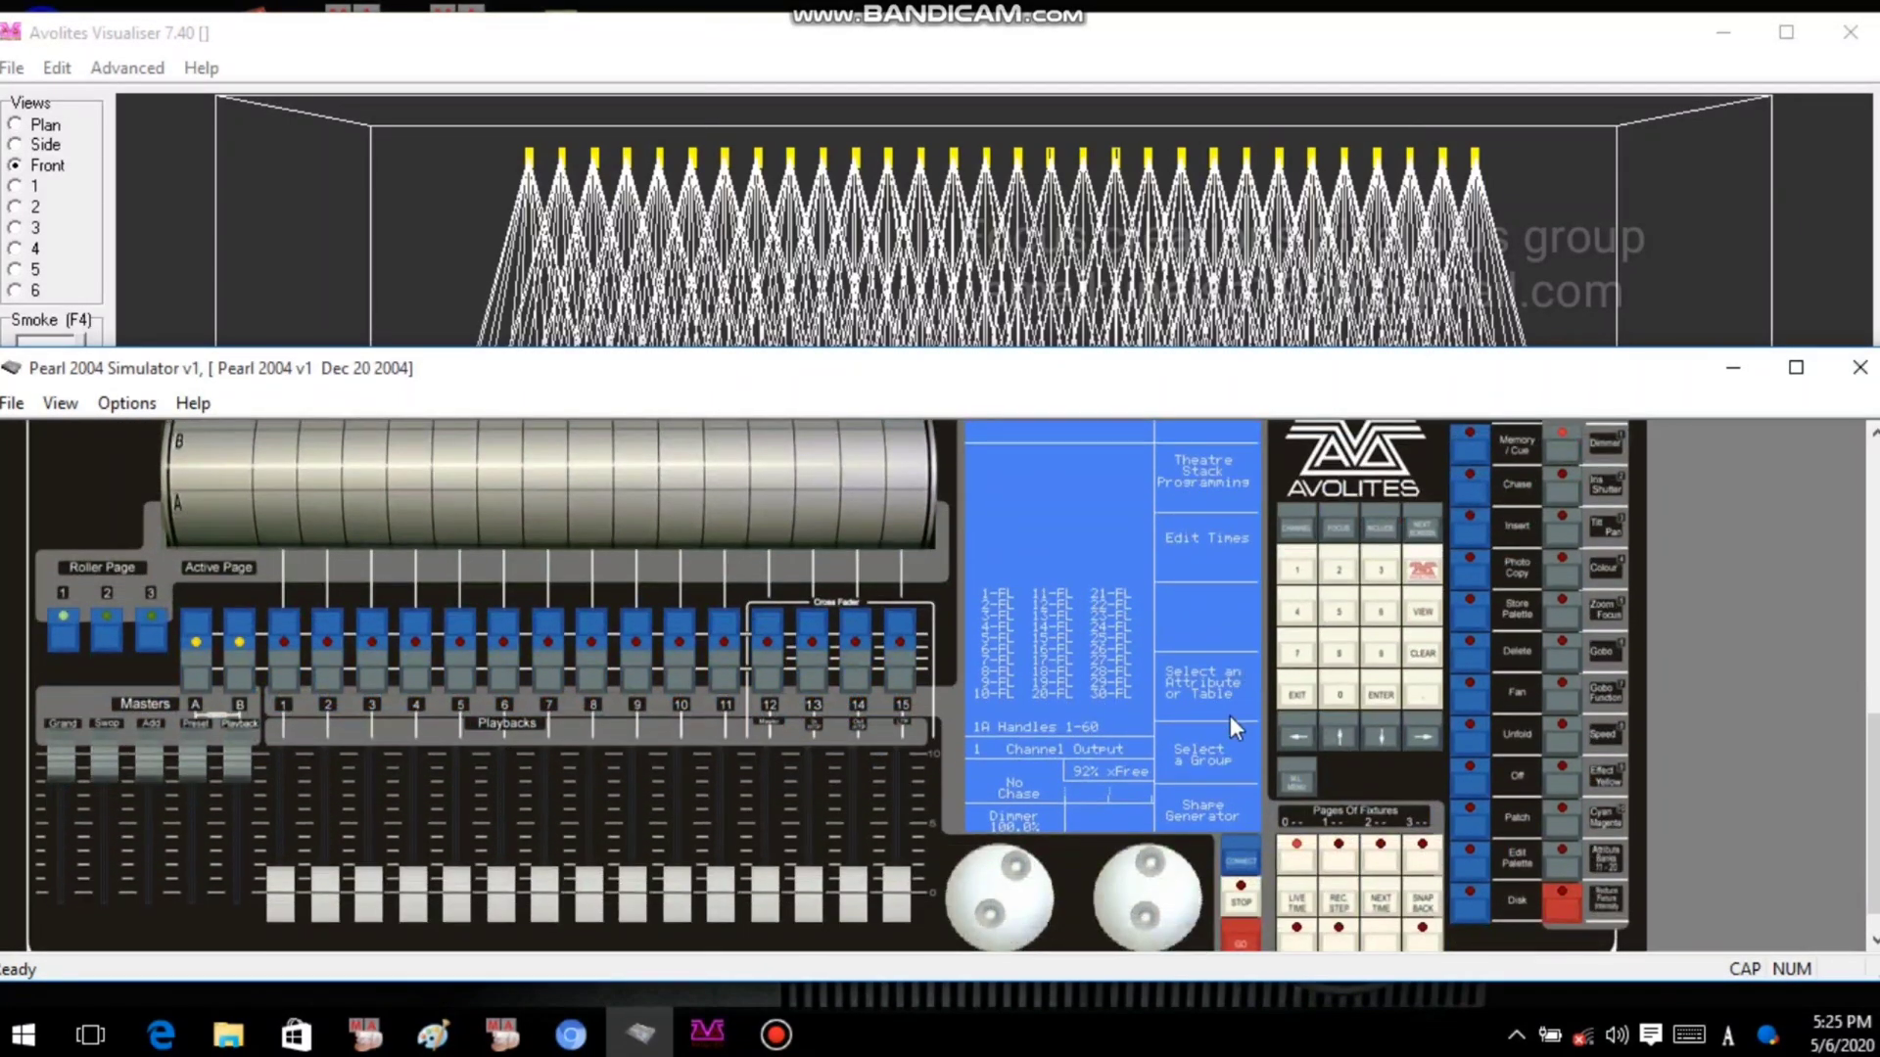
{"action": "left_click", "coordinate": [1569, 526]}
{"action": "scroll", "coordinate": [1028, 879], "scroll_direction": "down", "scroll_amount": 1}
{"action": "left_click_drag", "start_coordinate": [1028, 879], "coordinate": [1028, 969]}
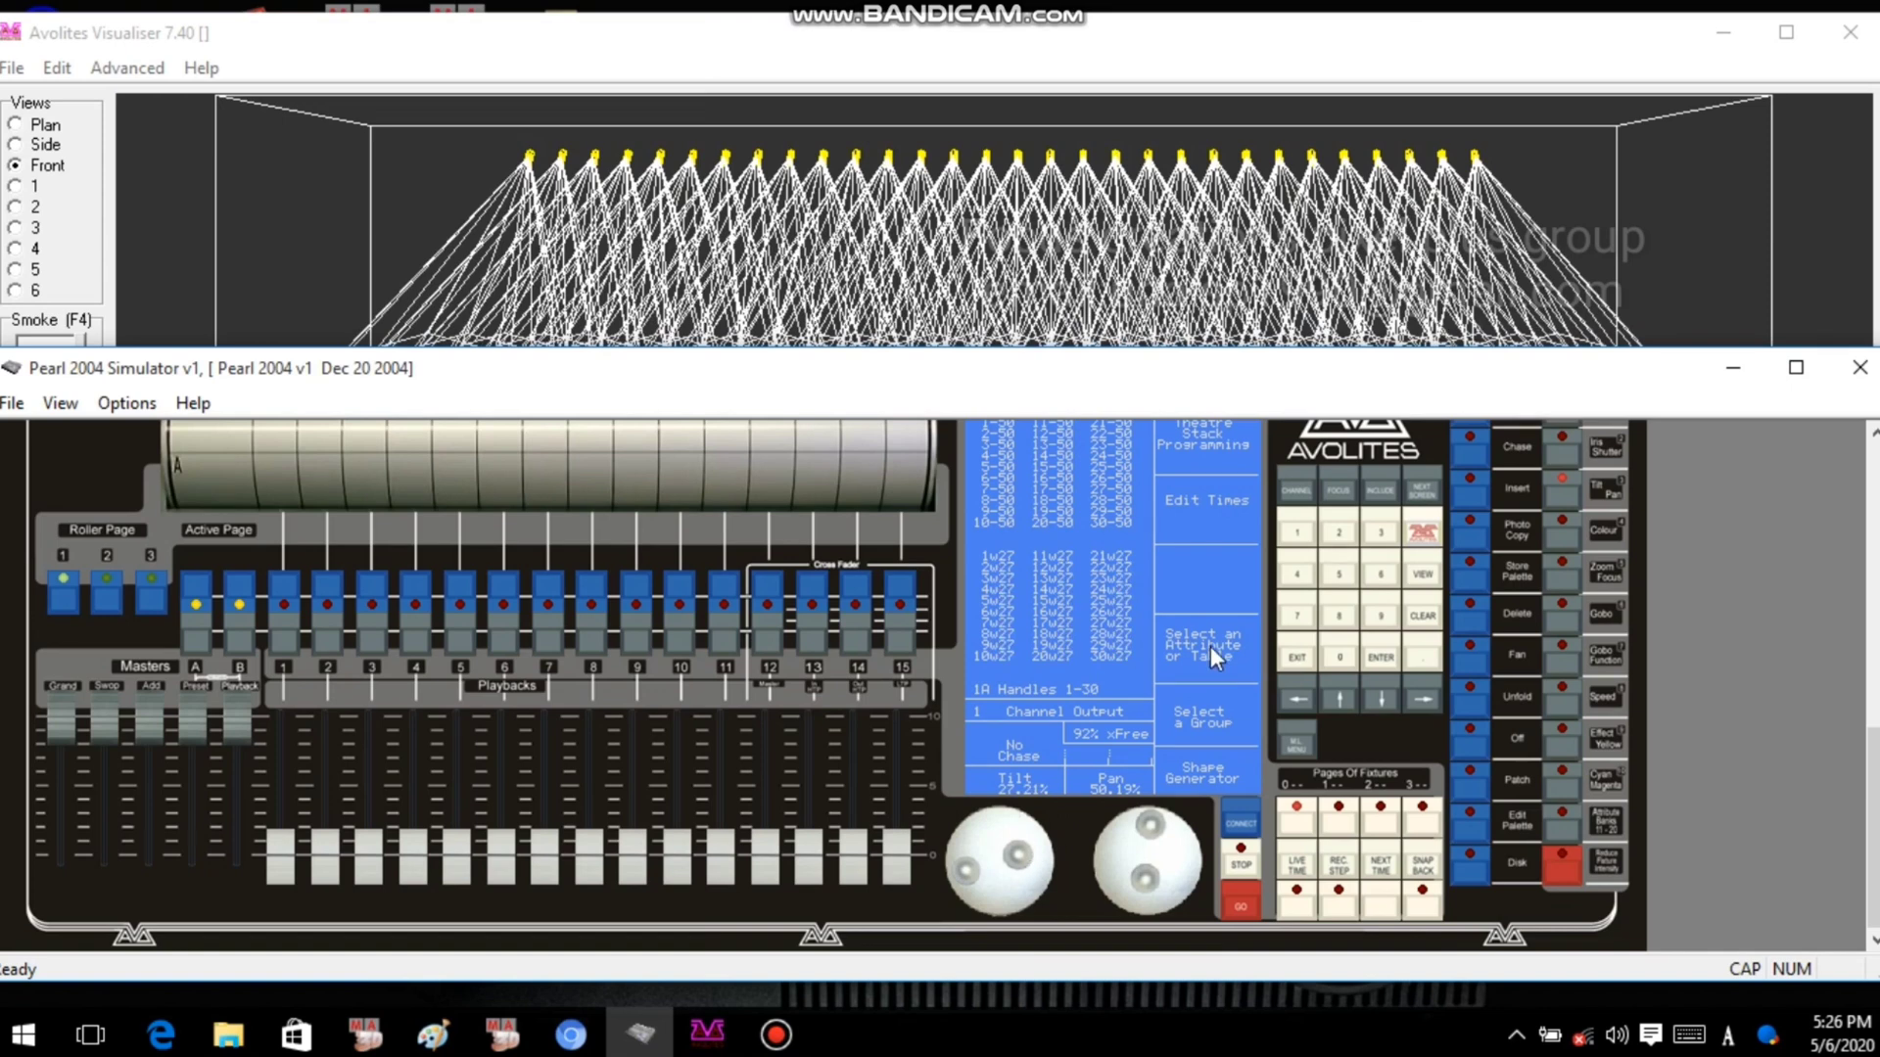
{"action": "scroll", "coordinate": [1228, 777], "scroll_direction": "up", "scroll_amount": 2}
Run shape 11 Tilt Saw with the wheels on spread, then exit and clear.
{"action": "left_click", "coordinate": [1232, 856]}
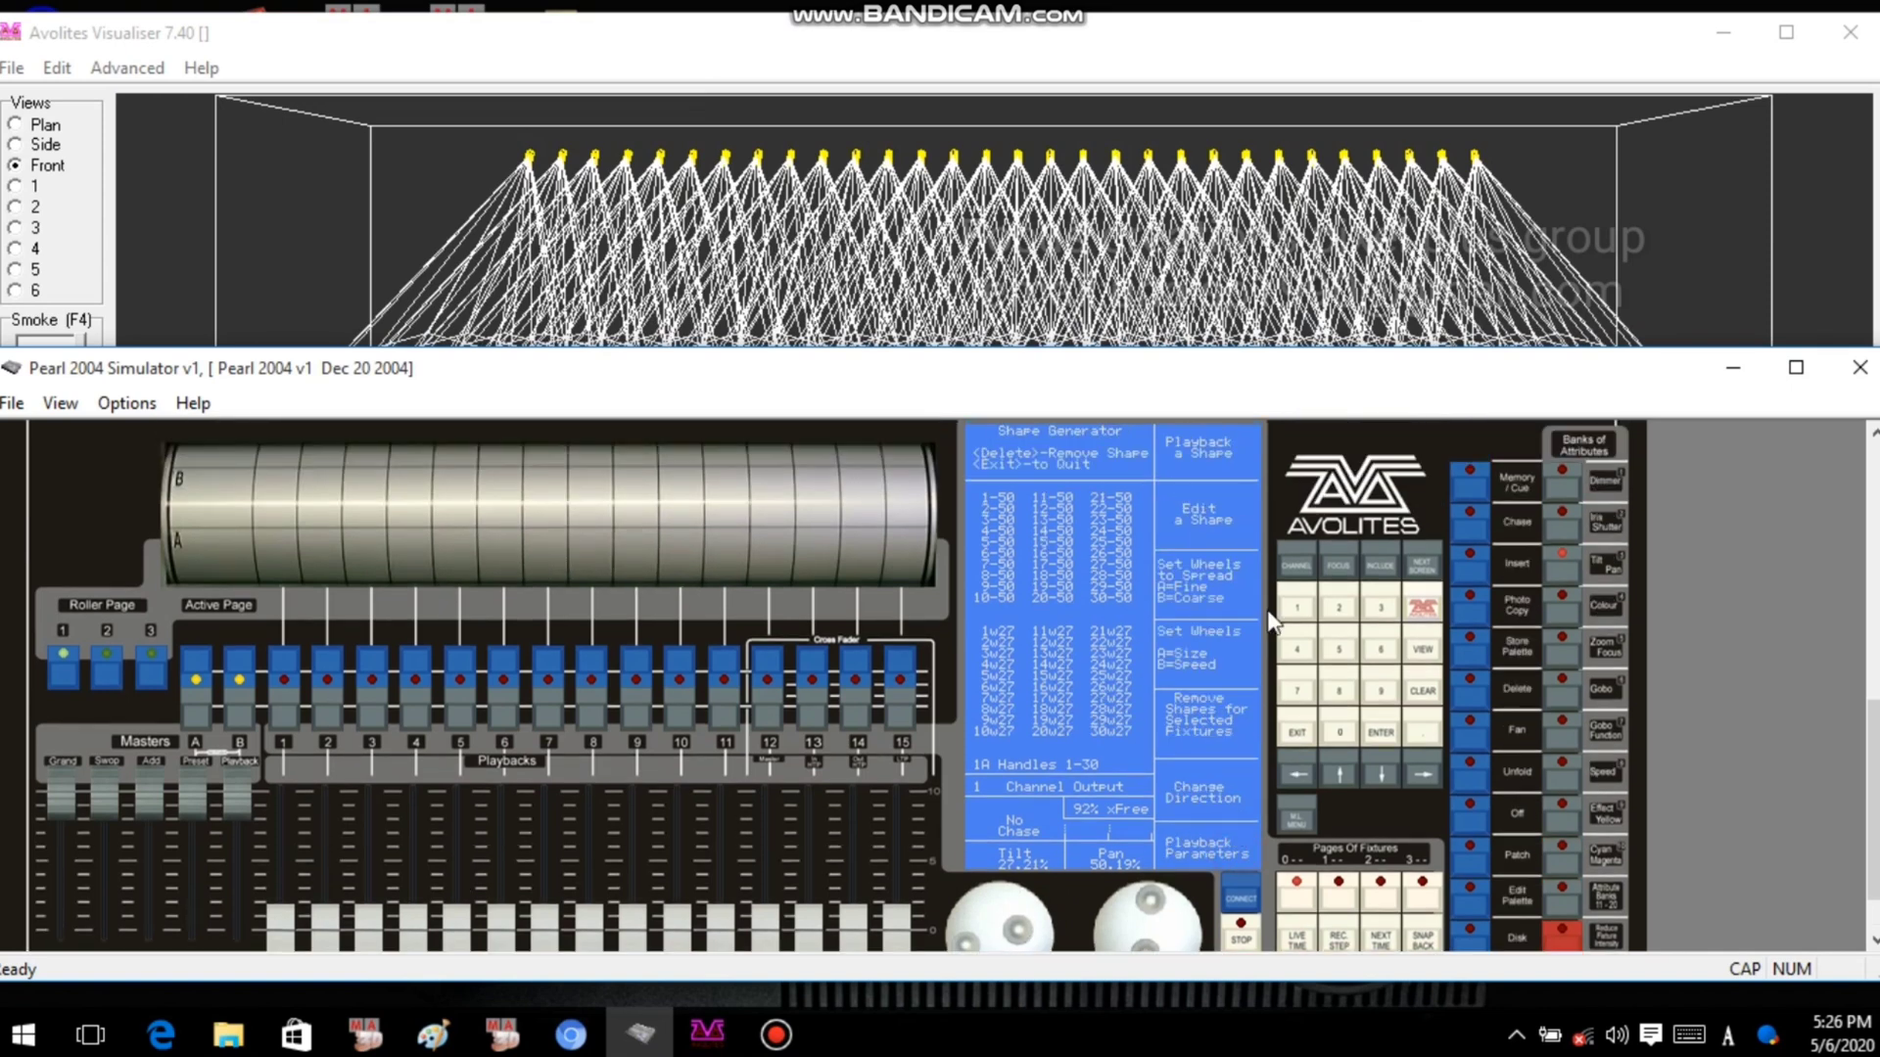
{"action": "left_click", "coordinate": [1224, 470]}
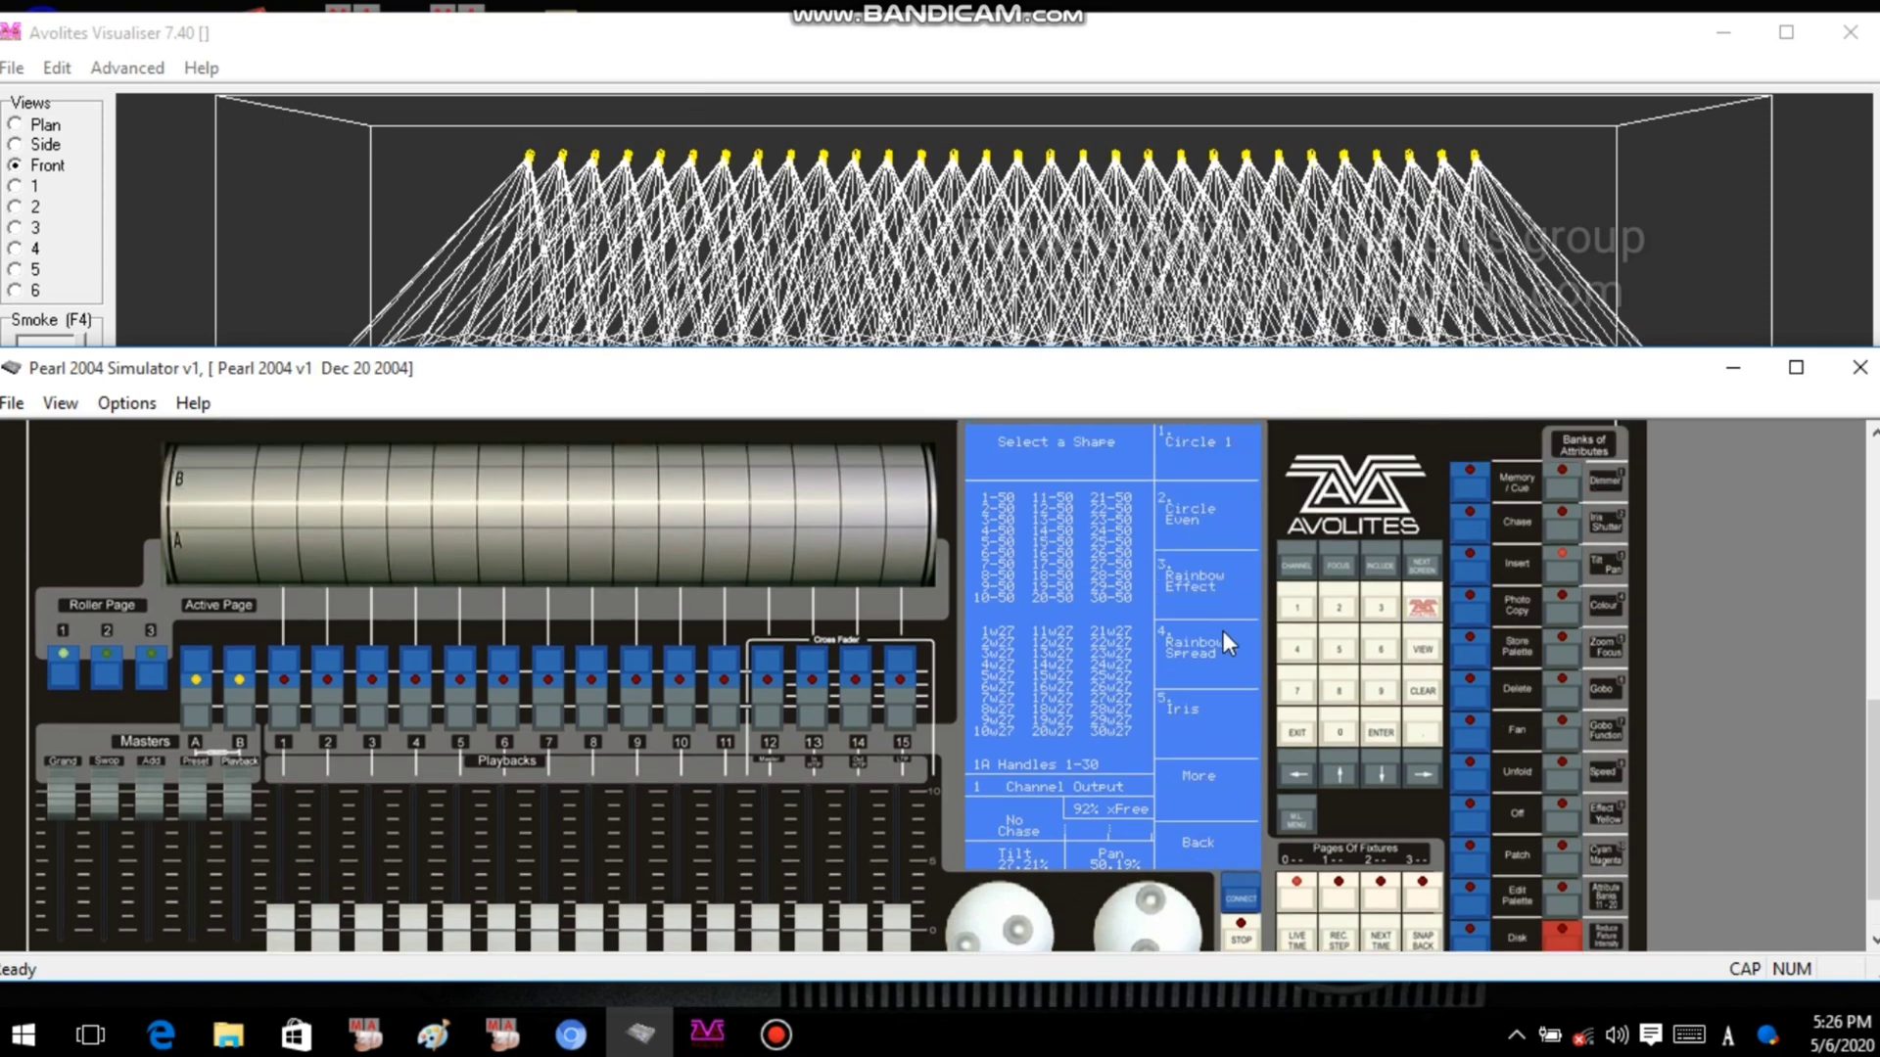
{"action": "left_click", "coordinate": [1201, 778]}
{"action": "left_click", "coordinate": [1204, 787]}
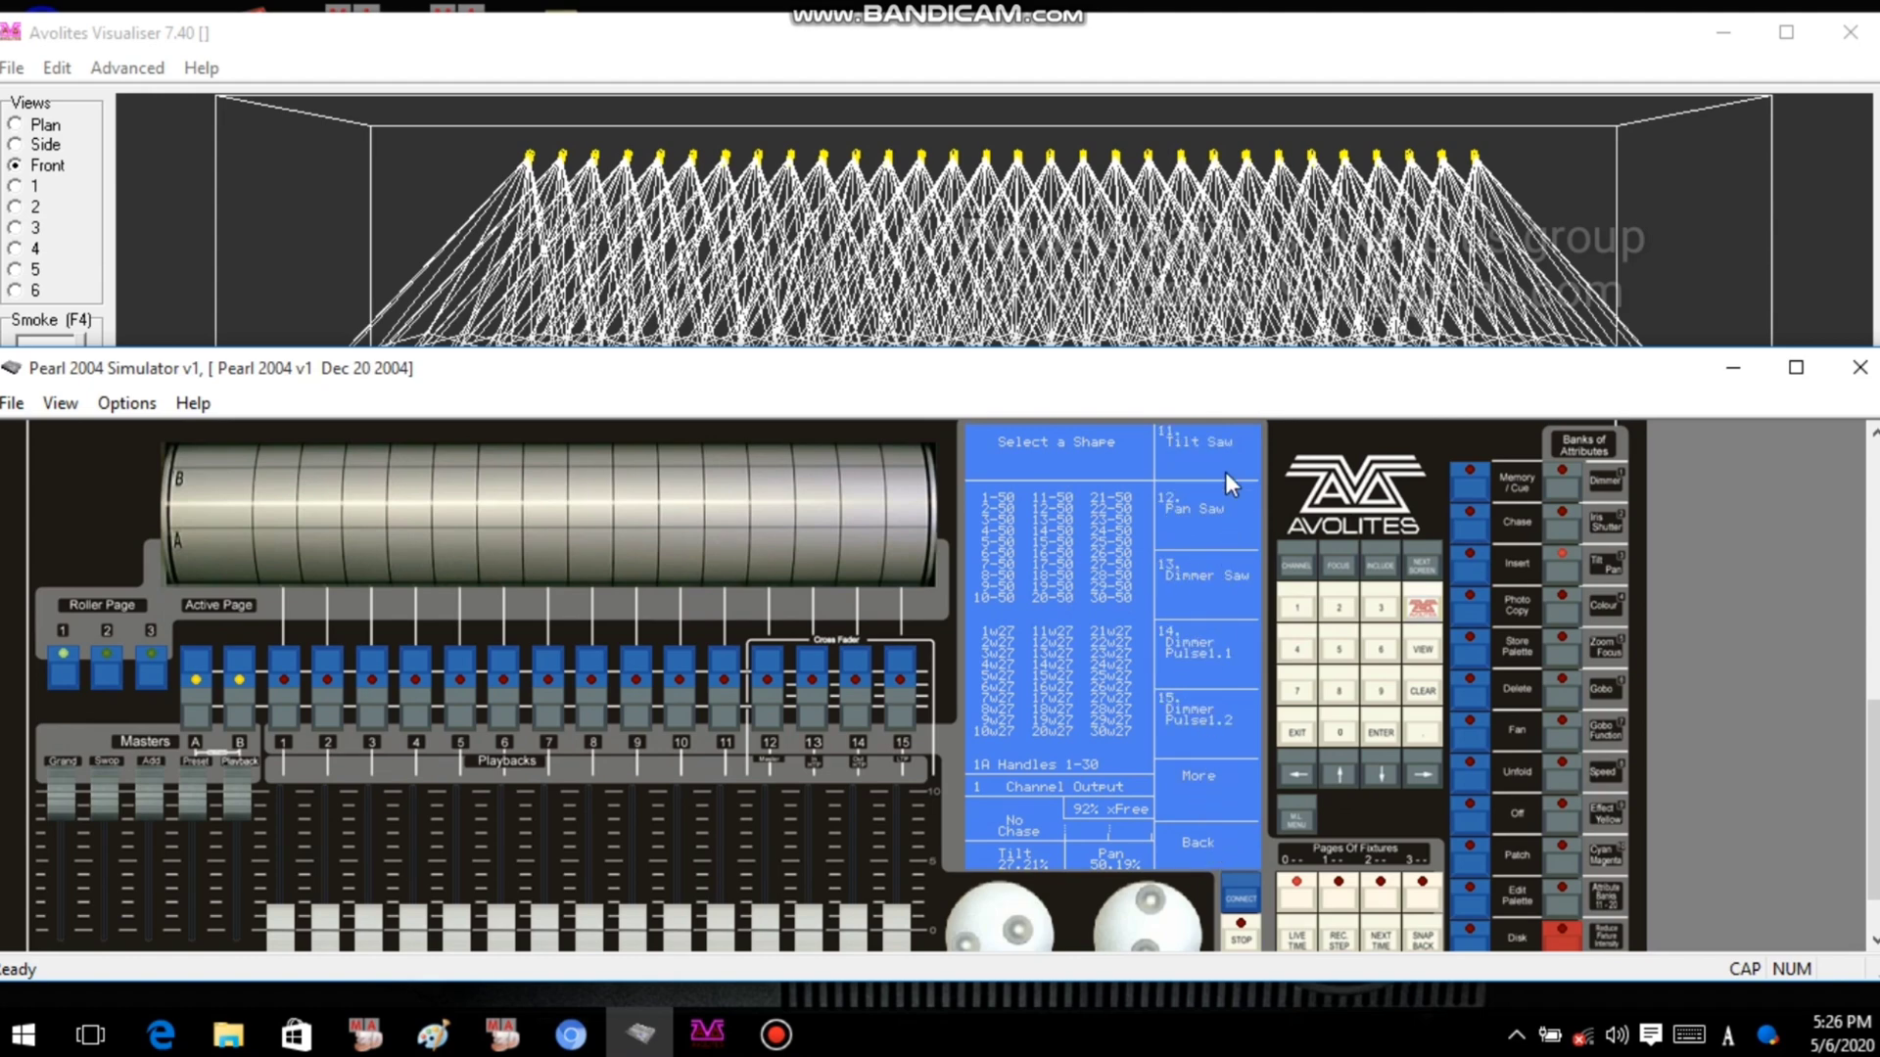
{"action": "left_click", "coordinate": [1220, 450]}
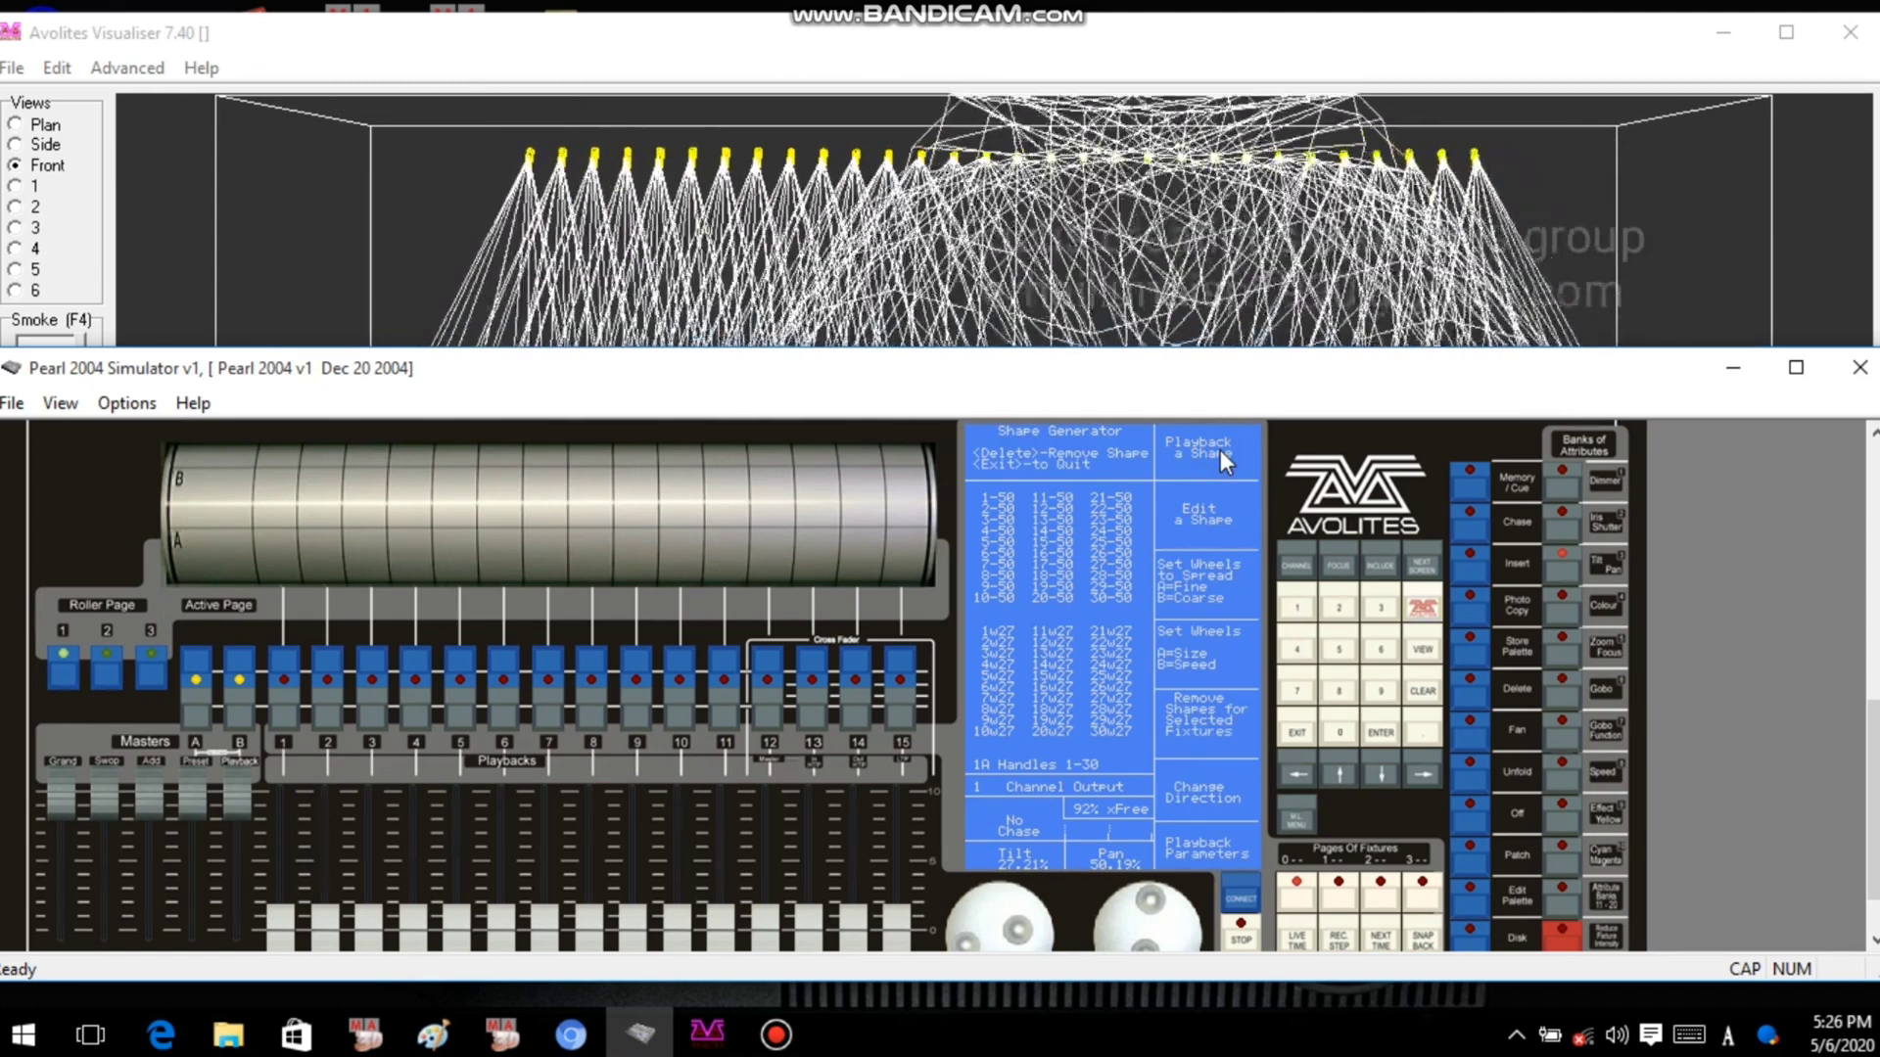
{"action": "left_click", "coordinate": [1229, 586]}
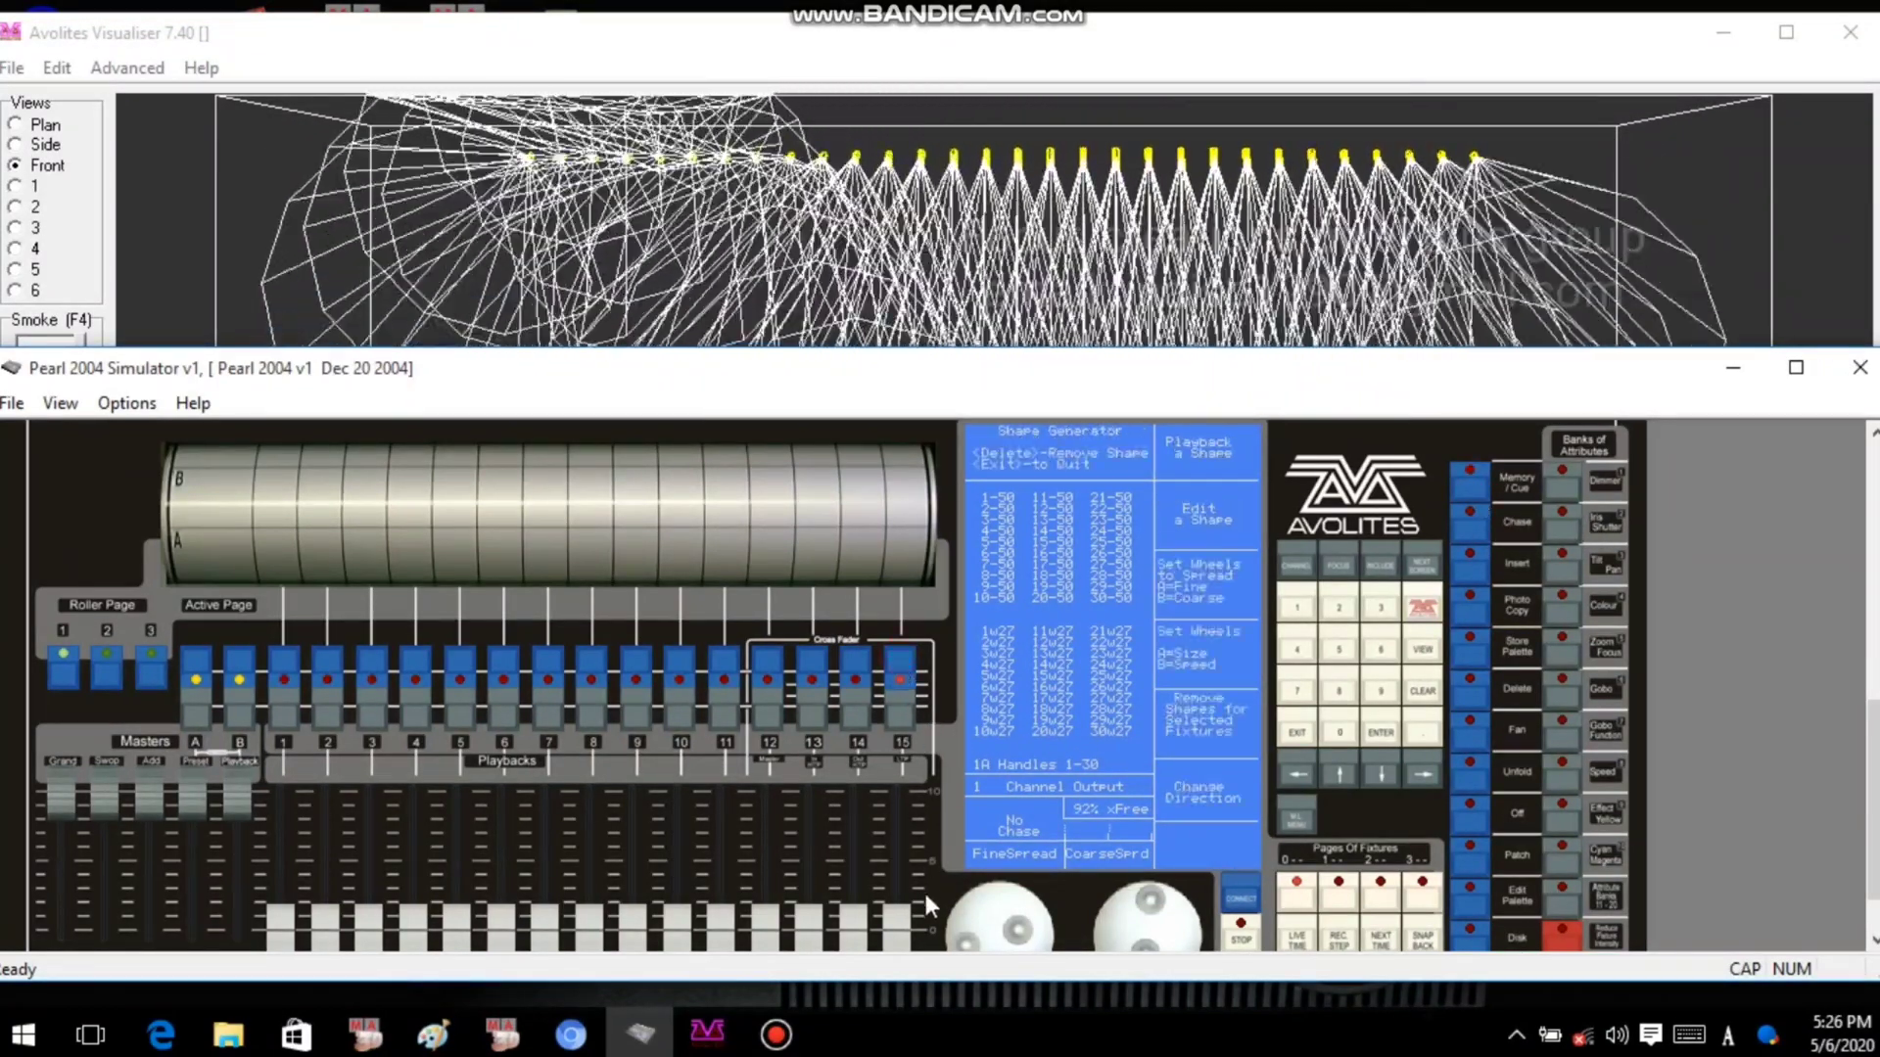
{"action": "left_click", "coordinate": [1297, 732]}
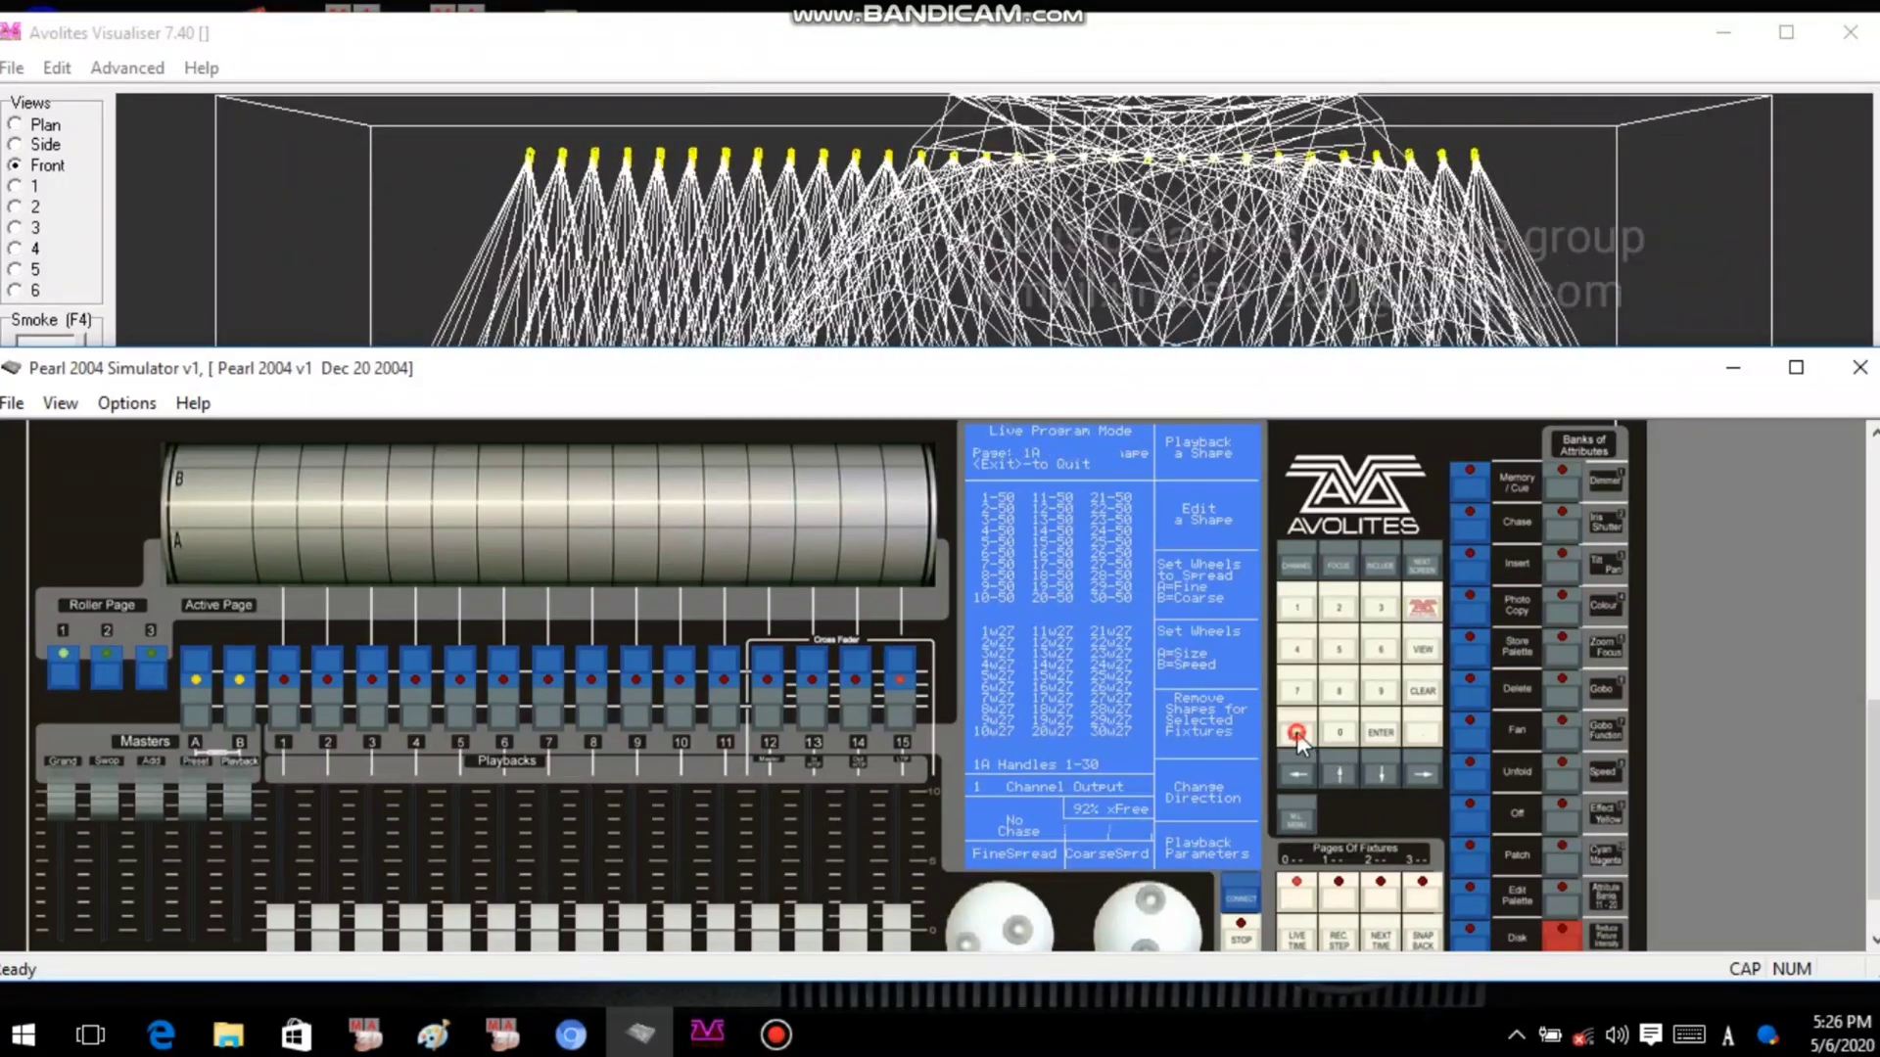
{"action": "left_click", "coordinate": [1424, 691]}
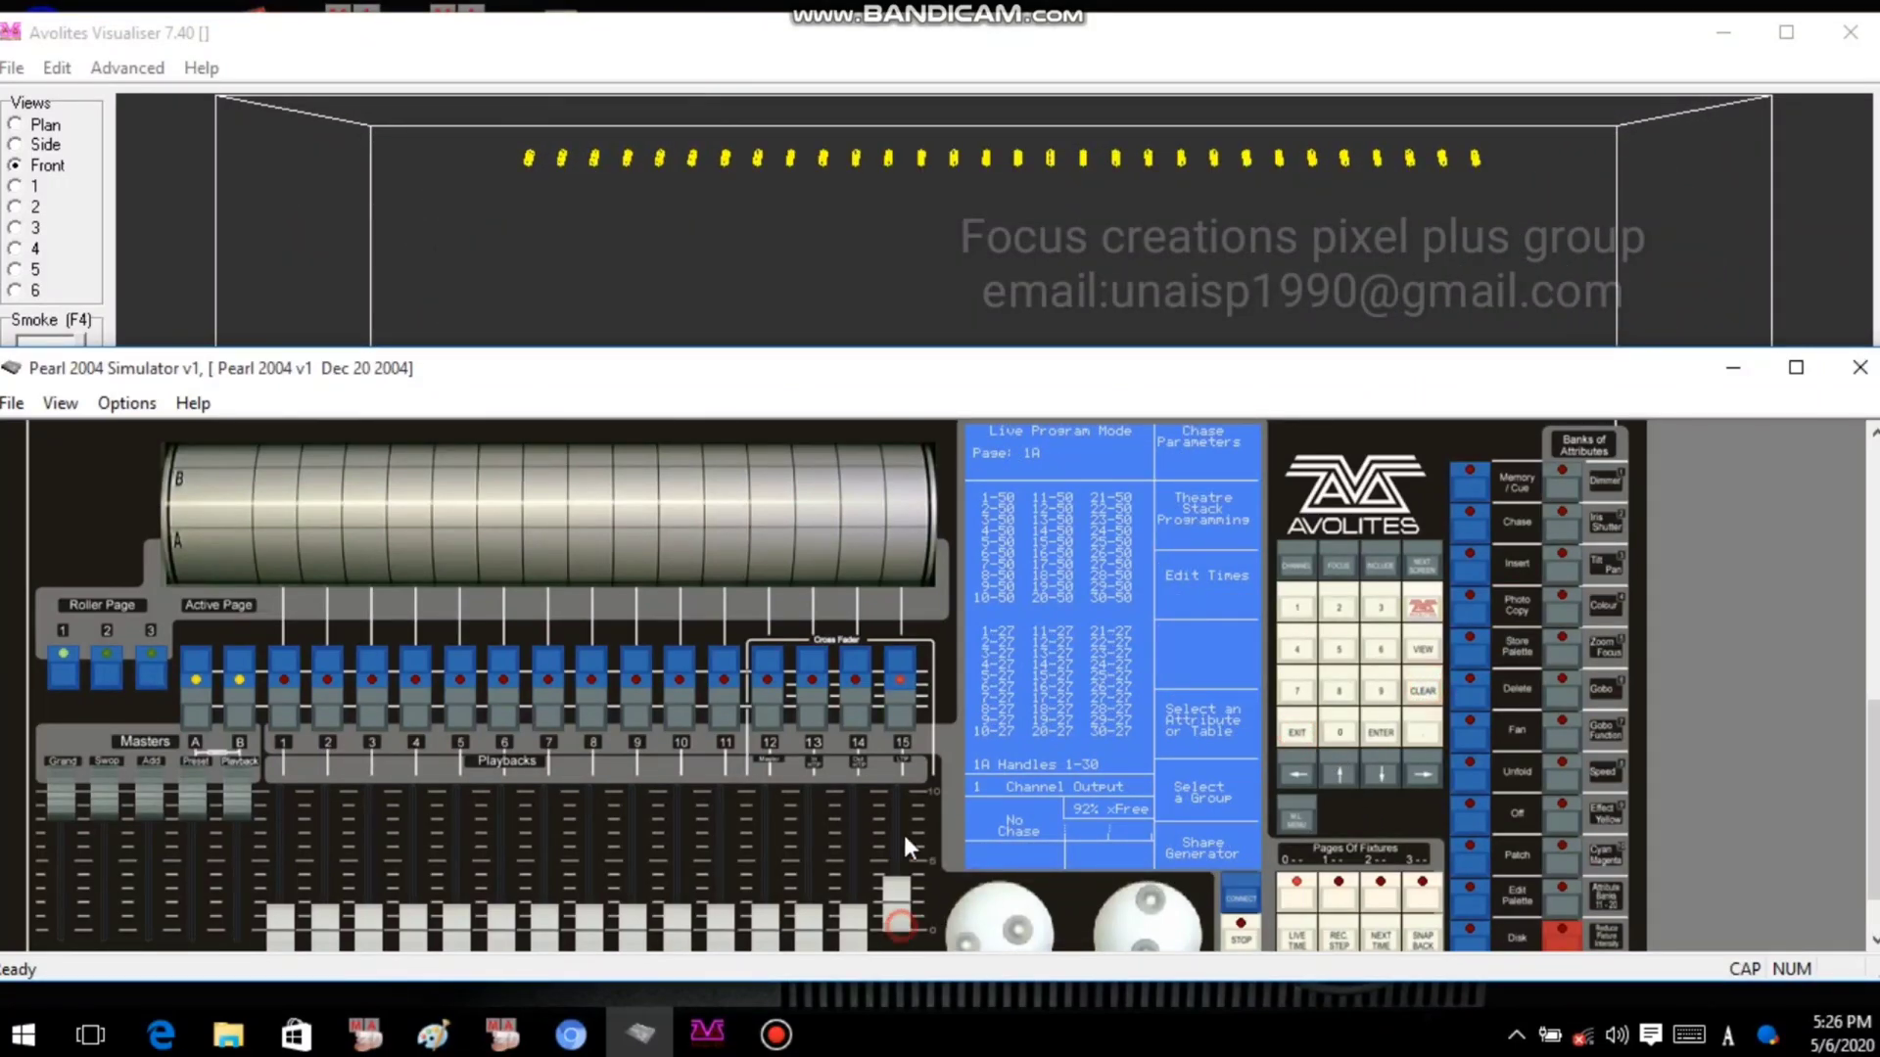
Raise playback fader 15 to full for animated beams, then switch to Chrome.
{"action": "left_click_drag", "start_coordinate": [903, 831], "coordinate": [919, 621]}
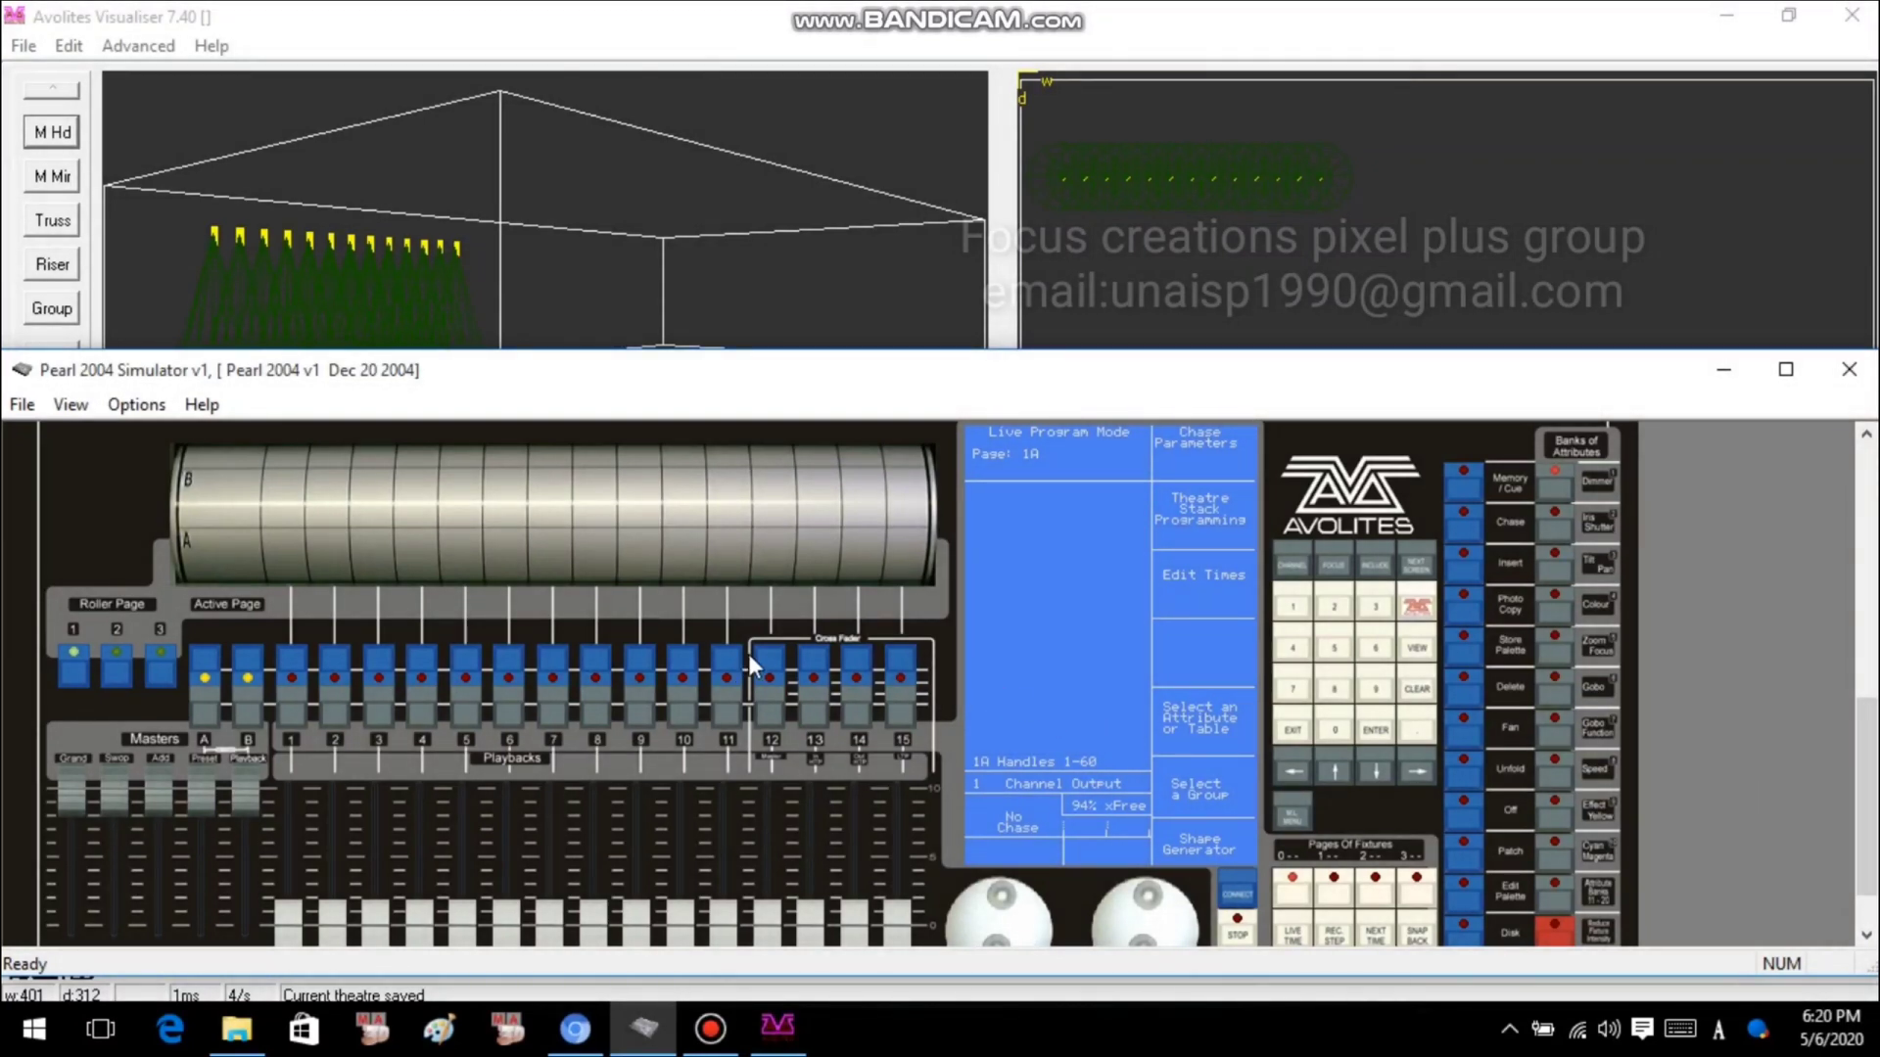
{"action": "left_click", "coordinate": [575, 1026]}
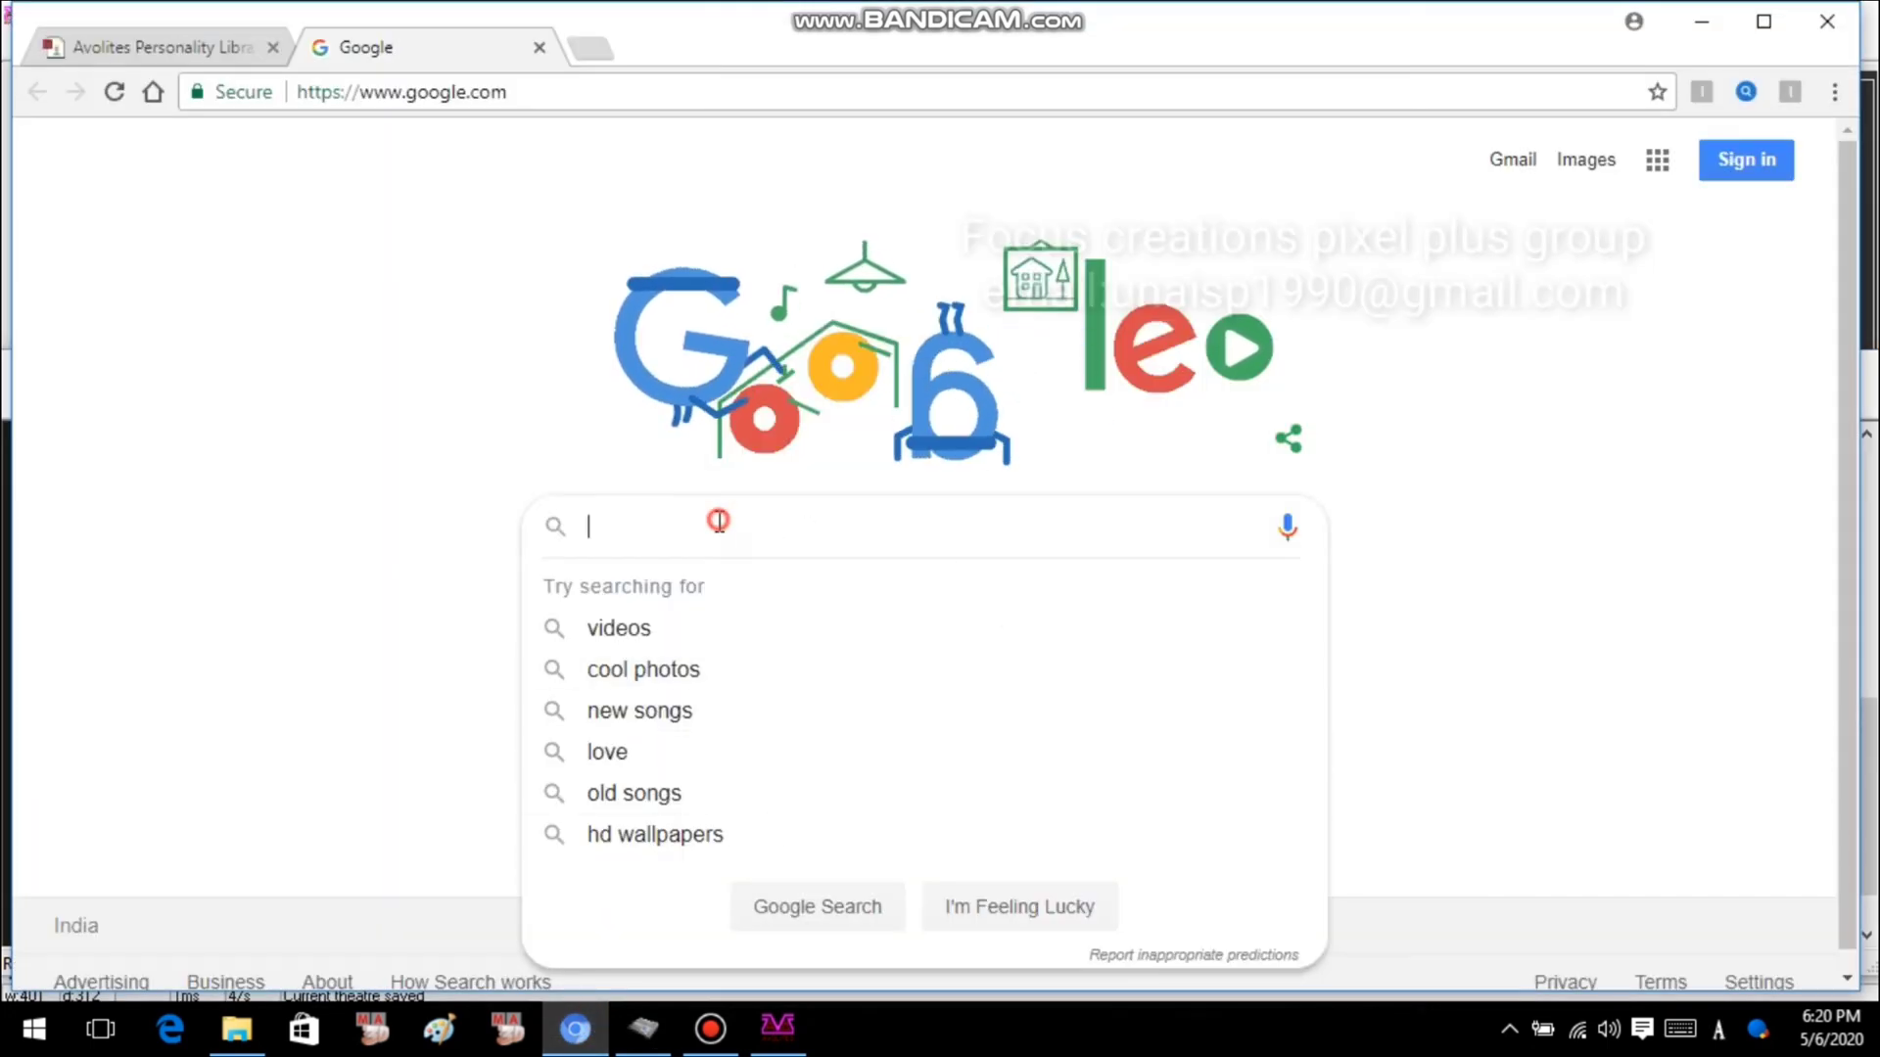
Google 'avolites fixture library' and open the Avolites Personality Library result.
{"action": "type", "text": "a"}
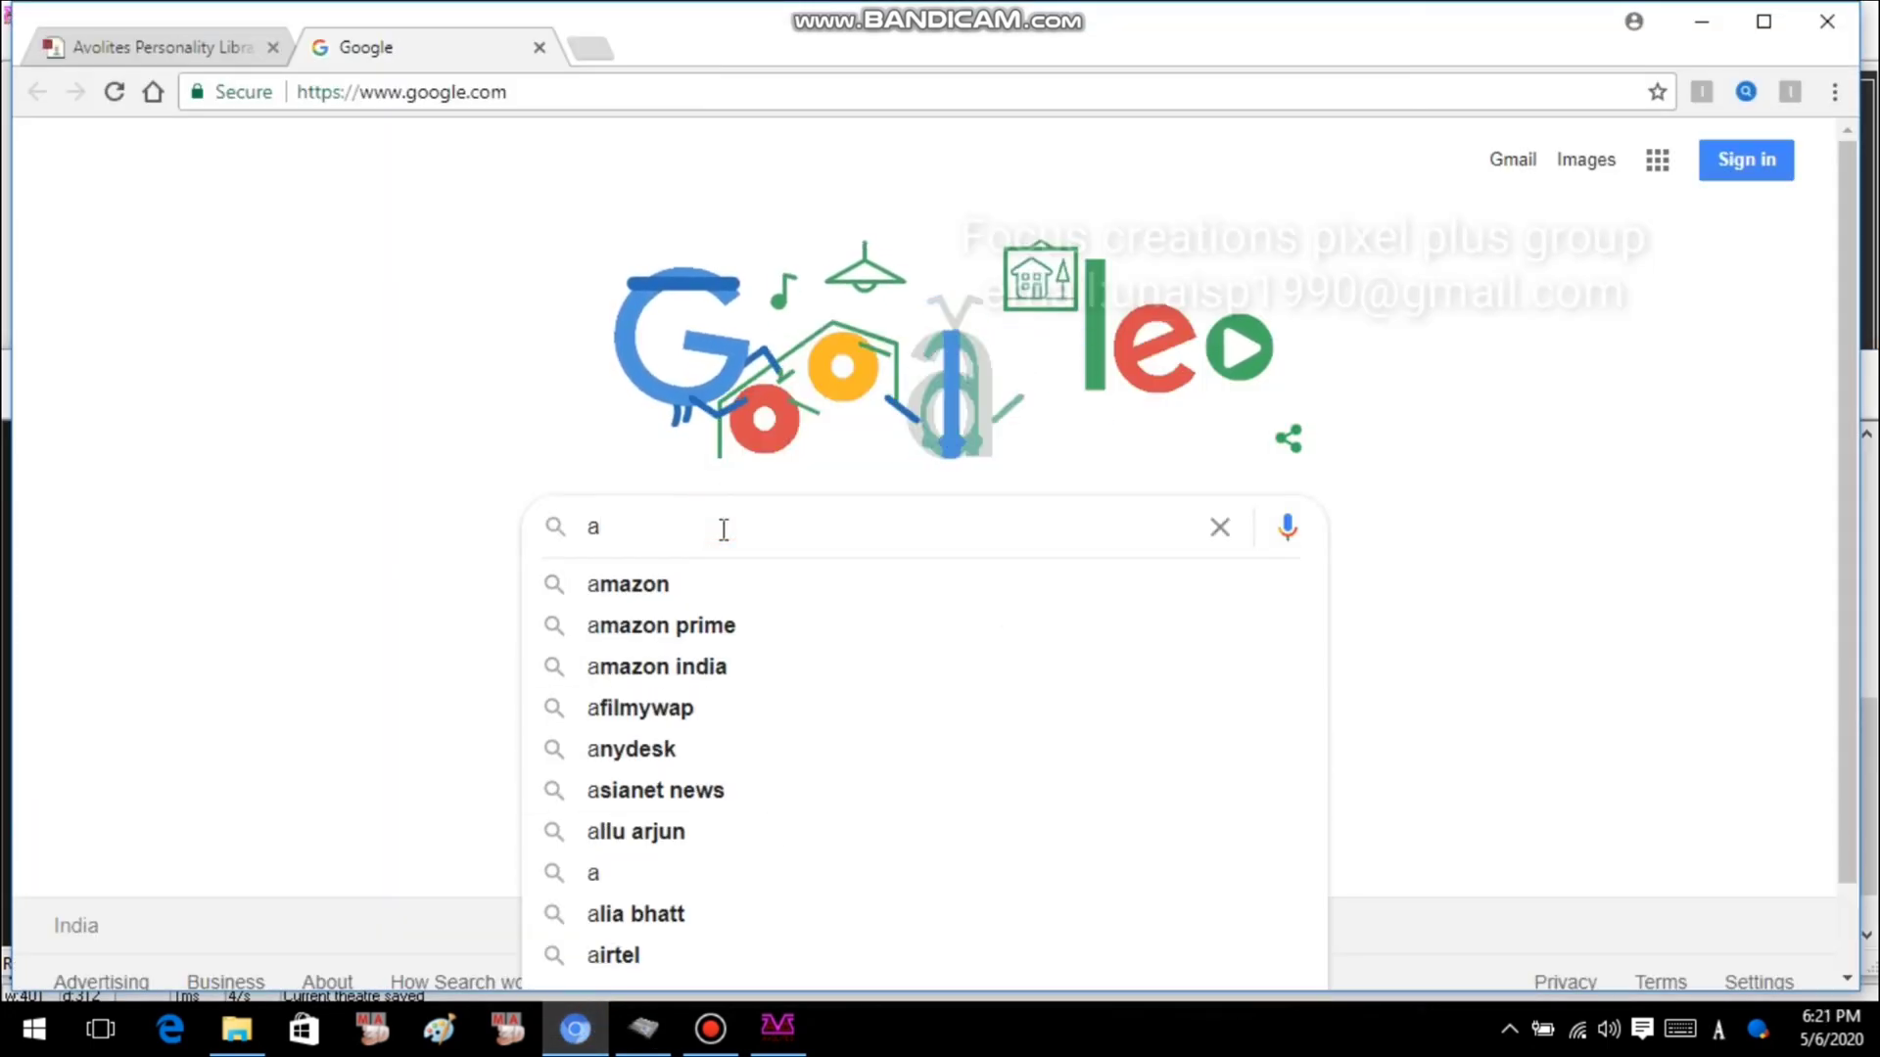
{"action": "type", "text": "voli"}
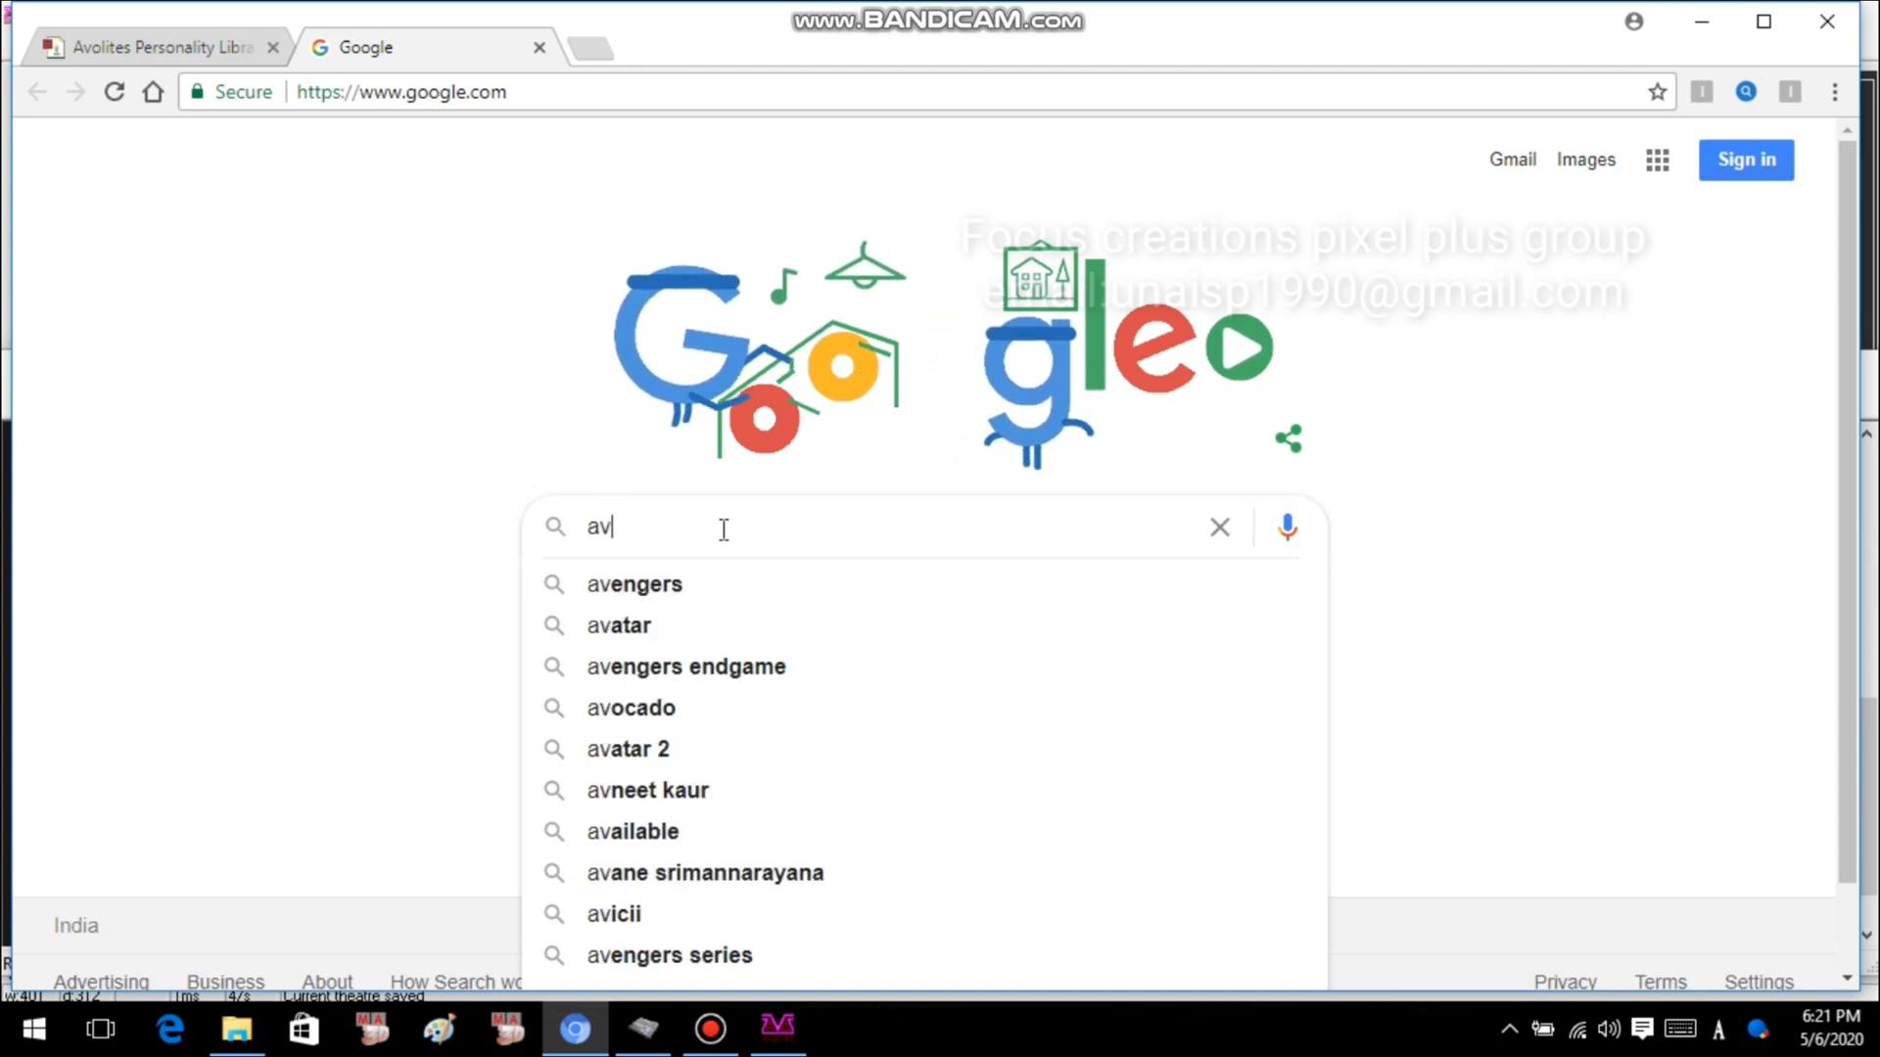
{"action": "type", "text": "te"}
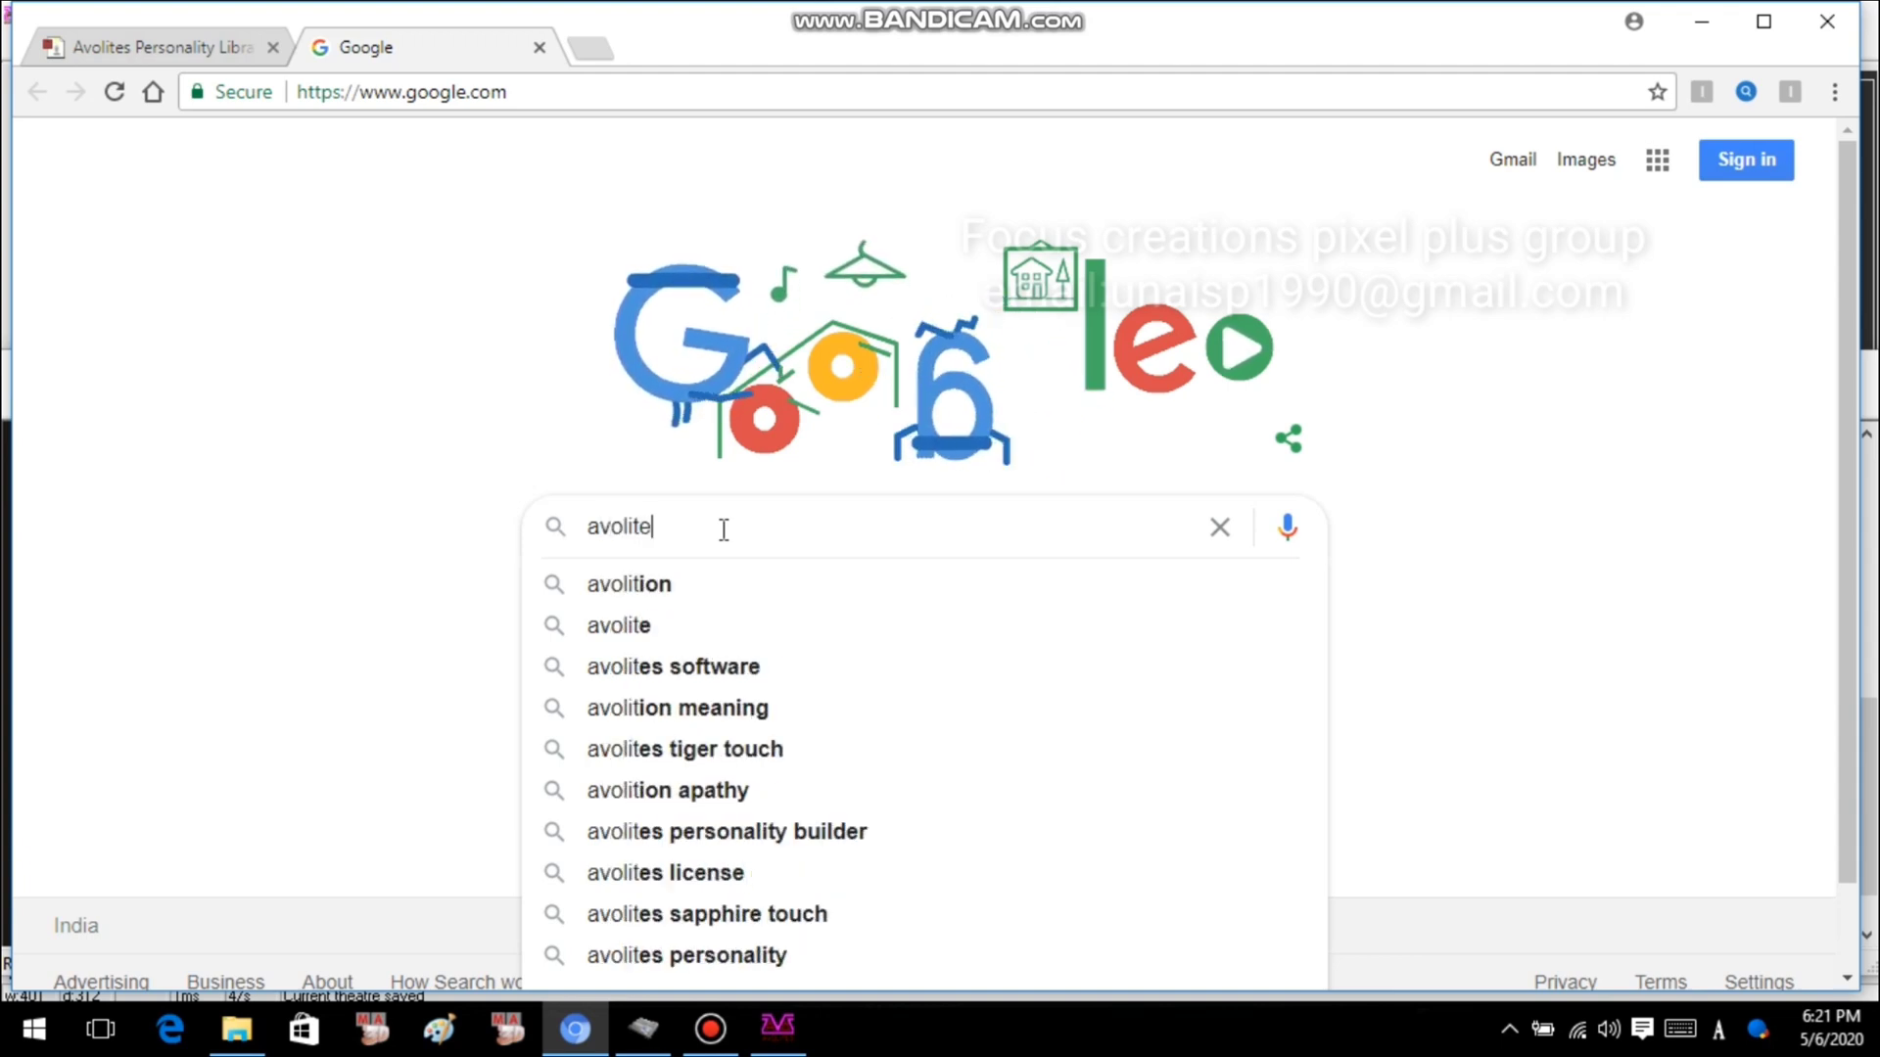
{"action": "type", "text": " fi"}
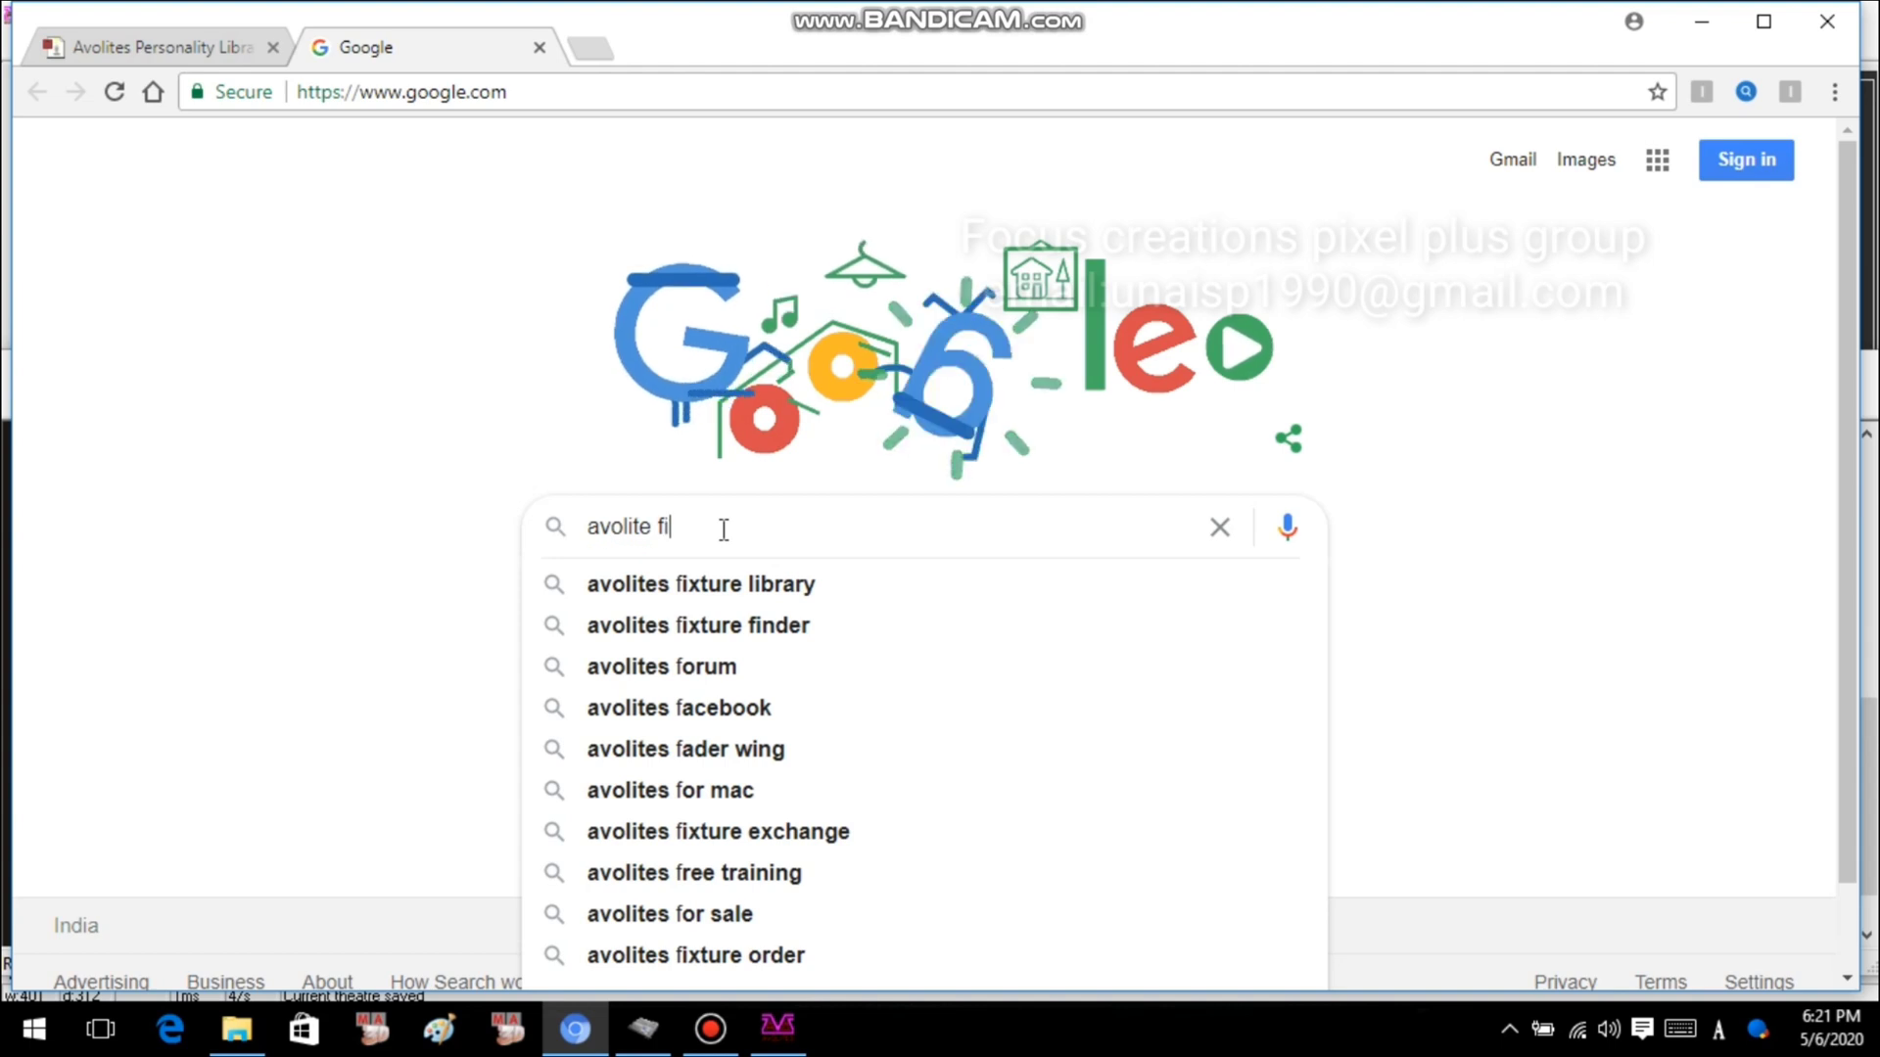
{"action": "left_click", "coordinate": [826, 594]}
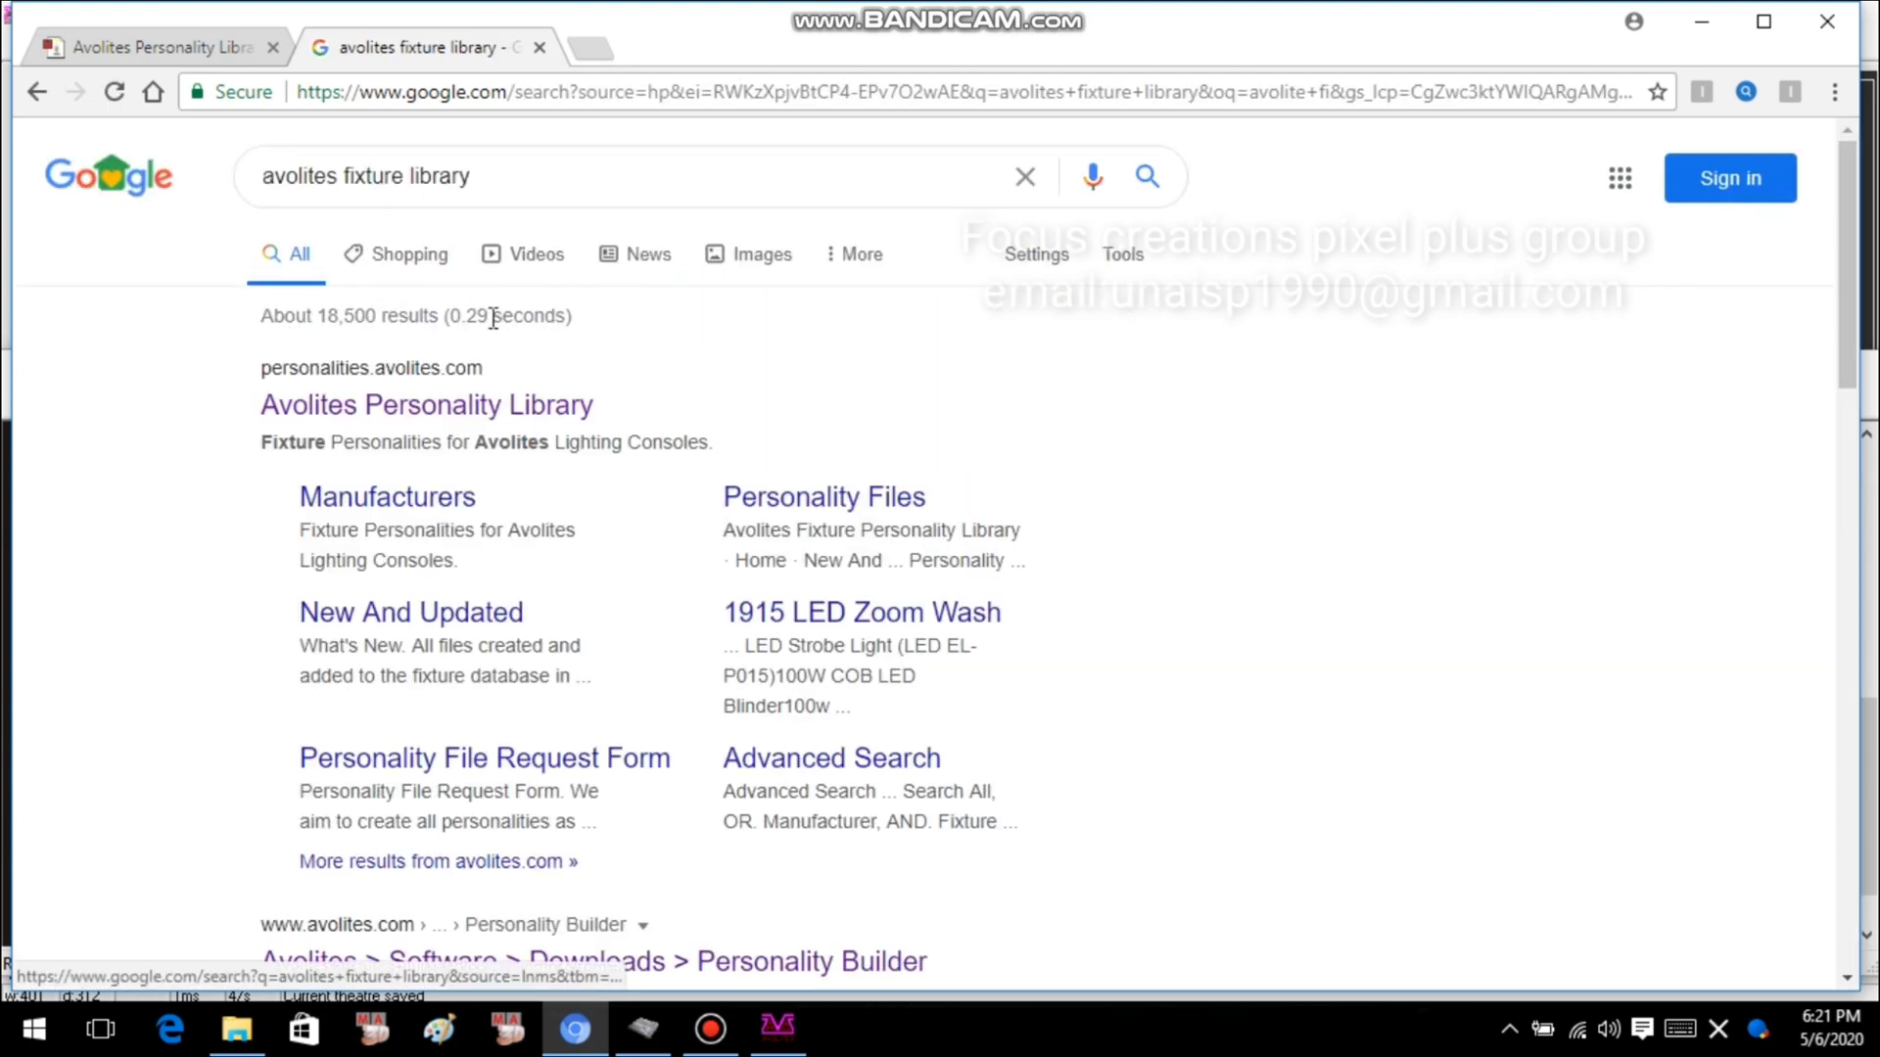
{"action": "left_click", "coordinate": [513, 419]}
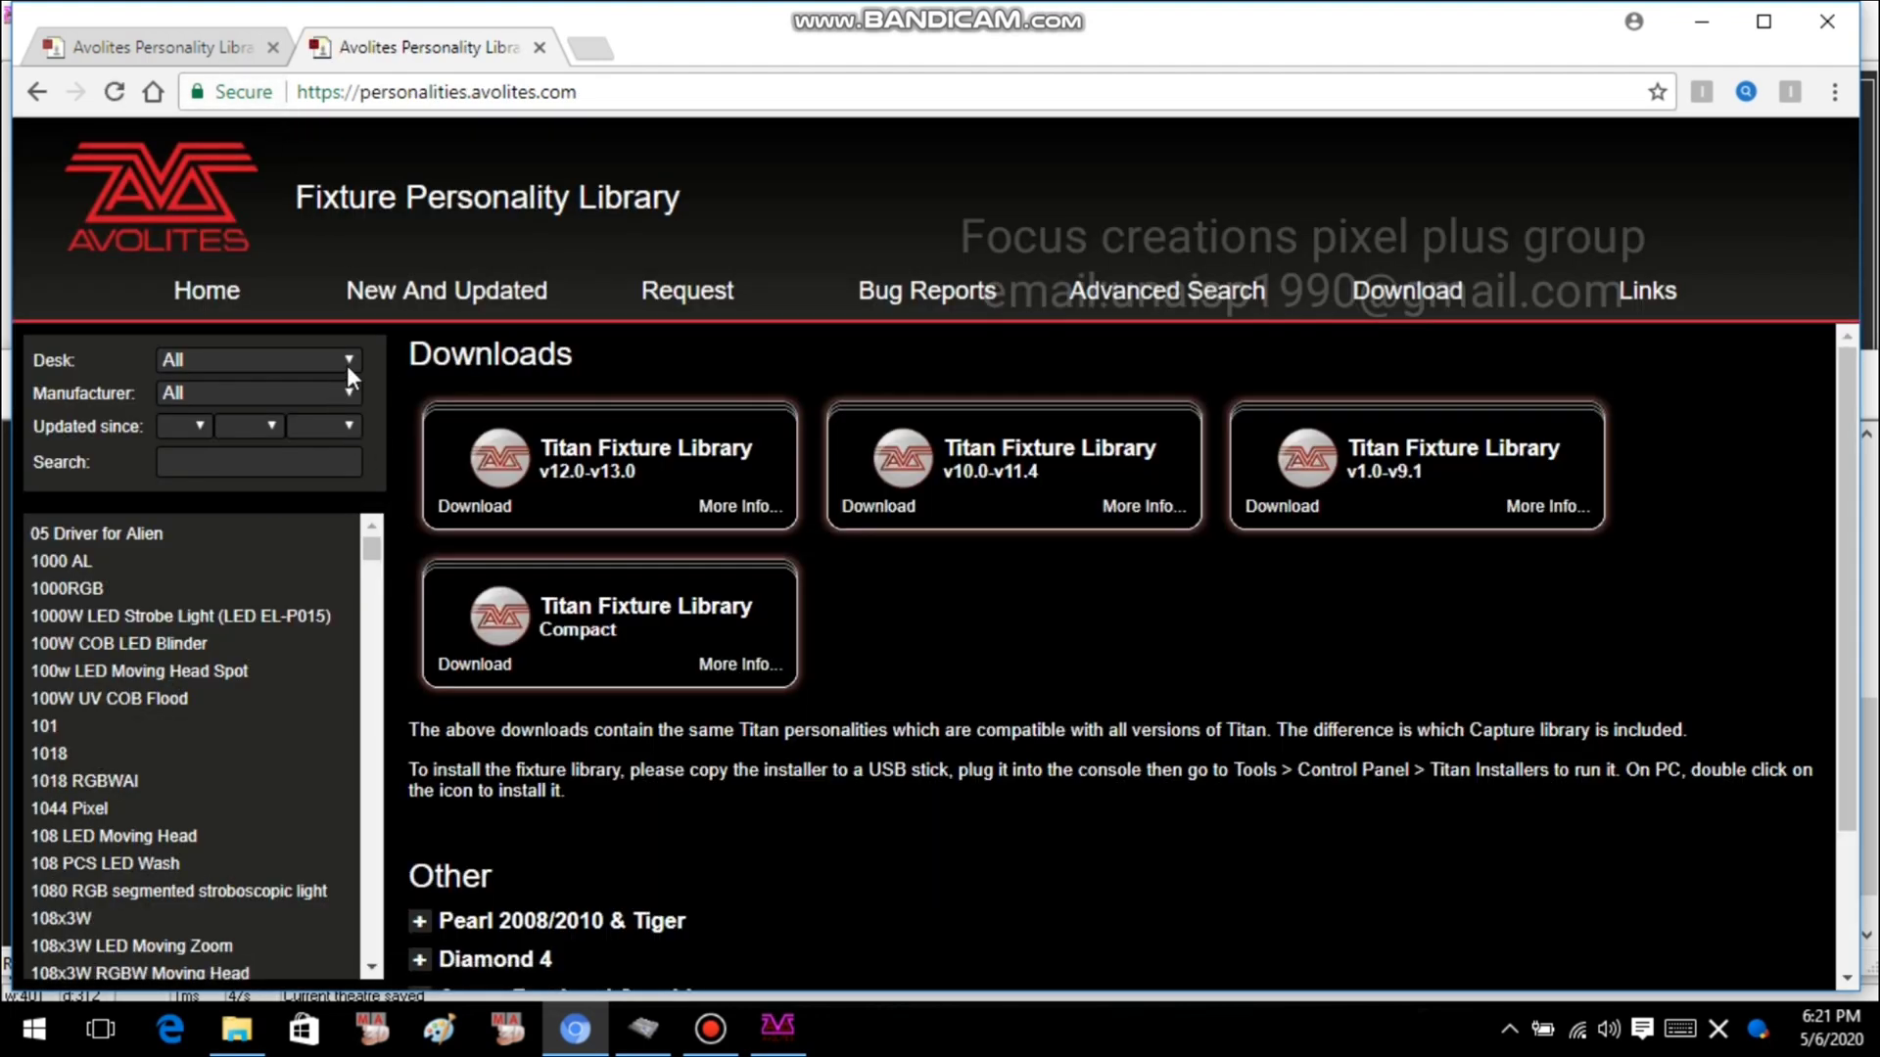
Filter the library's desk type to Pearl 2000/2004 (.R20) personalities.
{"action": "left_click", "coordinate": [349, 372]}
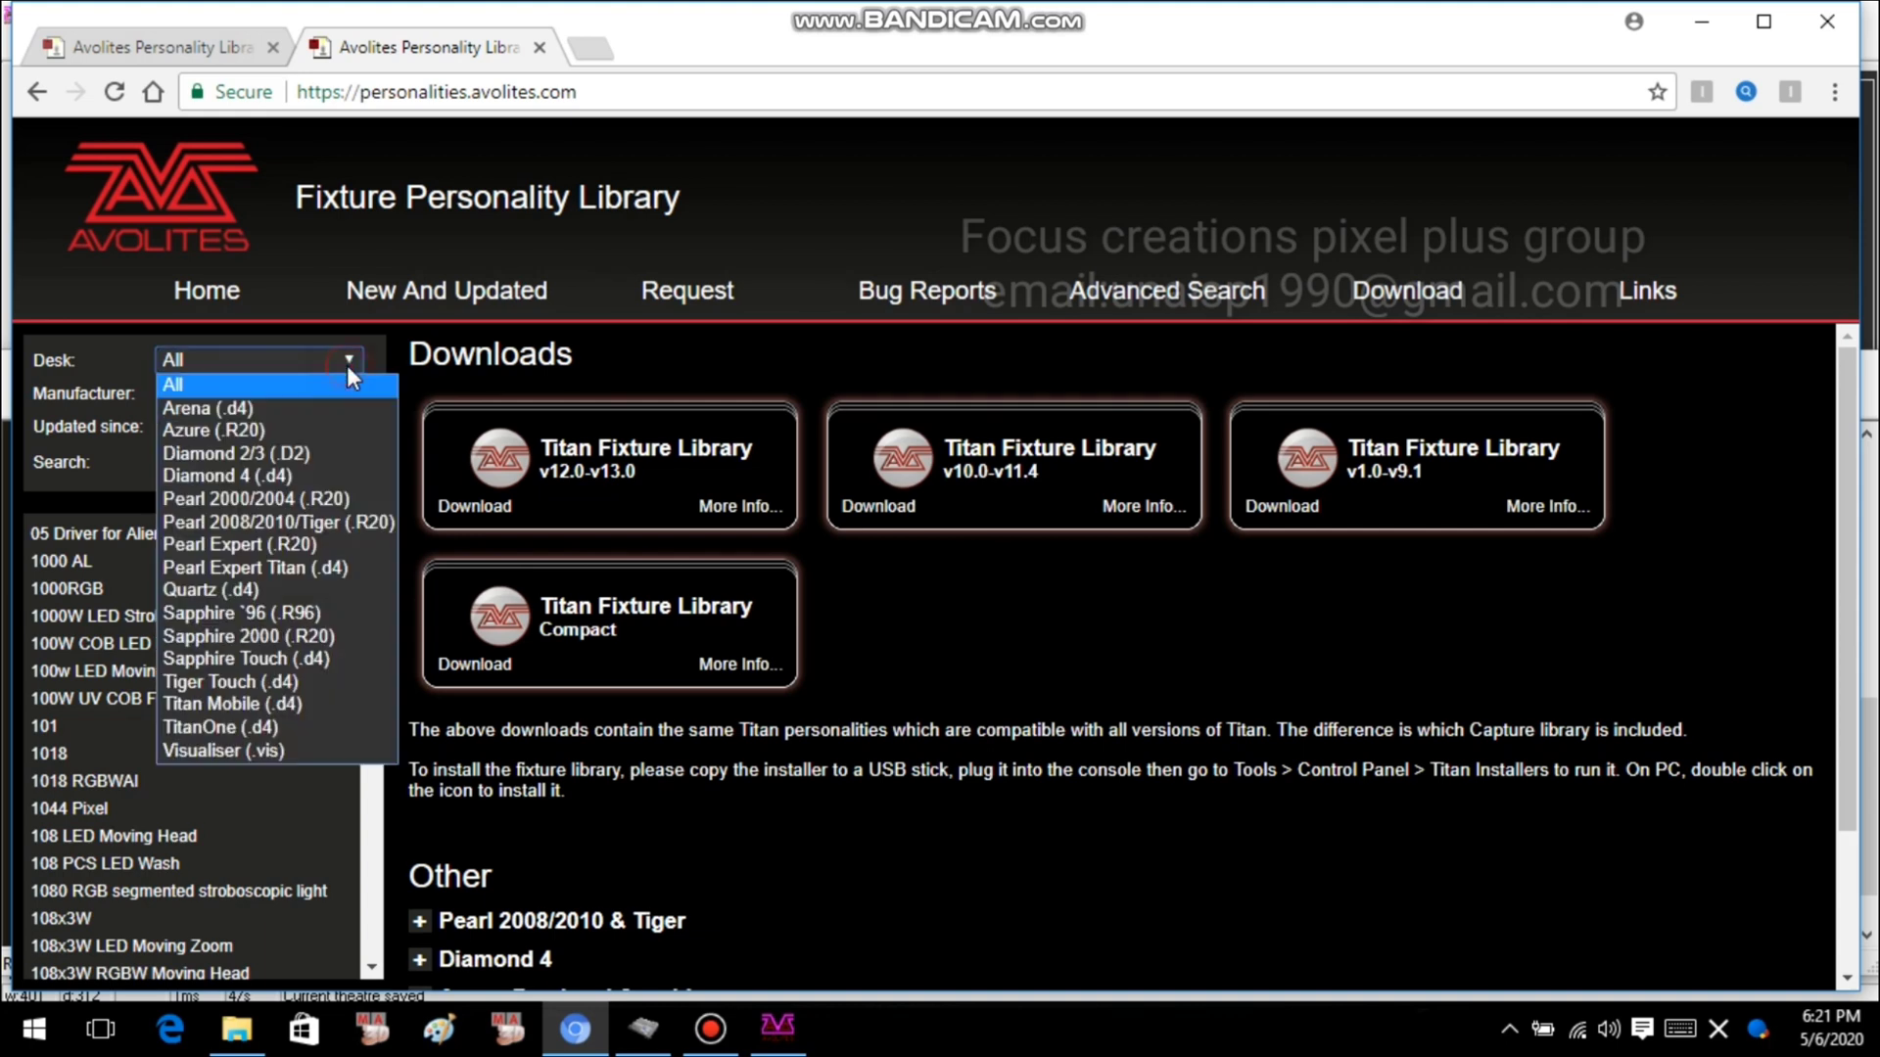
{"action": "left_click", "coordinate": [347, 498]}
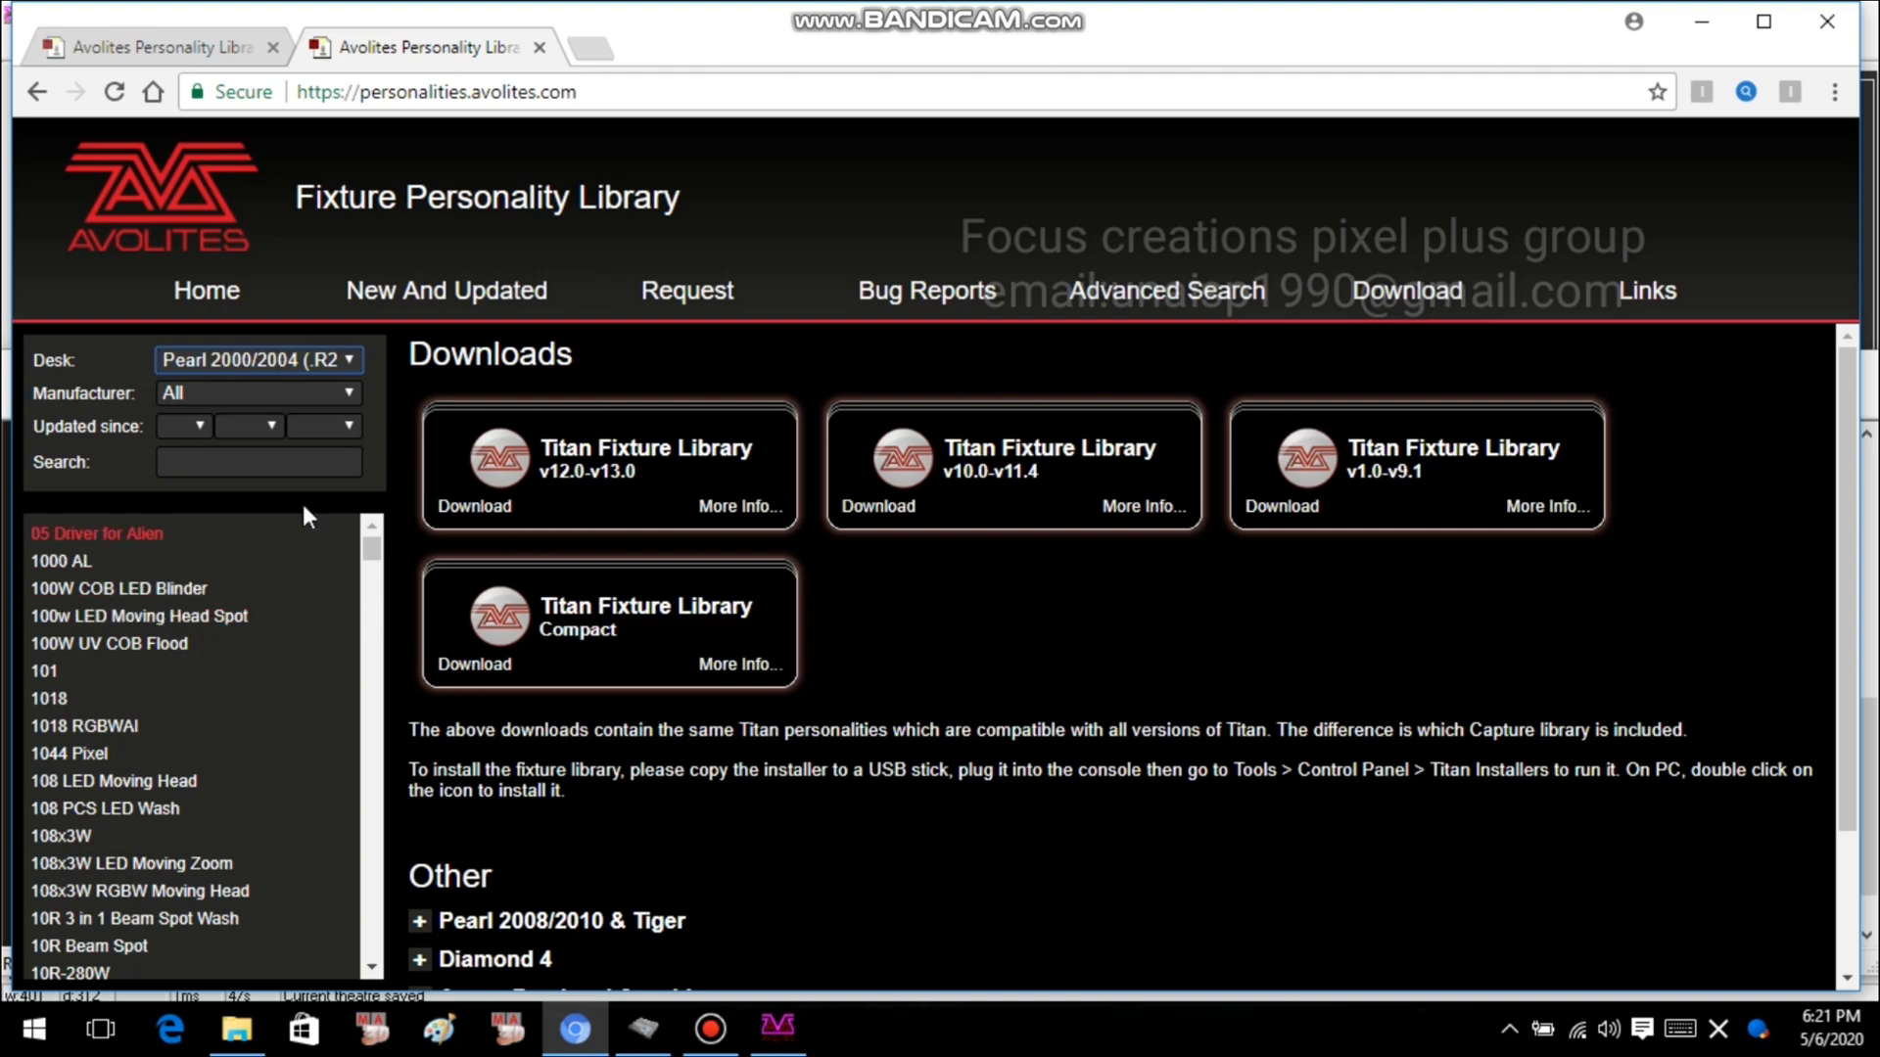
{"action": "scroll", "coordinate": [160, 646], "scroll_direction": "down", "scroll_amount": 15}
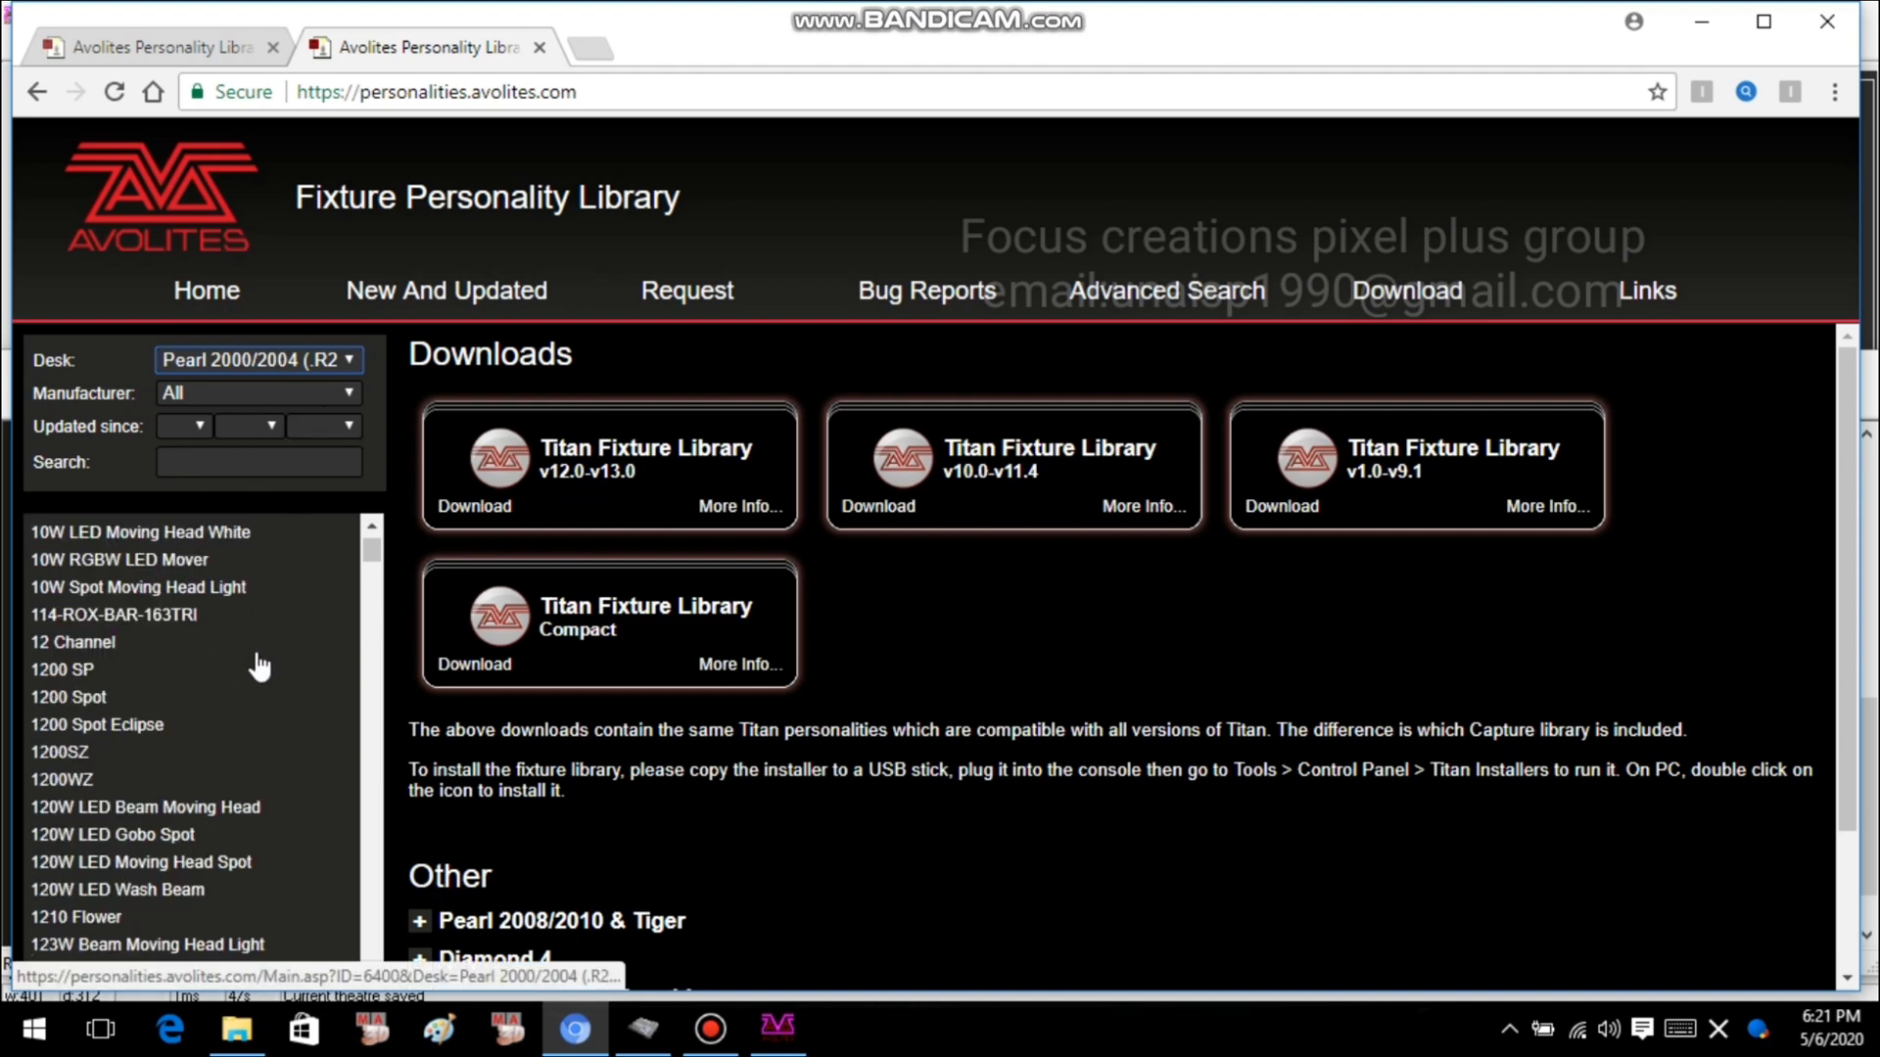
{"action": "scroll", "coordinate": [257, 676], "scroll_direction": "down", "scroll_amount": 5}
{"action": "scroll", "coordinate": [269, 607], "scroll_direction": "up", "scroll_amount": 3}
Set the manufacturer filter to Clay Paky.
{"action": "left_click", "coordinate": [348, 393]}
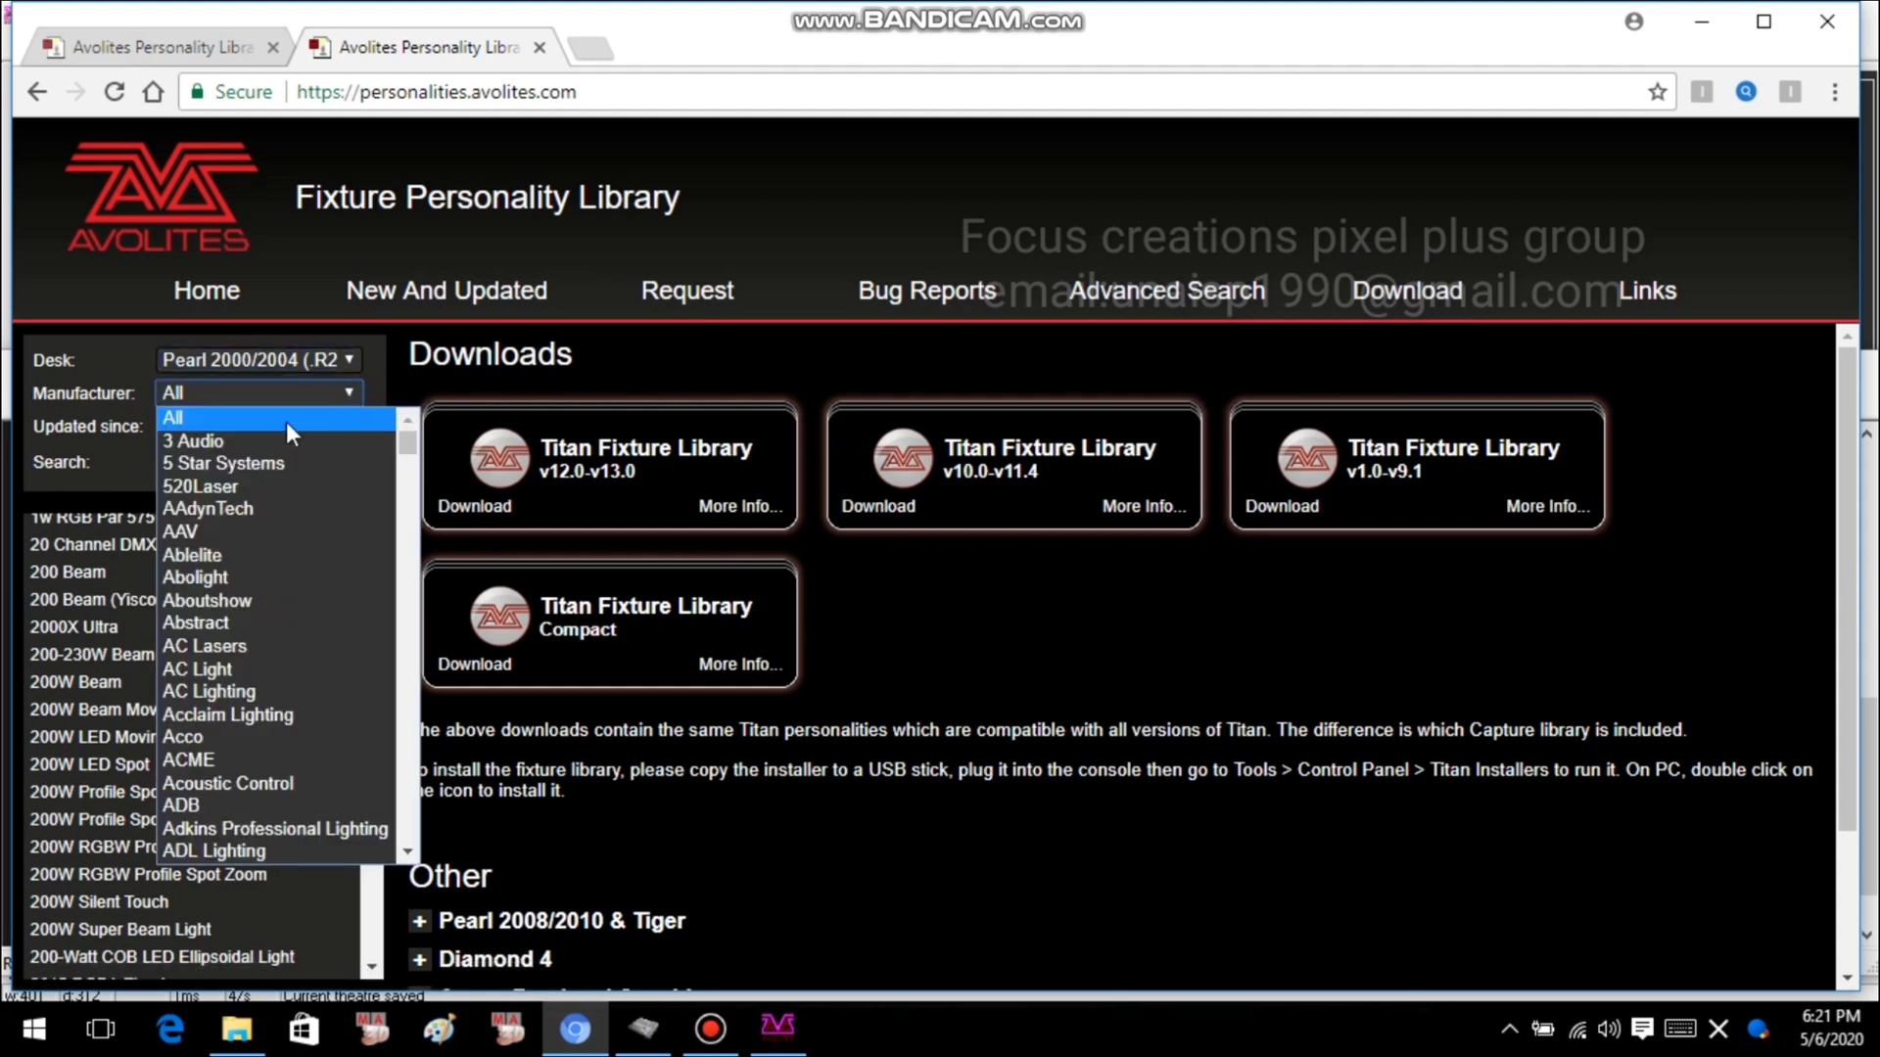
{"action": "scroll", "coordinate": [284, 670], "scroll_direction": "down", "scroll_amount": 10}
{"action": "scroll", "coordinate": [259, 580], "scroll_direction": "up", "scroll_amount": 1}
{"action": "scroll", "coordinate": [250, 596], "scroll_direction": "up", "scroll_amount": 2}
{"action": "scroll", "coordinate": [248, 607], "scroll_direction": "down", "scroll_amount": 9}
{"action": "scroll", "coordinate": [248, 603], "scroll_direction": "down", "scroll_amount": 10}
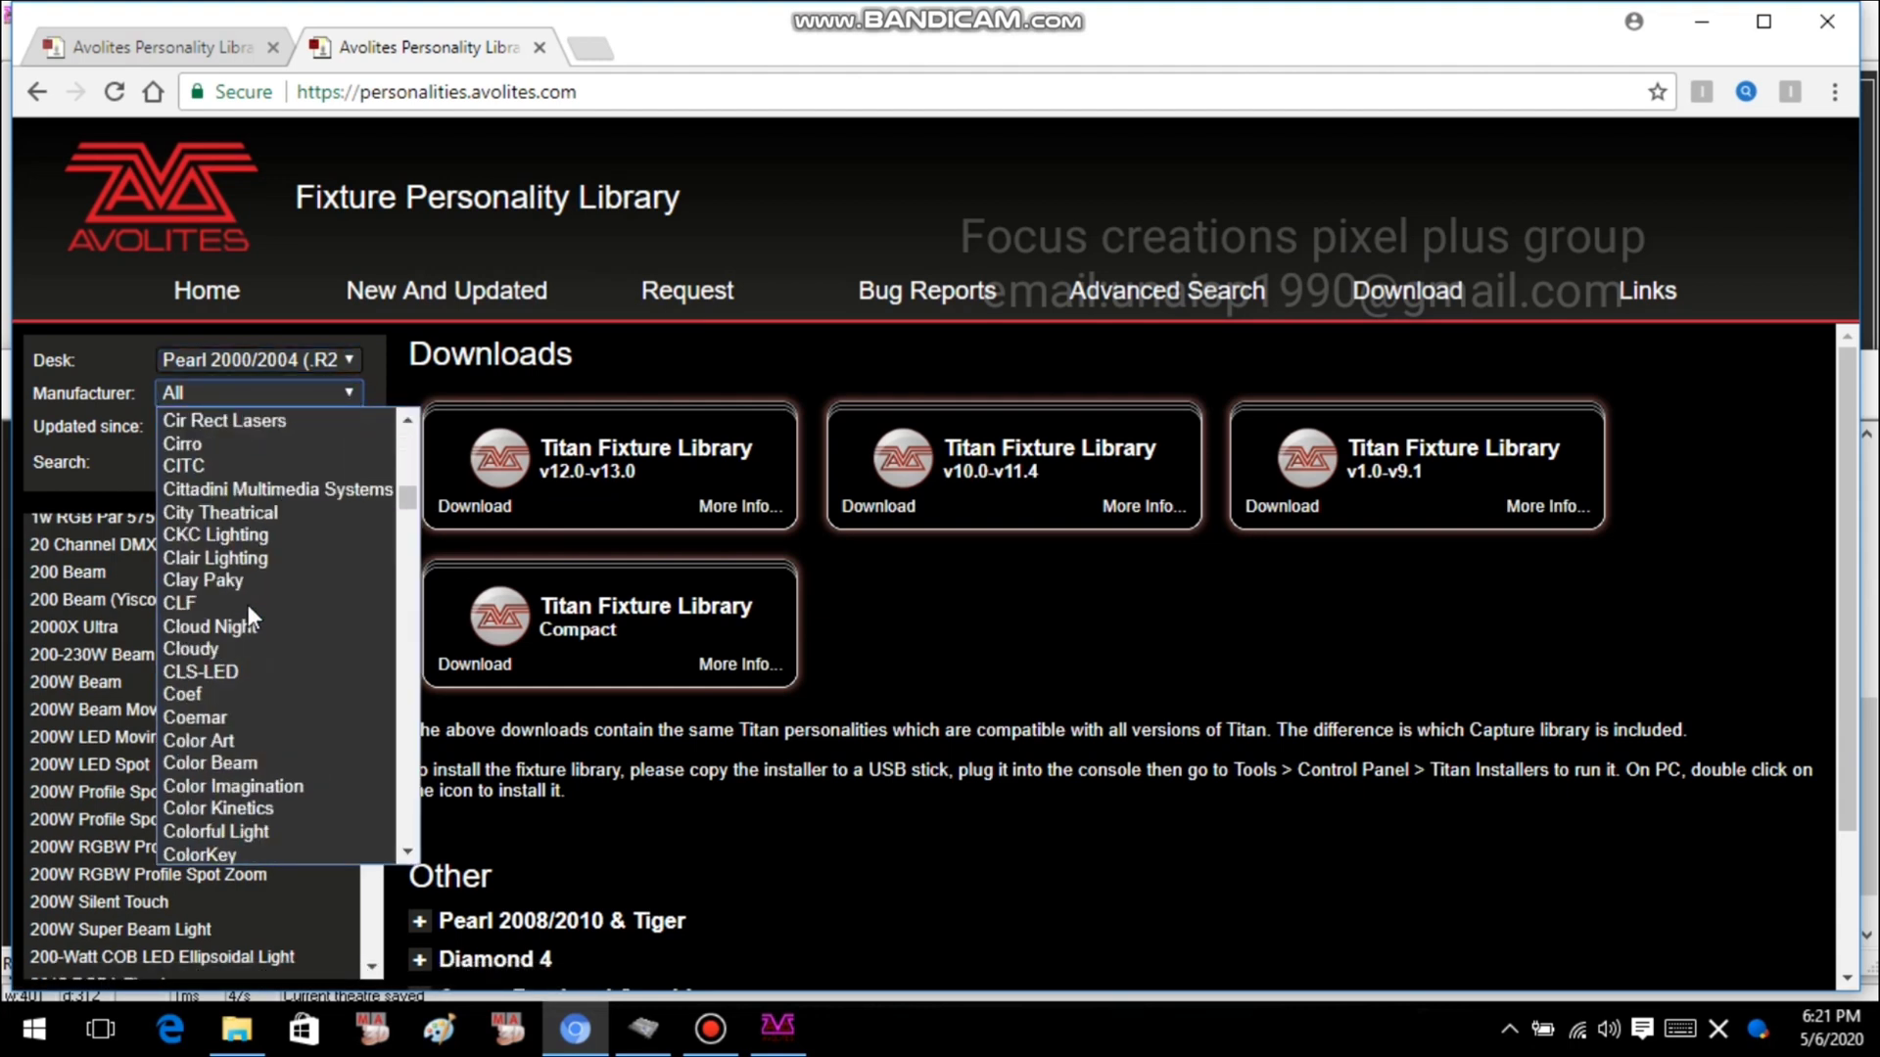
{"action": "scroll", "coordinate": [248, 603], "scroll_direction": "up", "scroll_amount": 4}
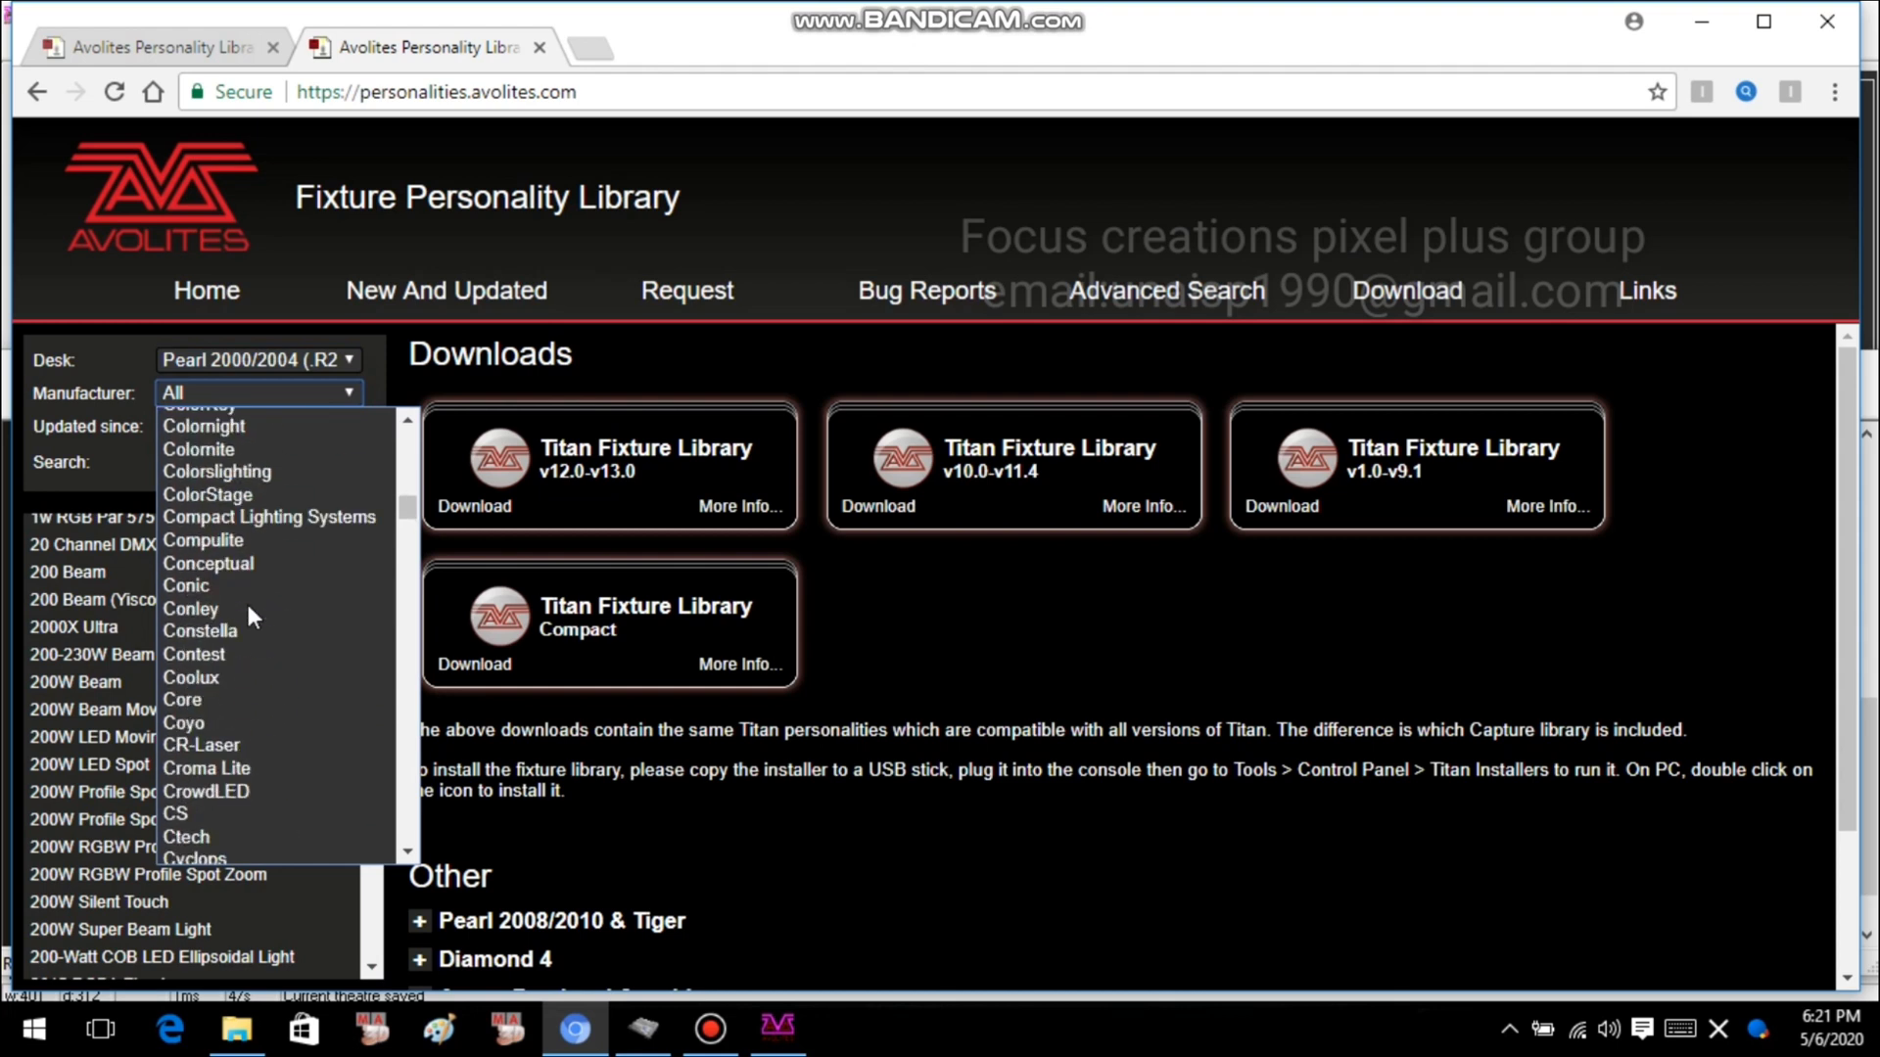
{"action": "scroll", "coordinate": [248, 609], "scroll_direction": "down", "scroll_amount": 4}
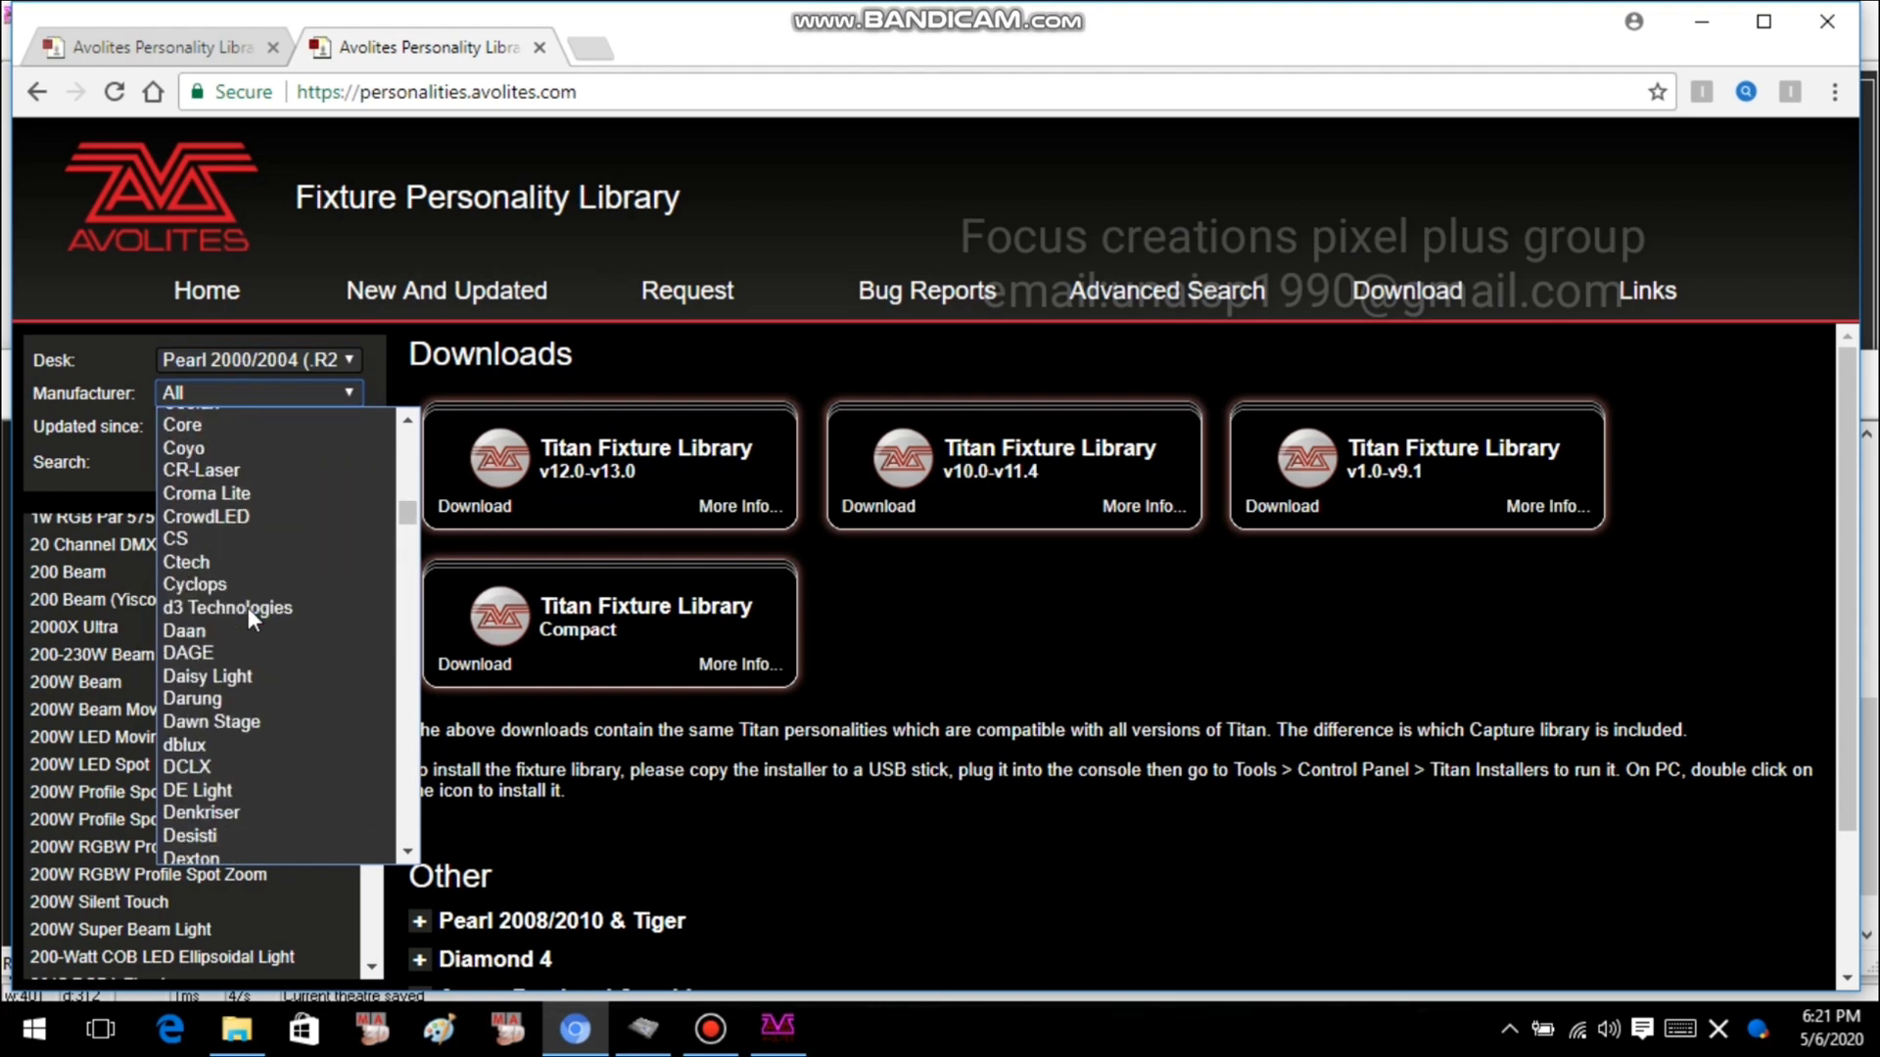
{"action": "scroll", "coordinate": [249, 607], "scroll_direction": "up", "scroll_amount": 7}
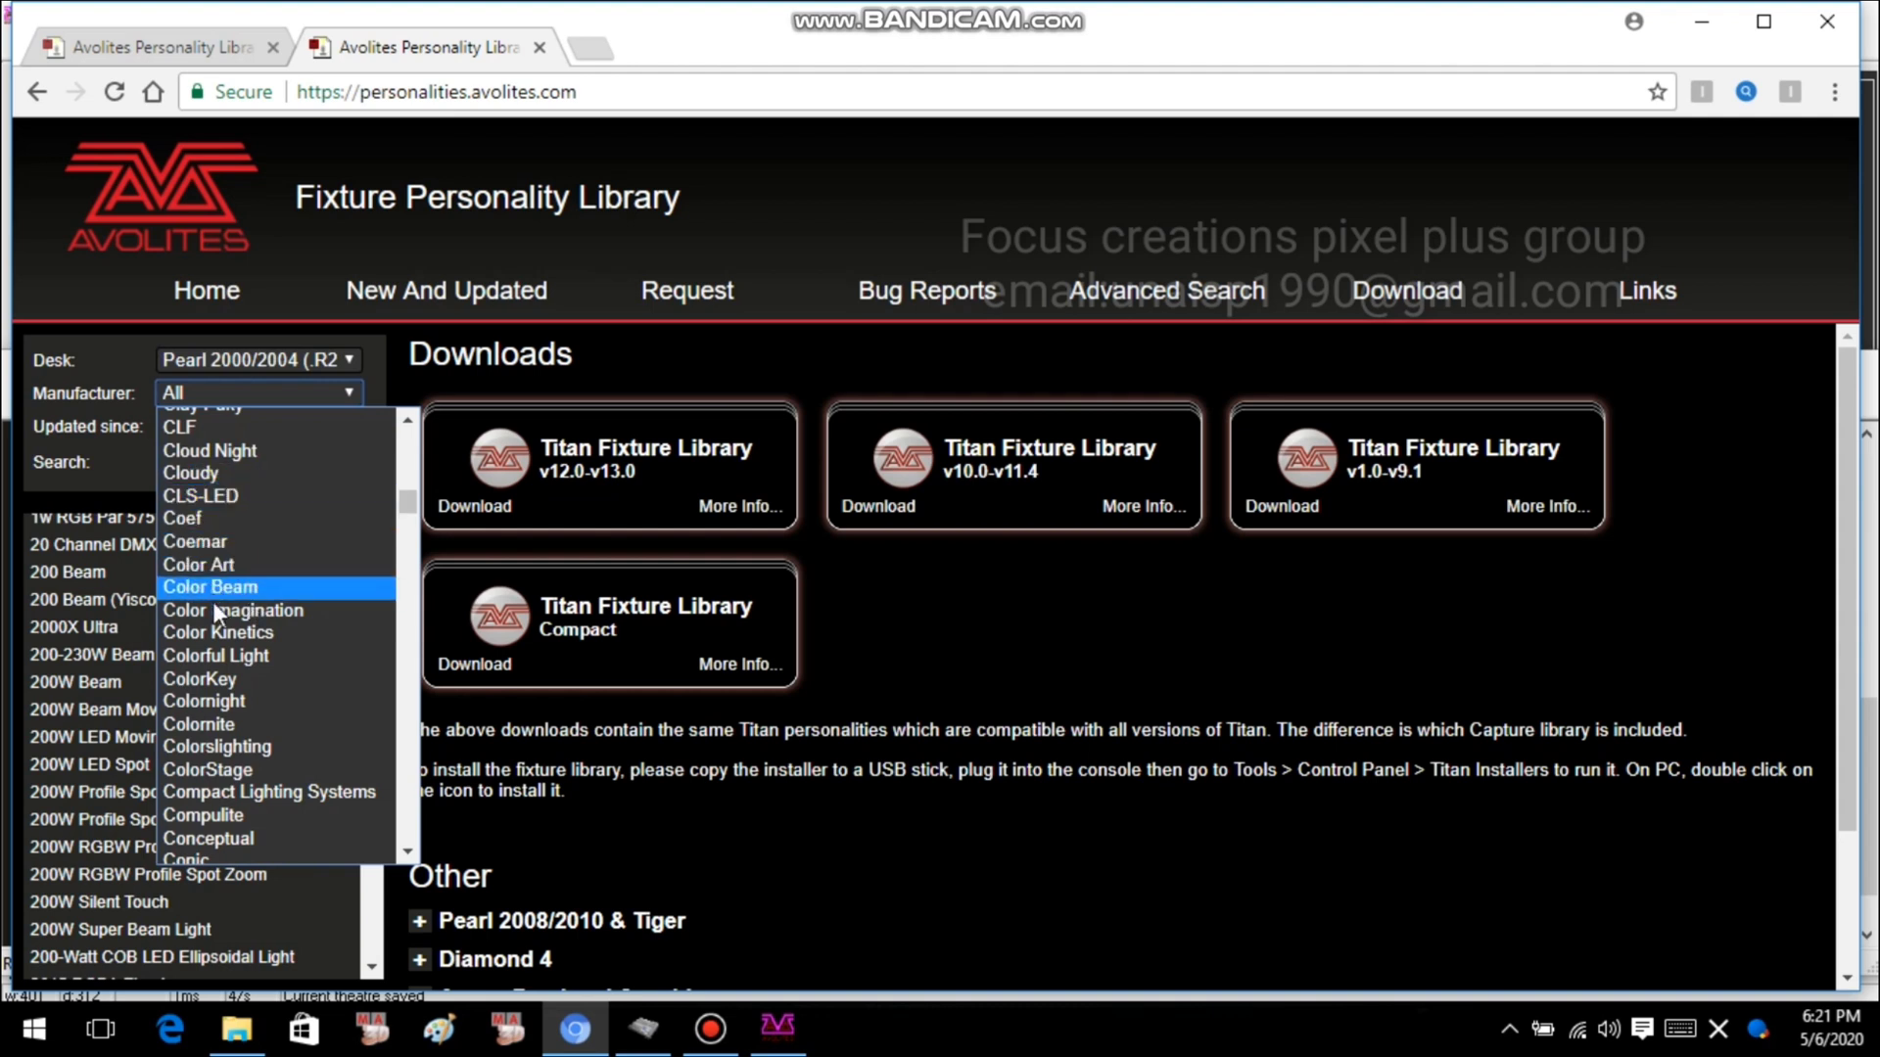
{"action": "scroll", "coordinate": [207, 636], "scroll_direction": "down", "scroll_amount": 4}
{"action": "scroll", "coordinate": [213, 609], "scroll_direction": "down", "scroll_amount": 7}
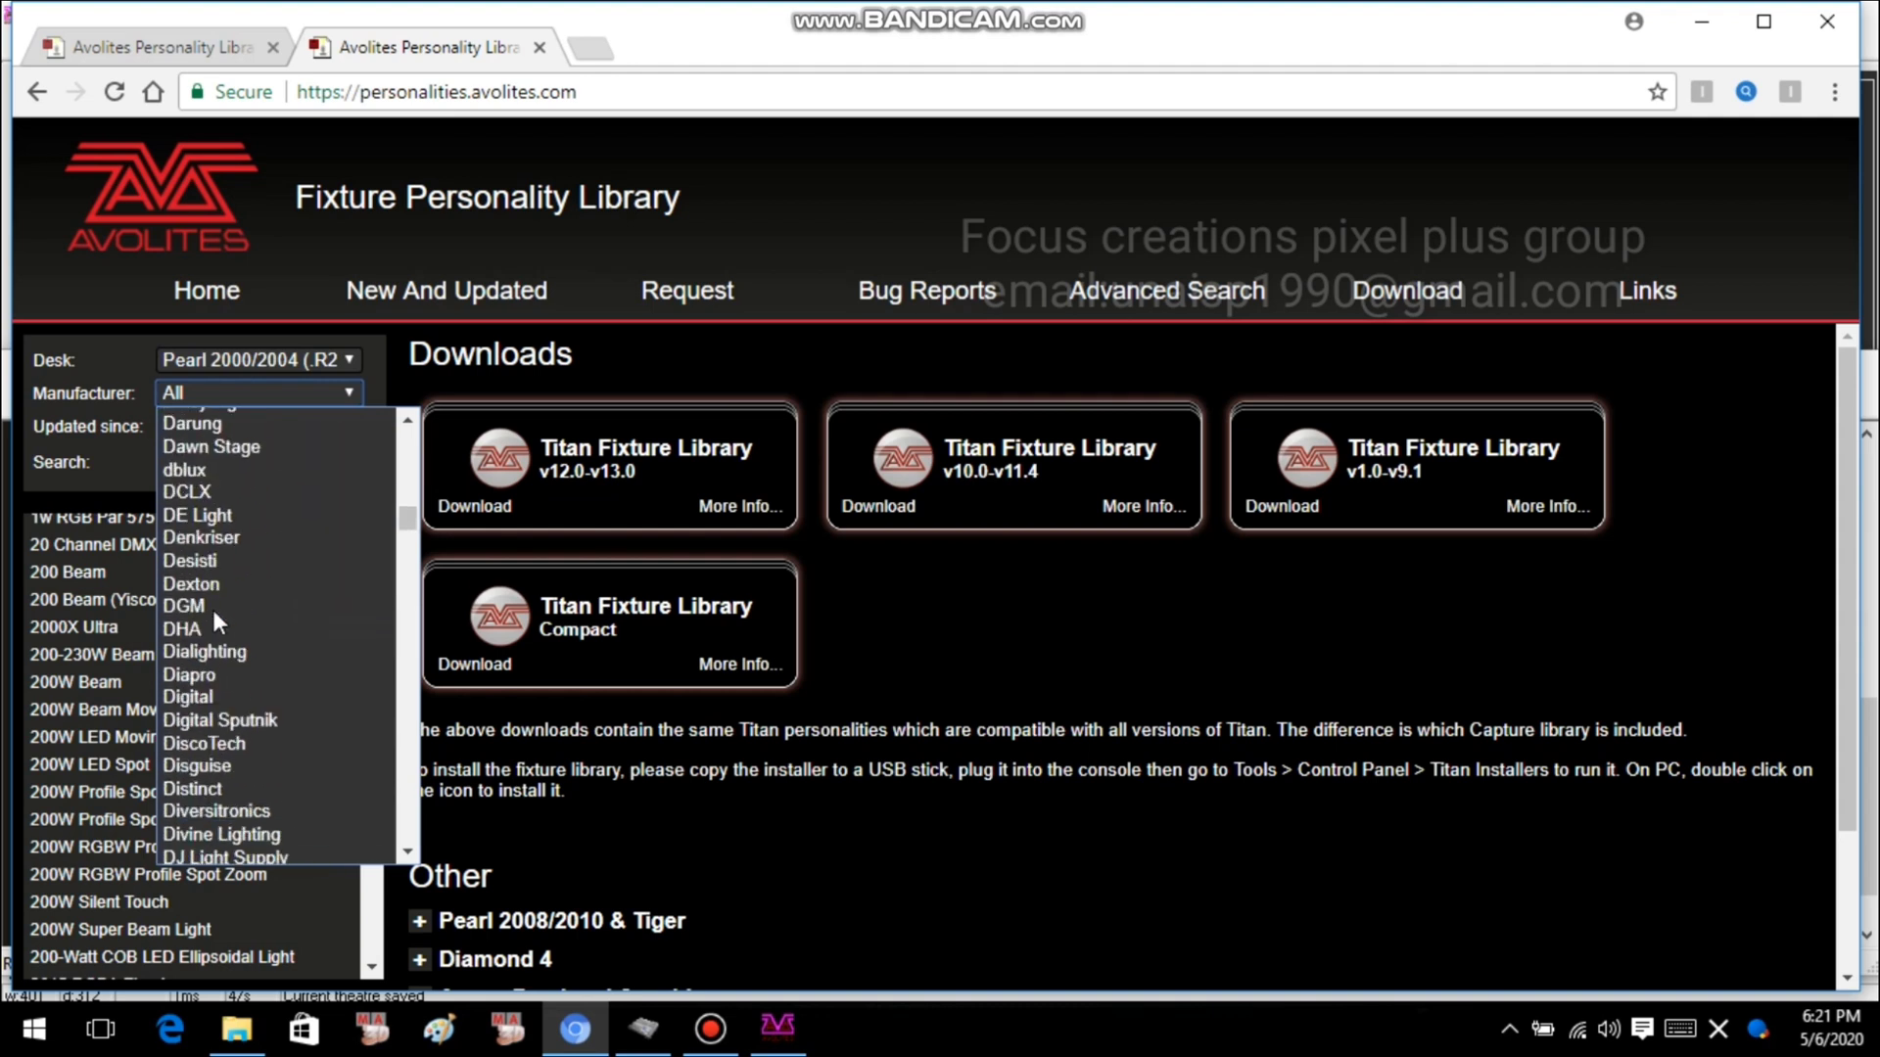
{"action": "scroll", "coordinate": [226, 584], "scroll_direction": "up", "scroll_amount": 7}
{"action": "scroll", "coordinate": [225, 584], "scroll_direction": "up", "scroll_amount": 9}
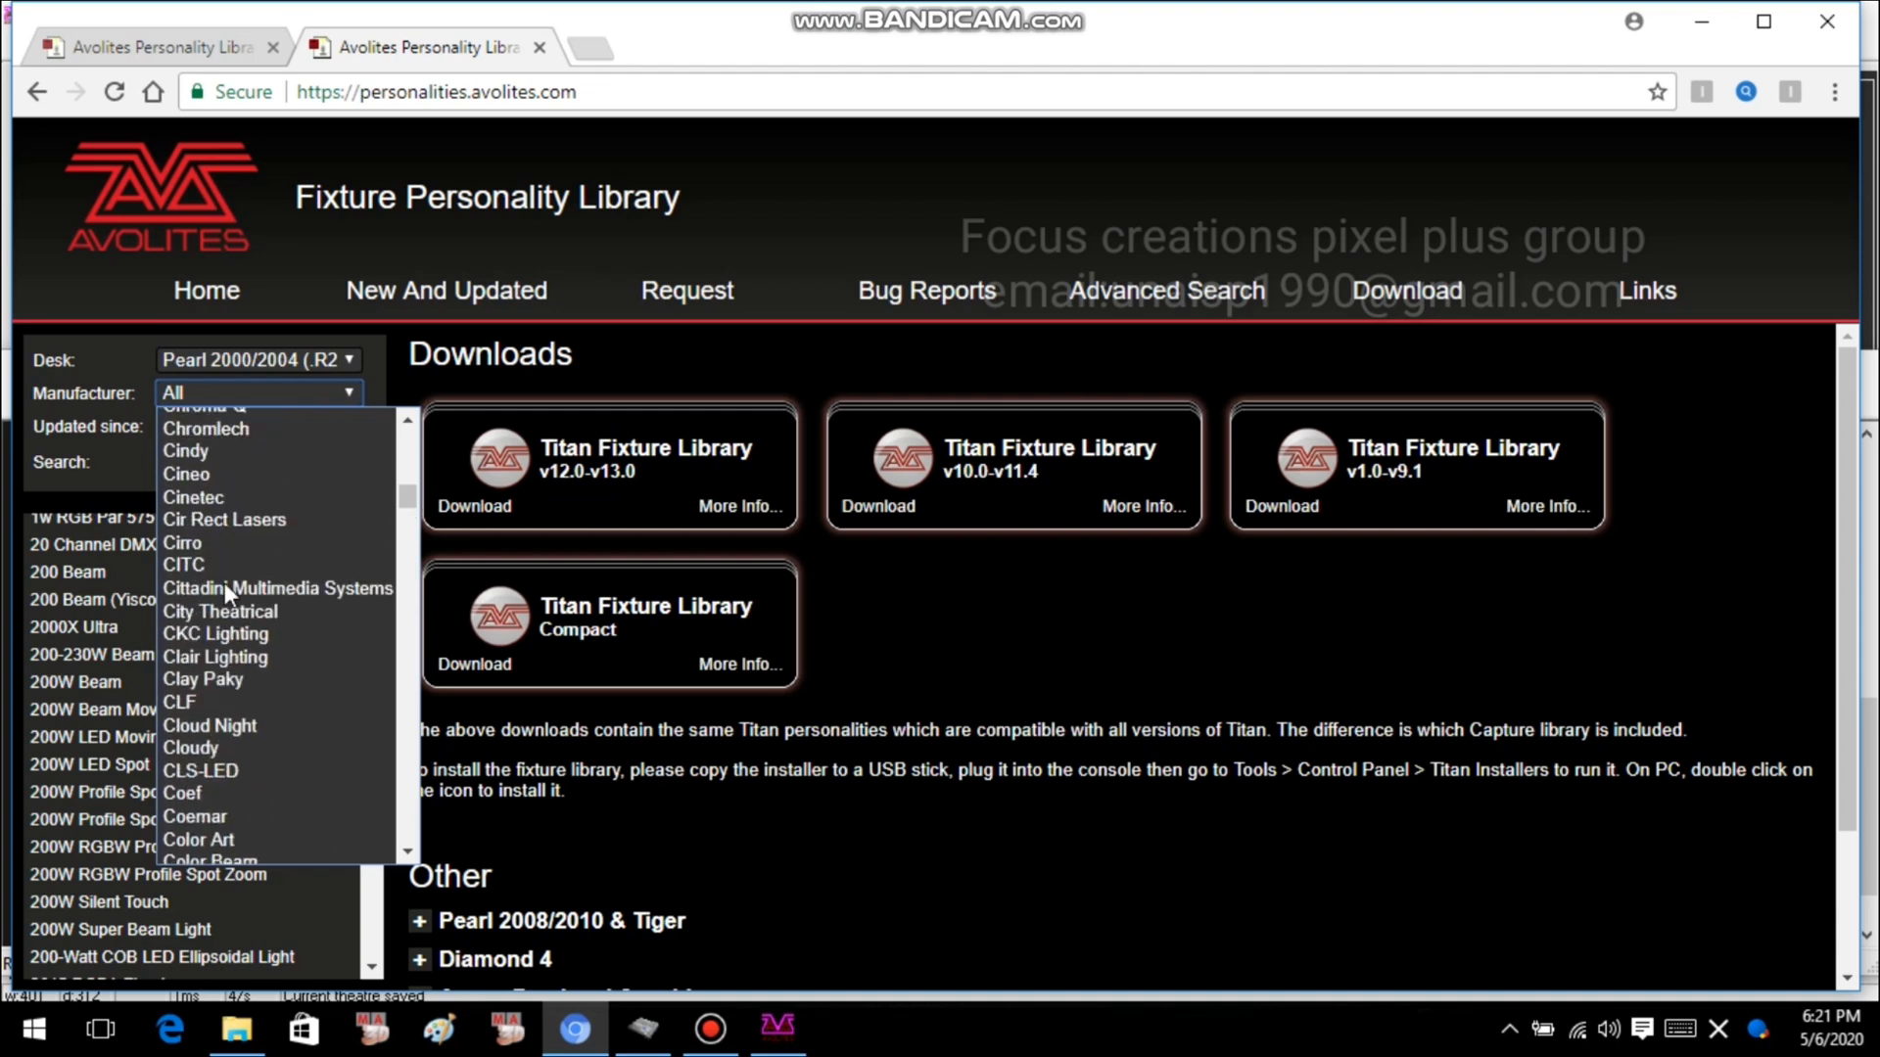
{"action": "scroll", "coordinate": [225, 583], "scroll_direction": "up", "scroll_amount": 8}
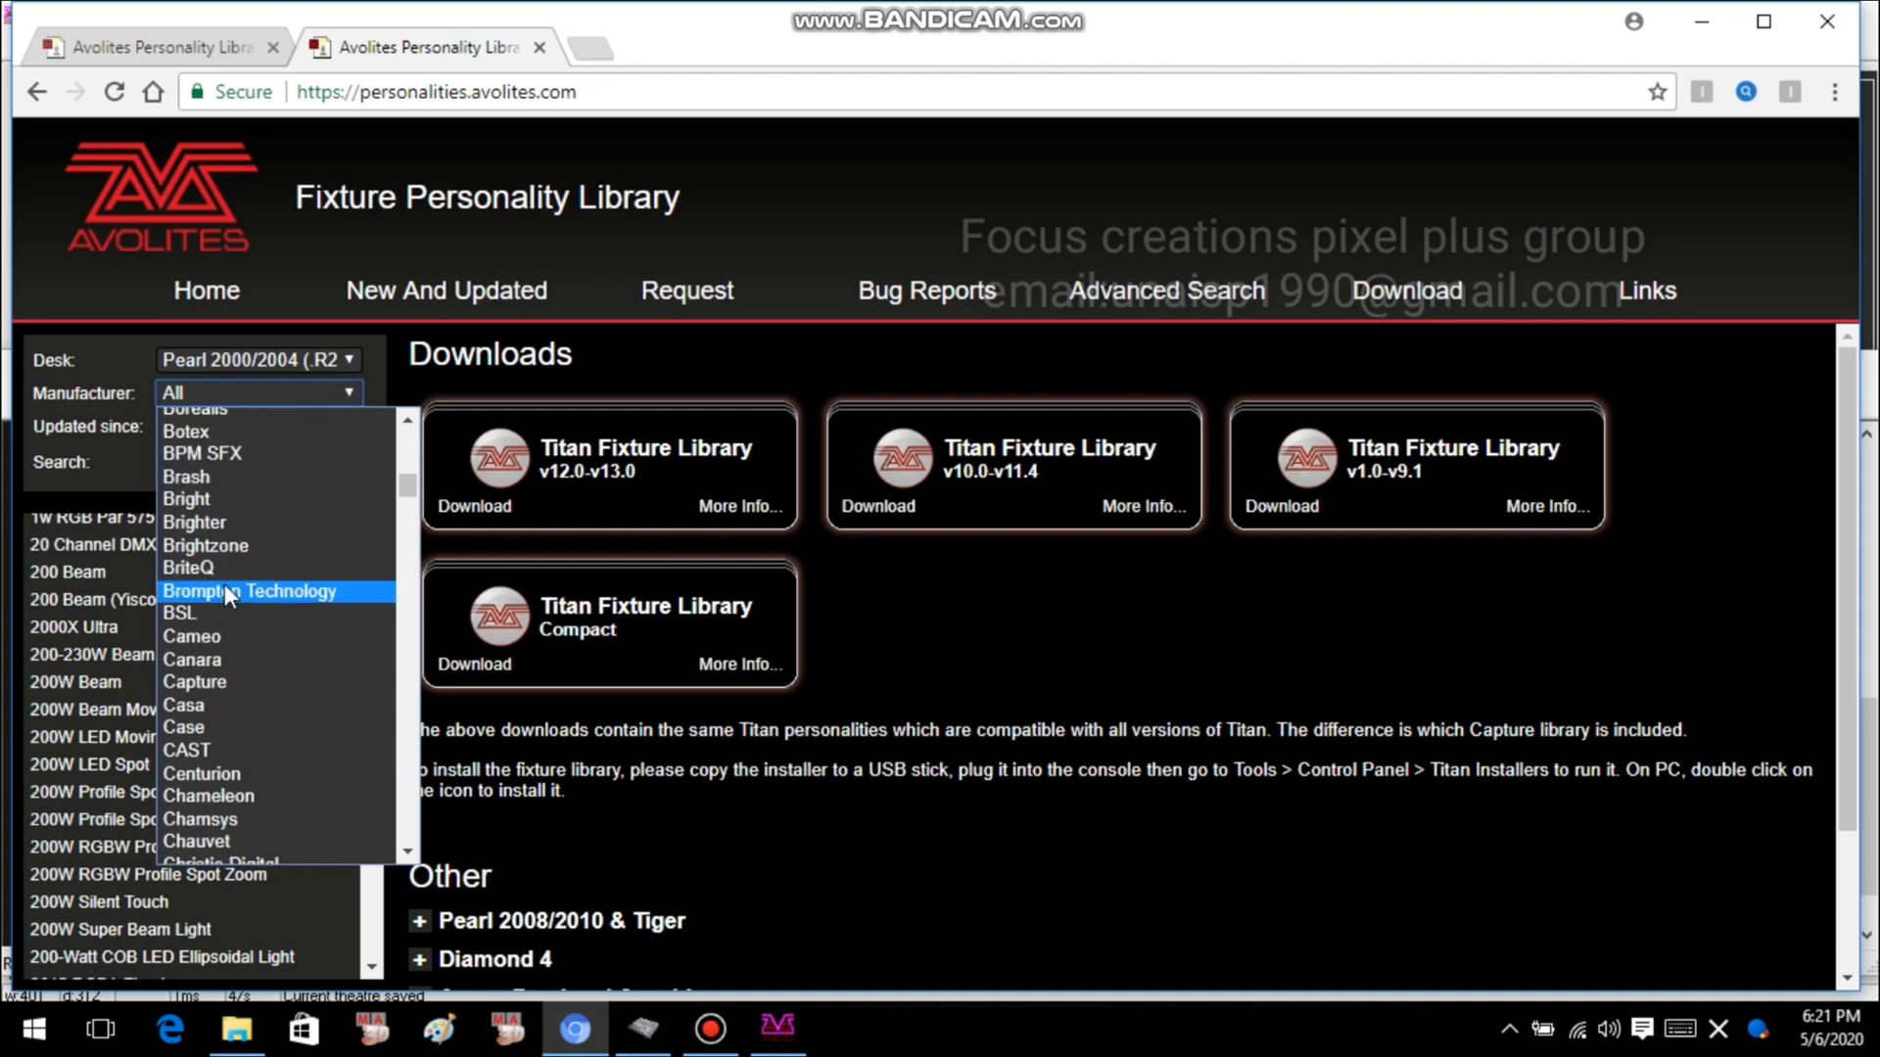
{"action": "scroll", "coordinate": [225, 705], "scroll_direction": "down", "scroll_amount": 3}
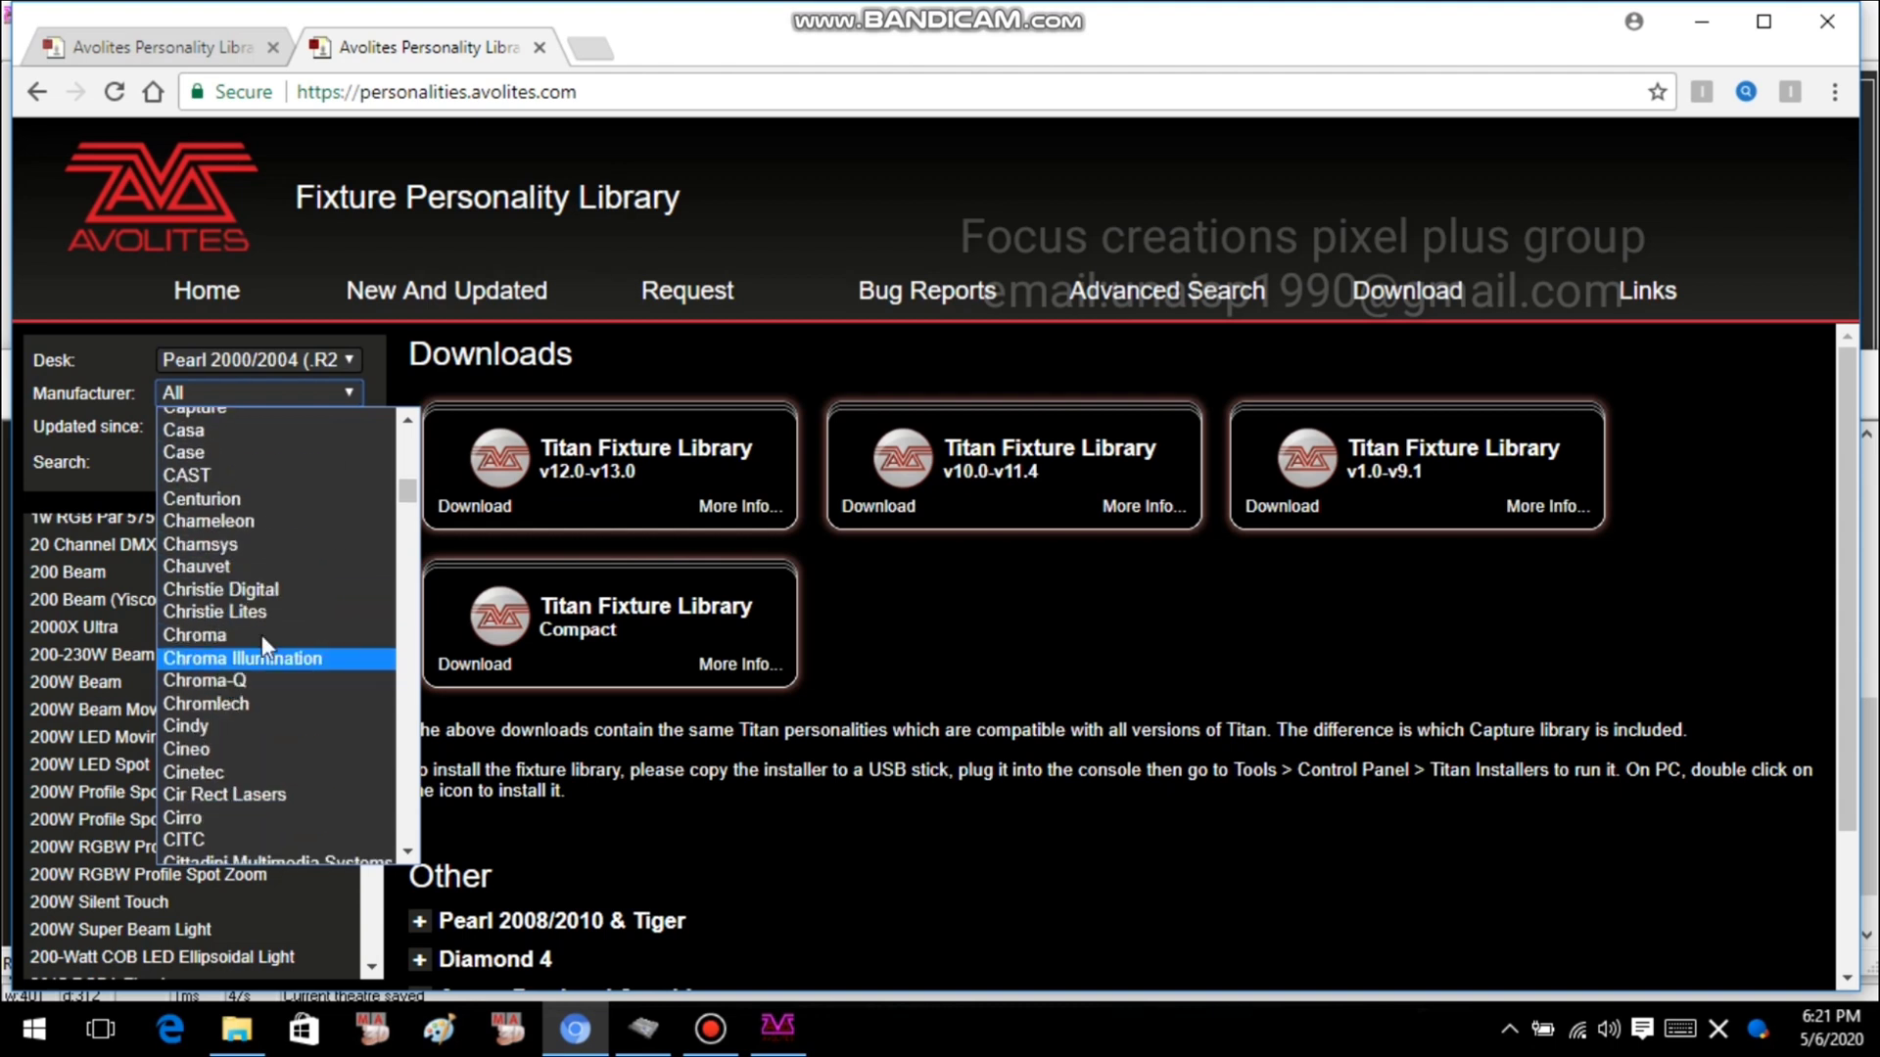
{"action": "left_click_drag", "start_coordinate": [409, 499], "coordinate": [407, 495]}
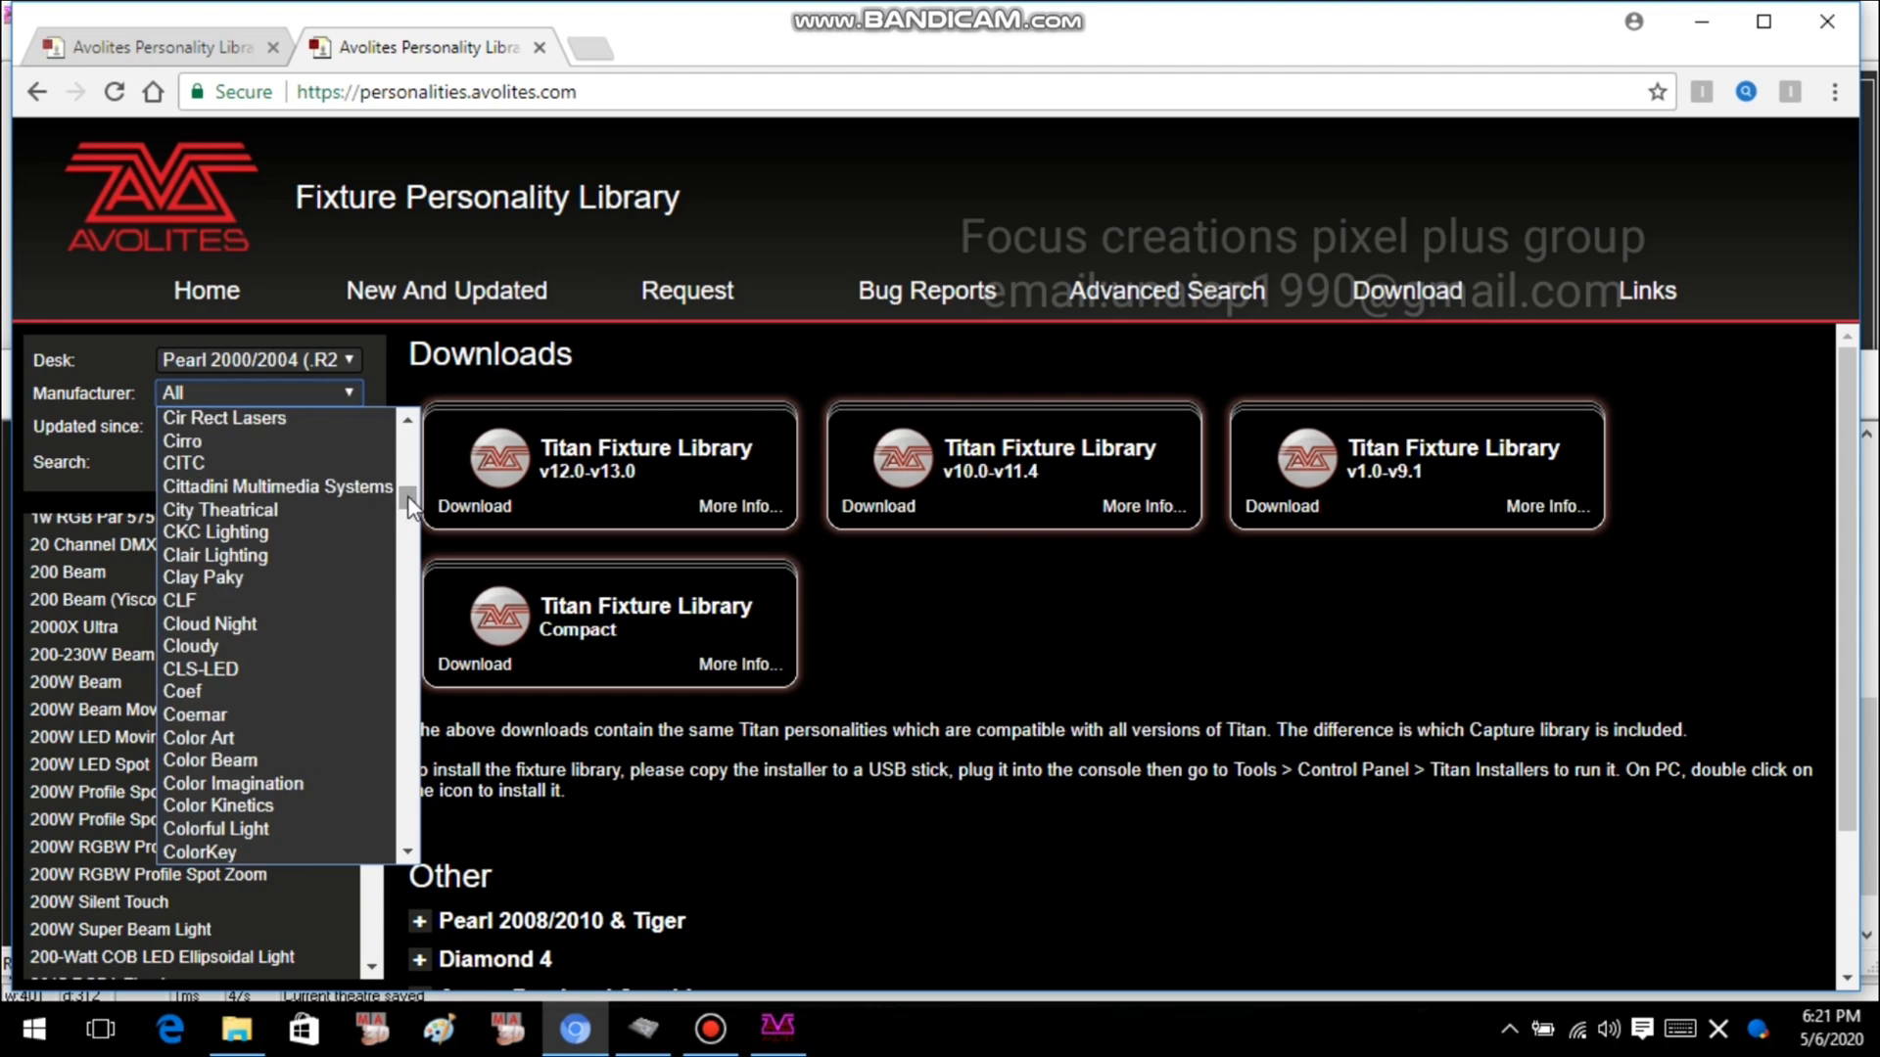
{"action": "left_click", "coordinate": [232, 580]}
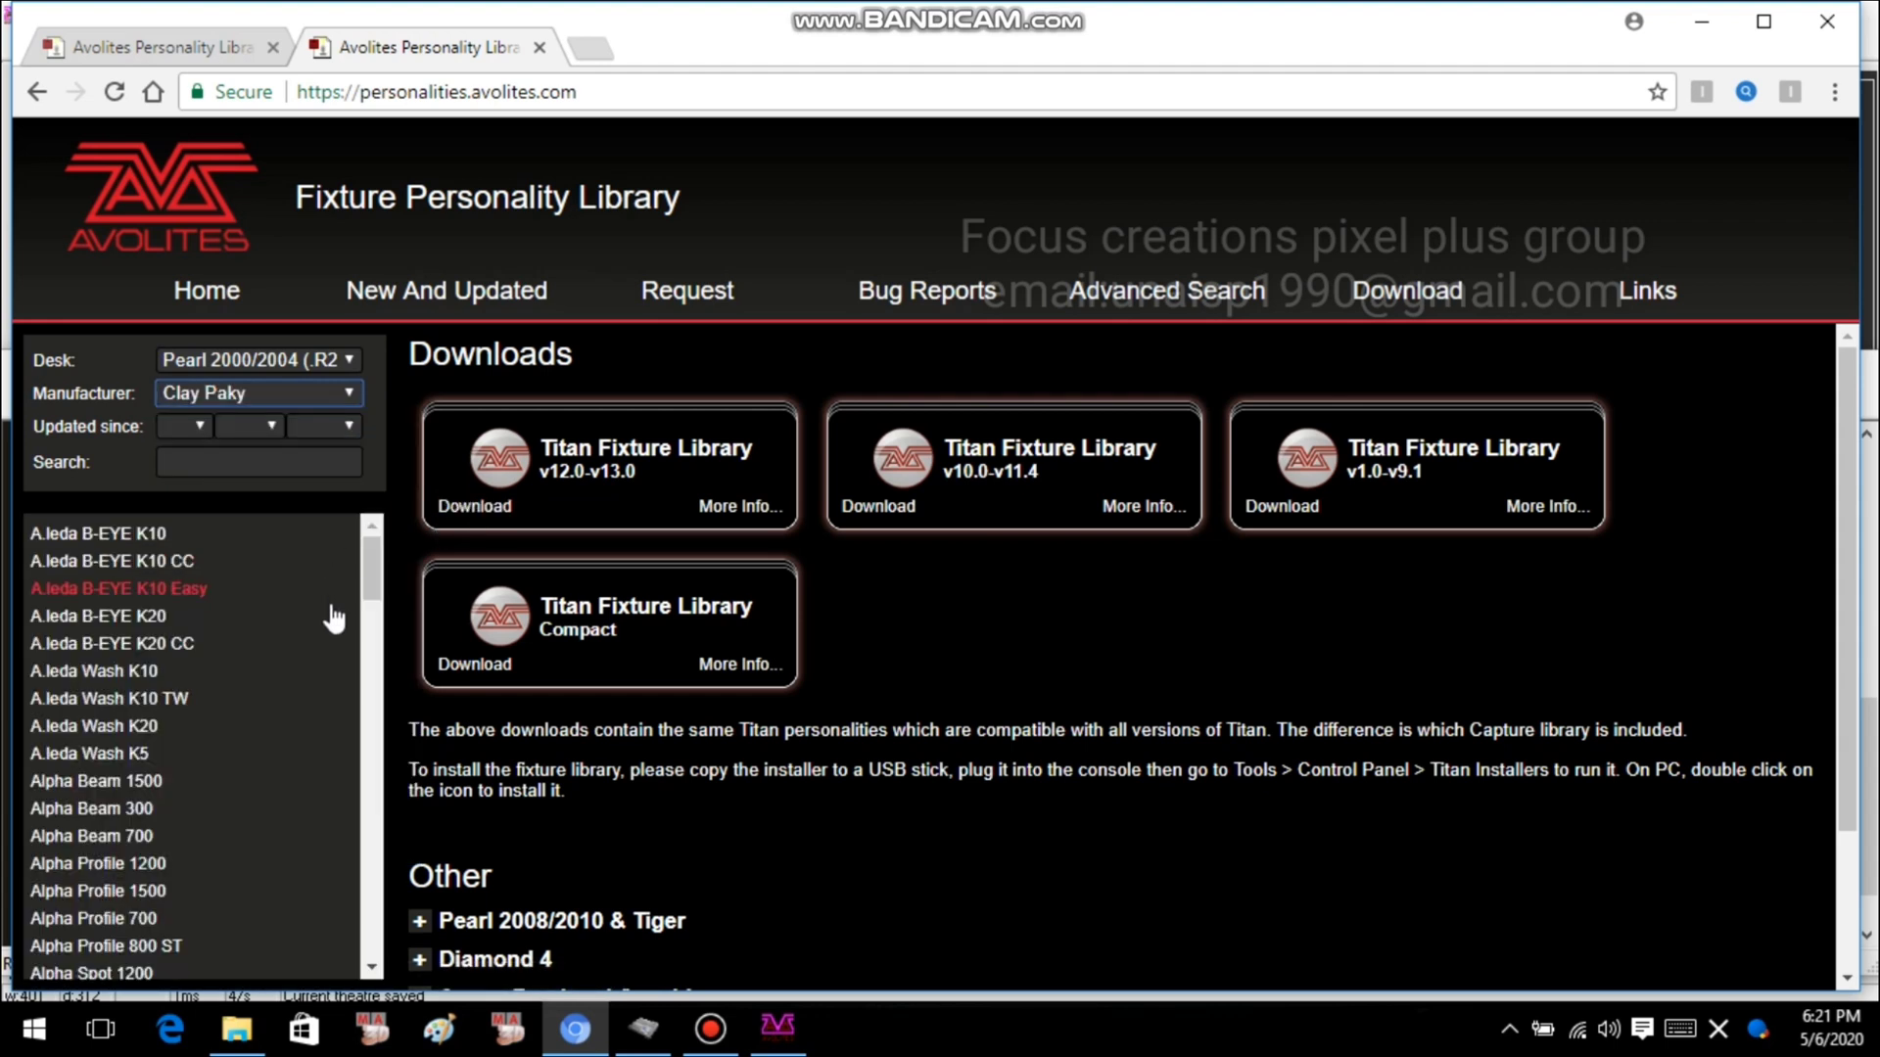
Search 'sharpy', open the Sharpy page, then download and keep its Standard 16 DMX disk installer.
{"action": "left_click_drag", "start_coordinate": [375, 586], "coordinate": [384, 876]}
{"action": "left_click", "coordinate": [223, 466]}
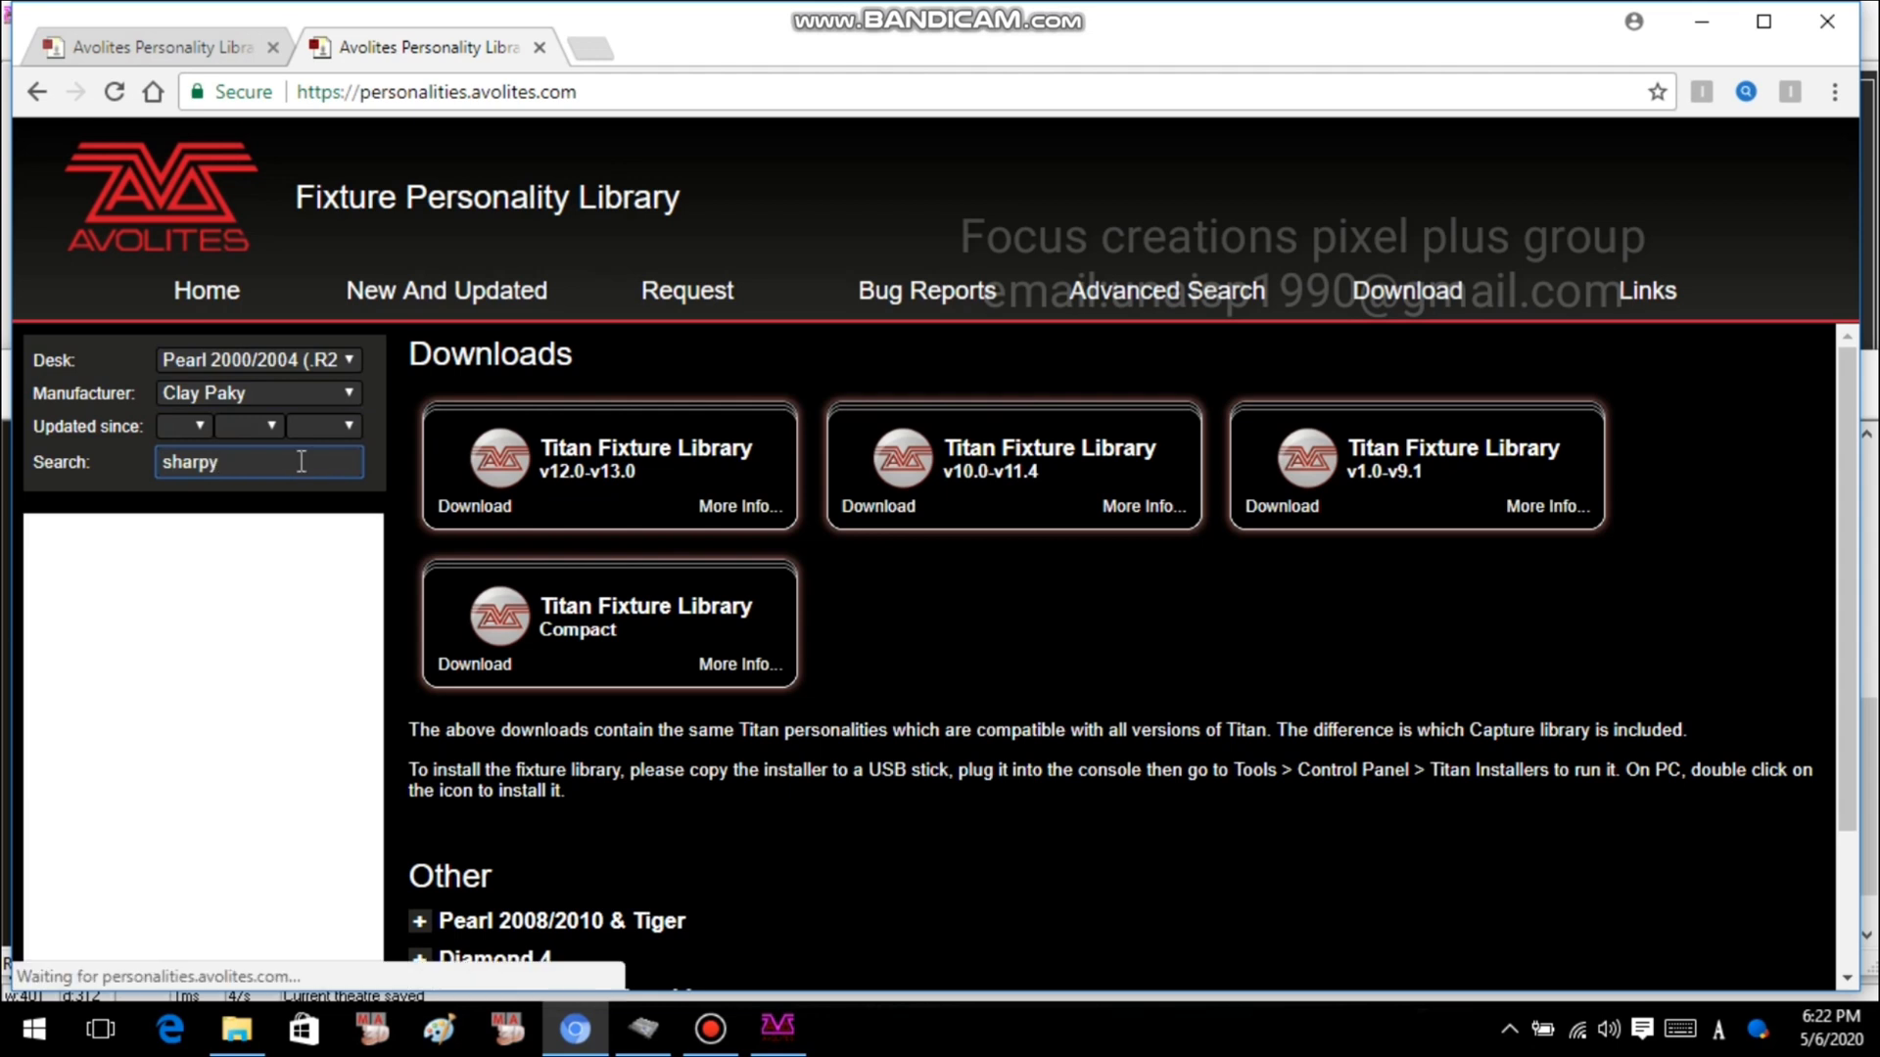
{"action": "left_click", "coordinate": [125, 531]}
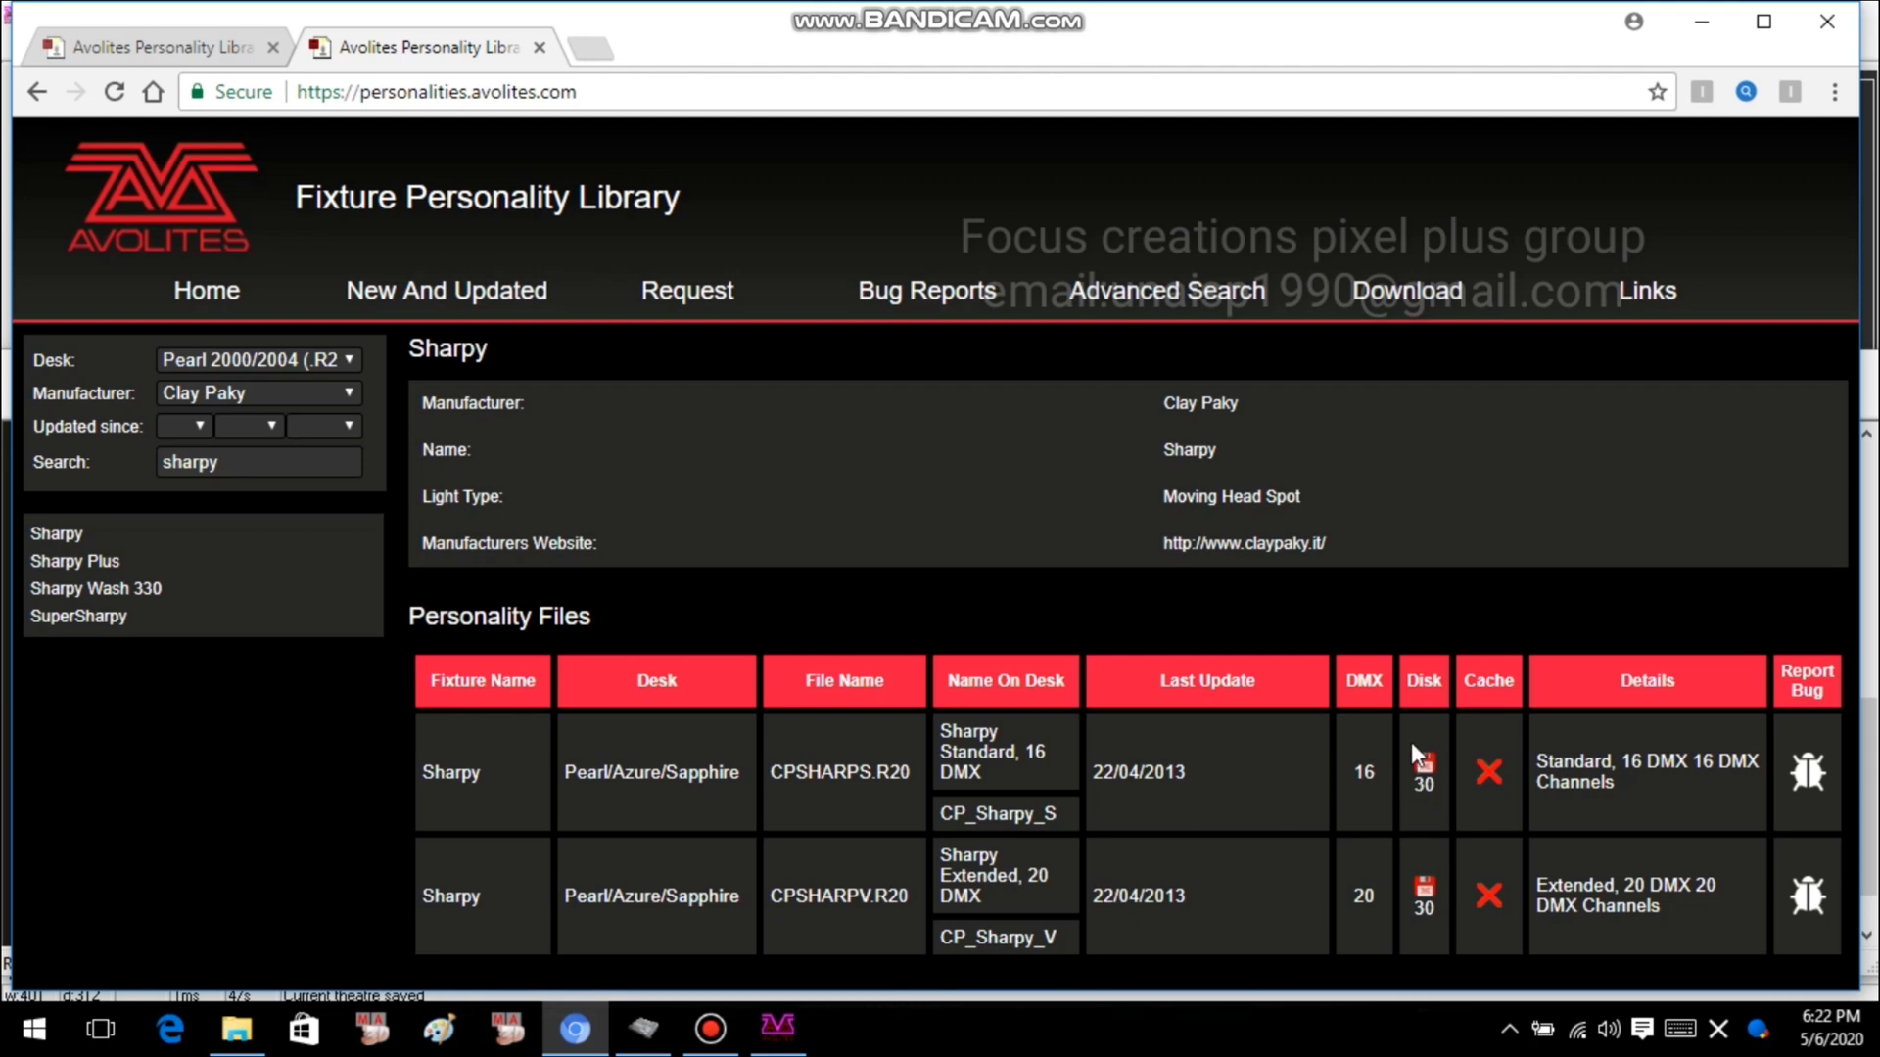
{"action": "left_click", "coordinate": [1423, 768]}
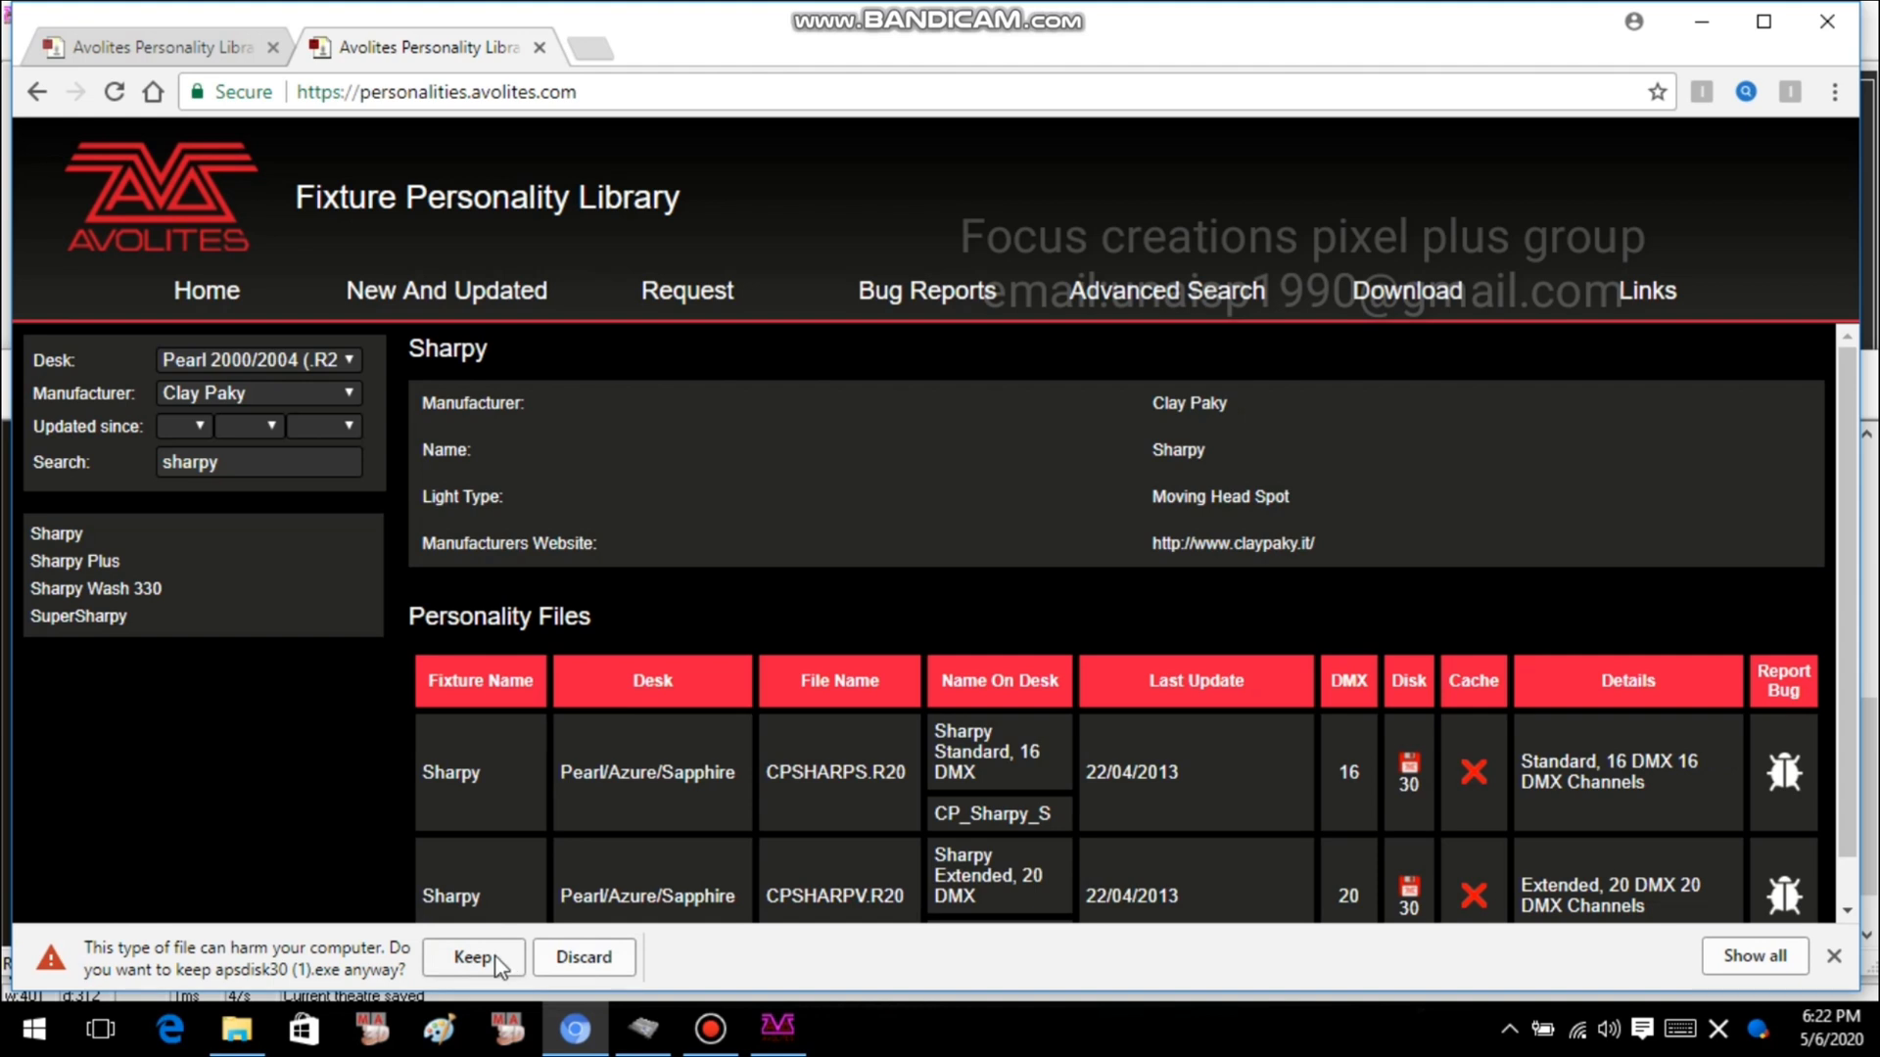
{"action": "left_click", "coordinate": [453, 960]}
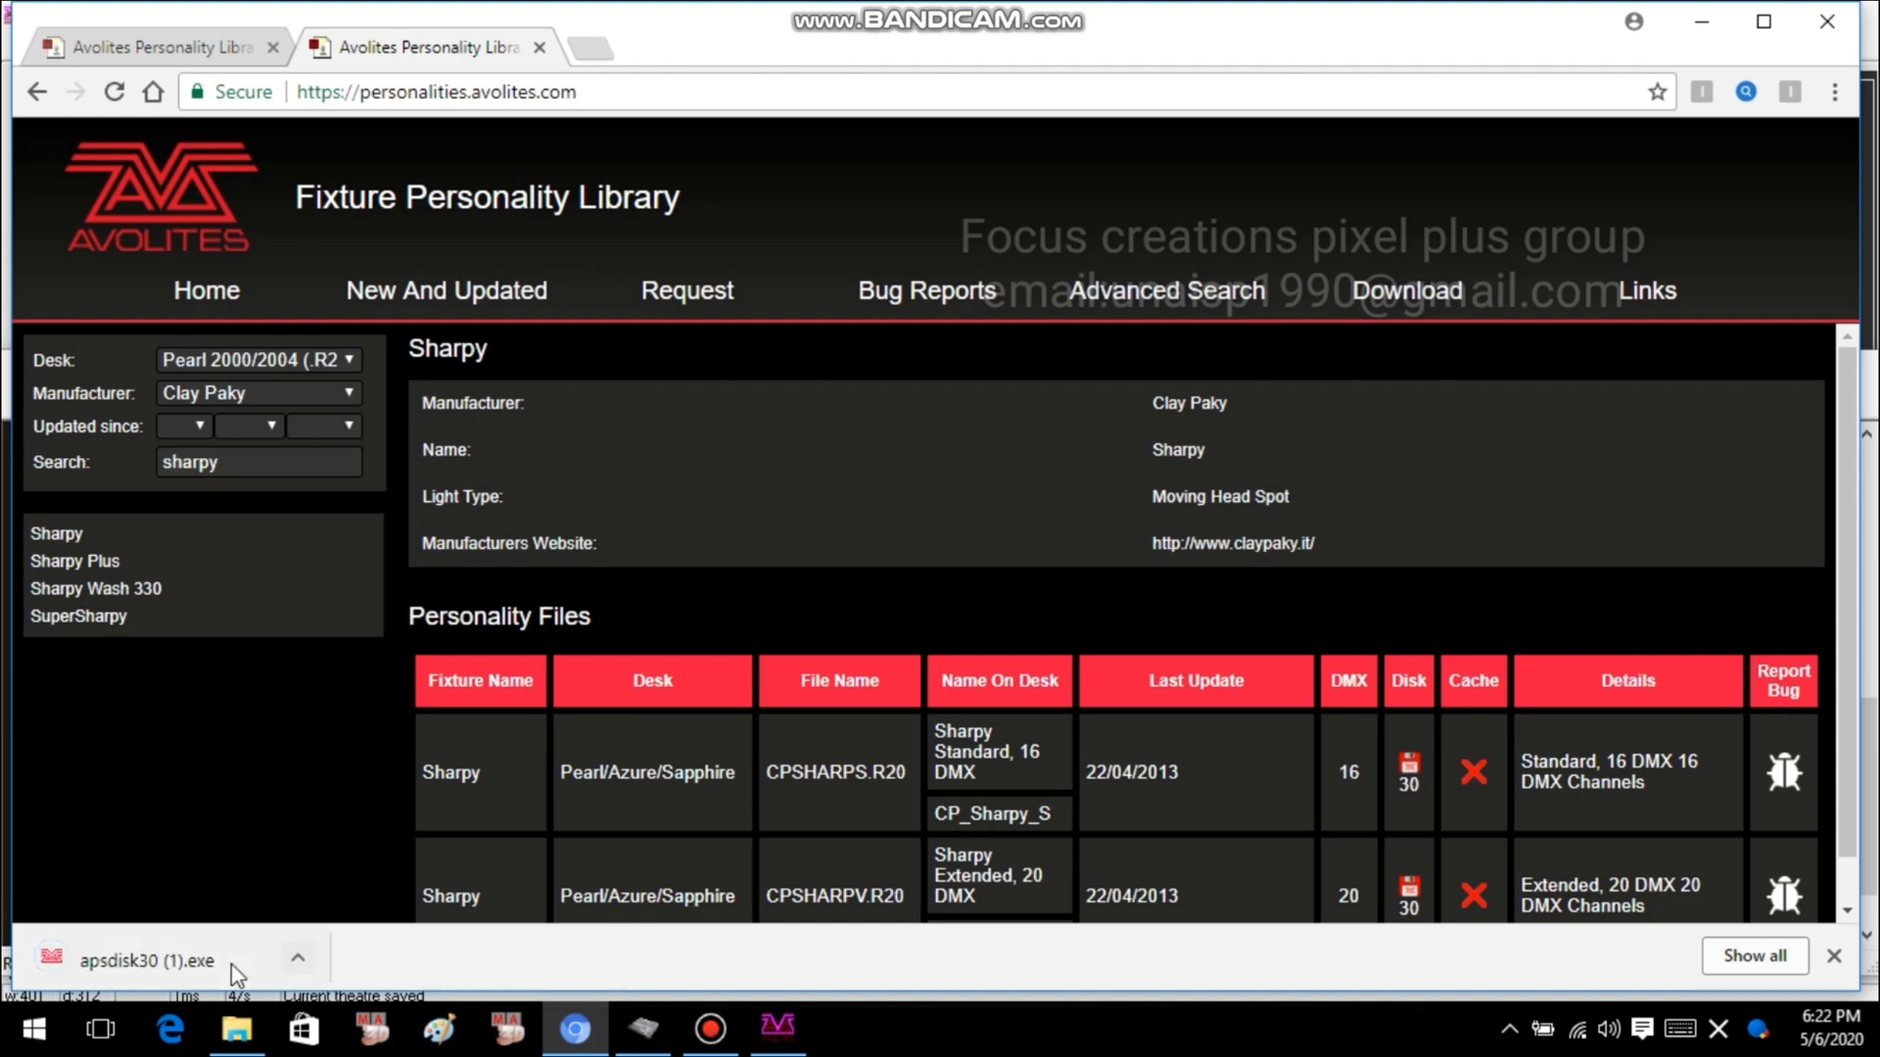
Run apsdisk30 (1).exe, install Personality Disk 30 to D:\, and close the finished setup.
{"action": "left_click", "coordinate": [179, 959]}
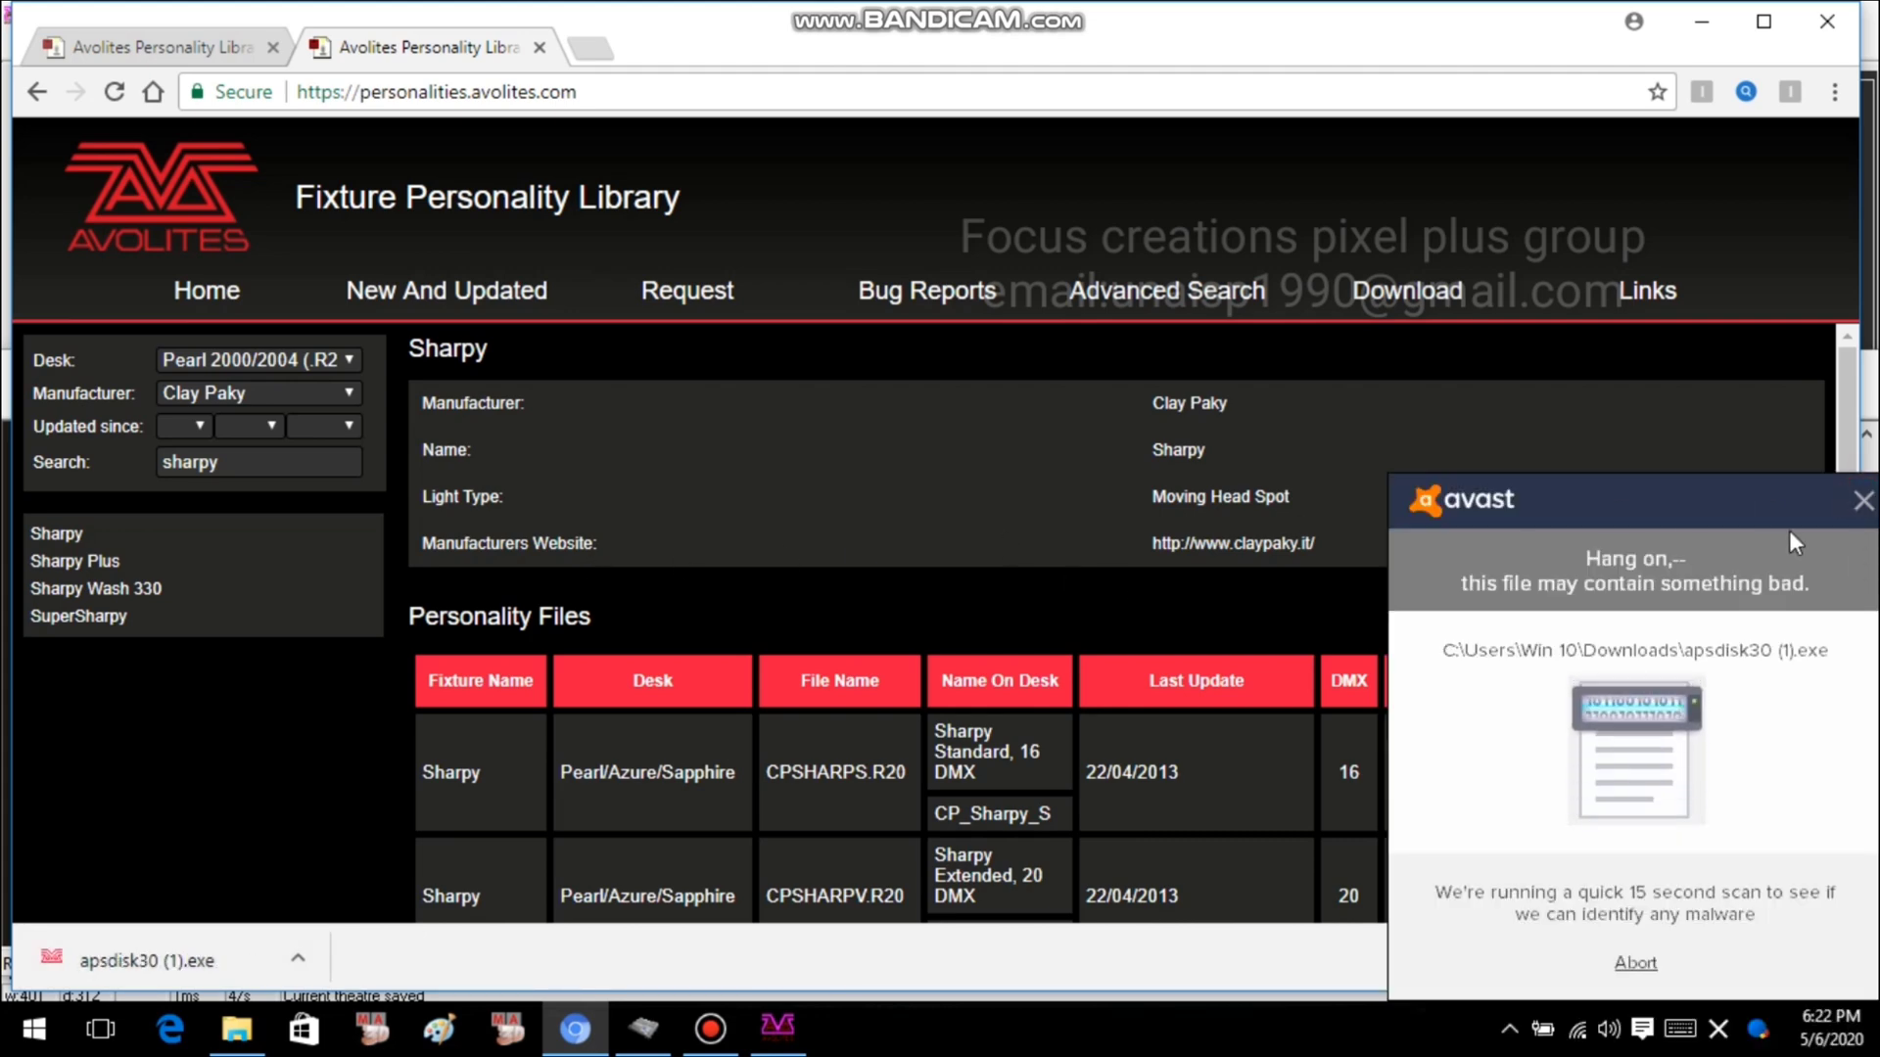
{"action": "left_click", "coordinate": [1863, 503]}
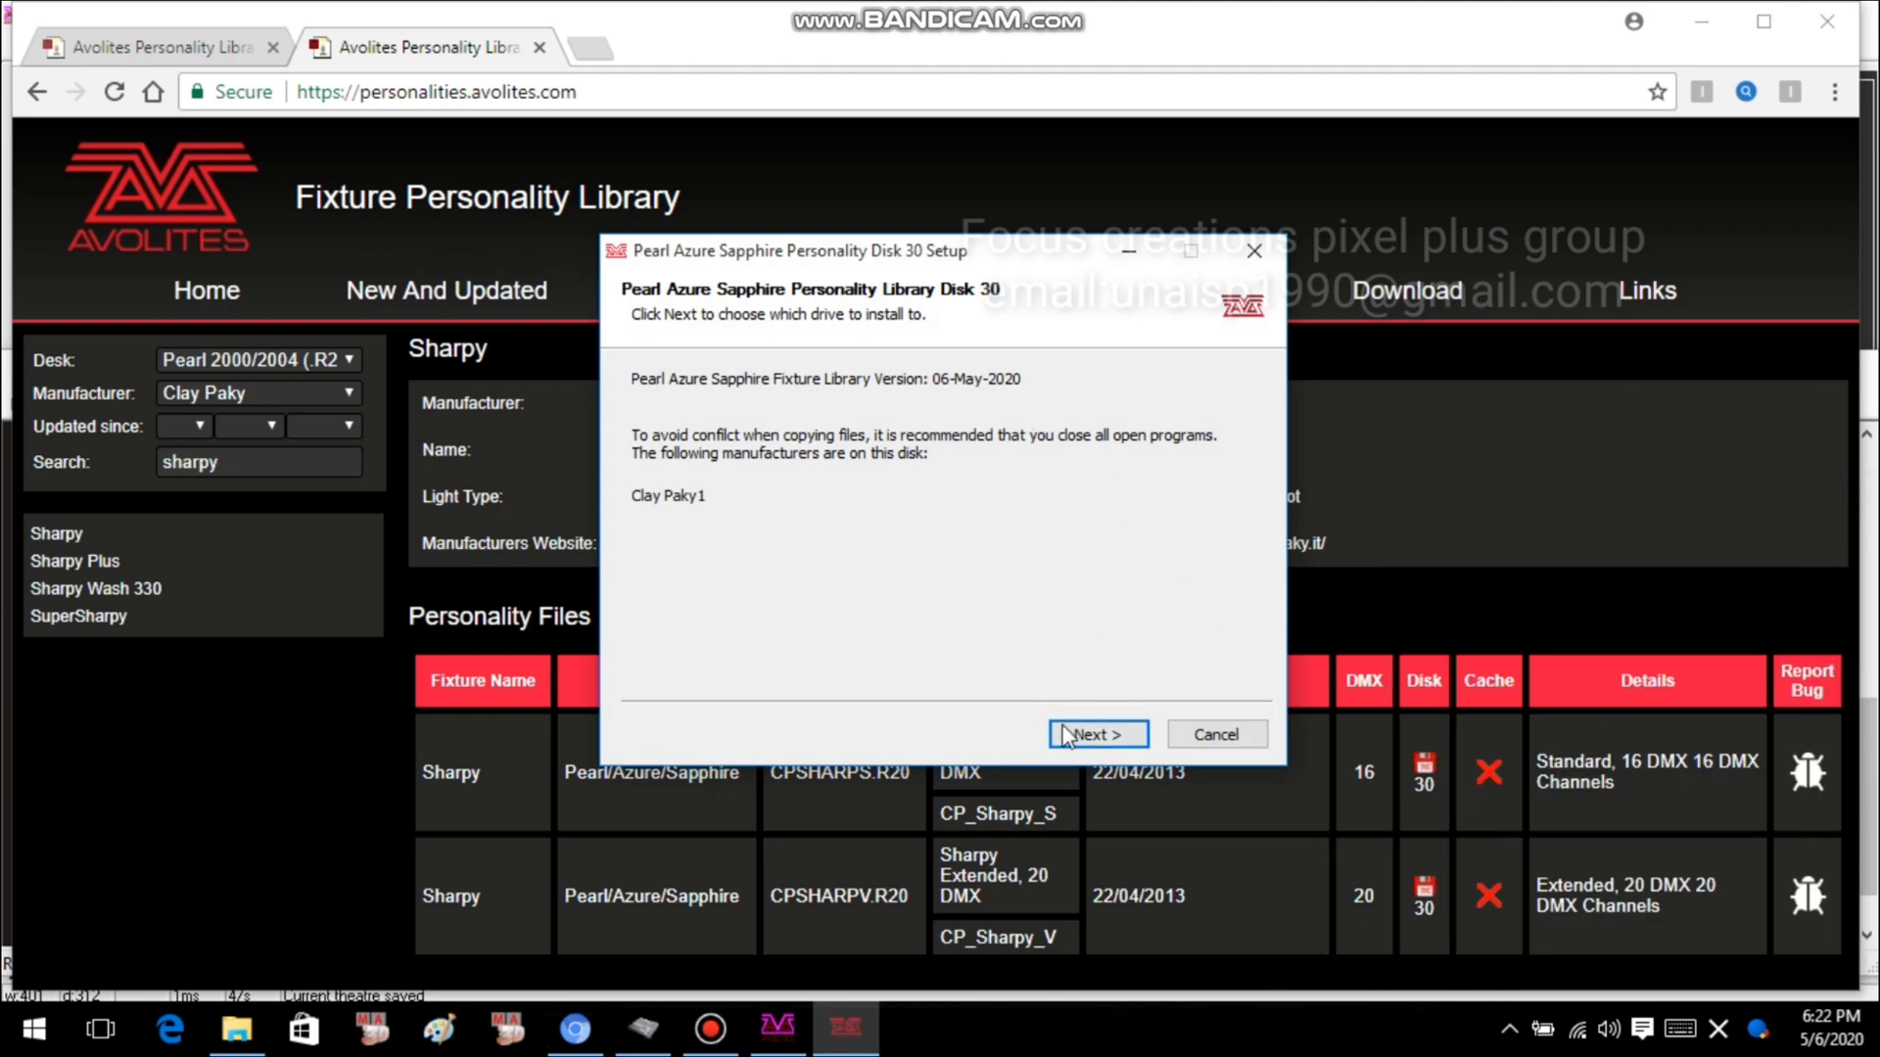
{"action": "left_click", "coordinate": [1095, 736]}
{"action": "left_click", "coordinate": [945, 416]}
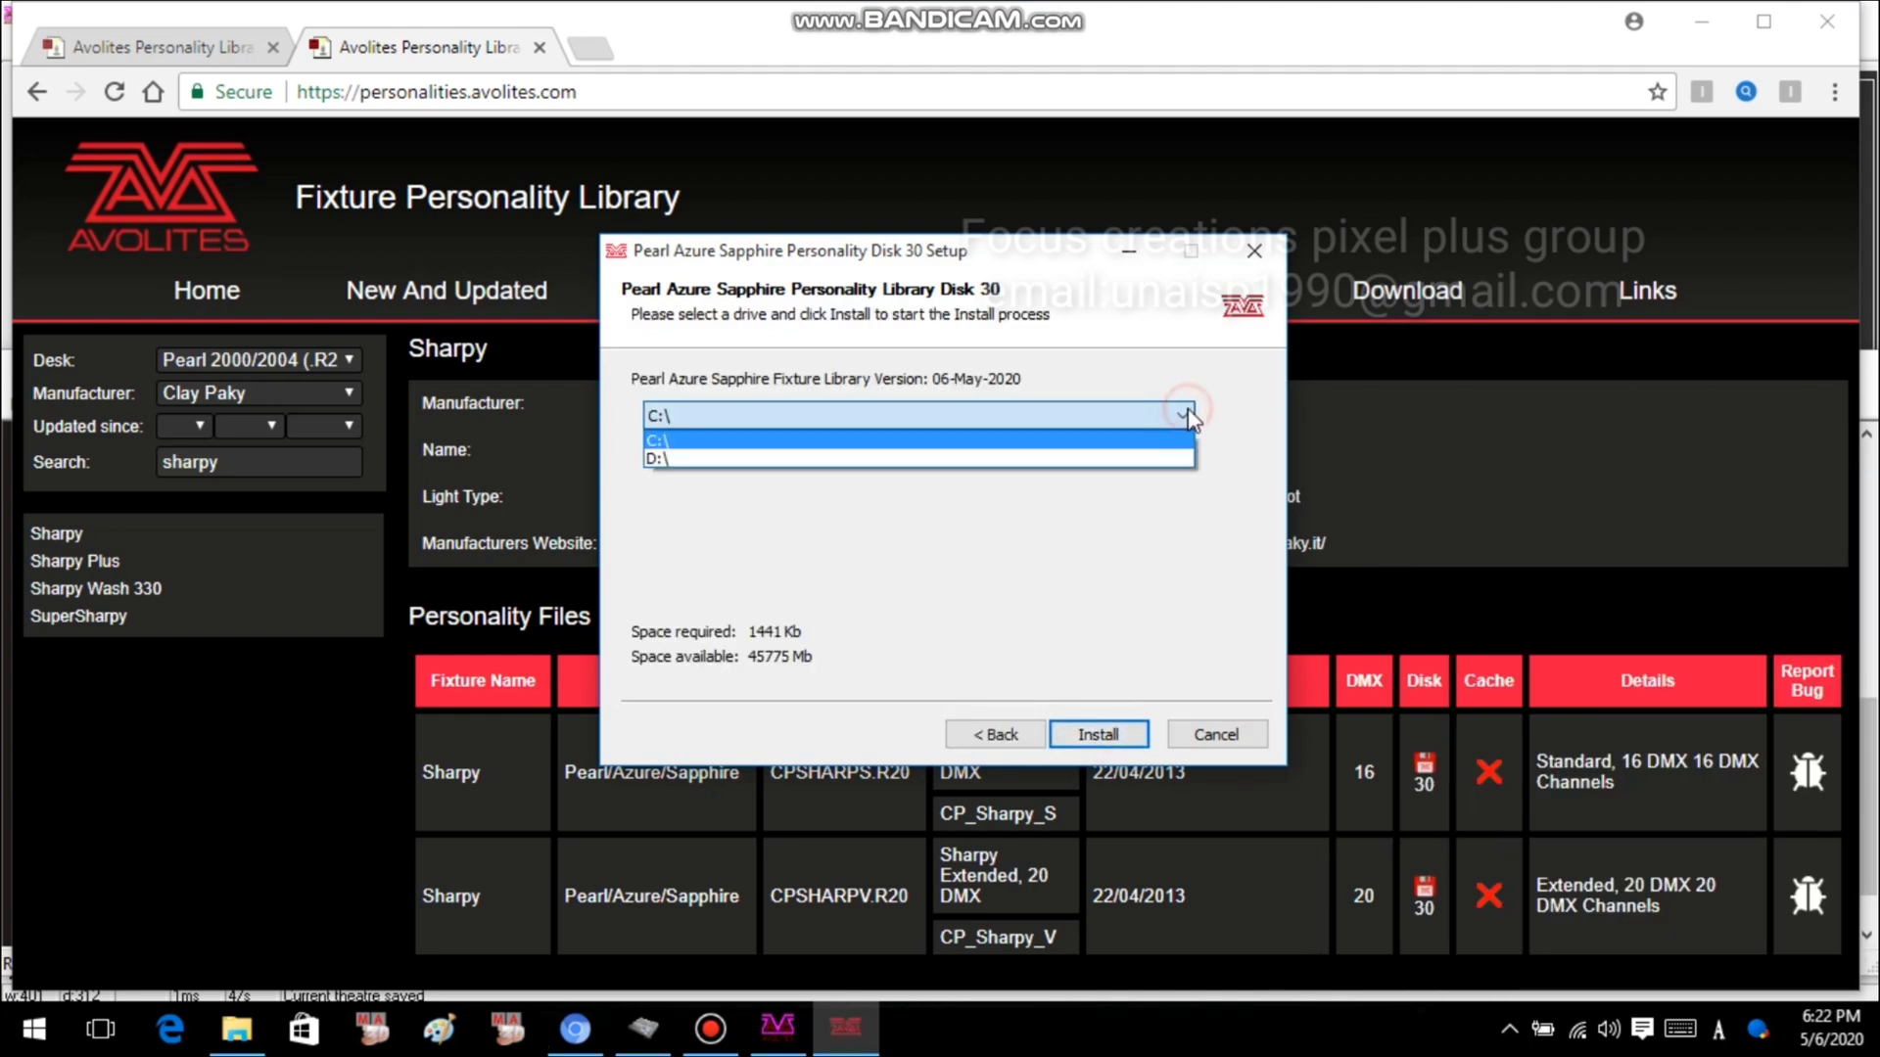
{"action": "left_click", "coordinate": [881, 460]}
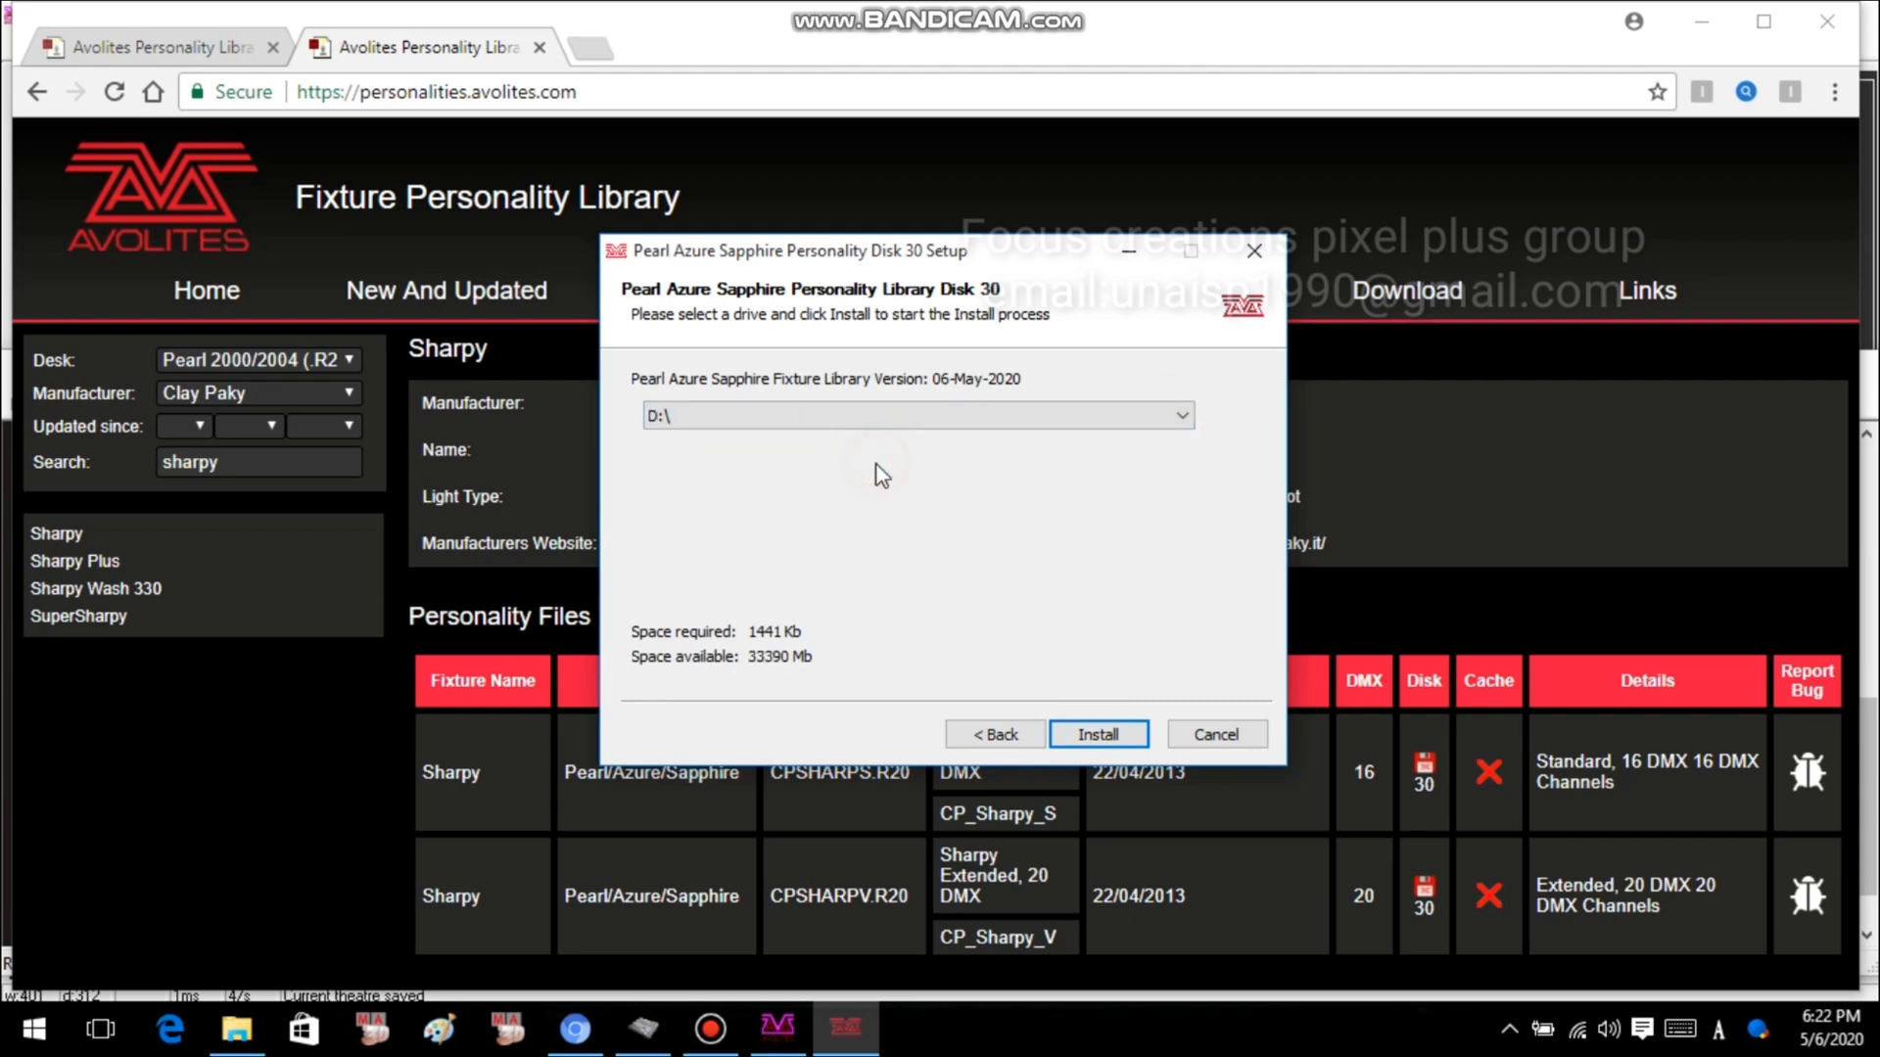
{"action": "left_click", "coordinate": [1088, 737]}
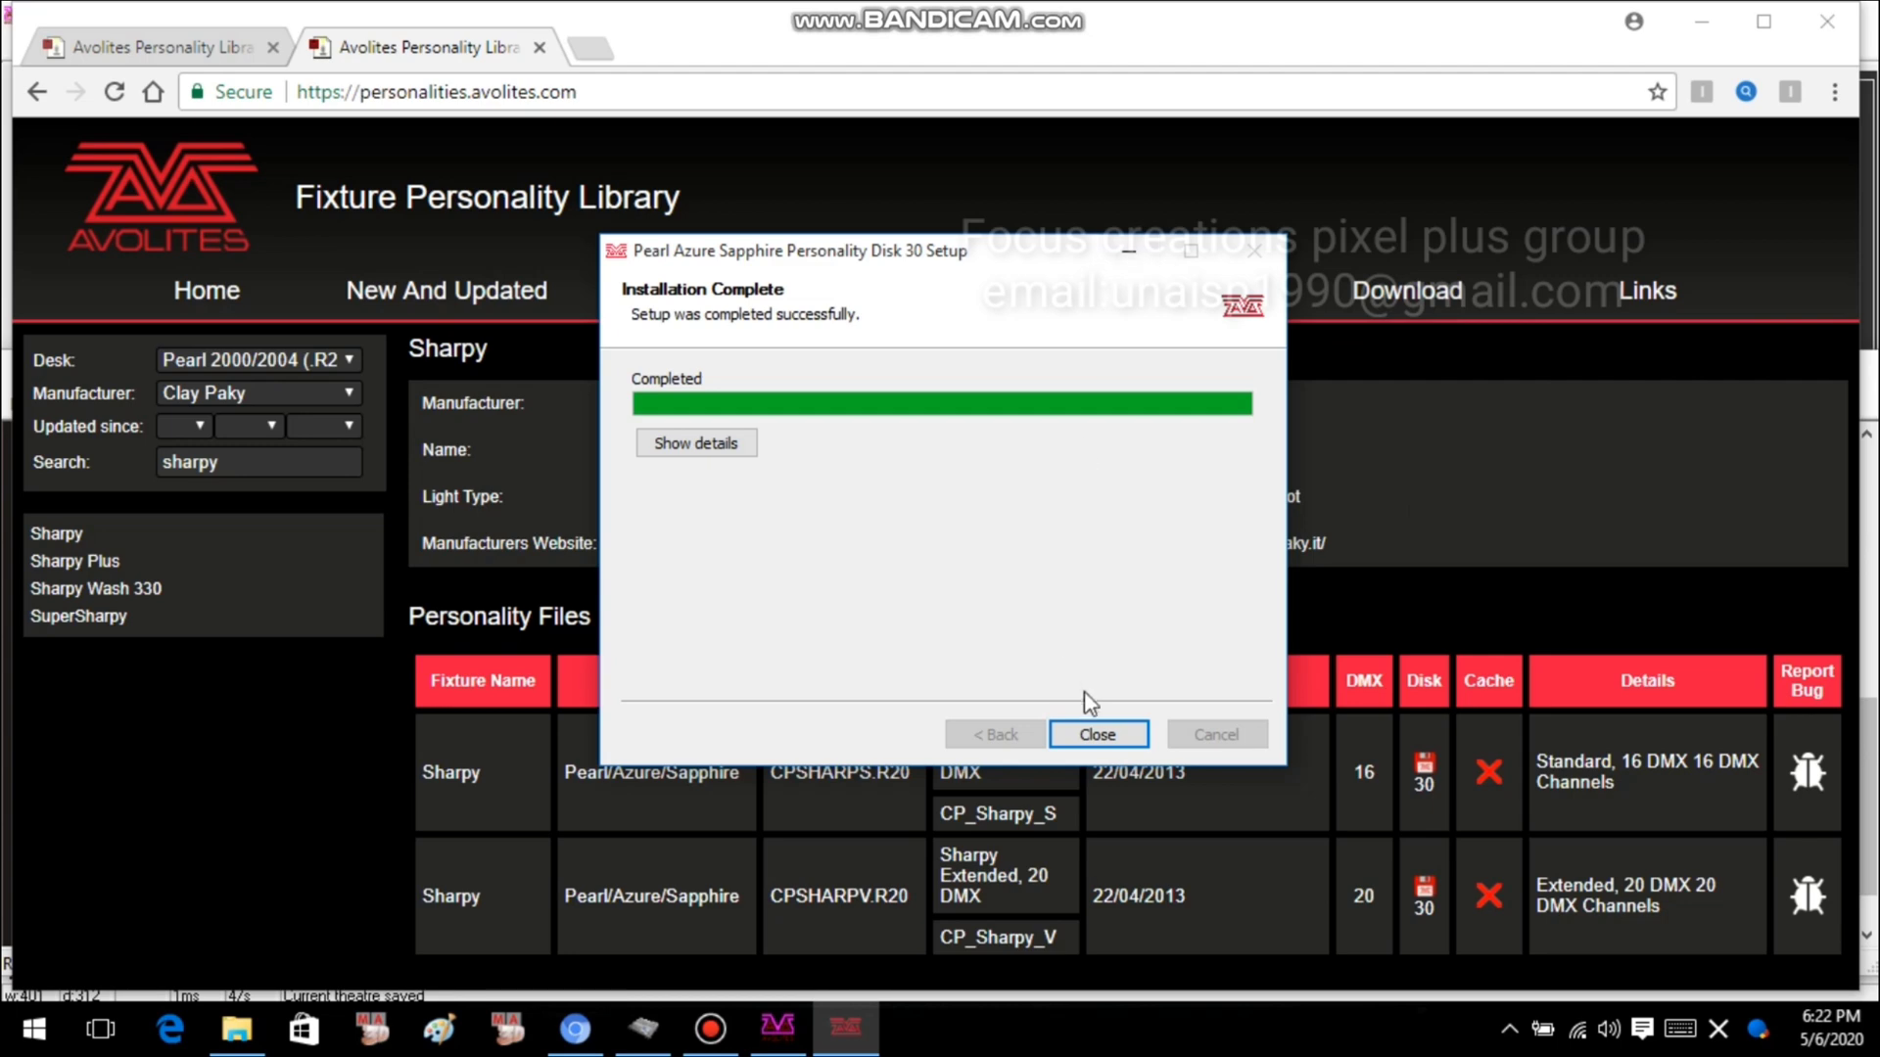
{"action": "left_click", "coordinate": [1096, 735]}
{"action": "left_click", "coordinate": [1702, 22]}
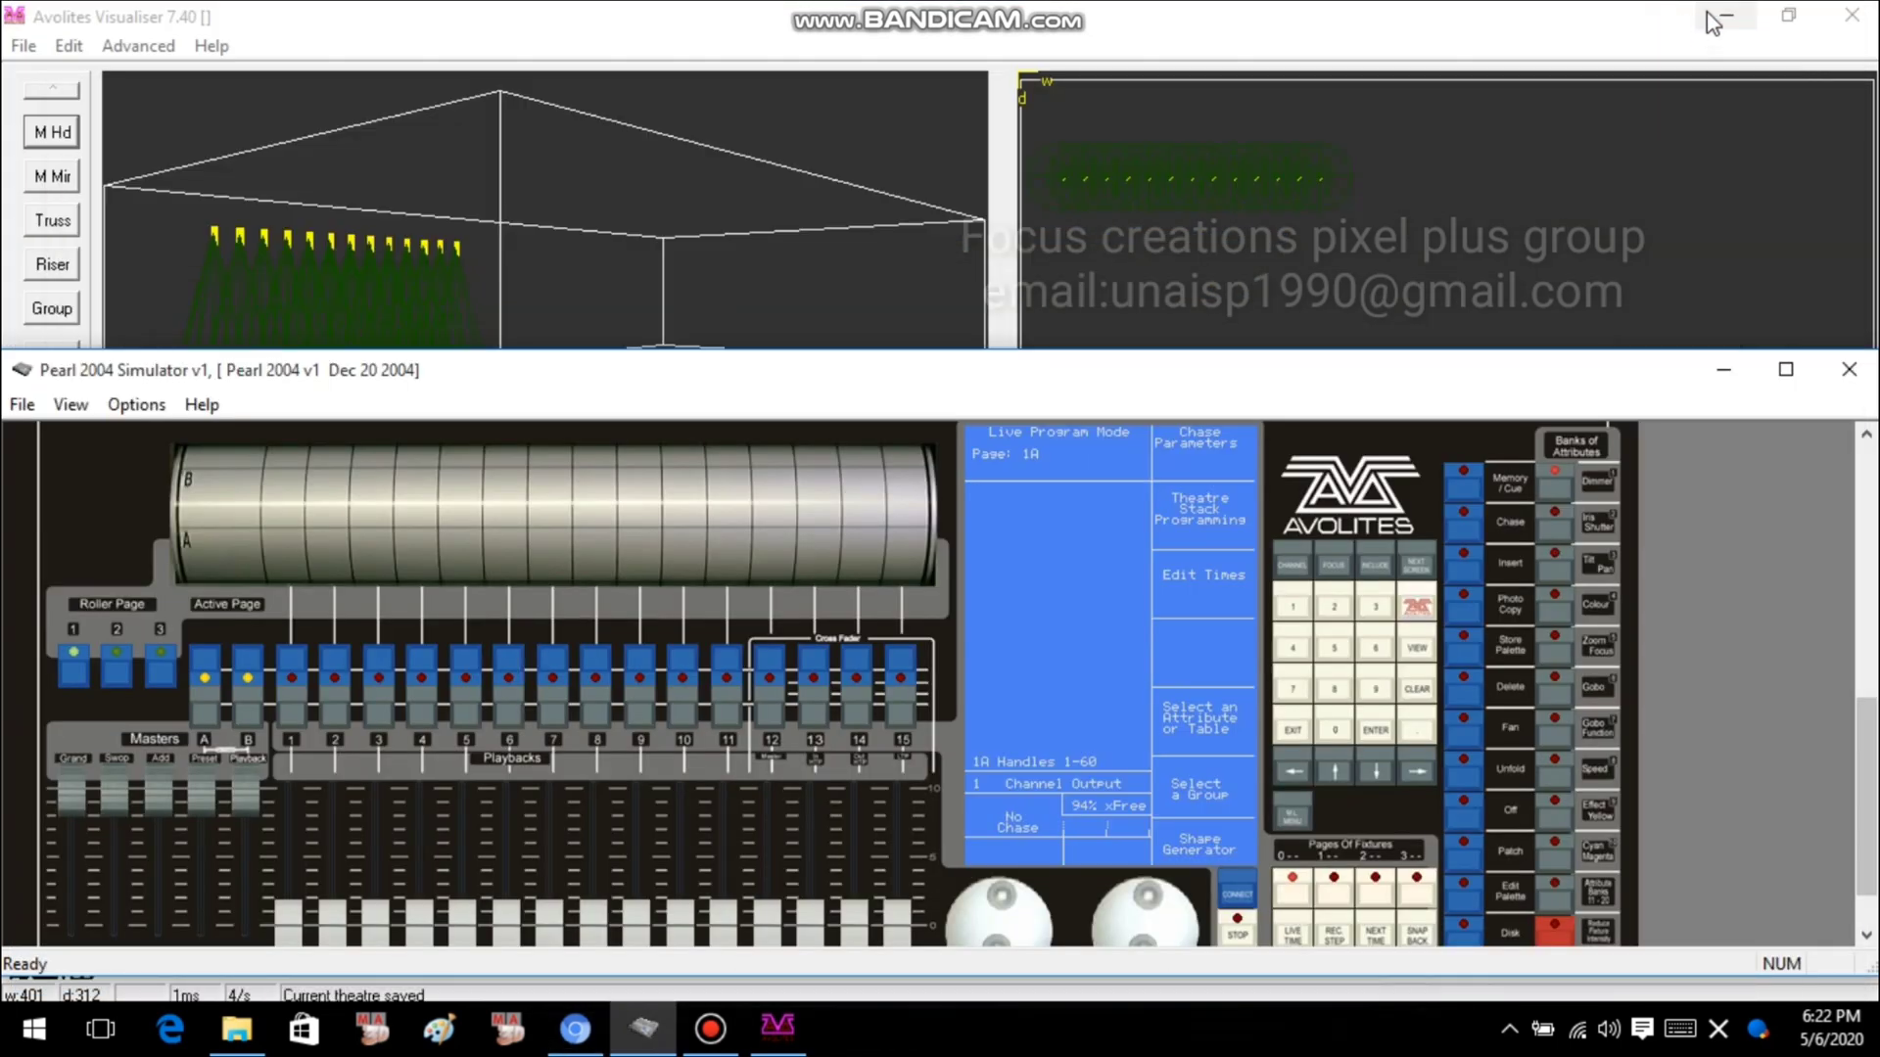
Browse Local Disk (D:) in This PC down to the SAPPRL.LST and SG.DAT files.
{"action": "left_click", "coordinate": [1708, 15]}
{"action": "left_click", "coordinate": [1727, 369]}
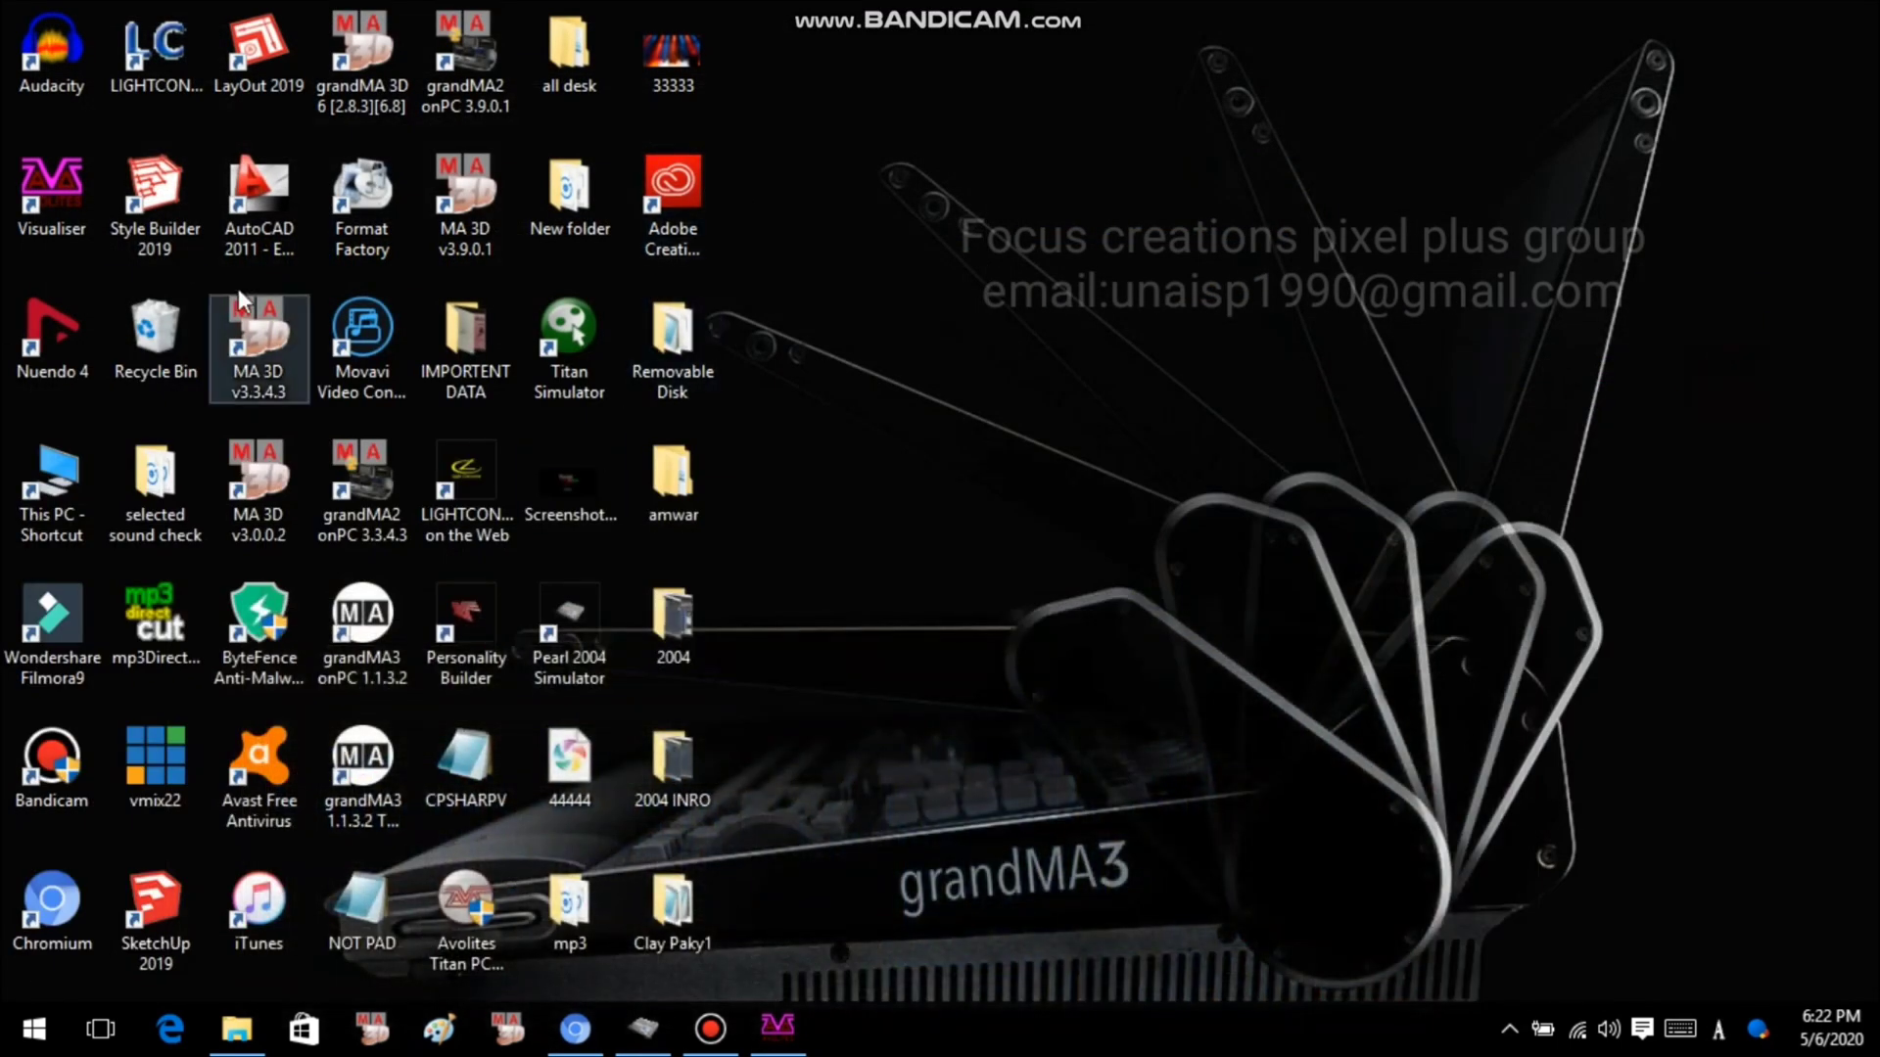
{"action": "double_click", "coordinate": [73, 519]}
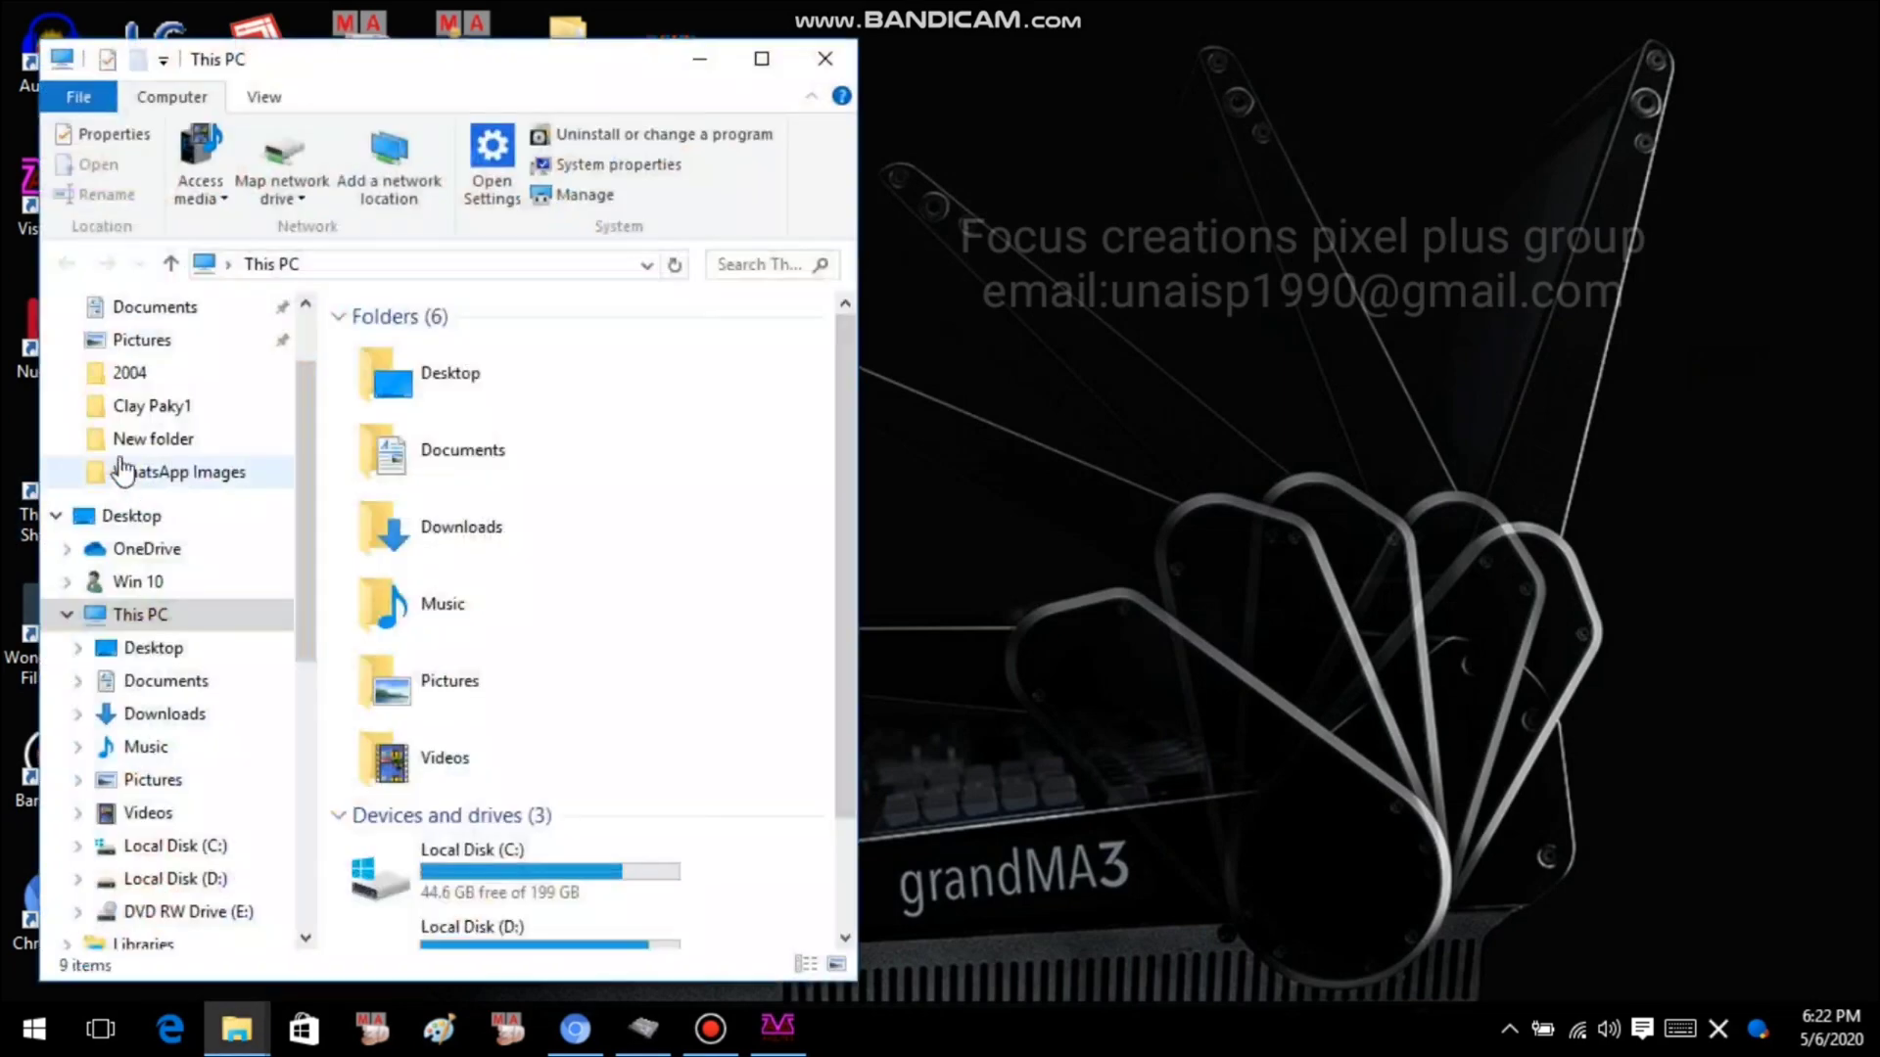
{"action": "scroll", "coordinate": [243, 744], "scroll_direction": "down", "scroll_amount": 2}
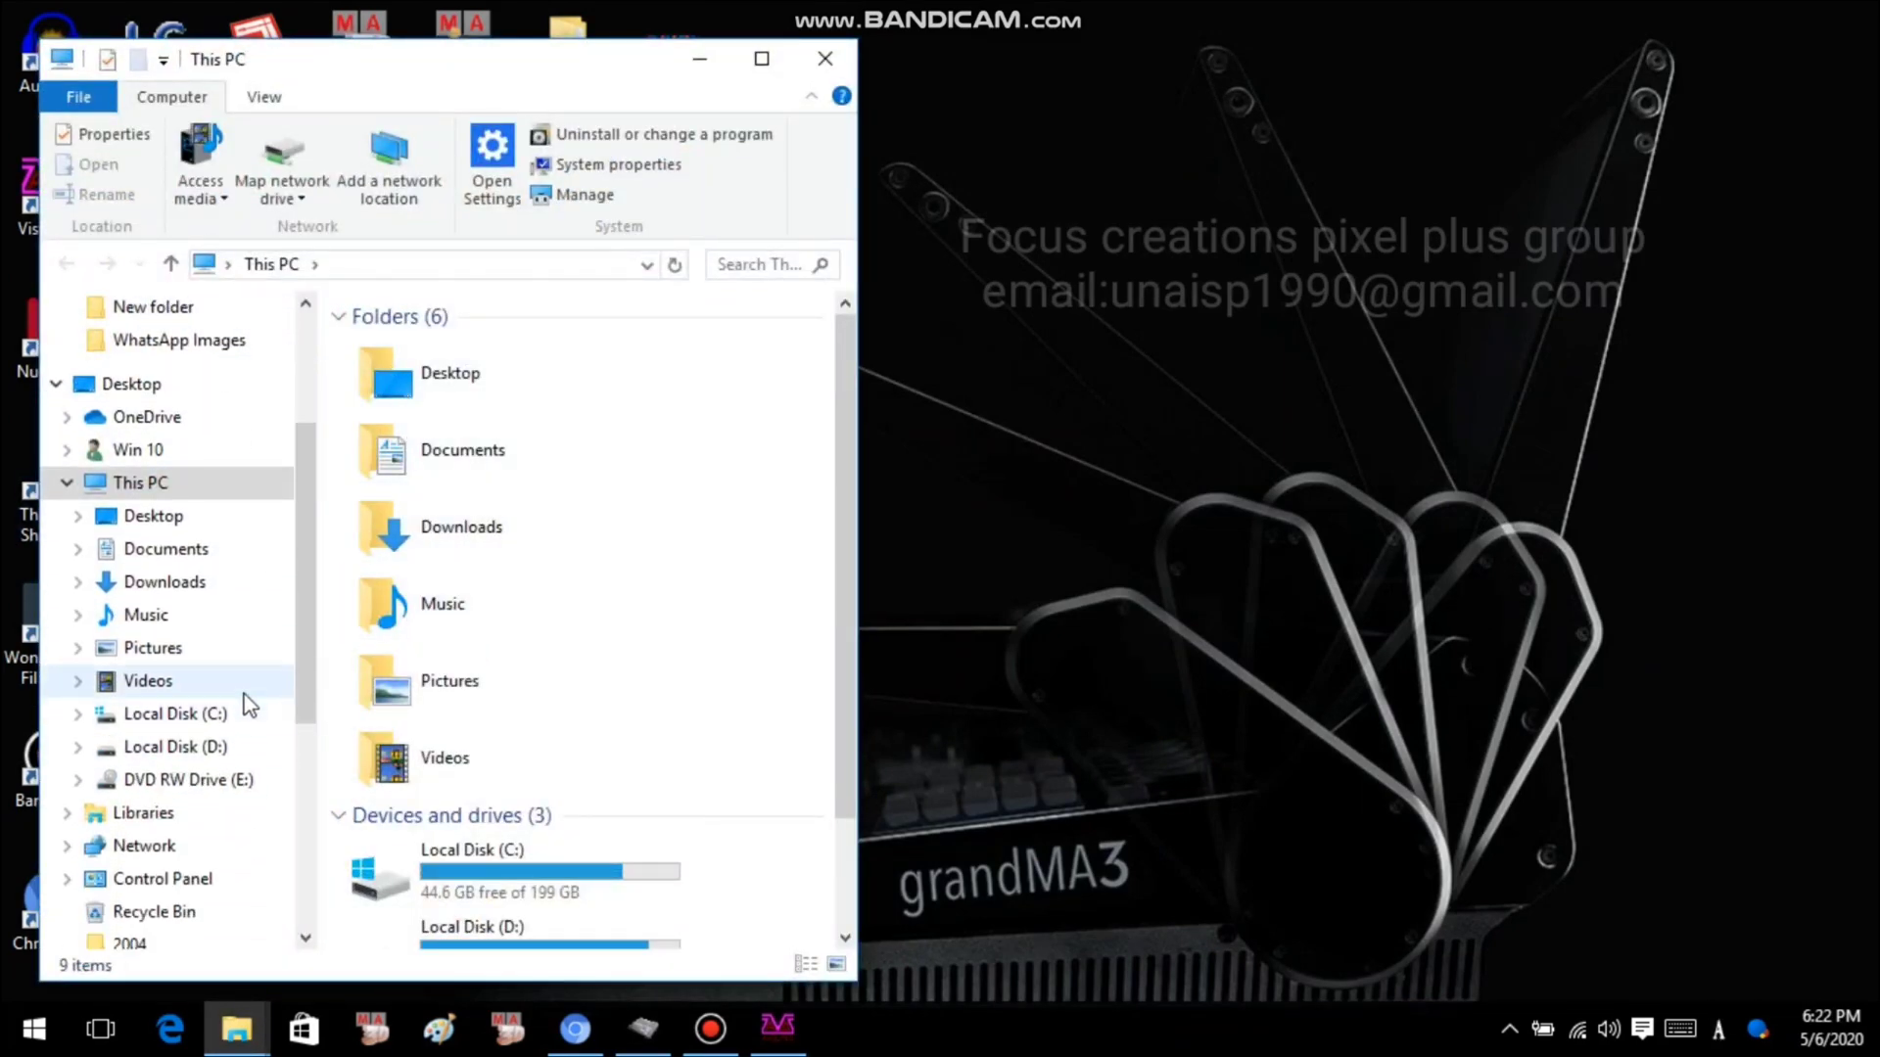
{"action": "left_click", "coordinate": [218, 748]}
{"action": "scroll", "coordinate": [770, 499], "scroll_direction": "down", "scroll_amount": 9}
{"action": "scroll", "coordinate": [773, 509], "scroll_direction": "down", "scroll_amount": 9}
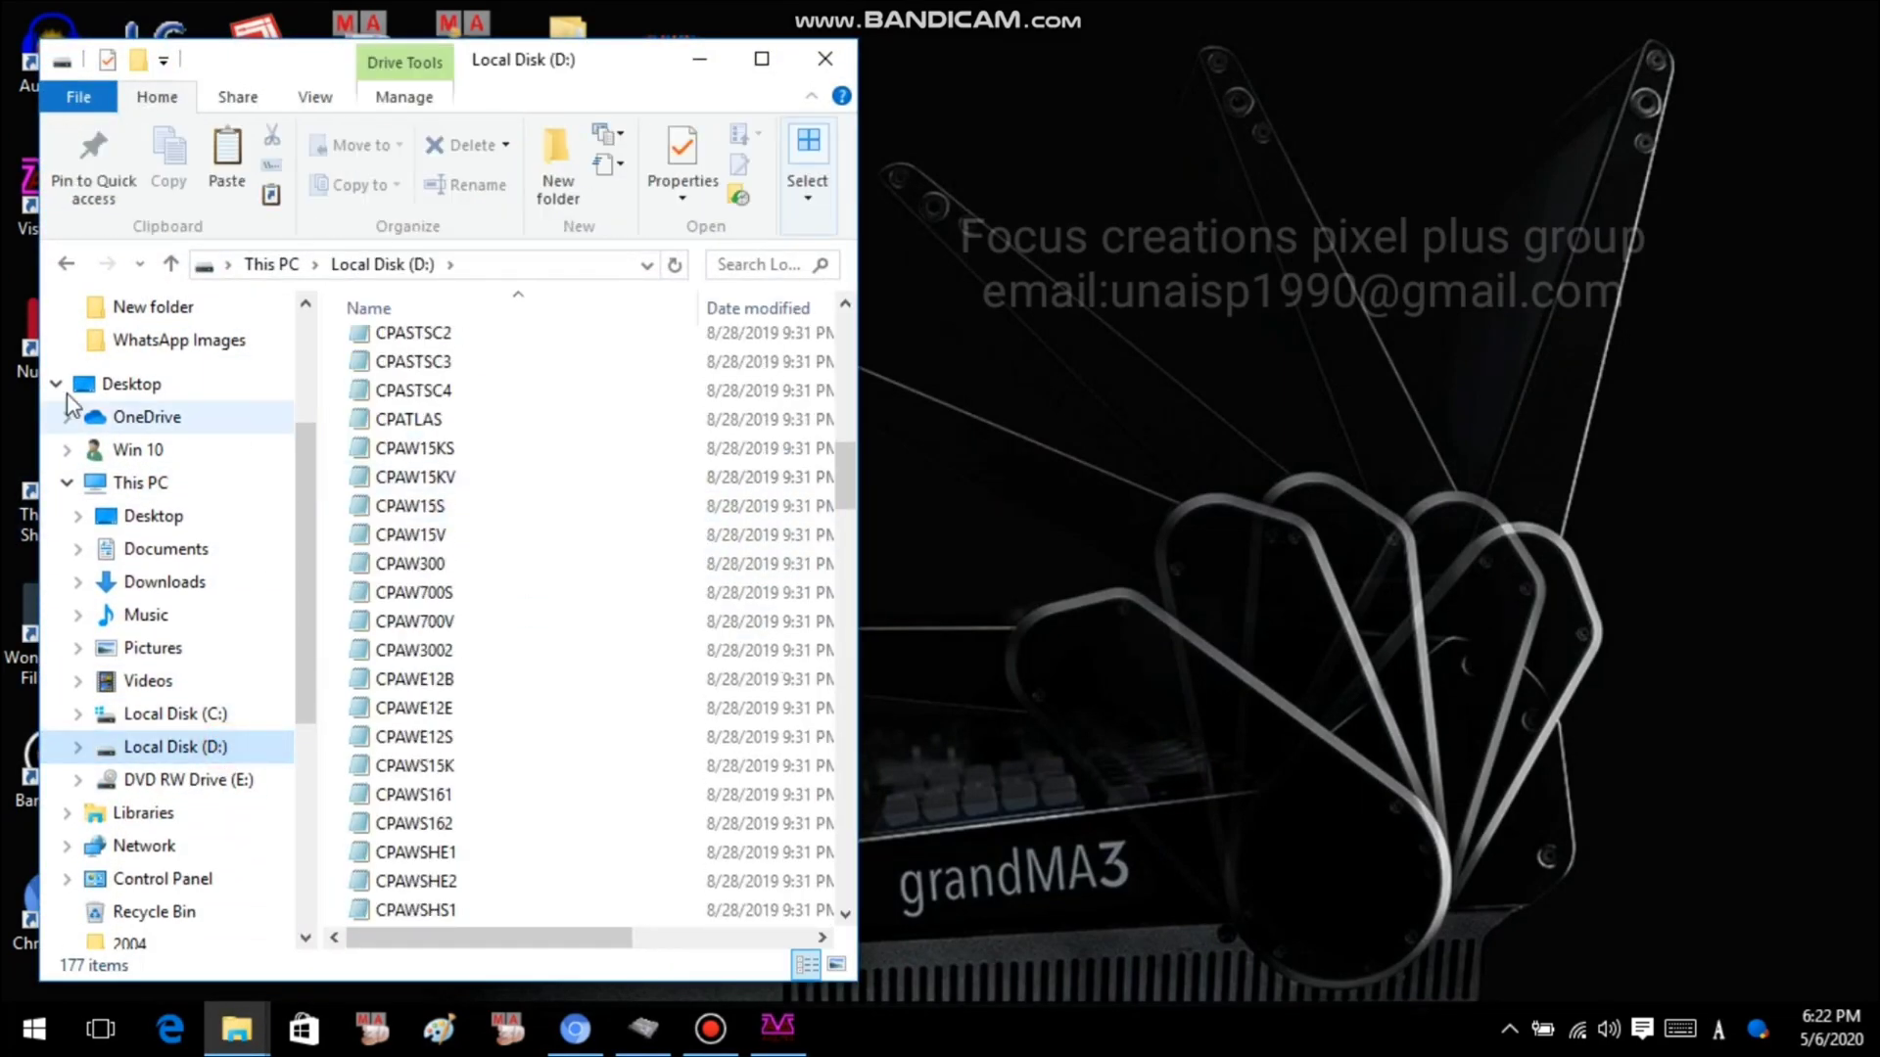
{"action": "scroll", "coordinate": [470, 529], "scroll_direction": "down", "scroll_amount": 20}
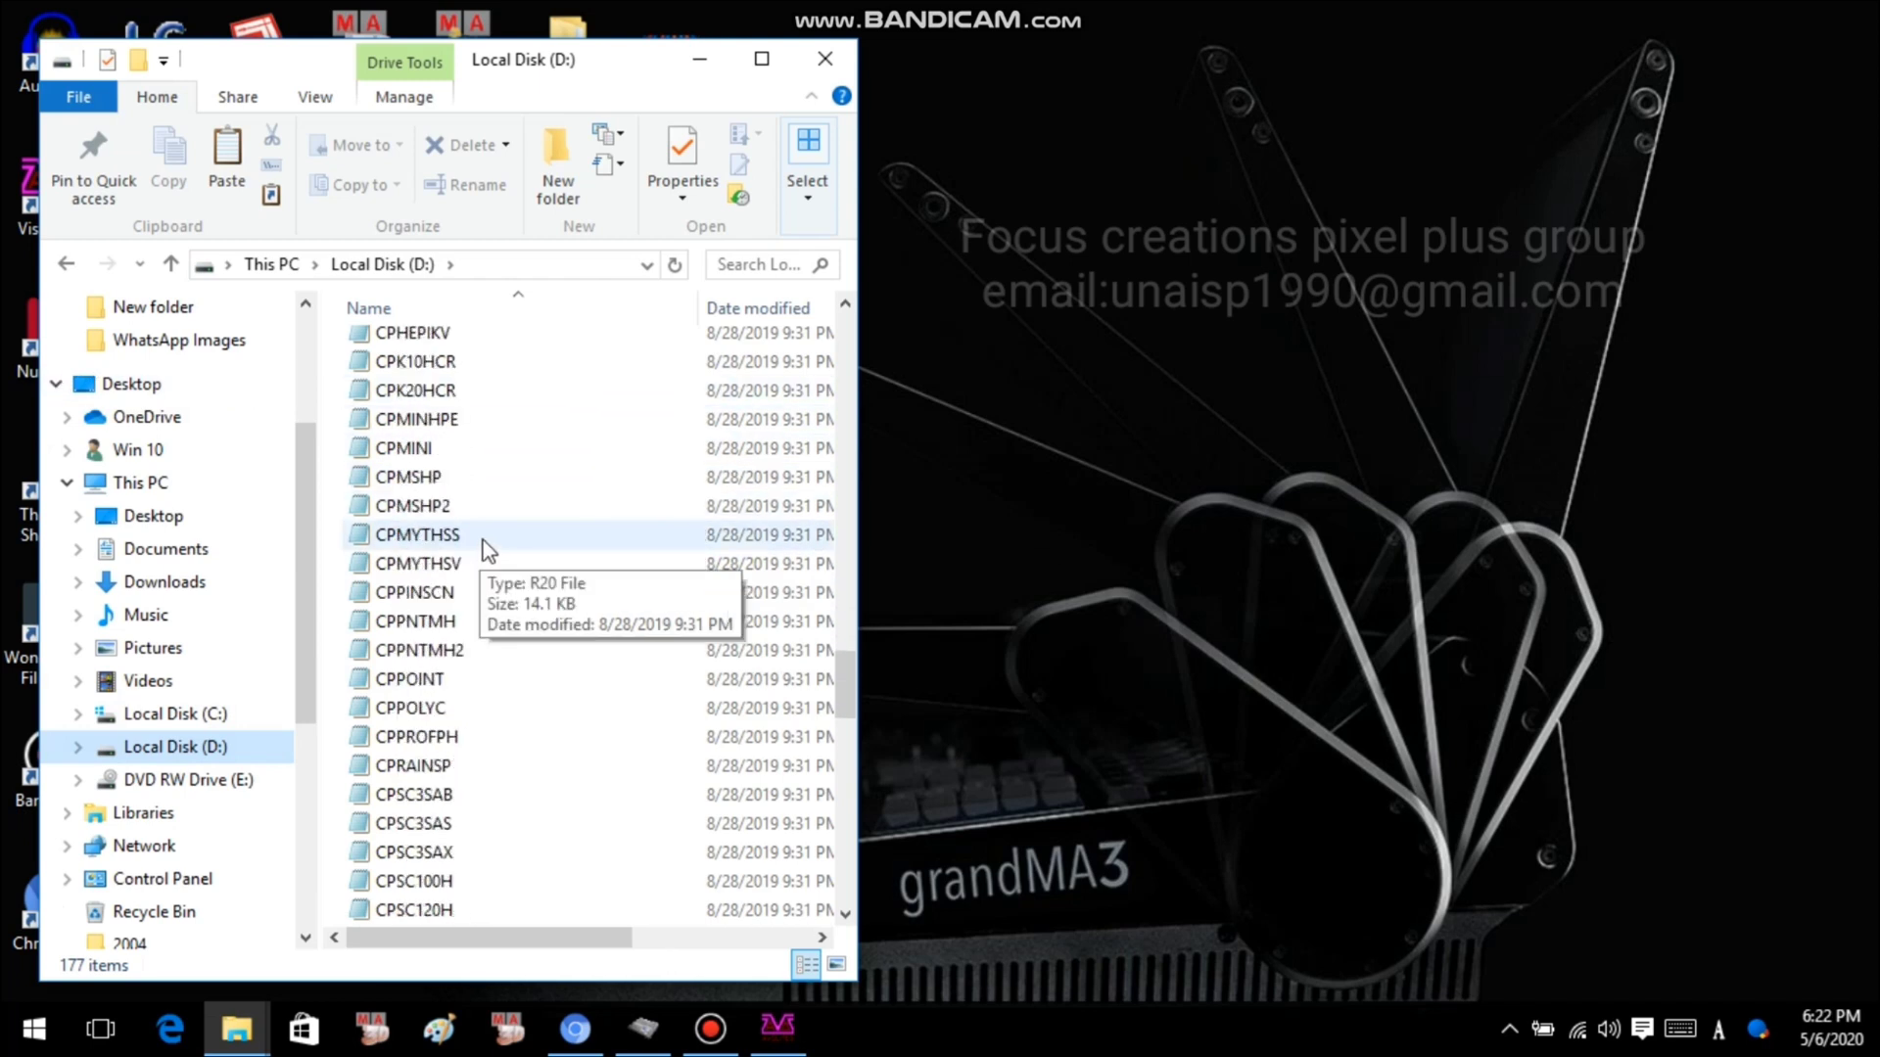